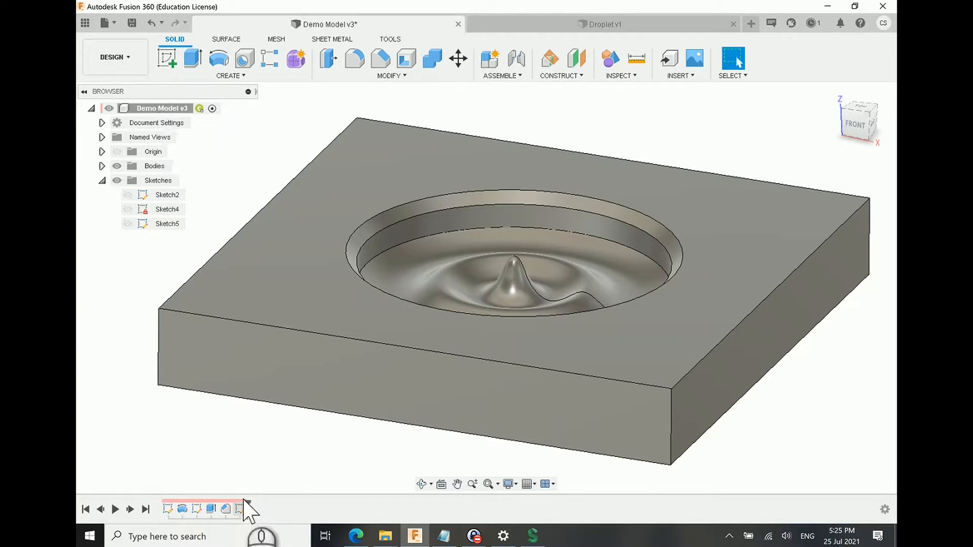
# Step: Roll the timeline back to just after Sketch2 and show that sketch to examine its wave-shaped profile
pyautogui.moveTo(256, 509); pyautogui.dragTo(175, 508)
pyautogui.click(128, 180)
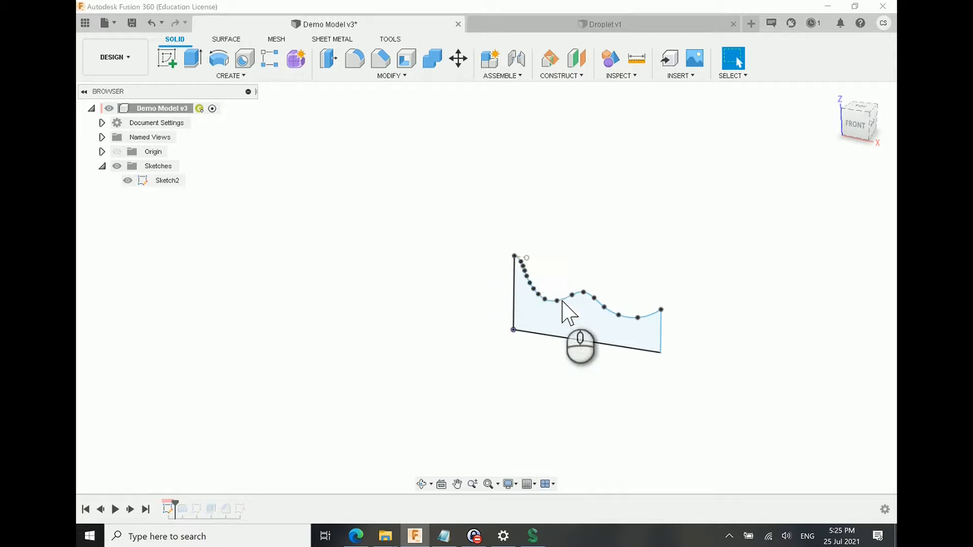
pyautogui.scroll(4, 573, 326)
pyautogui.moveTo(613, 318)
pyautogui.keyDown('shift'); pyautogui.mouseDown(button='middle')
pyautogui.moveTo(575, 325)
pyautogui.moveTo(510, 305)
pyautogui.mouseUp(button='middle'); pyautogui.keyUp('shift')
# Step: Advance the timeline feature by feature through the revolve, Sketch4, the extrusion and the chamfer to the end after Sketch5
pyautogui.moveTo(183, 509); pyautogui.dragTo(191, 508)
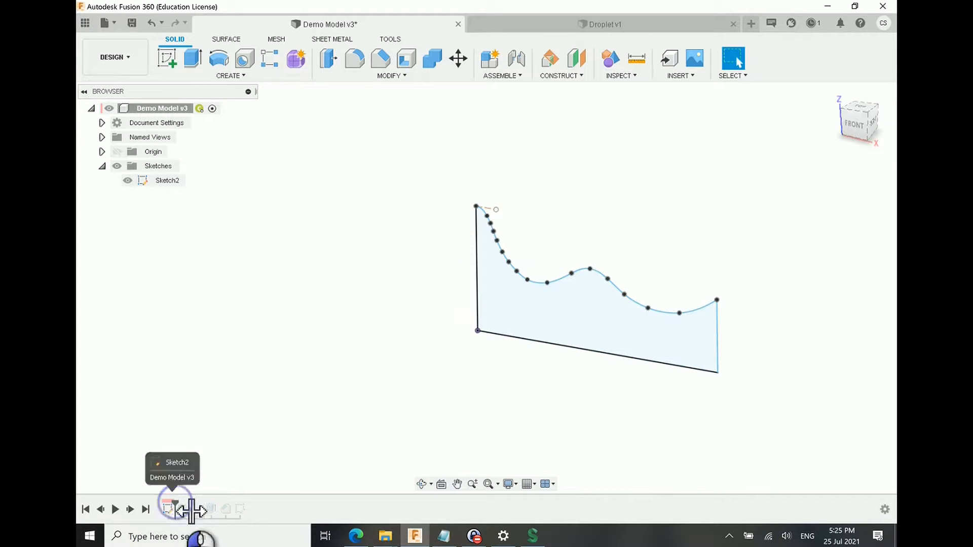
pyautogui.scroll(-2, 494, 232)
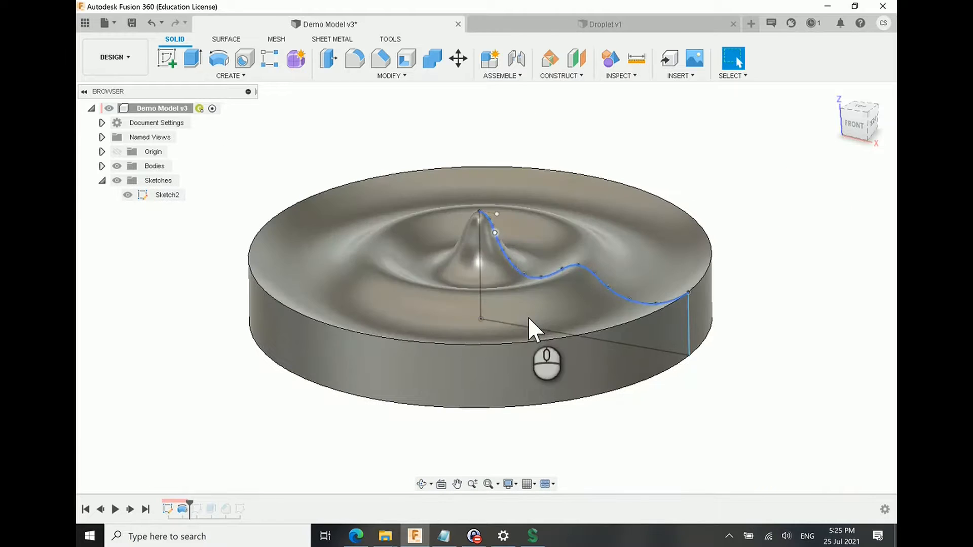
pyautogui.moveTo(180, 509); pyautogui.dragTo(204, 508)
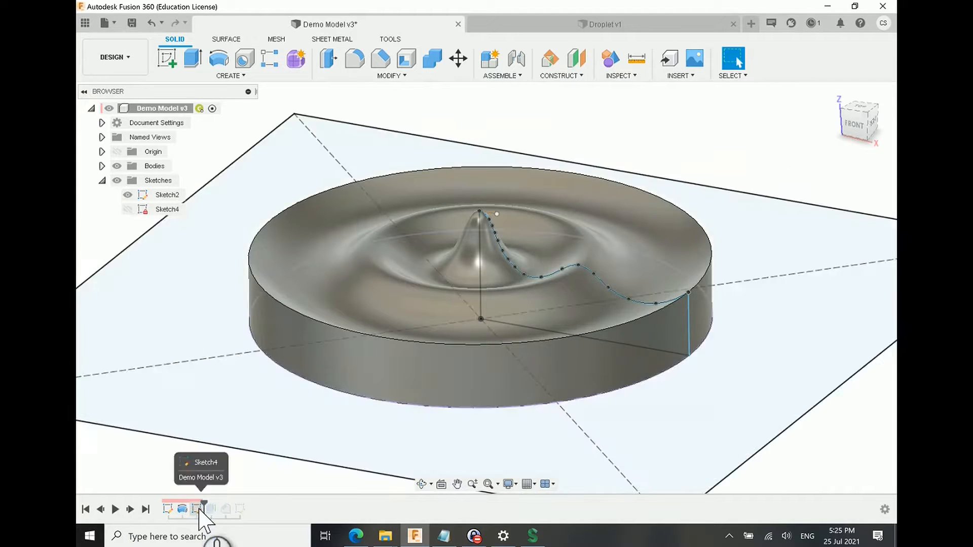
pyautogui.scroll(-2, 329, 378)
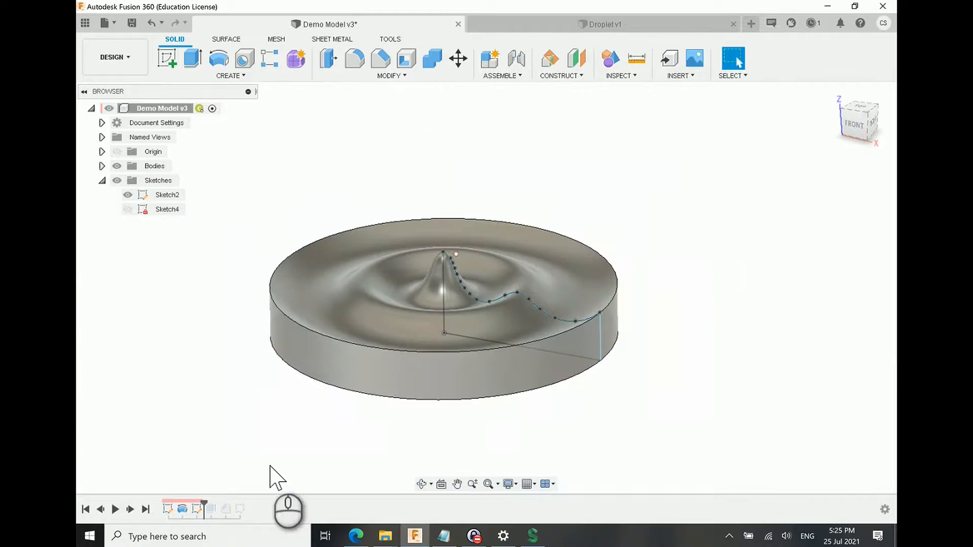
pyautogui.click(194, 509)
pyautogui.moveTo(211, 511); pyautogui.dragTo(231, 468)
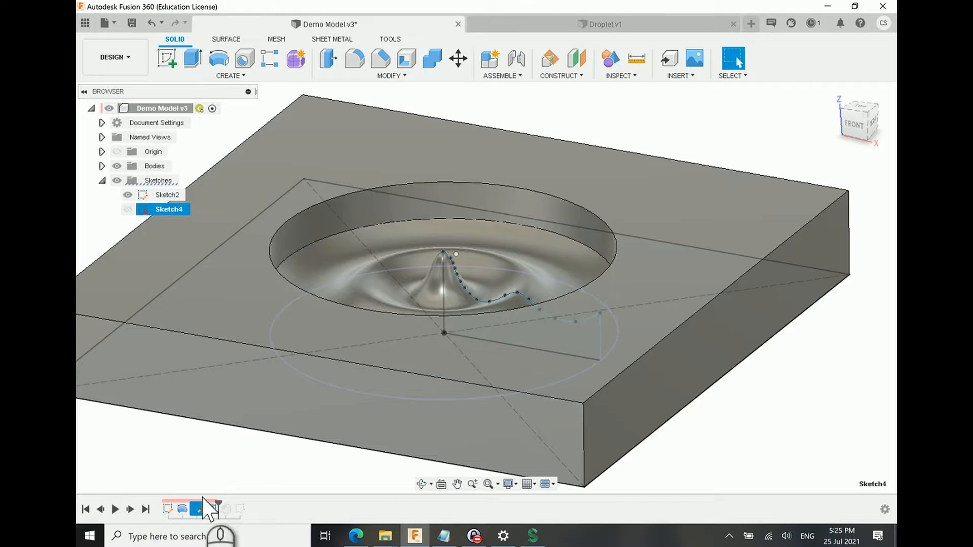
pyautogui.moveTo(217, 506); pyautogui.dragTo(232, 506)
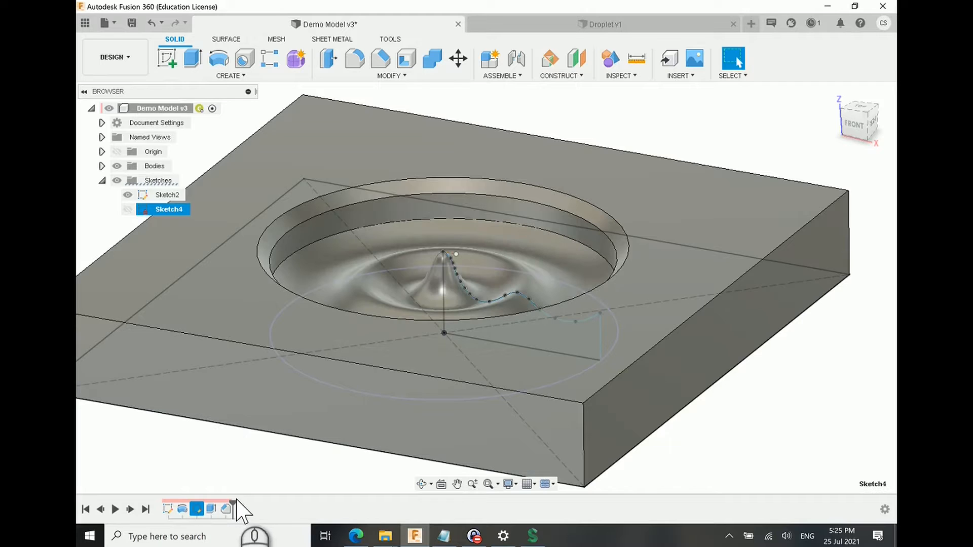
pyautogui.click(236, 504)
pyautogui.moveTo(241, 509); pyautogui.dragTo(248, 505)
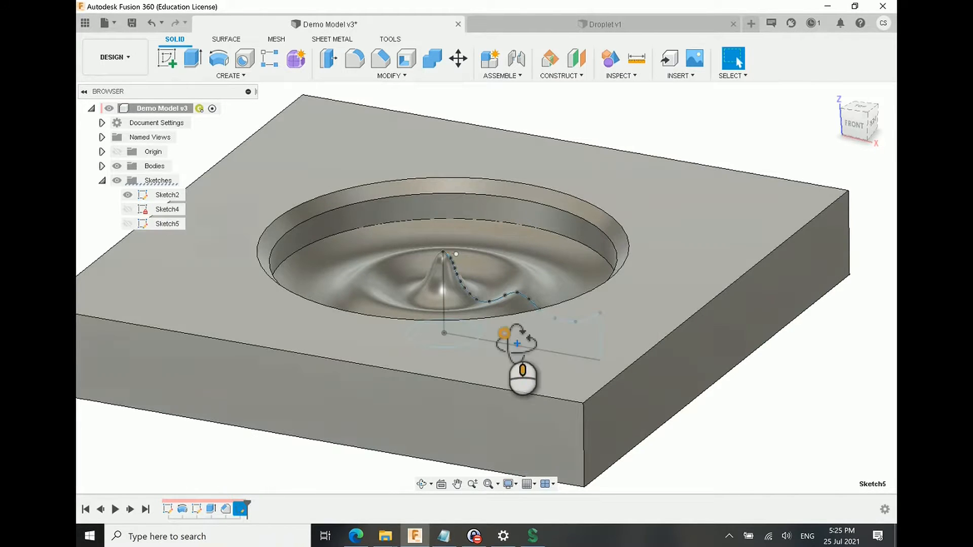
# Step: Examine the finished block and its circular rippled pocket from several angles
pyautogui.keyDown('shift'); pyautogui.moveTo(517, 343); pyautogui.dragTo(476, 339, button='middle'); pyautogui.keyUp('shift')
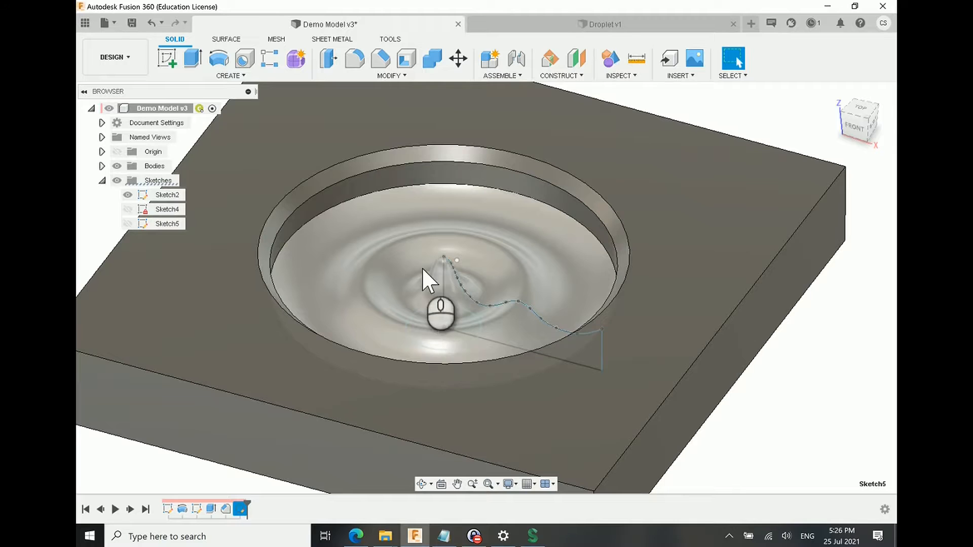
pyautogui.scroll(-3, 664, 256)
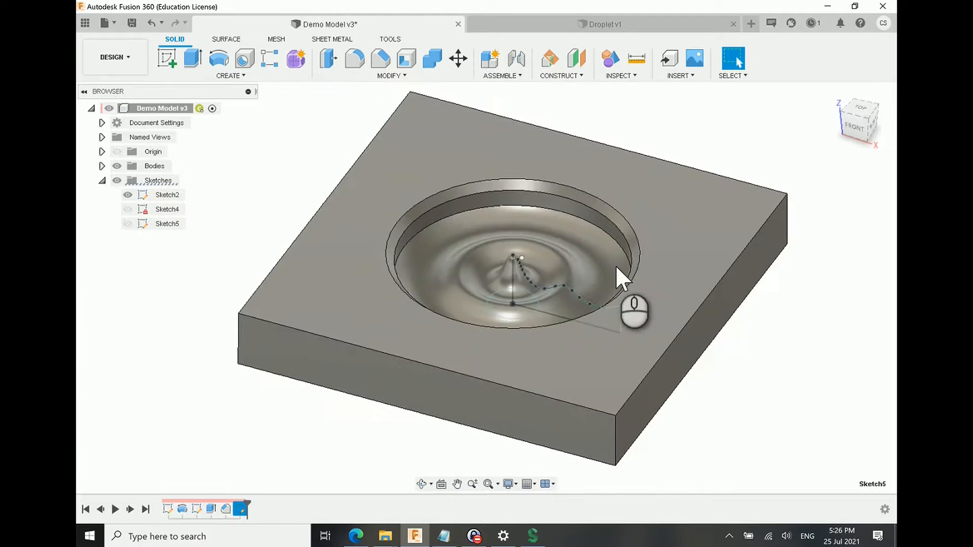
pyautogui.keyDown('shift'); pyautogui.moveTo(400, 248); pyautogui.dragTo(158, 110, button='middle'); pyautogui.keyUp('shift')
pyautogui.scroll(-1, 607, 243)
pyautogui.scroll(1, 604, 271)
pyautogui.keyDown('shift'); pyautogui.moveTo(604, 271); pyautogui.dragTo(644, 335, button='middle'); pyautogui.keyUp('shift')
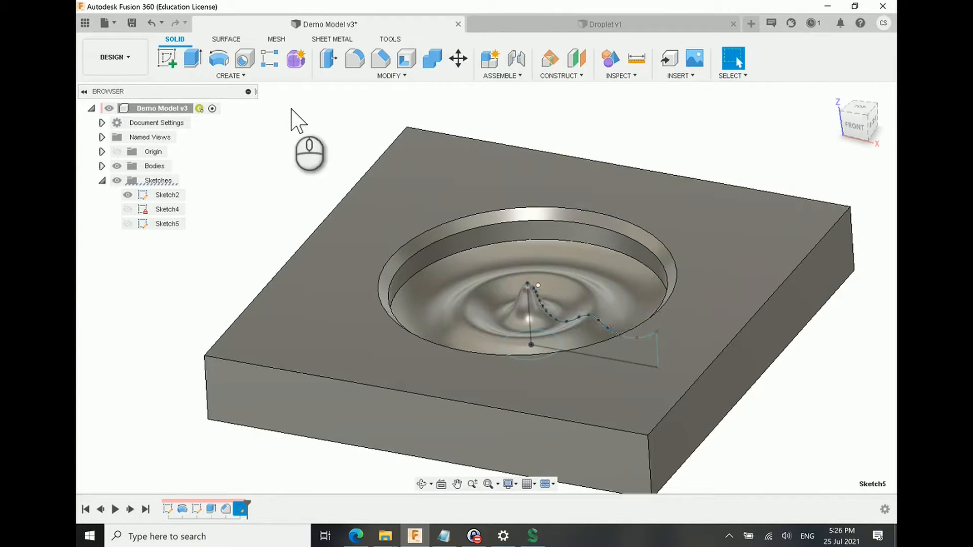
# Step: Switch to the Manufacture workspace and hide Sketch2 of the demo model
pyautogui.click(100, 52)
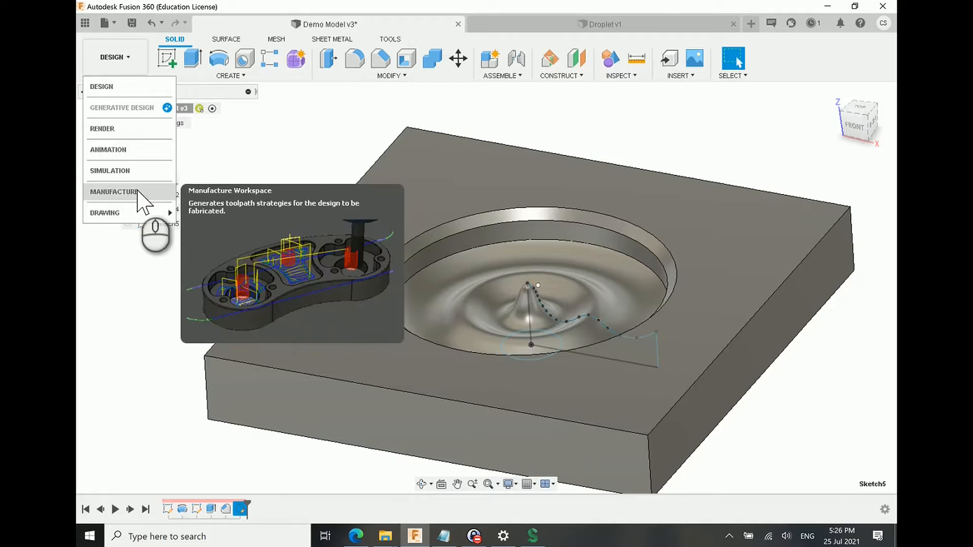
pyautogui.click(154, 193)
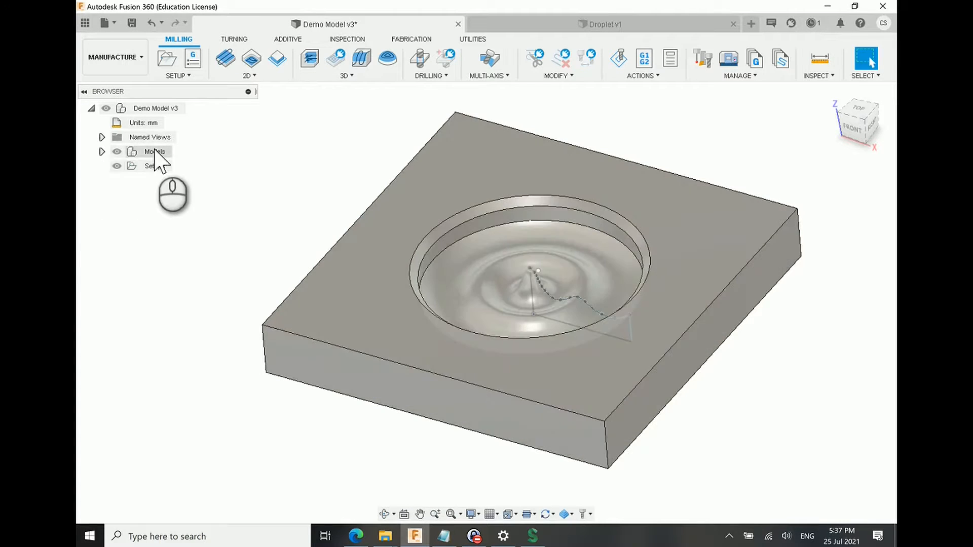
pyautogui.click(101, 151)
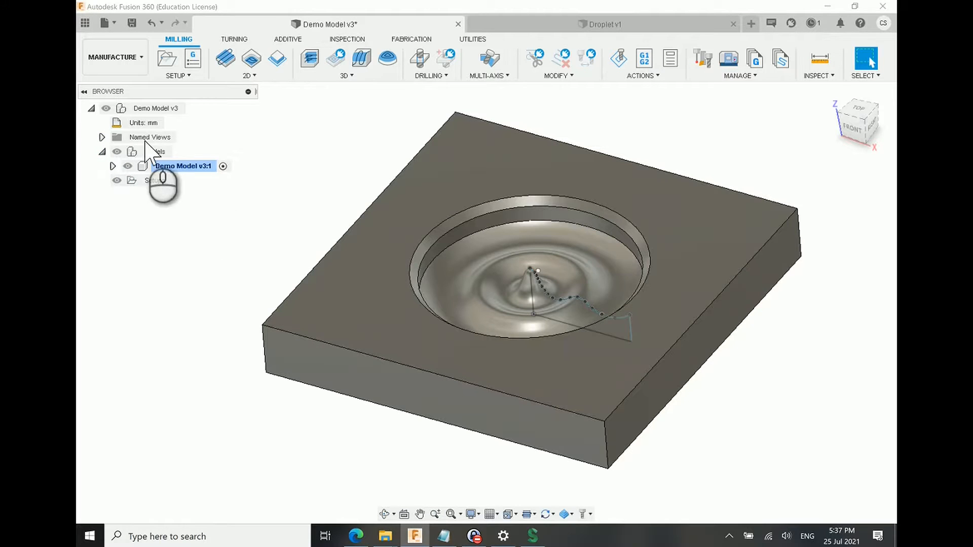
pyautogui.click(114, 166)
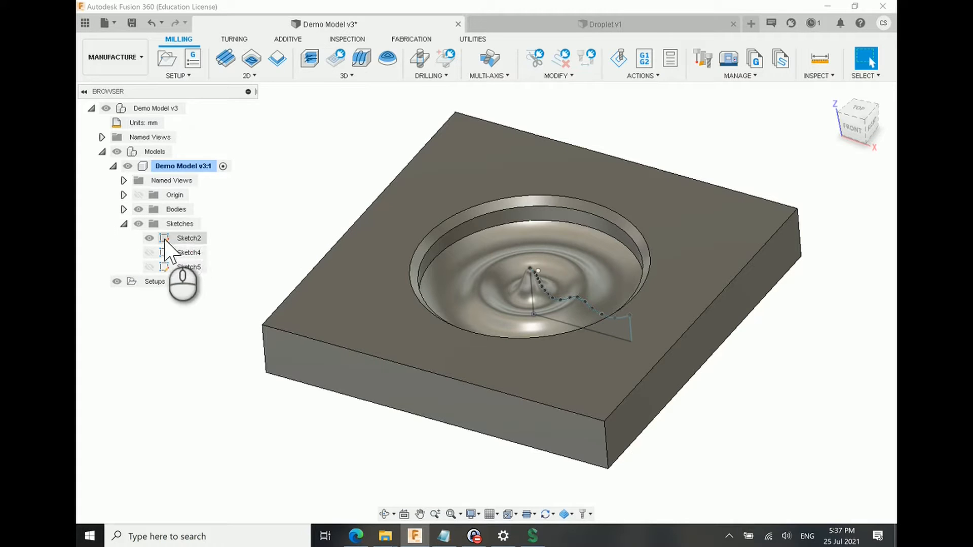
pyautogui.click(149, 239)
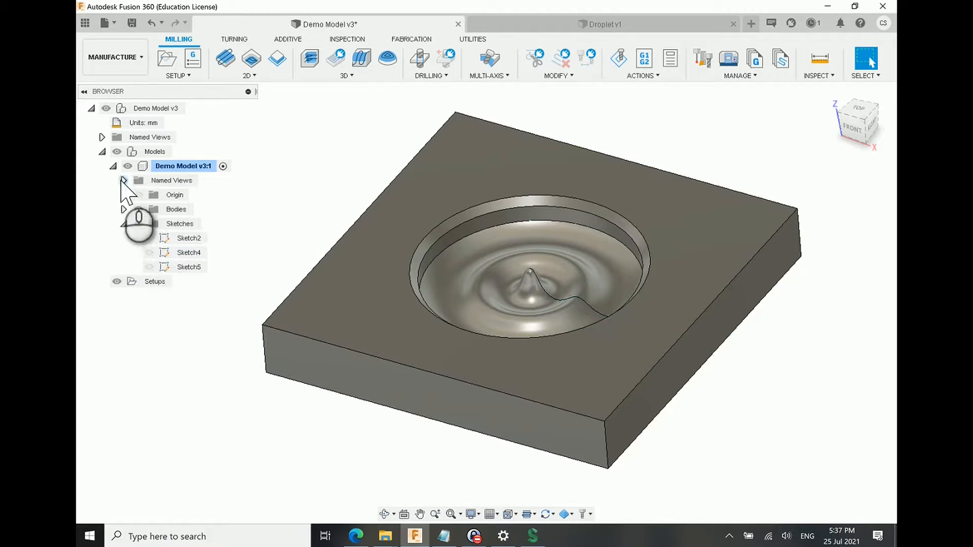
pyautogui.click(113, 166)
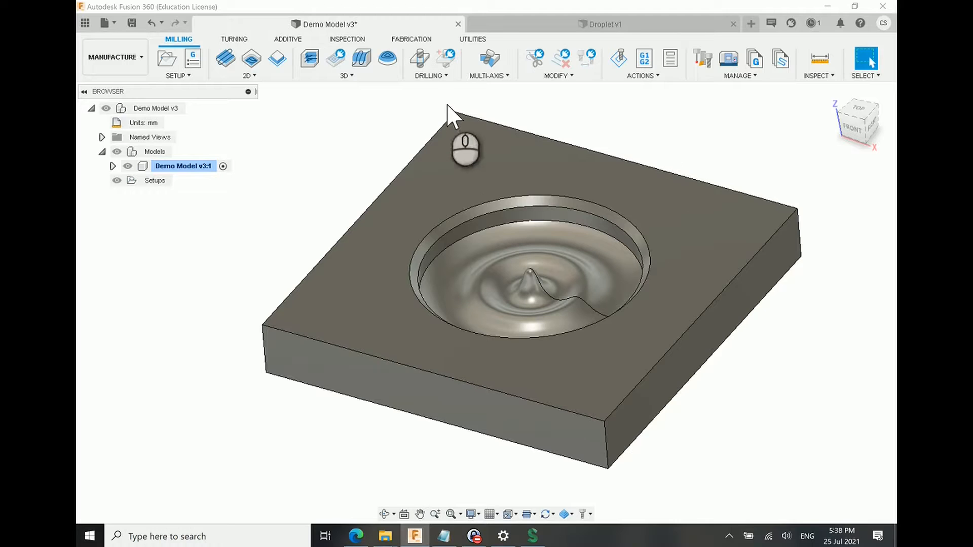
# Step: Switch to the web browser and review the Tormach page offering the xsTECH Router tool library and machine definition files
pyautogui.hotkey('alt', 'Tab')
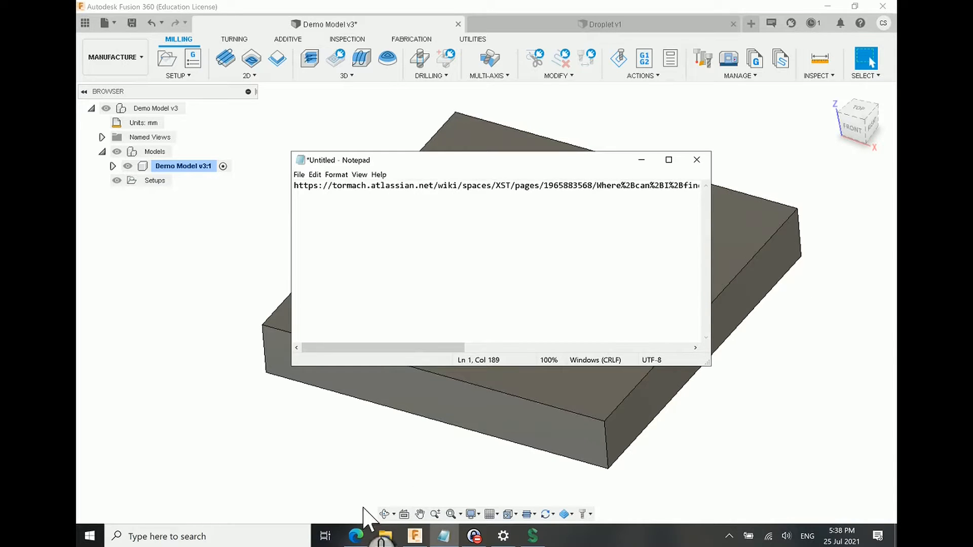
pyautogui.click(356, 537)
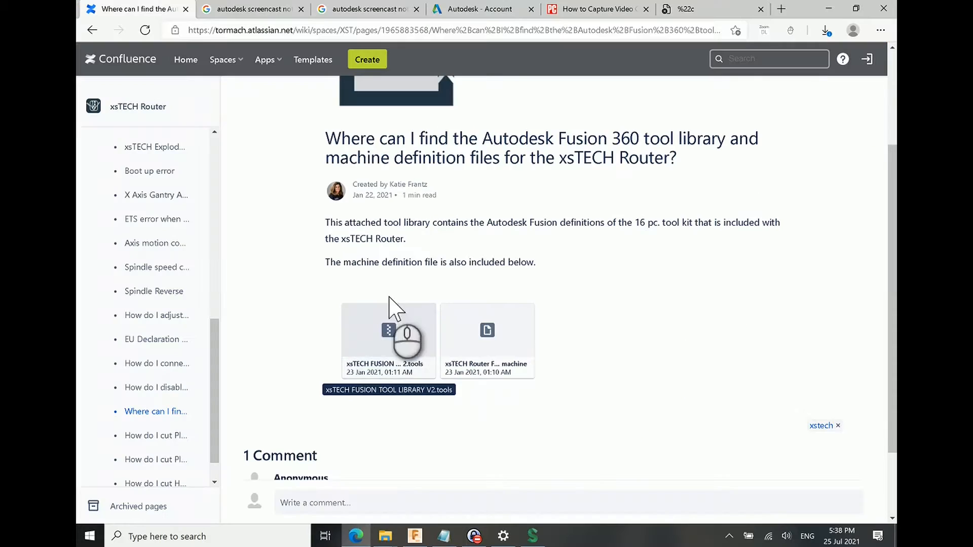
pyautogui.scroll(3, 397, 310)
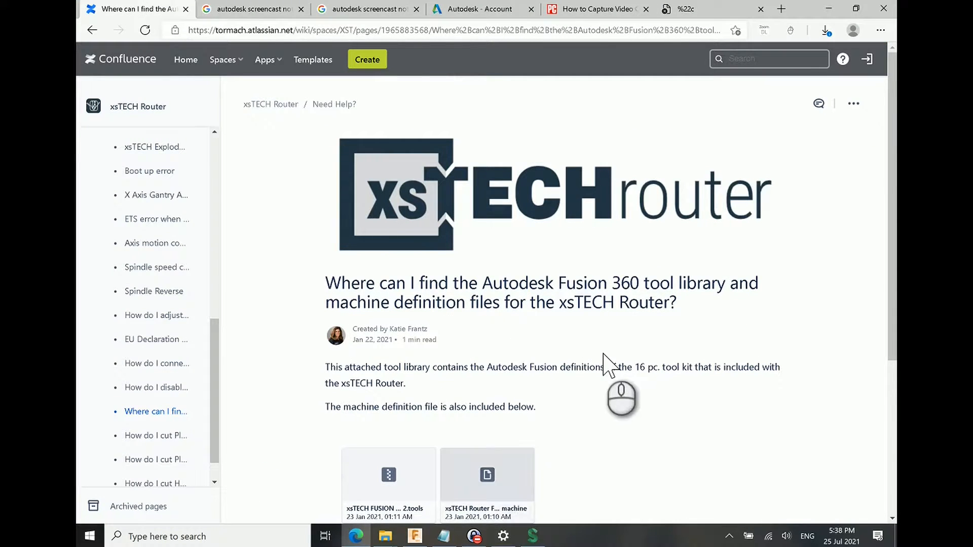
pyautogui.scroll(-1, 623, 400)
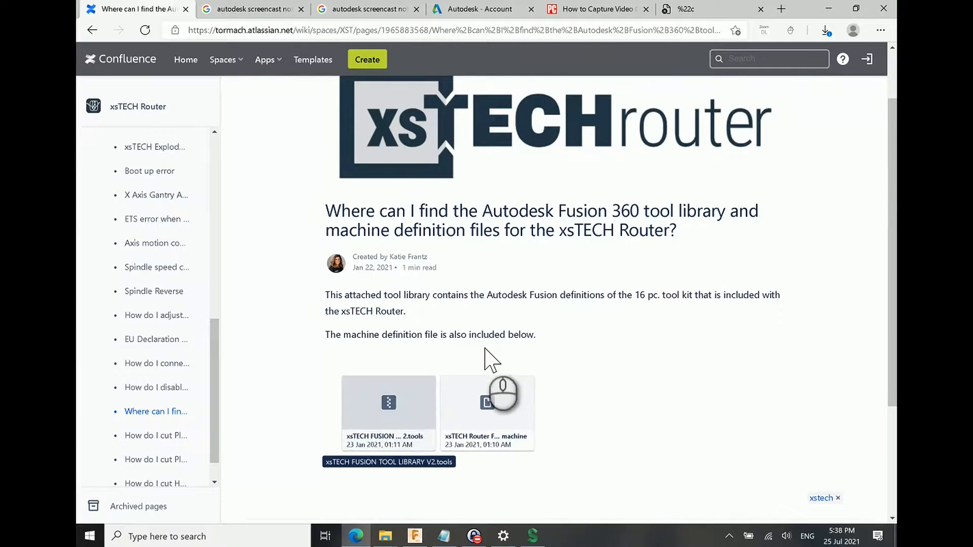
pyautogui.scroll(-3, 500, 391)
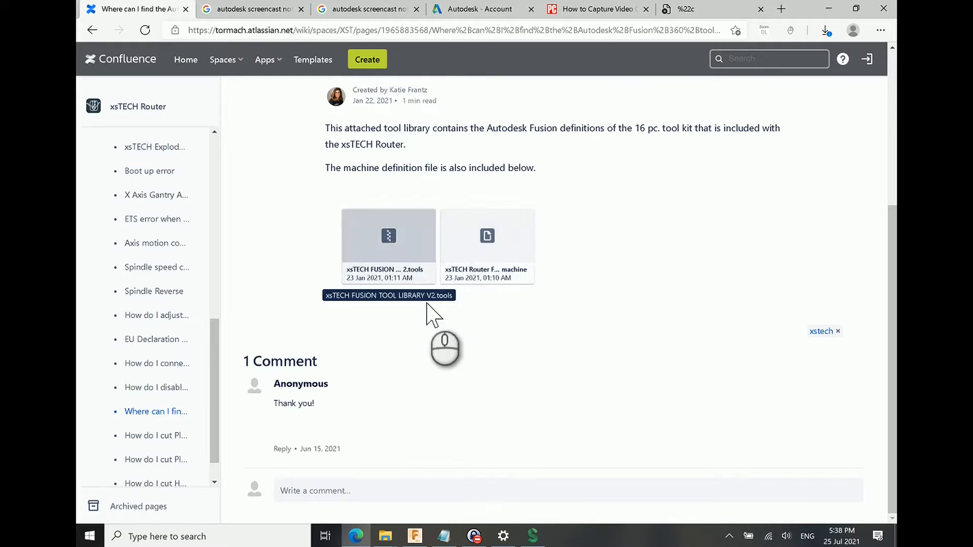
# Step: Switch back to Fusion 360 and open the Tool Library
pyautogui.click(416, 541)
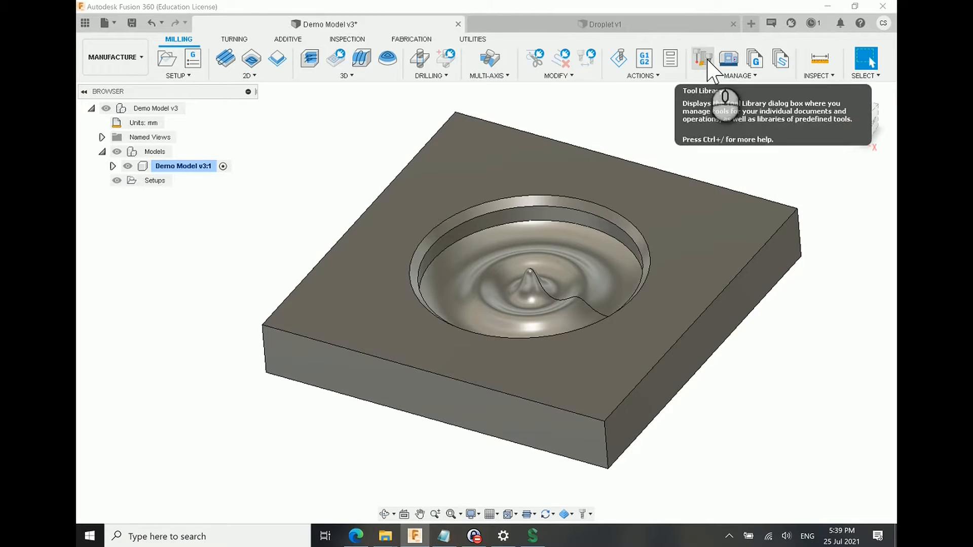
pyautogui.click(707, 61)
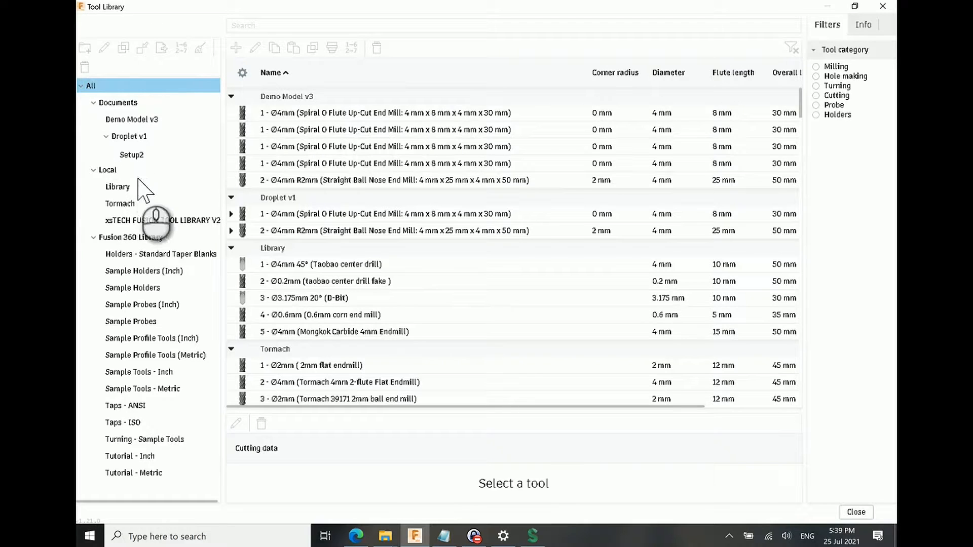
# Step: Select xsTECH FUSION TOOL LIBRARY V2.tools in Downloads for import into the Local tool libraries and cancel the import
pyautogui.click(107, 170)
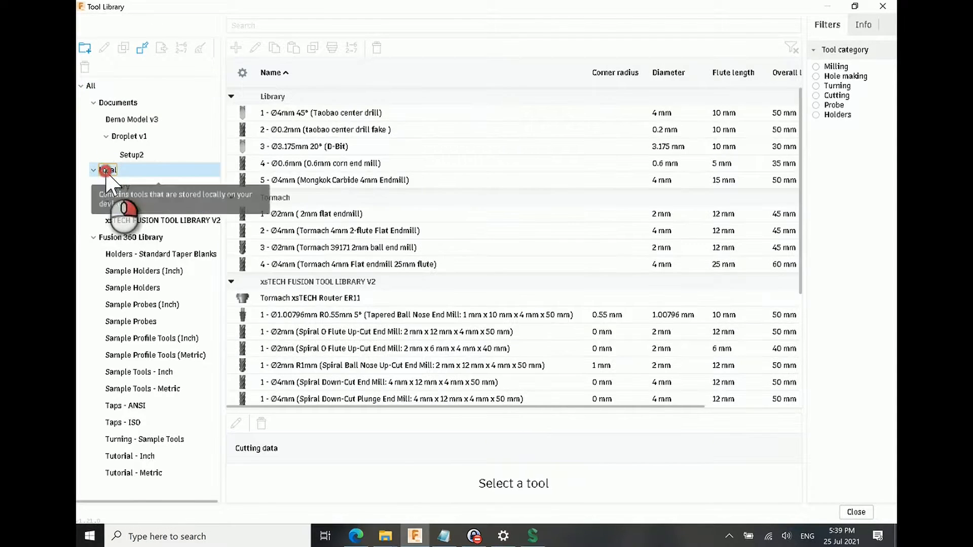
pyautogui.rightClick(106, 171)
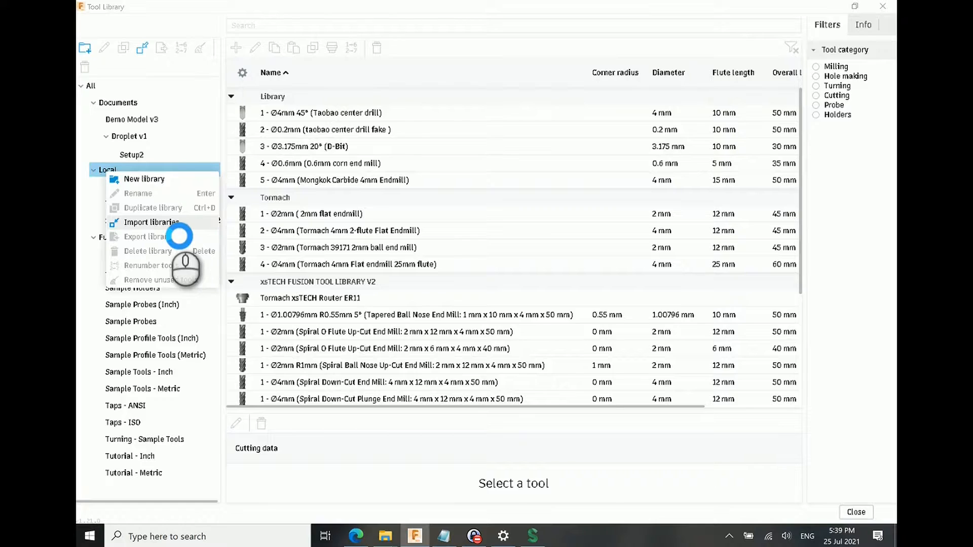
pyautogui.click(152, 223)
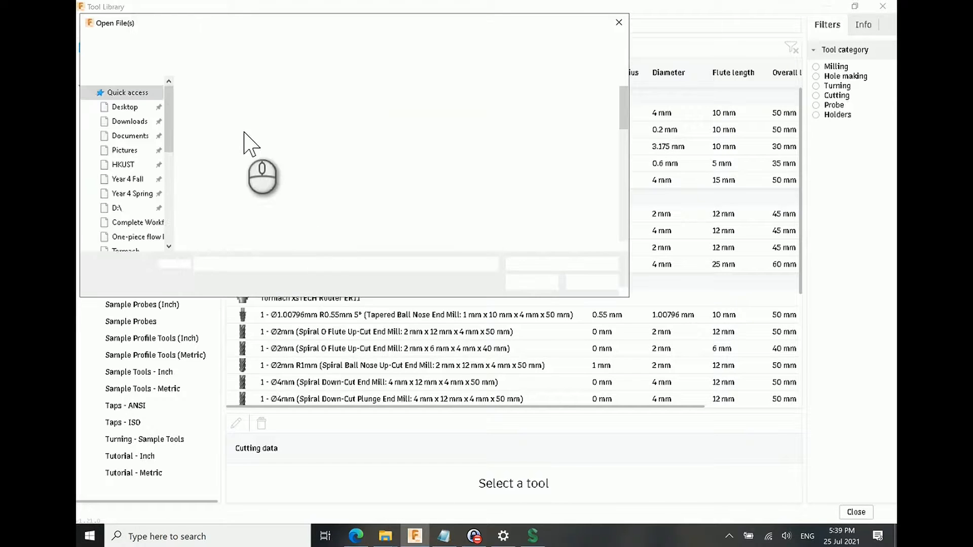
pyautogui.moveTo(311, 22); pyautogui.dragTo(477, 97)
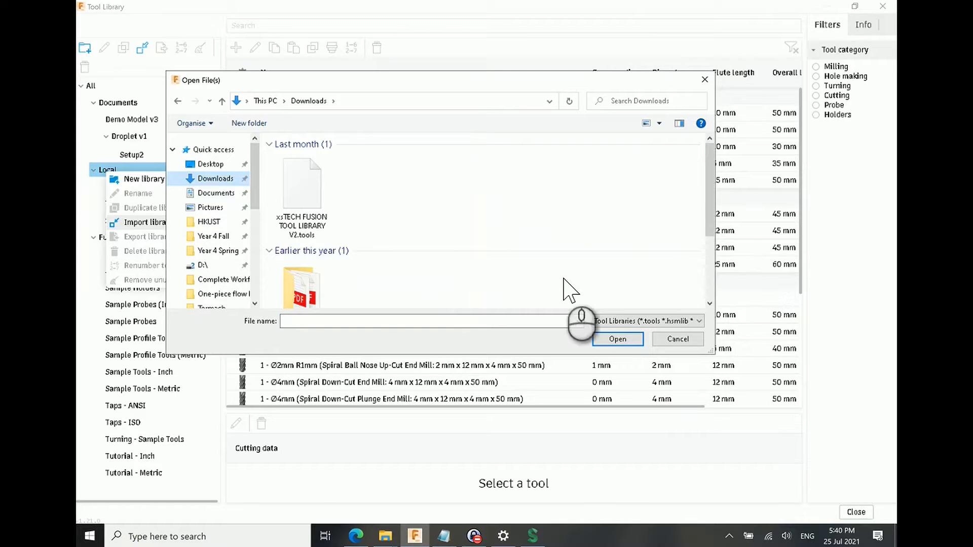
pyautogui.click(318, 209)
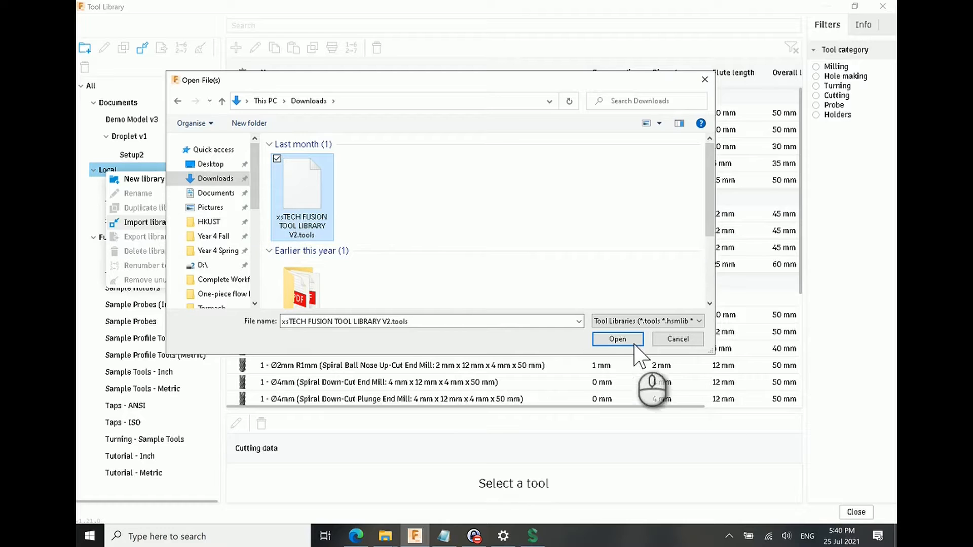
pyautogui.click(693, 342)
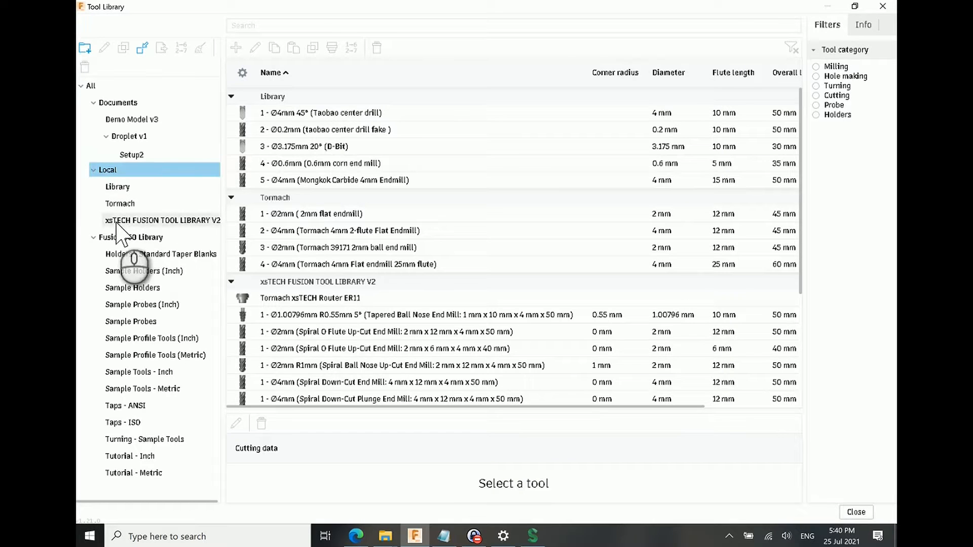
# Step: Look through the tools in the local xsTECH FUSION TOOL LIBRARY V2 and close the Tool Library
pyautogui.doubleClick(116, 221)
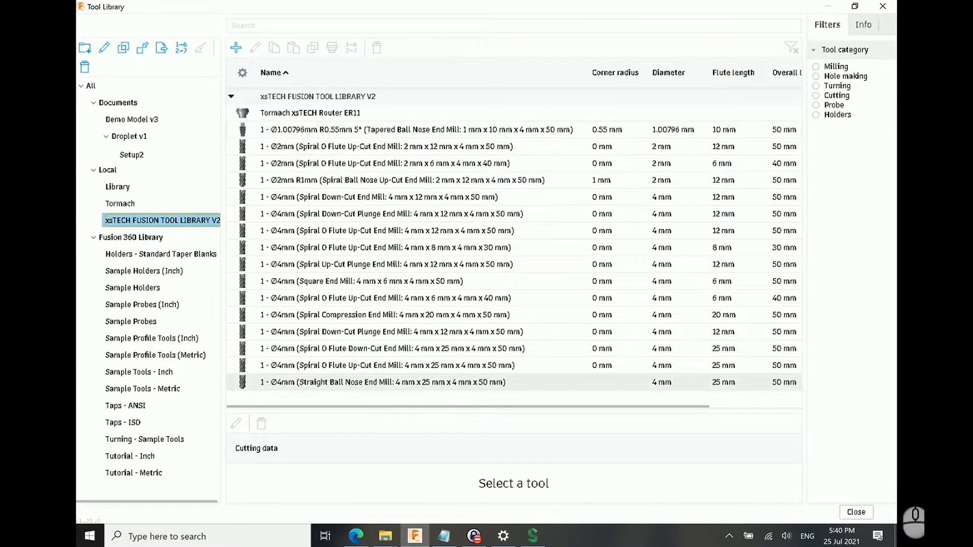
pyautogui.click(868, 511)
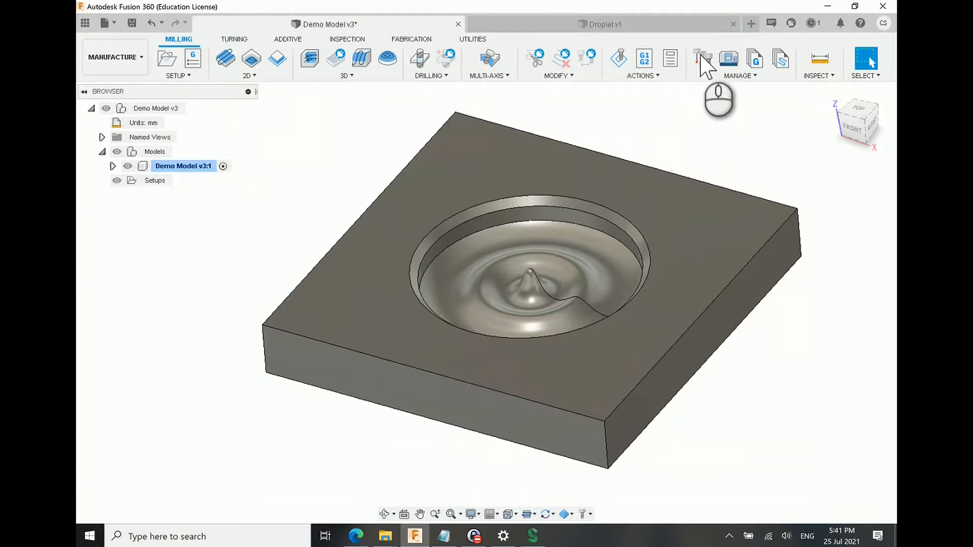
# Step: Review the local machines in the Machine Library, open the machine file import at Downloads, cancel it and close the library
pyautogui.click(726, 57)
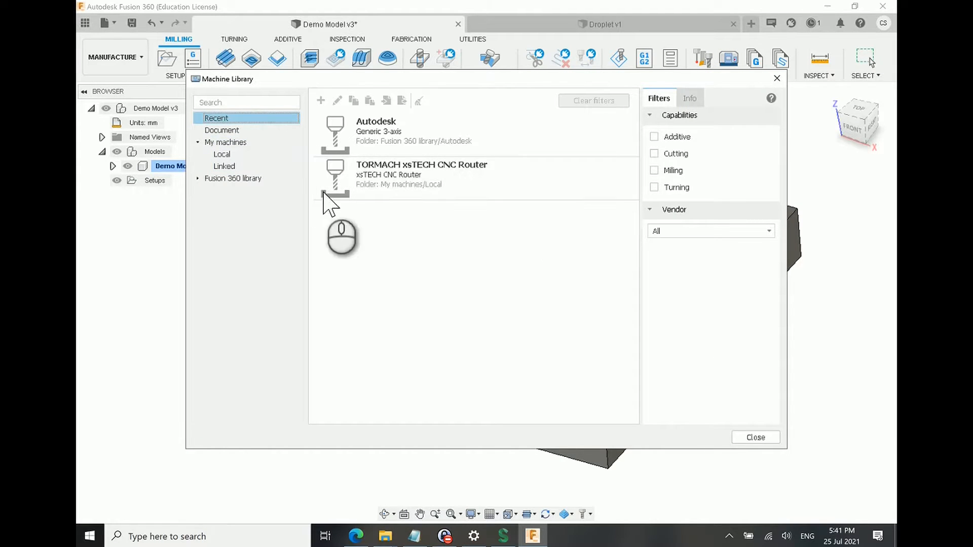
pyautogui.click(234, 154)
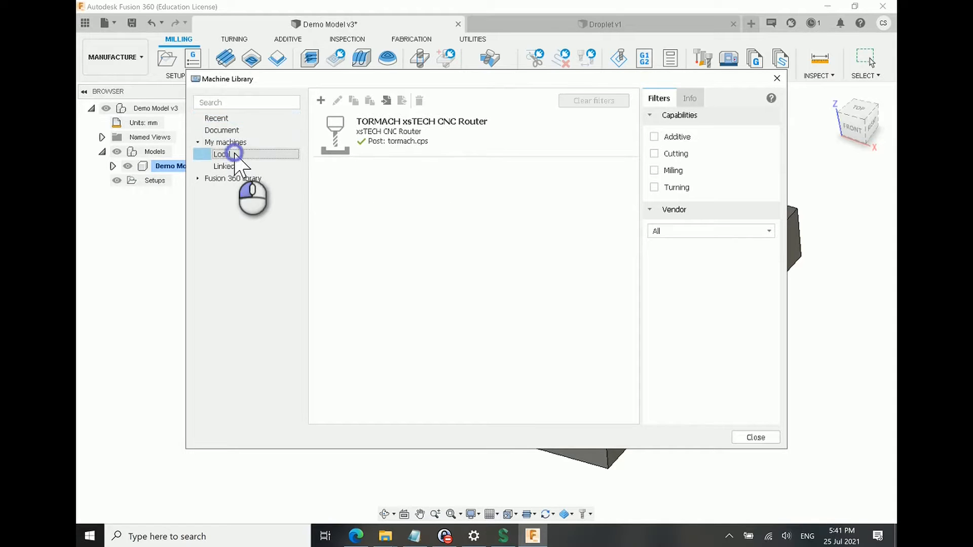
pyautogui.click(386, 102)
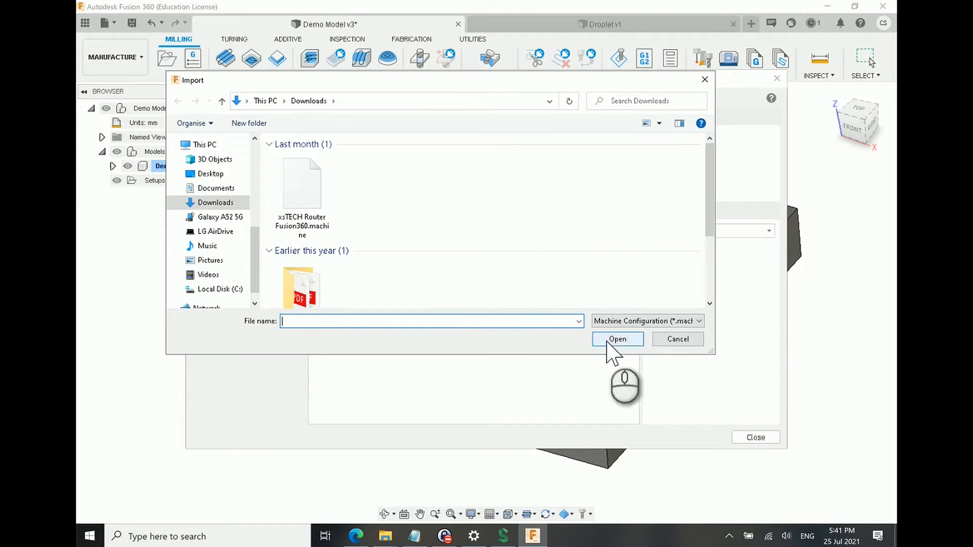
pyautogui.click(677, 340)
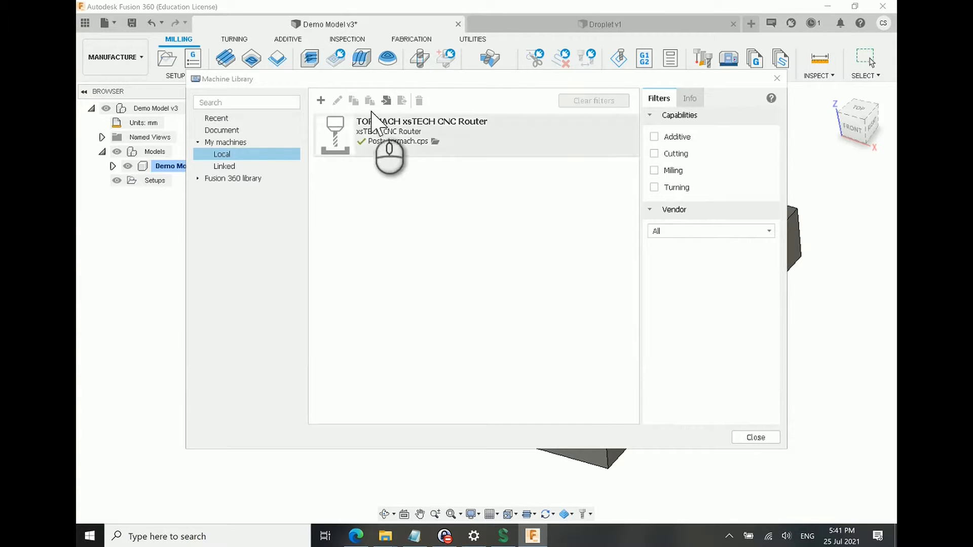
pyautogui.click(223, 154)
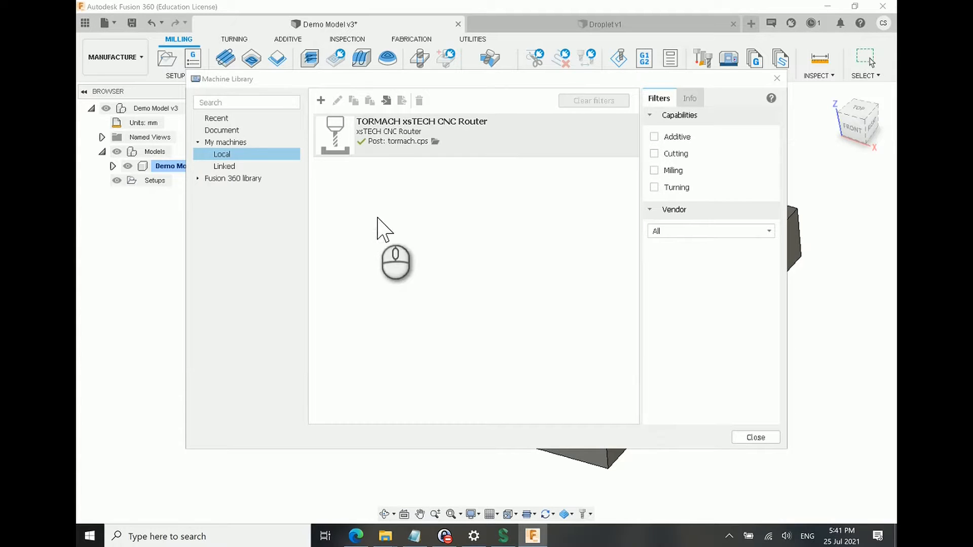
pyautogui.click(768, 436)
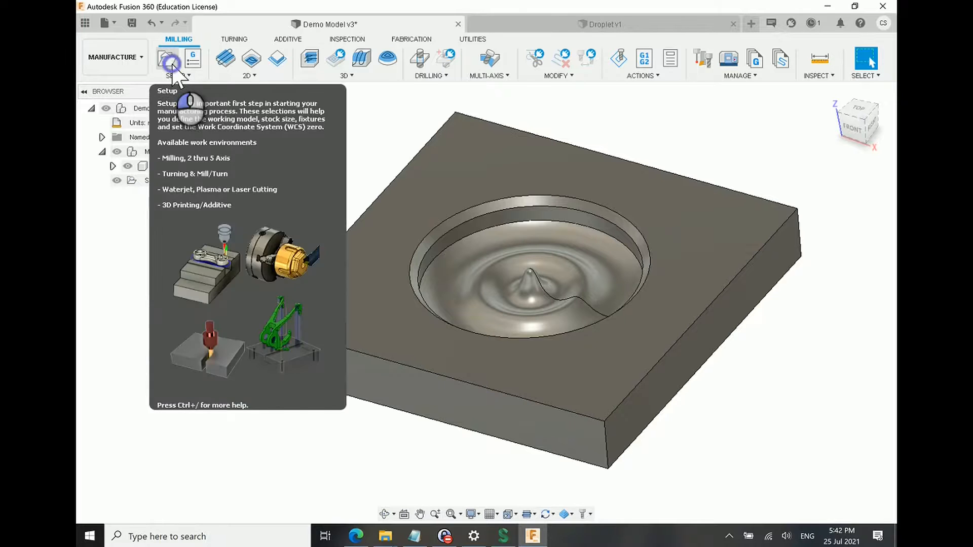
# Step: Create a new setup using the local TORMACH xsTECH CNC Router machine with Milling as the operation type
pyautogui.click(173, 66)
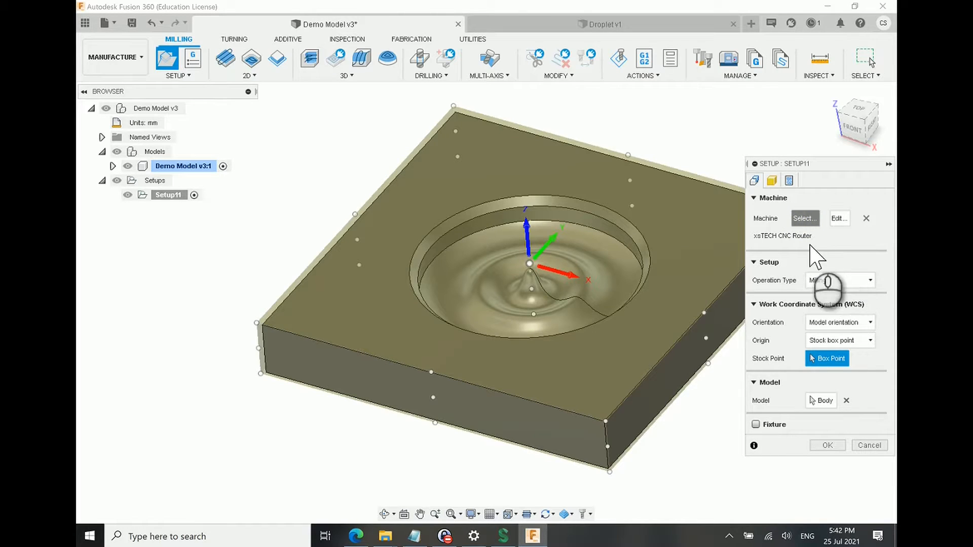
pyautogui.click(805, 219)
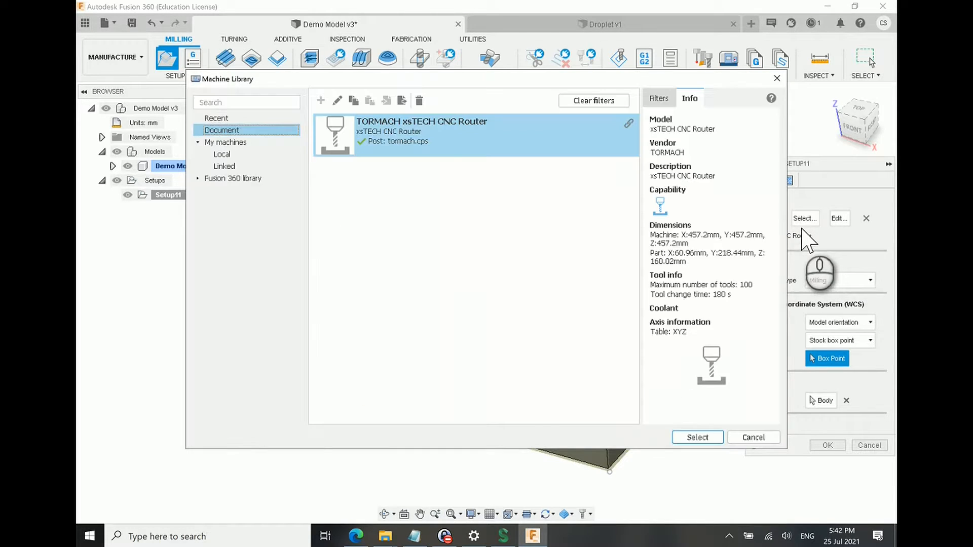
pyautogui.click(219, 154)
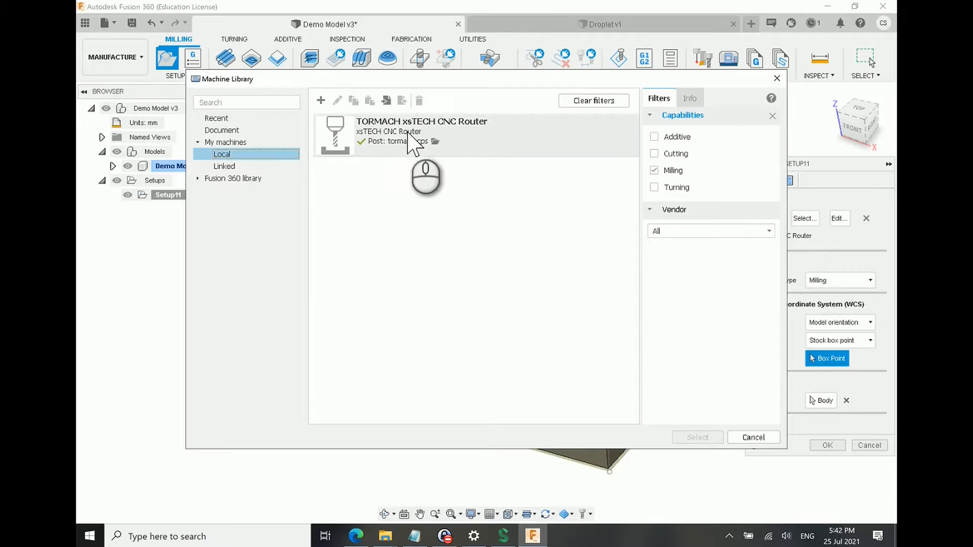
pyautogui.click(396, 148)
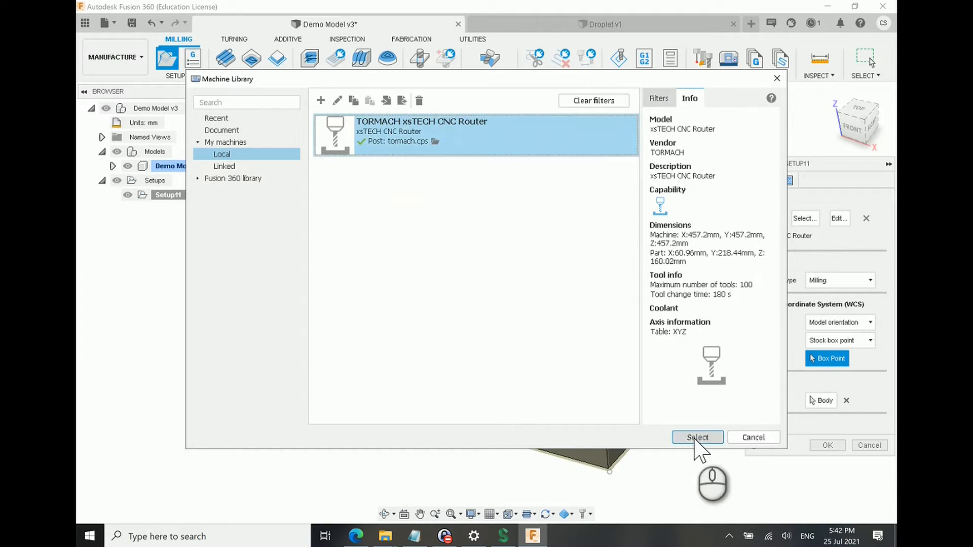
pyautogui.click(697, 437)
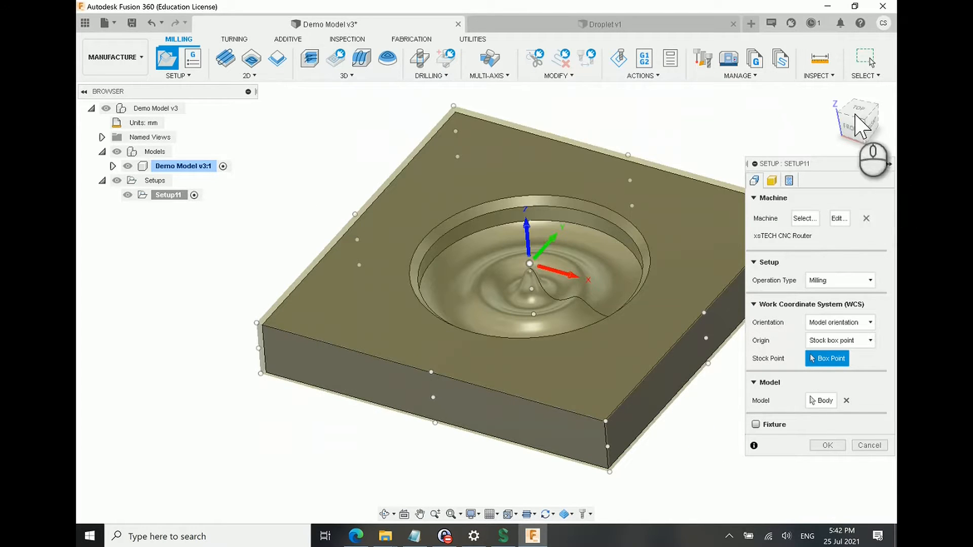
pyautogui.click(839, 279)
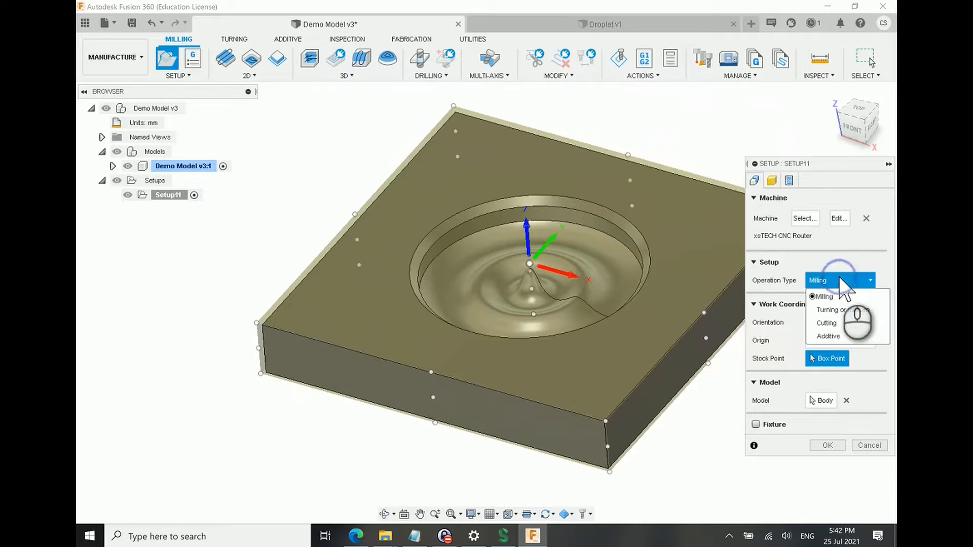
pyautogui.click(825, 296)
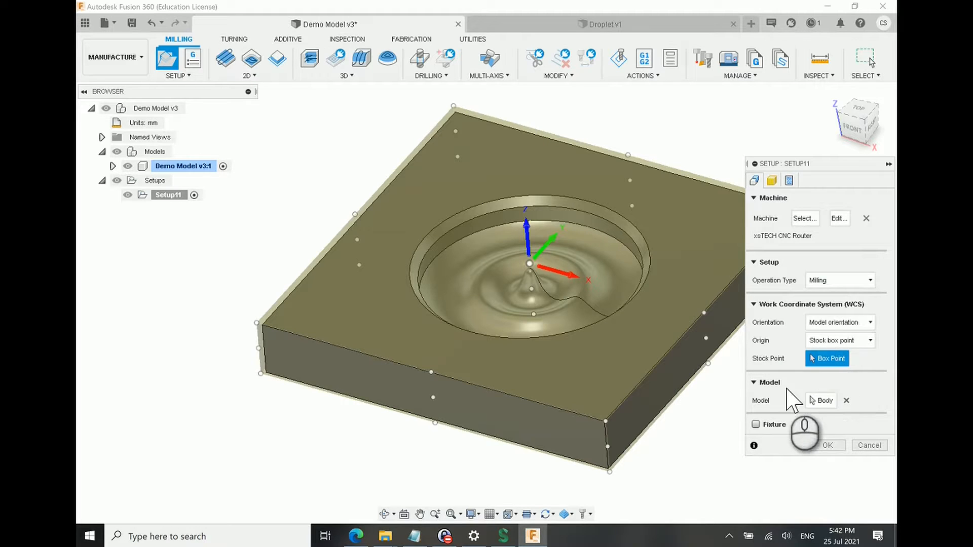
# Step: Open the setup's stock settings and examine the stock allowance around the model's sides and top face
pyautogui.click(771, 184)
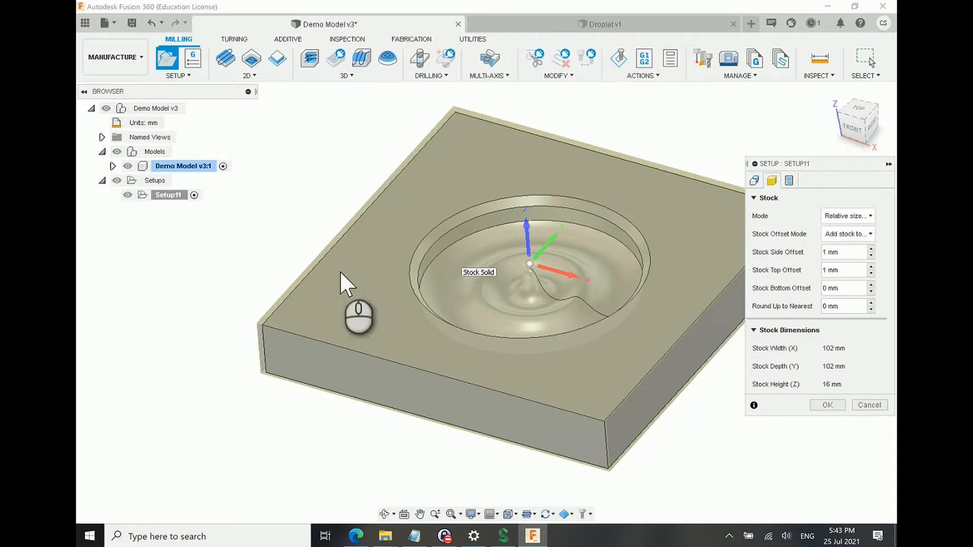
pyautogui.scroll(-3, 528, 281)
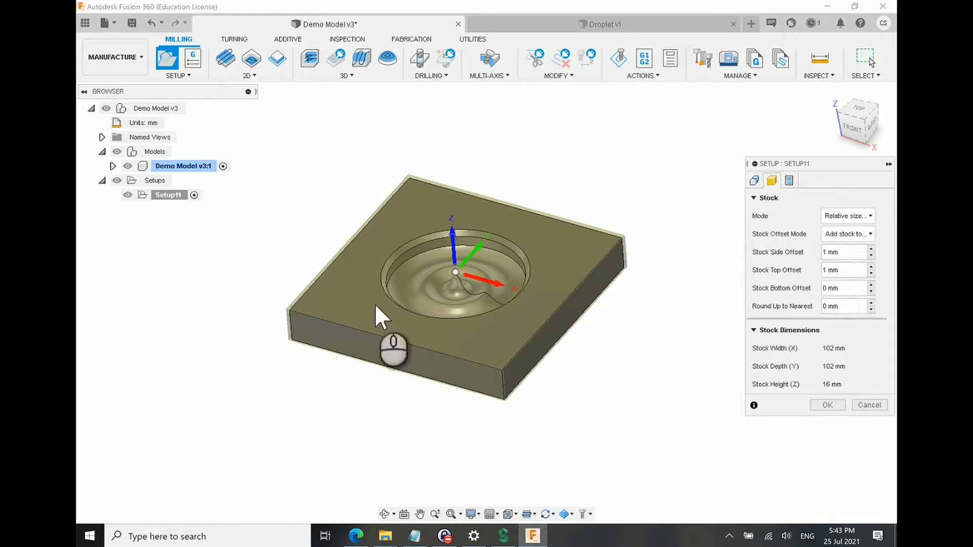
pyautogui.scroll(3, 375, 303)
pyautogui.keyDown('shift'); pyautogui.moveTo(398, 332); pyautogui.dragTo(214, 264, button='middle'); pyautogui.keyUp('shift')
pyautogui.scroll(-4, 215, 264)
pyautogui.keyDown('shift'); pyautogui.moveTo(337, 272); pyautogui.dragTo(445, 325, button='middle'); pyautogui.keyUp('shift')
pyautogui.scroll(-3, 341, 248)
pyautogui.scroll(3, 341, 248)
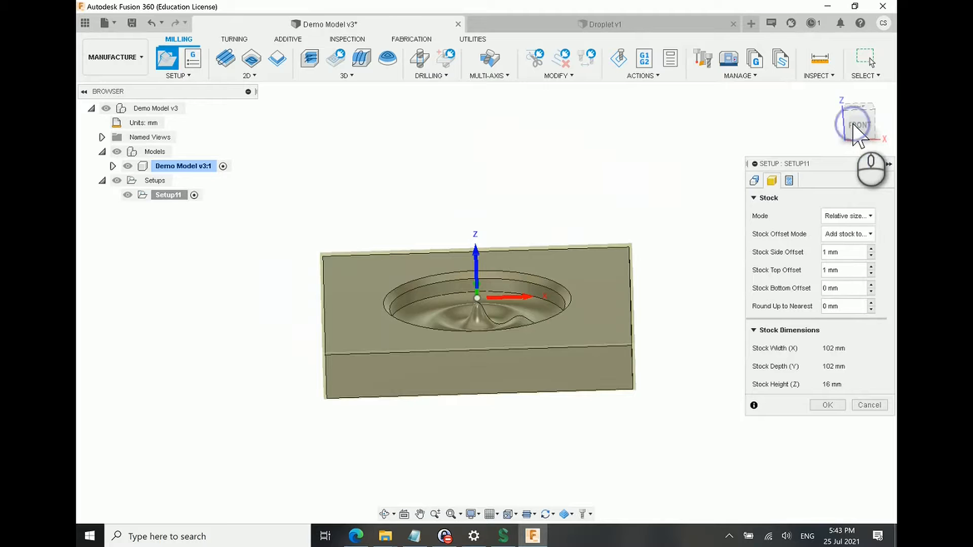
pyautogui.keyDown('shift'); pyautogui.moveTo(401, 388); pyautogui.dragTo(413, 367, button='middle'); pyautogui.keyUp('shift')
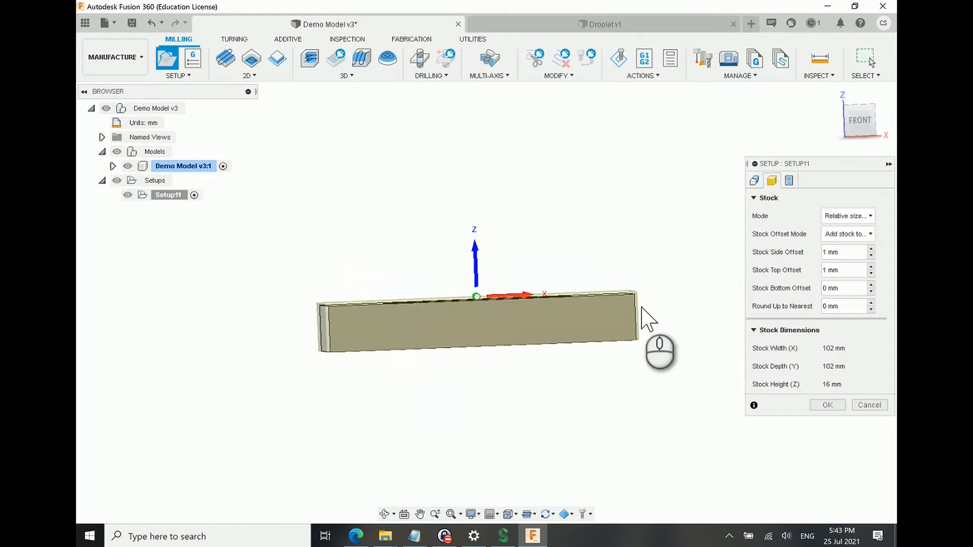
pyautogui.keyDown('shift'); pyautogui.moveTo(343, 326); pyautogui.dragTo(312, 331, button='middle'); pyautogui.keyUp('shift')
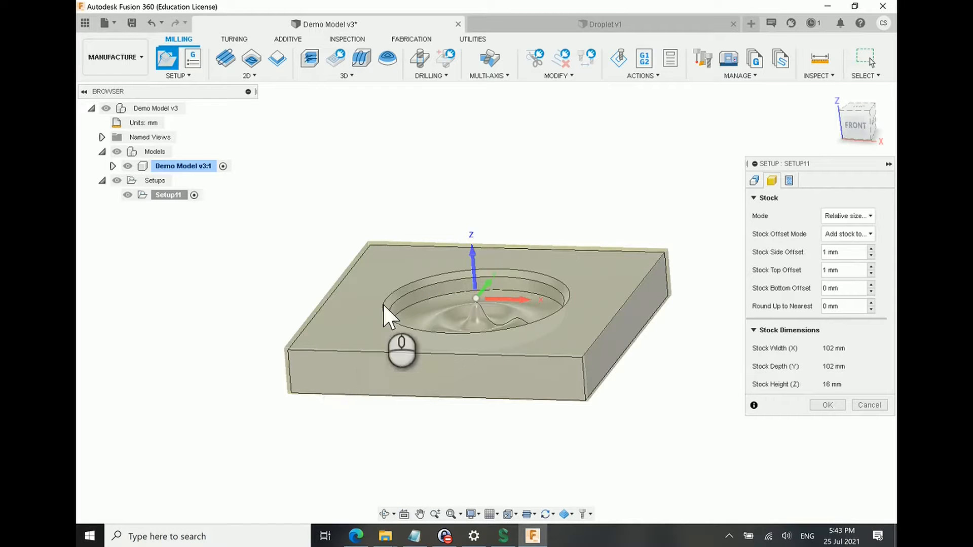
pyautogui.keyDown('shift'); pyautogui.moveTo(577, 371); pyautogui.dragTo(516, 360, button='middle'); pyautogui.keyUp('shift')
pyautogui.scroll(4, 478, 331)
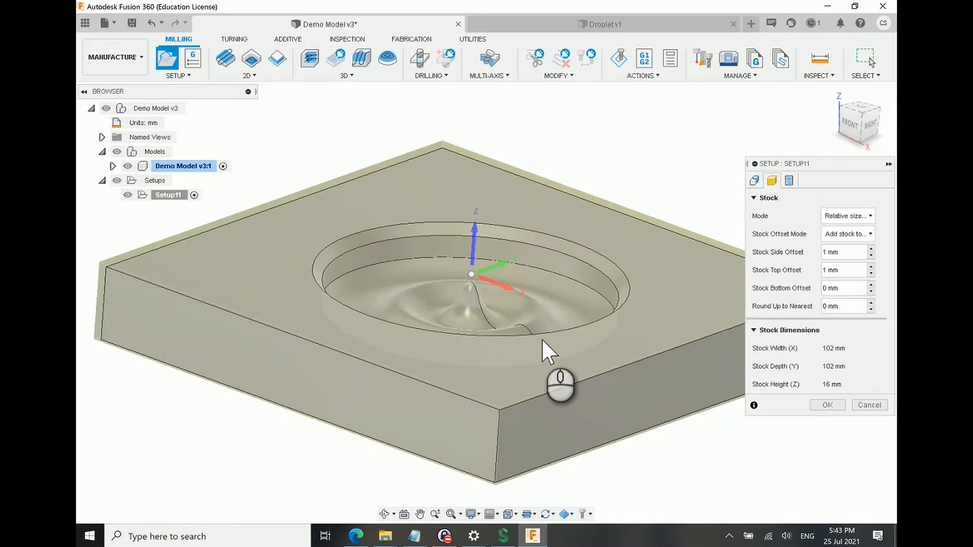
pyautogui.keyDown('shift'); pyautogui.moveTo(532, 325); pyautogui.dragTo(602, 200, button='middle'); pyautogui.keyUp('shift')
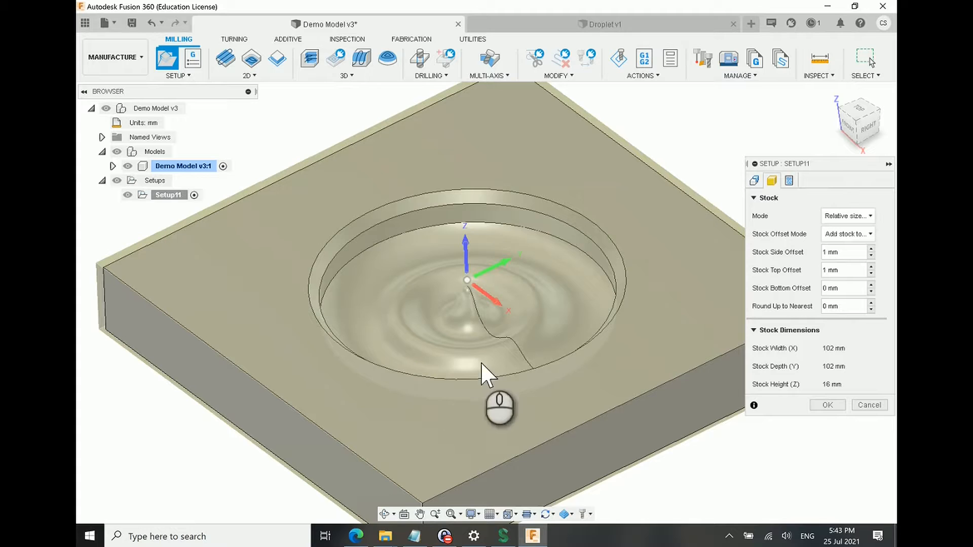
pyautogui.scroll(-5, 380, 291)
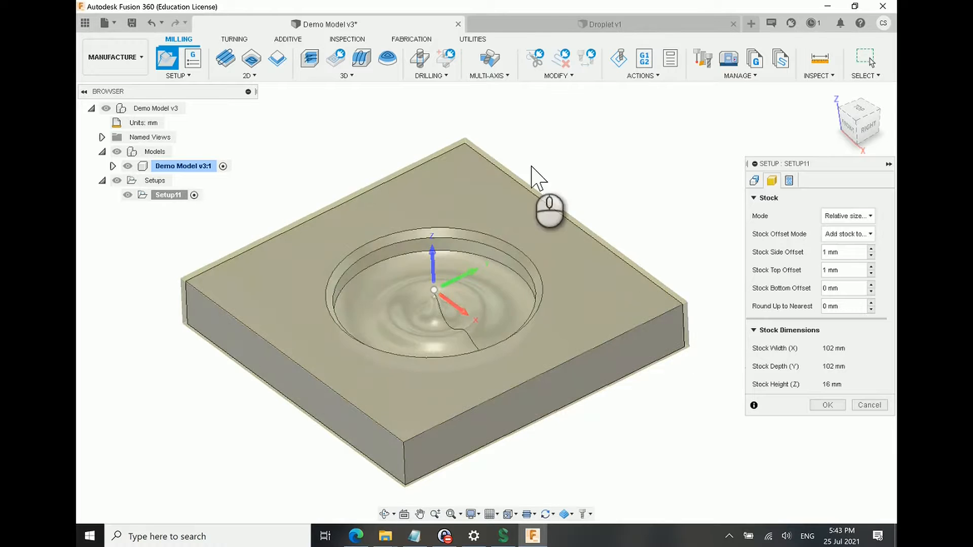
# Step: Keep the relative size box stock mode and set both the stock side offset and top offset to 0
pyautogui.click(839, 213)
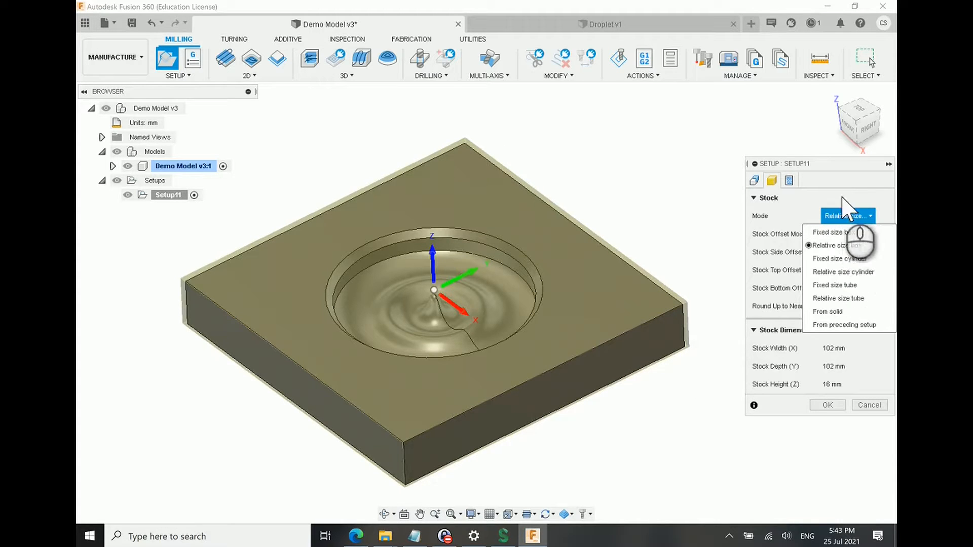
pyautogui.click(846, 212)
pyautogui.doubleClick(841, 253)
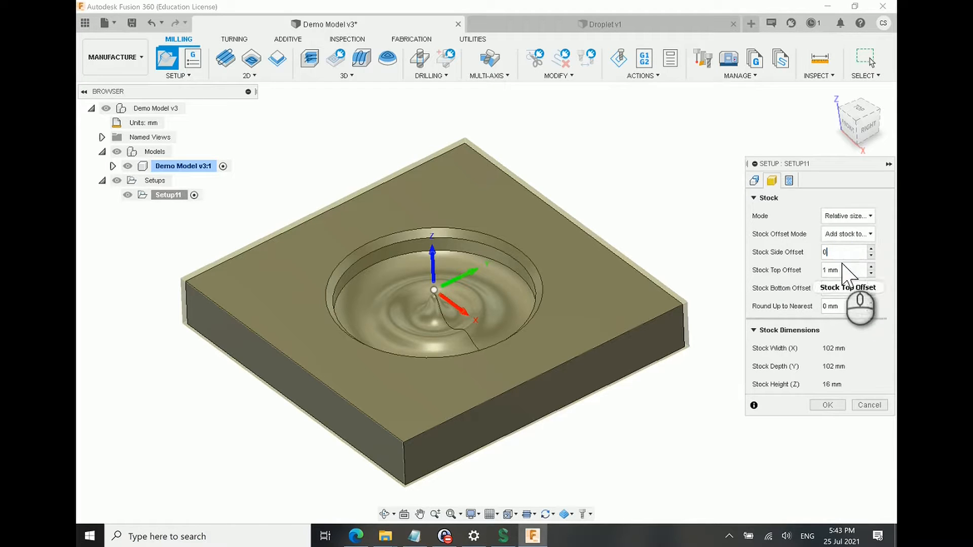
pyautogui.write('0')
pyautogui.press('Tab')
pyautogui.click(693, 227)
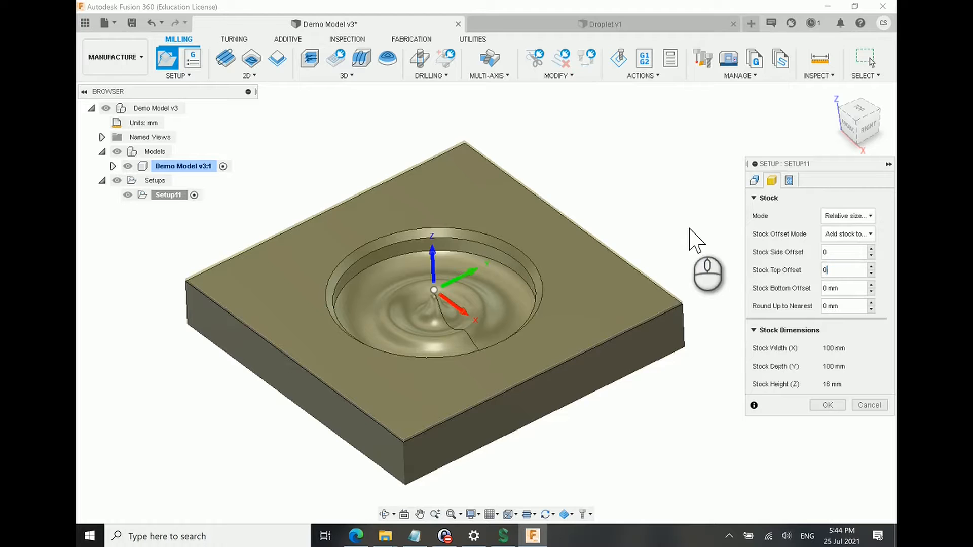
pyautogui.click(595, 196)
# Step: Examine how the stock without offsets fits the block and where the coordinate origin sits in the pocket
pyautogui.scroll(-3, 583, 253)
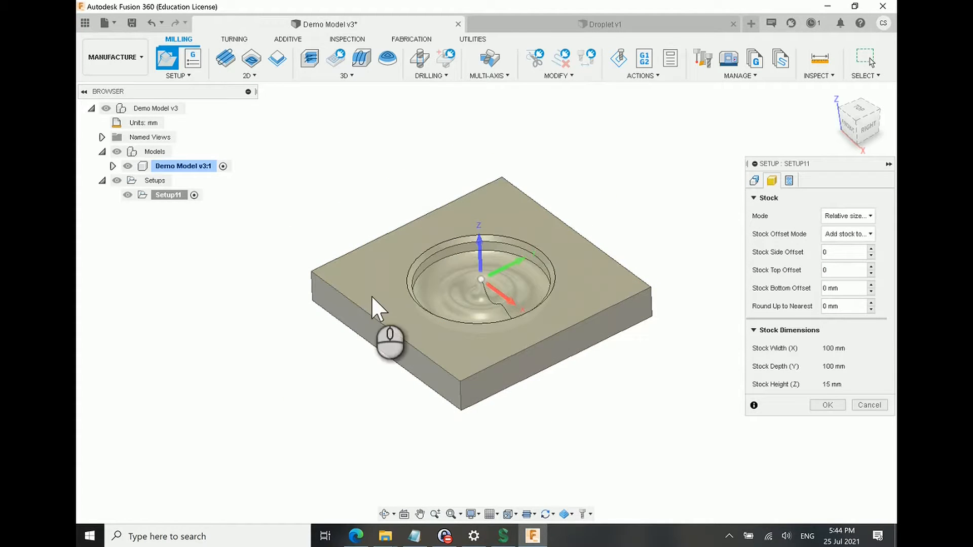
pyautogui.scroll(-2, 456, 345)
pyautogui.scroll(4, 401, 314)
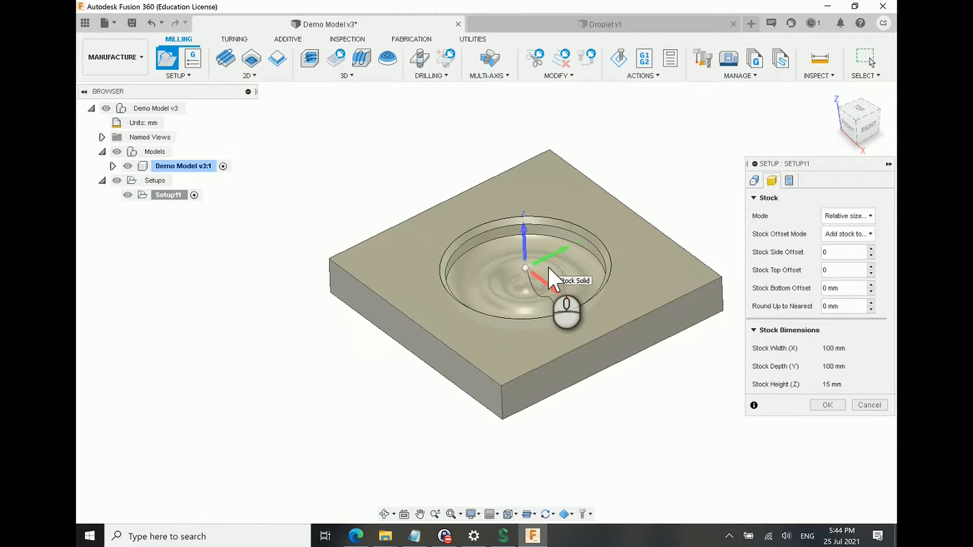
pyautogui.scroll(2, 601, 290)
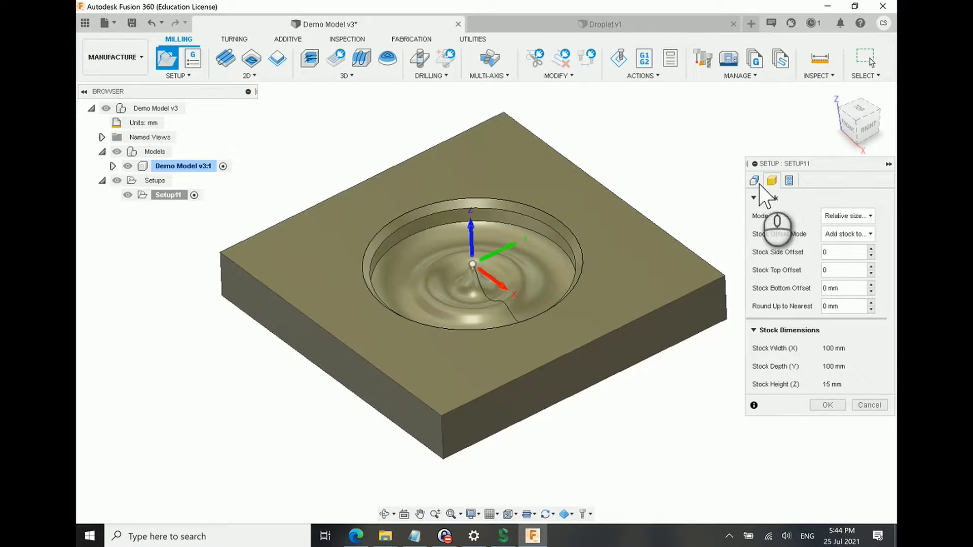
pyautogui.keyDown('shift'); pyautogui.moveTo(354, 282); pyautogui.dragTo(421, 292, button='middle'); pyautogui.keyUp('shift')
pyautogui.keyDown('shift'); pyautogui.moveTo(587, 283); pyautogui.dragTo(398, 249, button='middle'); pyautogui.keyUp('shift')
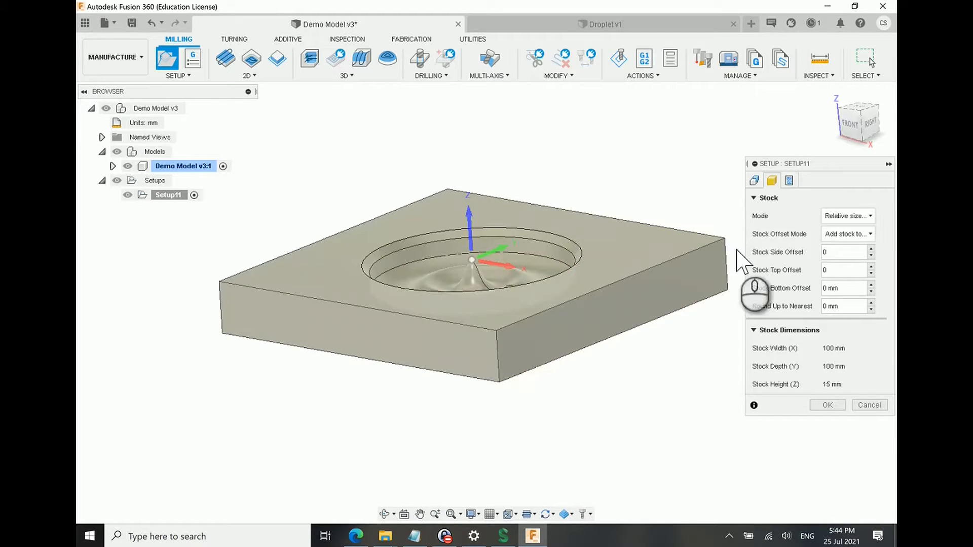
pyautogui.keyDown('shift'); pyautogui.moveTo(586, 348); pyautogui.dragTo(551, 354, button='middle'); pyautogui.keyUp('shift')
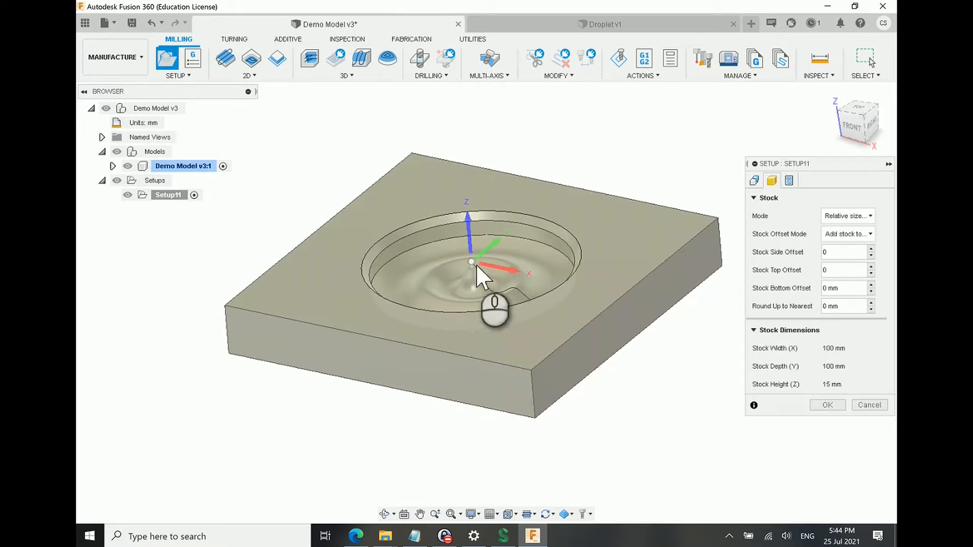
pyautogui.keyDown('shift'); pyautogui.moveTo(586, 322); pyautogui.dragTo(586, 326, button='middle'); pyautogui.keyUp('shift')
# Step: Return to the work coordinate system settings and examine the X, Y and Z axis directions and stock box points
pyautogui.click(754, 181)
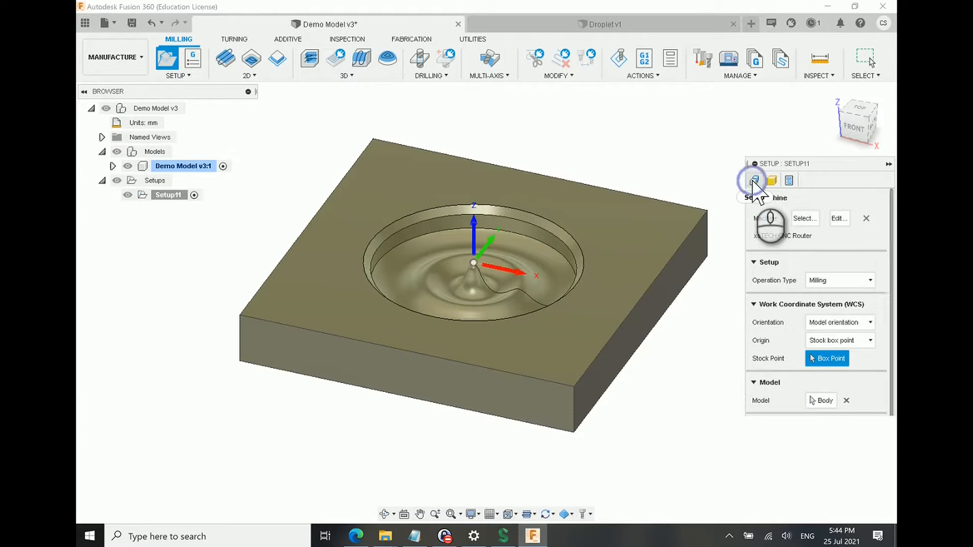
pyautogui.keyDown('shift'); pyautogui.moveTo(735, 339); pyautogui.dragTo(393, 296, button='middle'); pyautogui.keyUp('shift')
pyautogui.moveTo(399, 332)
pyautogui.keyDown('shift'); pyautogui.mouseDown(button='middle')
pyautogui.moveTo(390, 315)
pyautogui.moveTo(370, 341)
pyautogui.moveTo(385, 329)
pyautogui.mouseUp(button='middle'); pyautogui.keyUp('shift')
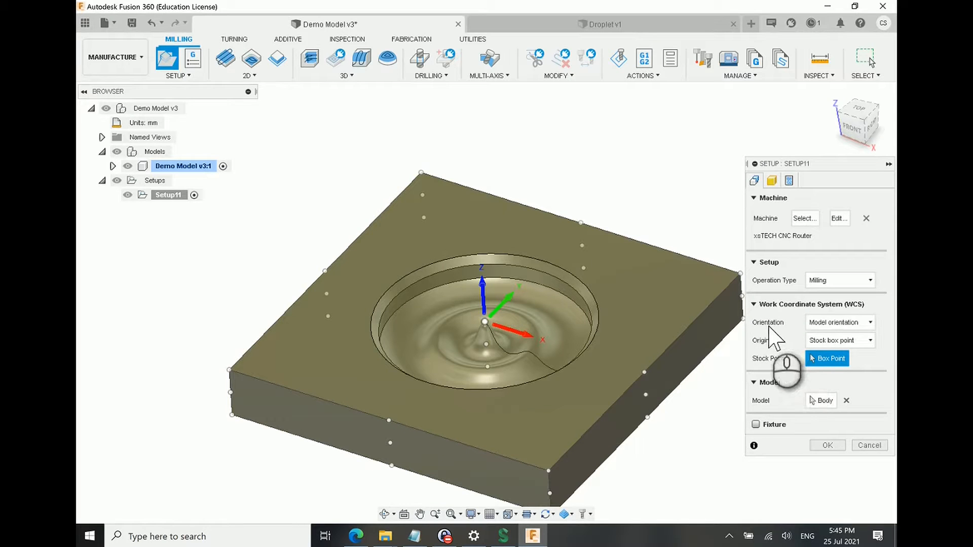
pyautogui.keyDown('shift'); pyautogui.moveTo(431, 309); pyautogui.dragTo(479, 278, button='middle'); pyautogui.keyUp('shift')
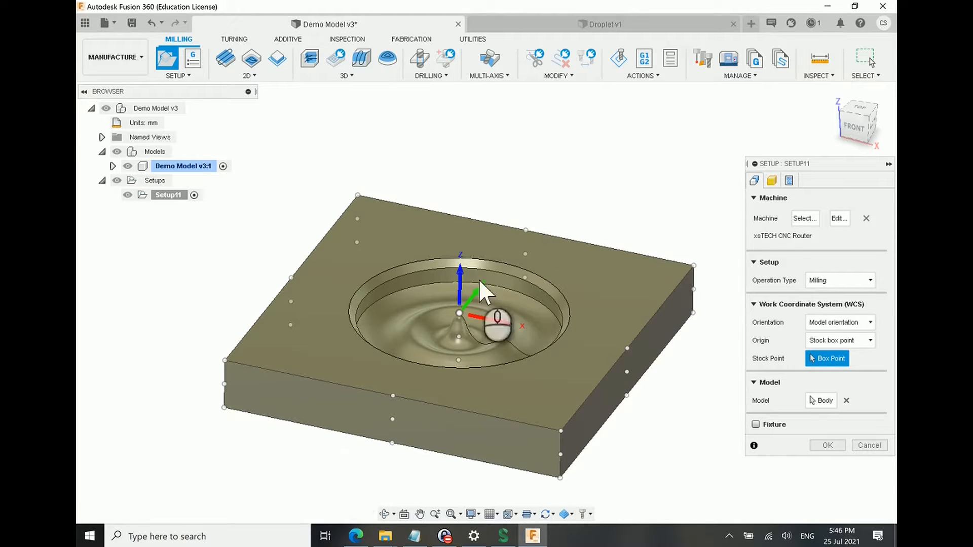
pyautogui.moveTo(445, 320)
pyautogui.keyDown('shift'); pyautogui.mouseDown(button='middle')
pyautogui.moveTo(480, 306)
pyautogui.moveTo(464, 335)
pyautogui.moveTo(451, 335)
pyautogui.moveTo(468, 310)
pyautogui.moveTo(443, 320)
pyautogui.moveTo(467, 335)
pyautogui.moveTo(436, 304)
pyautogui.mouseUp(button='middle'); pyautogui.keyUp('shift')
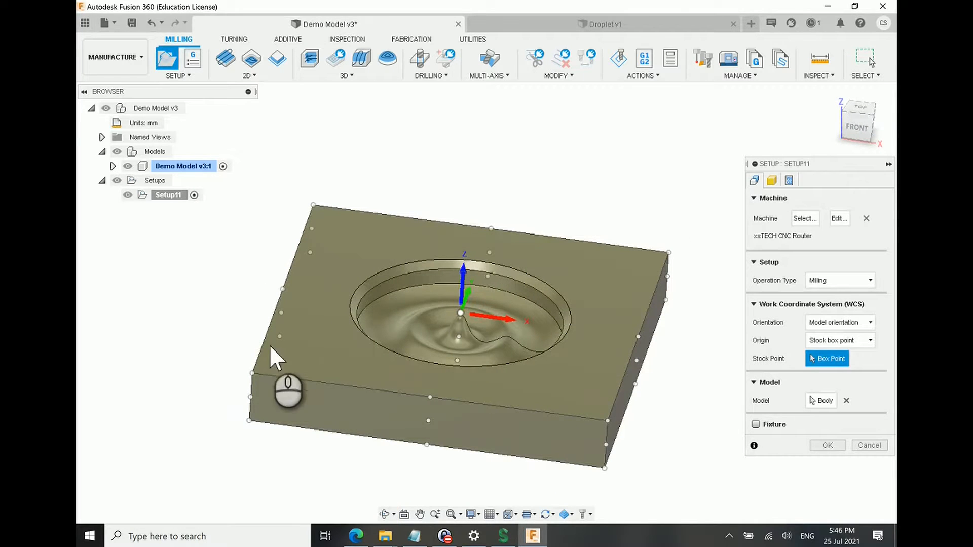
pyautogui.keyDown('shift'); pyautogui.moveTo(450, 354); pyautogui.dragTo(470, 302, button='middle'); pyautogui.keyUp('shift')
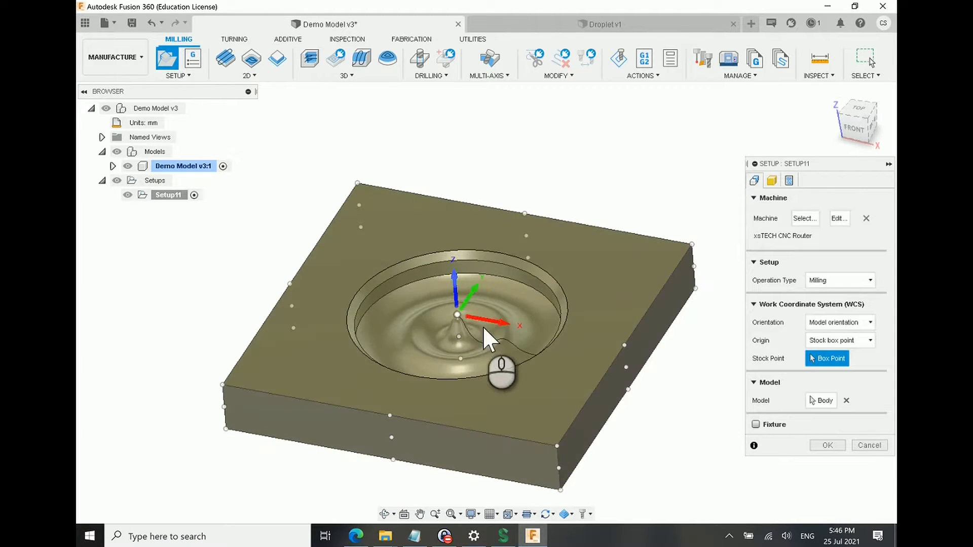
pyautogui.keyDown('shift'); pyautogui.moveTo(531, 375); pyautogui.dragTo(561, 367, button='middle'); pyautogui.keyUp('shift')
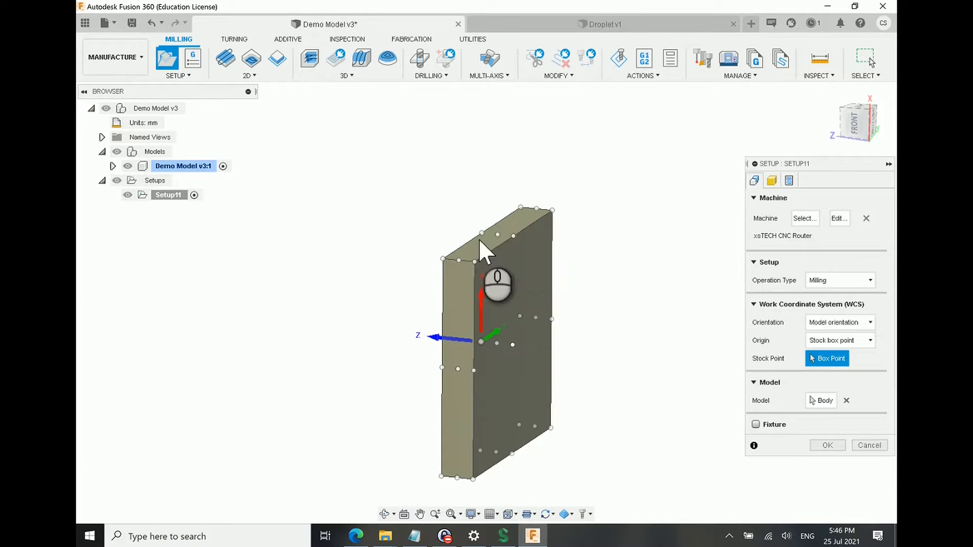
# Step: Orient the work coordinate system by Z axis/plane and X axis, using the block's vertical front edge as the Z axis
pyautogui.keyDown('shift'); pyautogui.moveTo(575, 297); pyautogui.dragTo(572, 324, button='middle'); pyautogui.keyUp('shift')
pyautogui.click(864, 322)
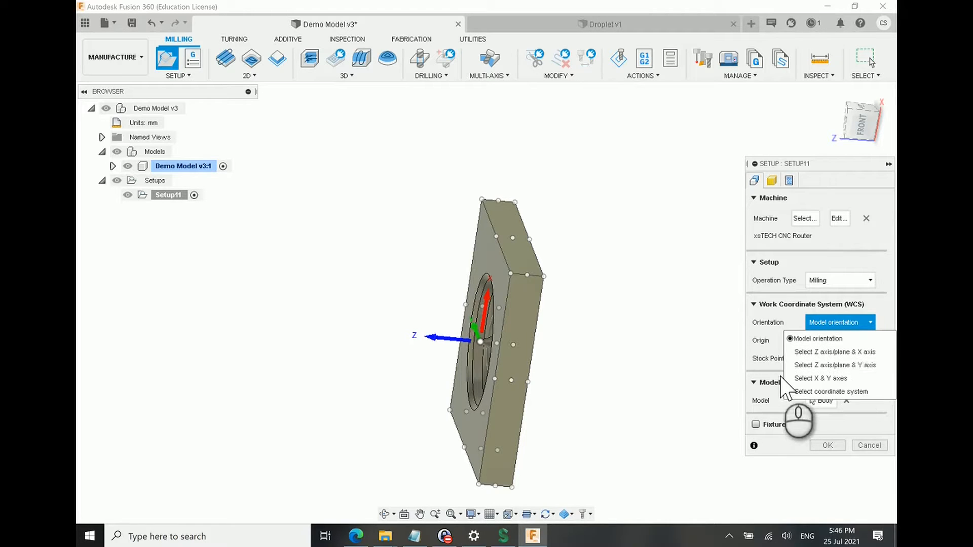
pyautogui.keyDown('shift'); pyautogui.moveTo(610, 293); pyautogui.dragTo(577, 304, button='middle'); pyautogui.keyUp('shift')
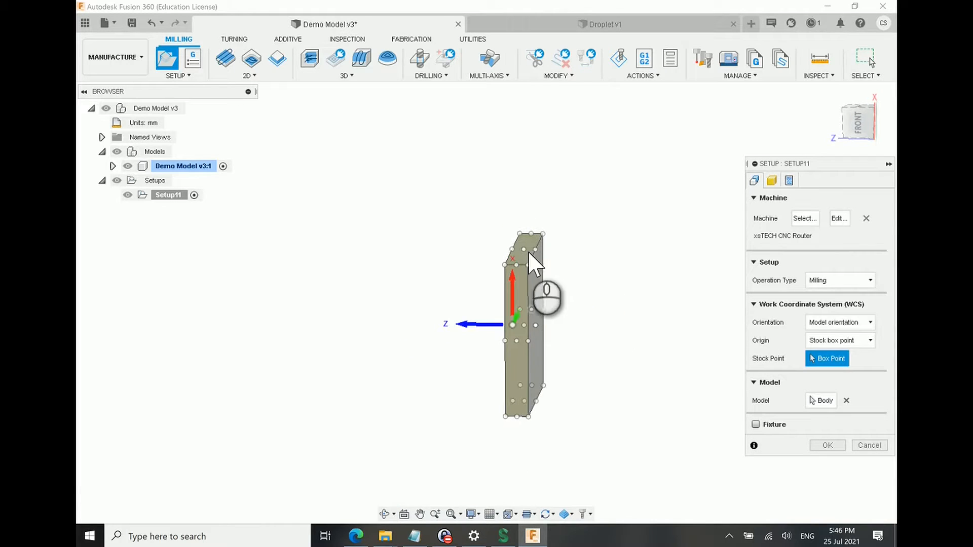
pyautogui.click(854, 322)
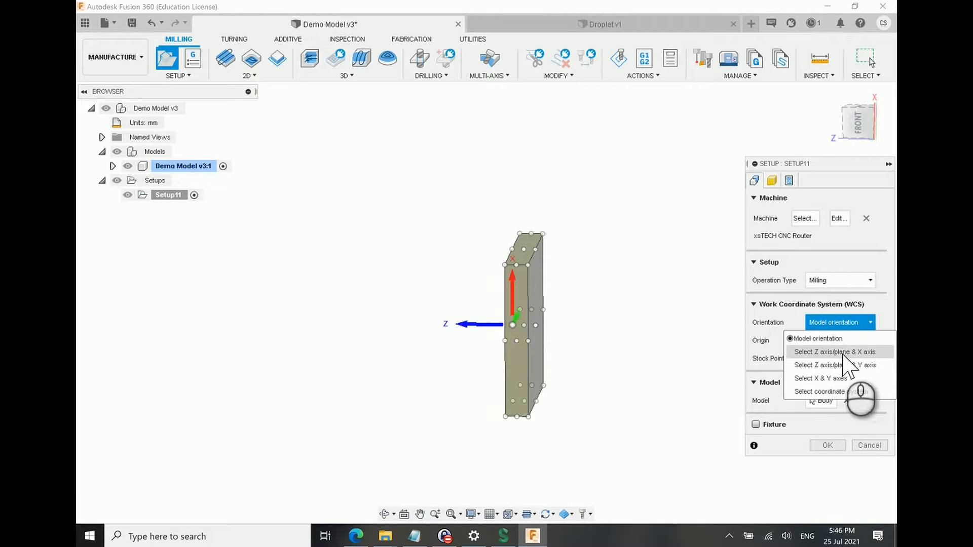
pyautogui.click(866, 353)
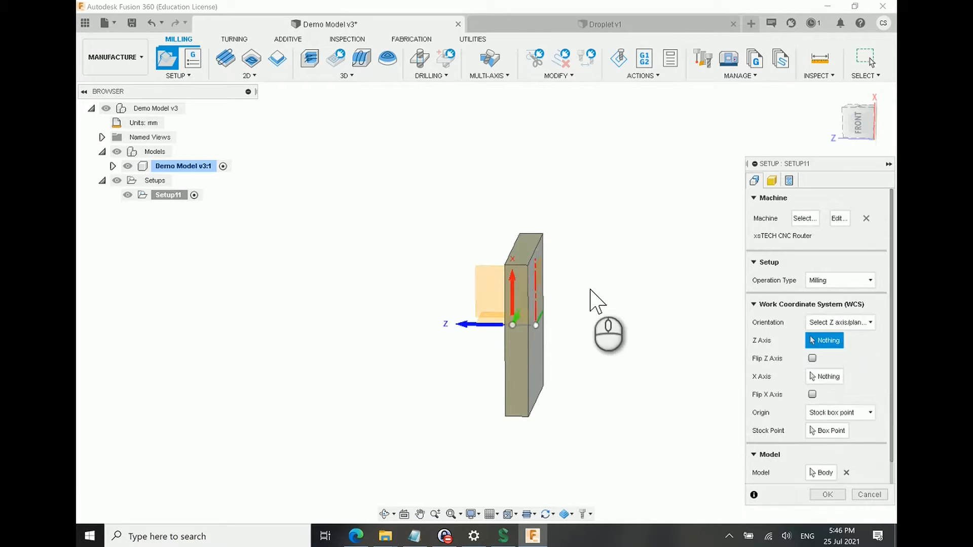
pyautogui.scroll(4, 534, 391)
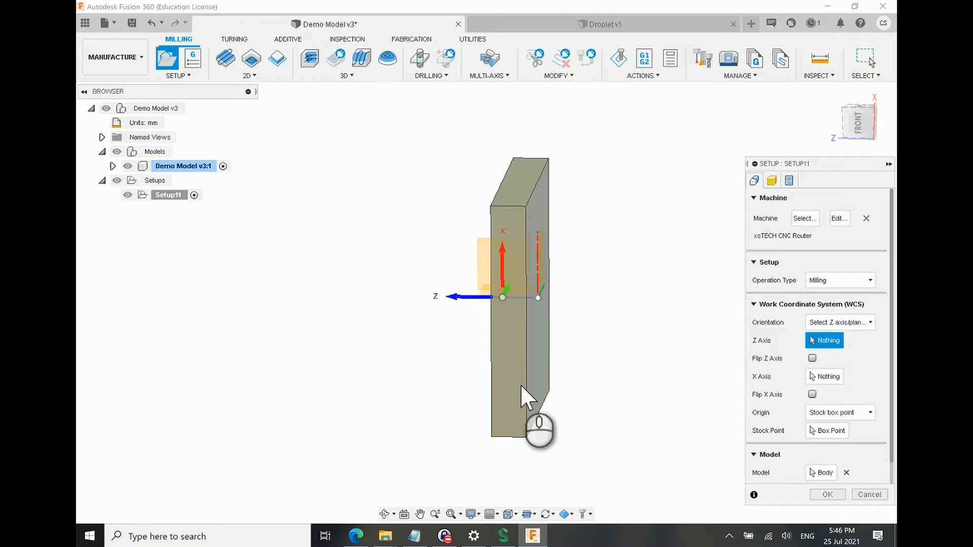
pyautogui.click(529, 367)
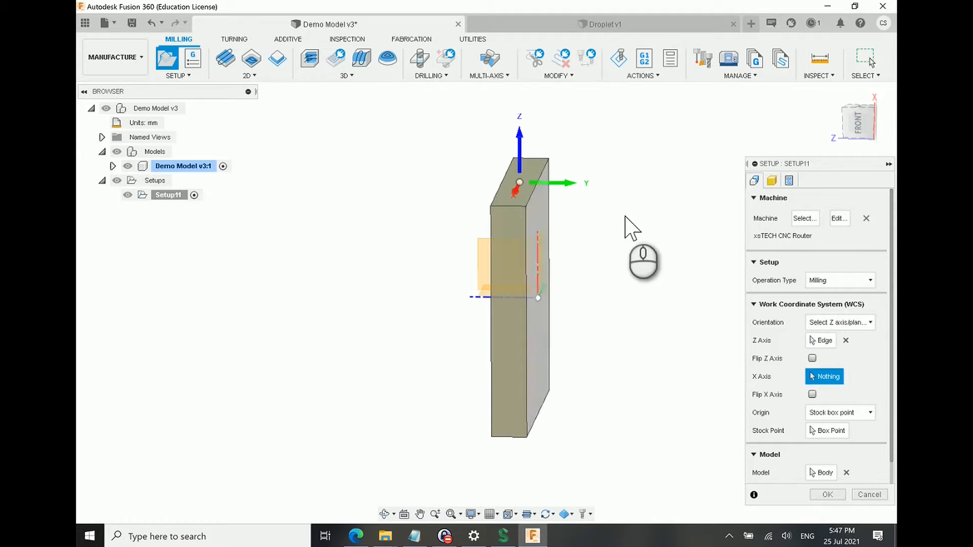
# Step: Use the short horizontal edge of the block's end face as the X axis and flip the X direction
pyautogui.keyDown('shift'); pyautogui.moveTo(612, 222); pyautogui.dragTo(474, 200, button='middle'); pyautogui.keyUp('shift')
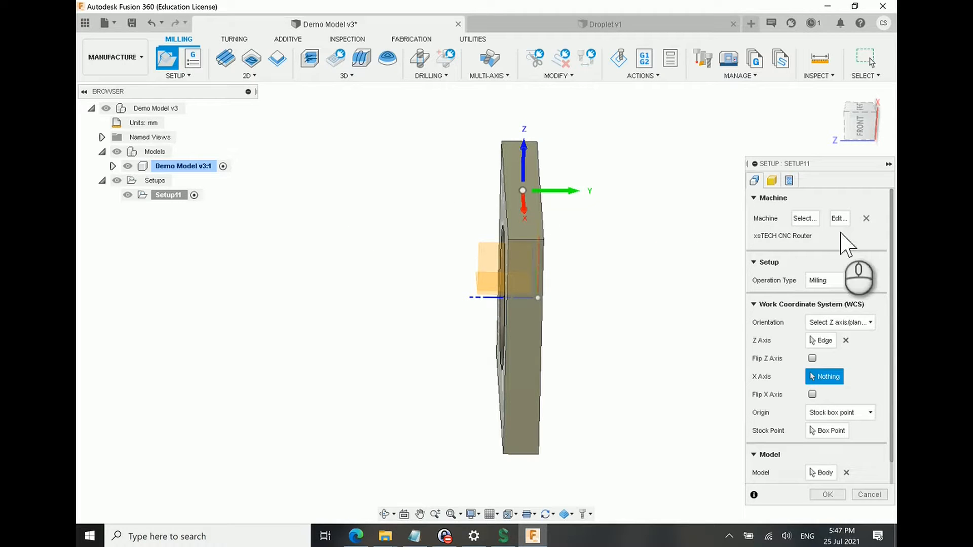
pyautogui.keyDown('shift'); pyautogui.moveTo(535, 218); pyautogui.dragTo(540, 212, button='middle'); pyautogui.keyUp('shift')
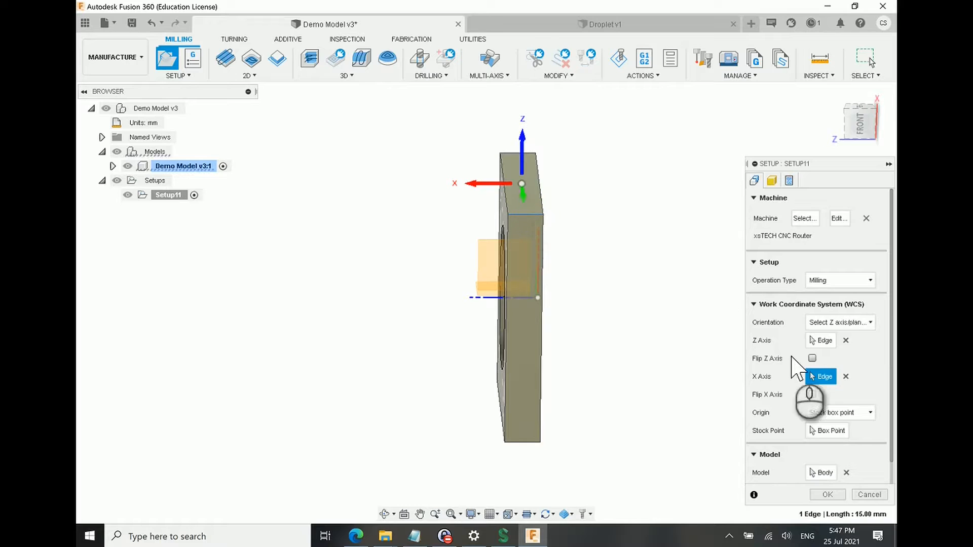
pyautogui.click(812, 394)
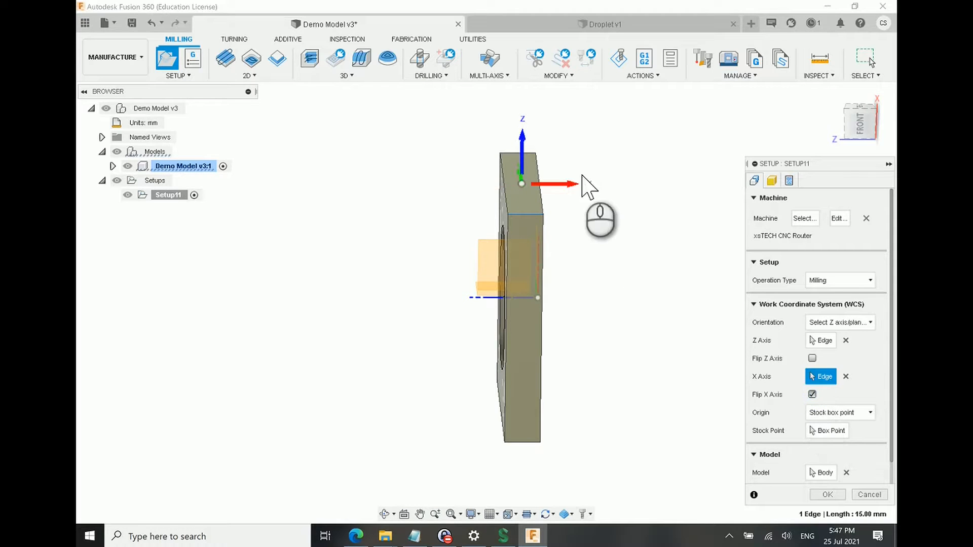
pyautogui.keyDown('shift'); pyautogui.moveTo(621, 332); pyautogui.dragTo(522, 162, button='middle'); pyautogui.keyUp('shift')
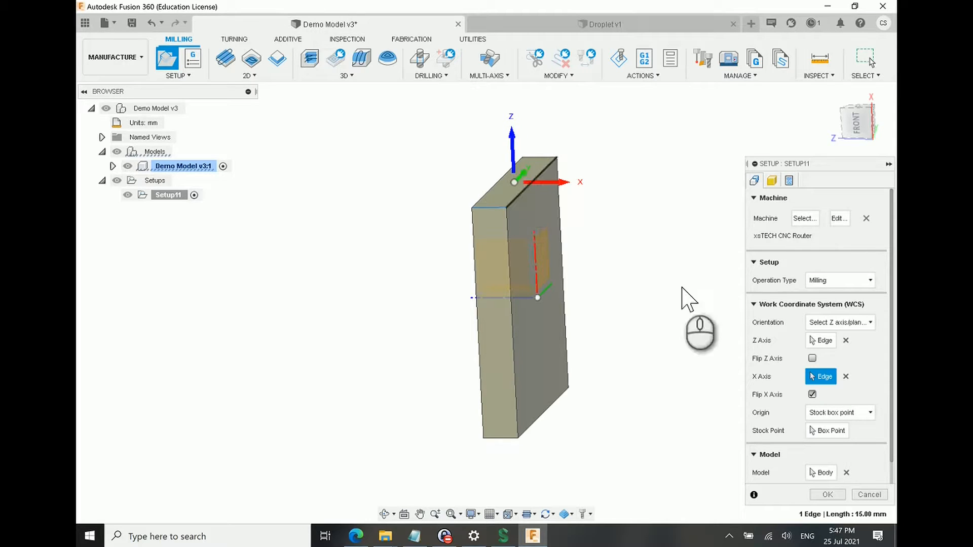
# Step: Return the work coordinate system orientation to Model orientation
pyautogui.click(867, 323)
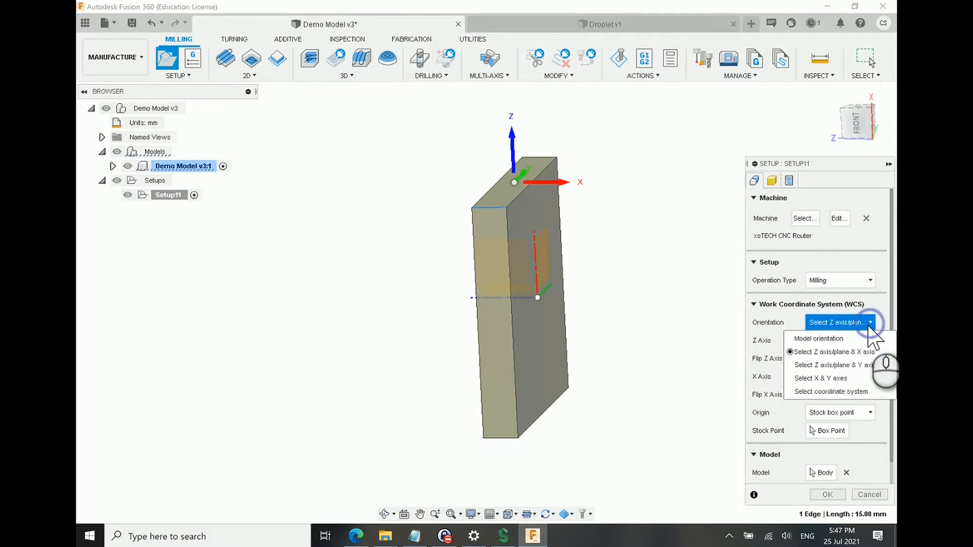
pyautogui.click(821, 340)
pyautogui.keyDown('shift'); pyautogui.moveTo(760, 287); pyautogui.dragTo(699, 280, button='middle'); pyautogui.keyUp('shift')
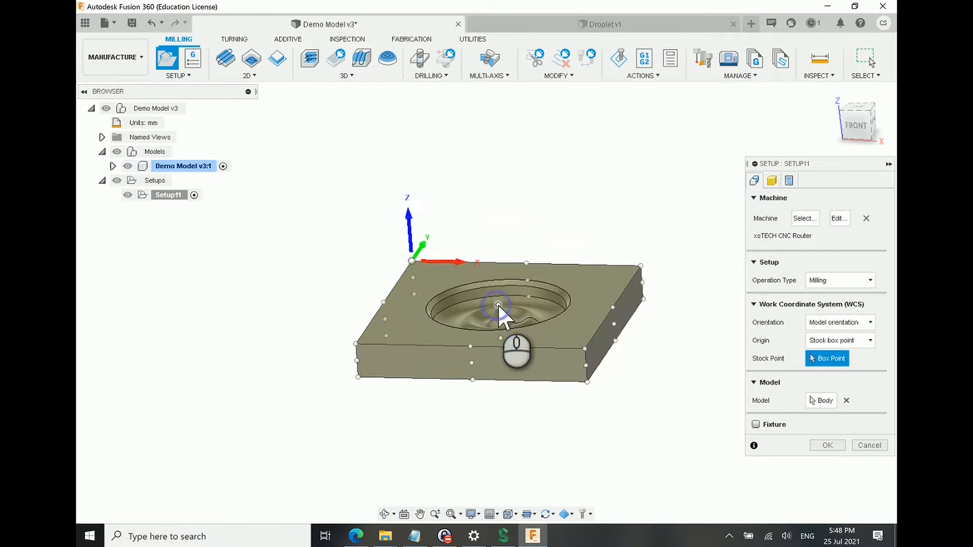
# Step: Examine the work coordinate origin at the centre of the stock's top plane, above the rippled pocket
pyautogui.click(498, 305)
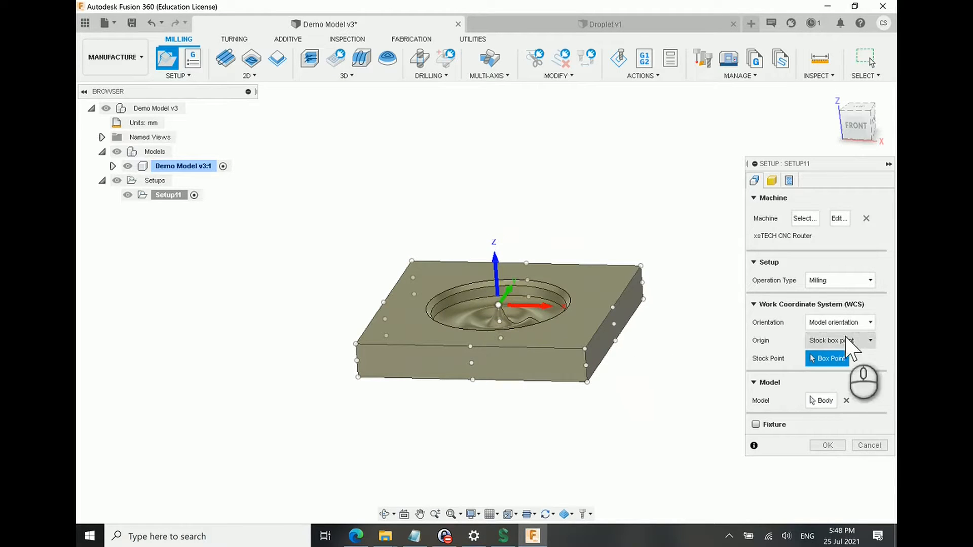
pyautogui.scroll(3, 506, 312)
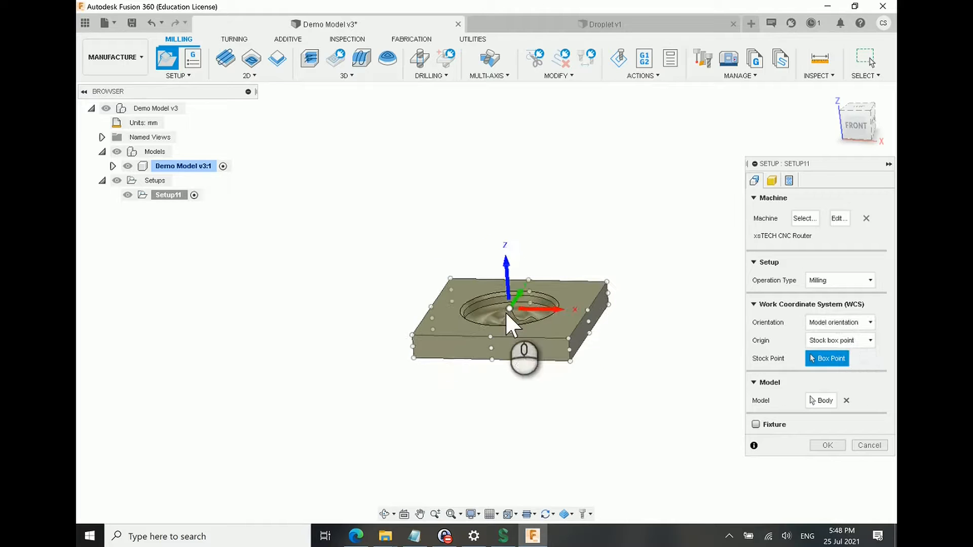
pyautogui.moveTo(535, 300)
pyautogui.keyDown('shift'); pyautogui.mouseDown(button='middle')
pyautogui.moveTo(535, 319)
pyautogui.moveTo(531, 306)
pyautogui.mouseUp(button='middle'); pyautogui.keyUp('shift')
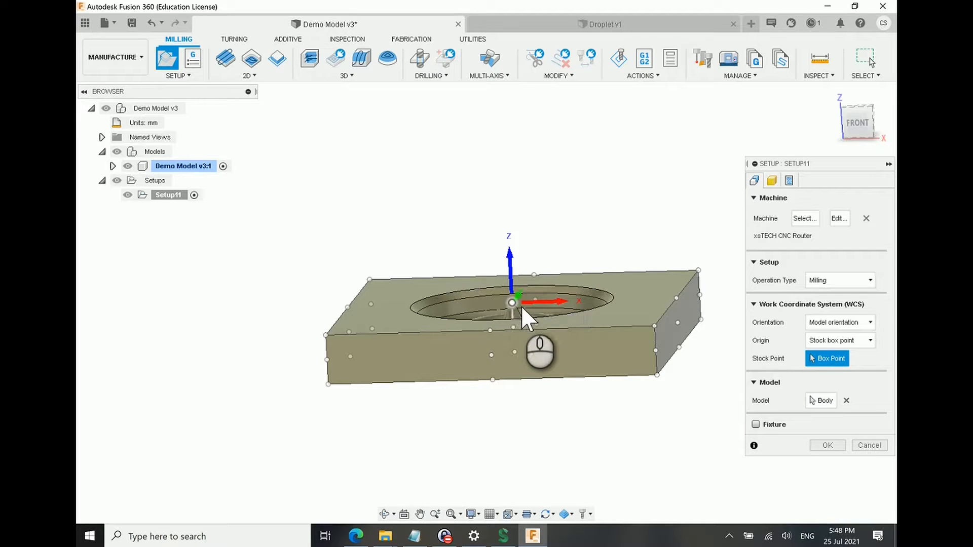
pyautogui.keyDown('shift'); pyautogui.moveTo(490, 318); pyautogui.dragTo(512, 293, button='middle'); pyautogui.keyUp('shift')
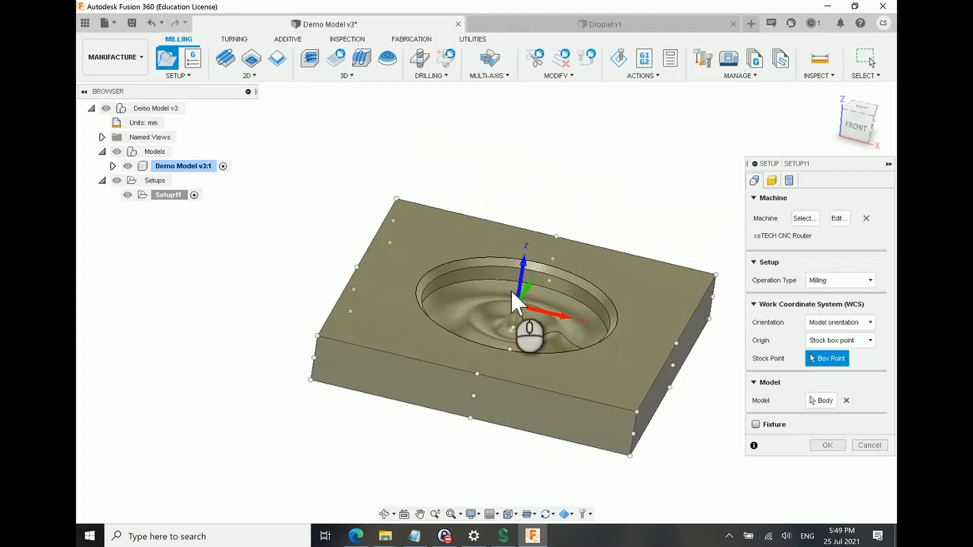
pyautogui.moveTo(510, 327)
pyautogui.keyDown('shift'); pyautogui.mouseDown(button='middle')
pyautogui.moveTo(517, 334)
pyautogui.moveTo(513, 328)
pyautogui.mouseUp(button='middle'); pyautogui.keyUp('shift')
# Step: Try the stock's front-left top corner as the origin, and restore the top centre box point
pyautogui.click(324, 353)
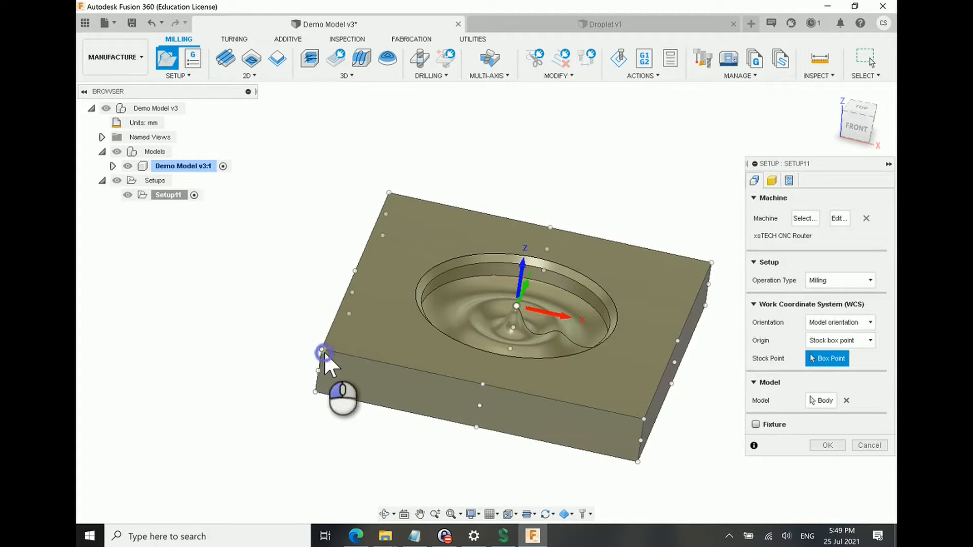
pyautogui.keyDown('shift'); pyautogui.moveTo(469, 346); pyautogui.dragTo(537, 350, button='middle'); pyautogui.keyUp('shift')
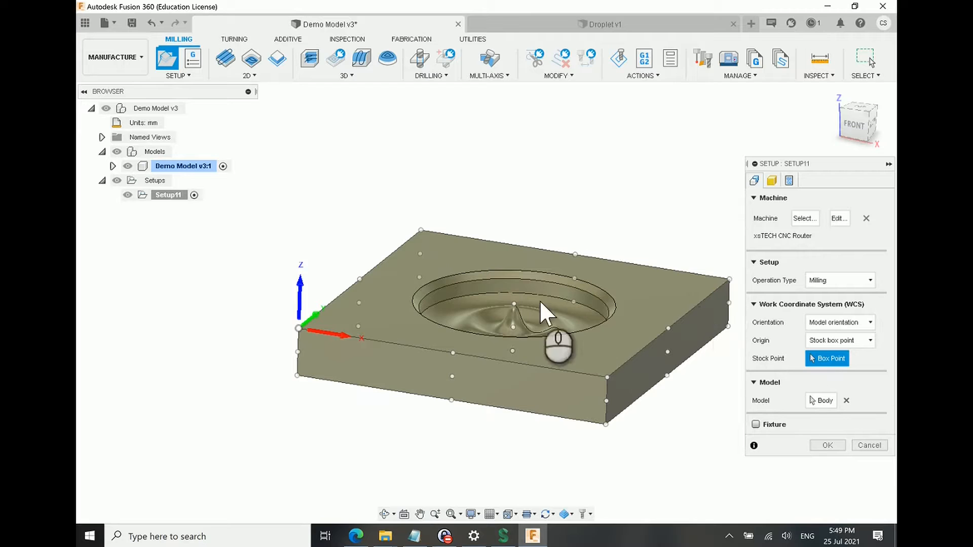
pyautogui.click(512, 303)
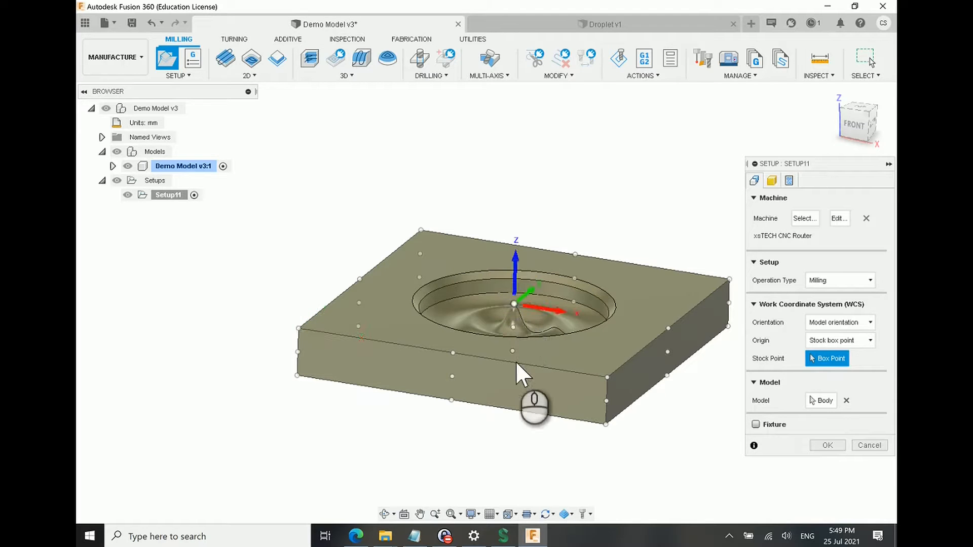
pyautogui.keyDown('shift'); pyautogui.moveTo(515, 363); pyautogui.dragTo(528, 397, button='middle'); pyautogui.keyUp('shift')
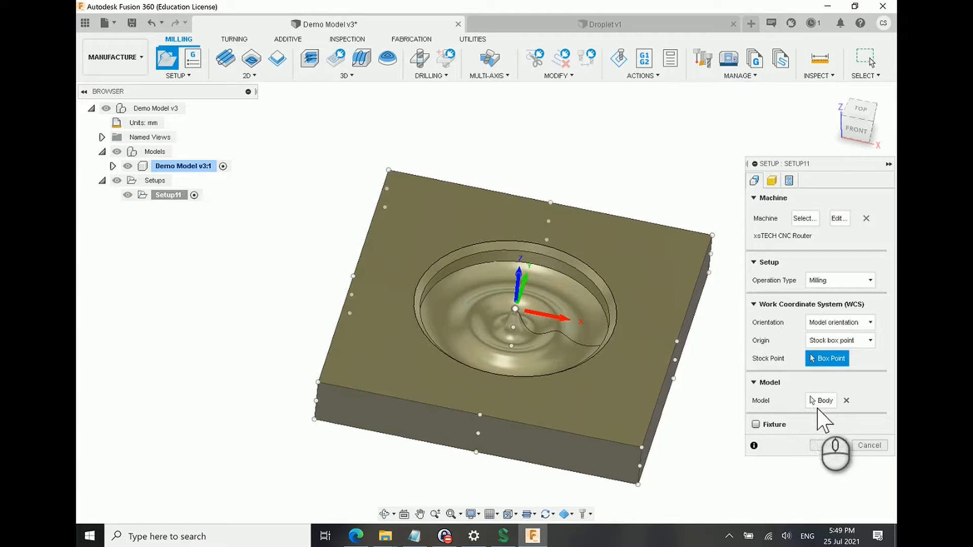
pyautogui.keyDown('shift'); pyautogui.moveTo(572, 342); pyautogui.dragTo(519, 355, button='middle'); pyautogui.keyUp('shift')
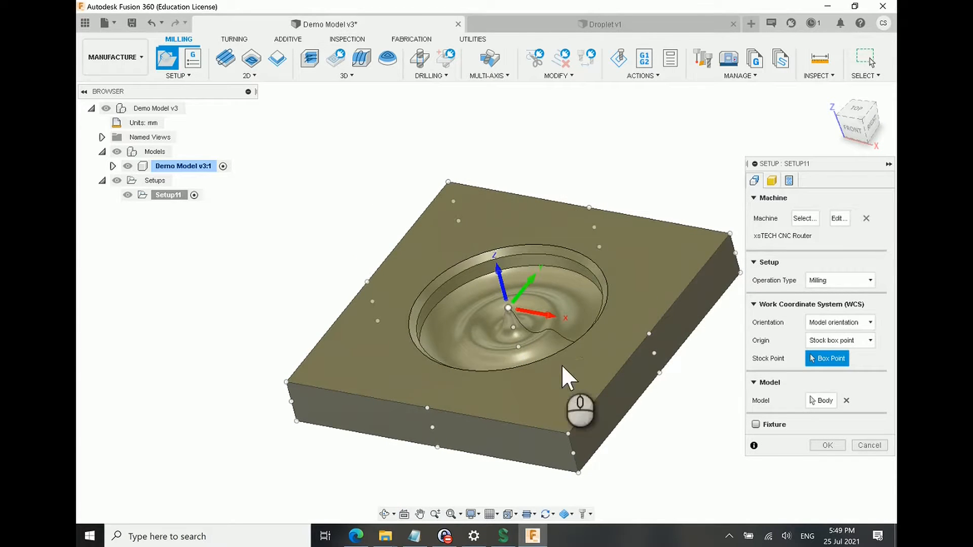
pyautogui.keyDown('shift'); pyautogui.moveTo(597, 350); pyautogui.dragTo(406, 237, button='middle'); pyautogui.keyUp('shift')
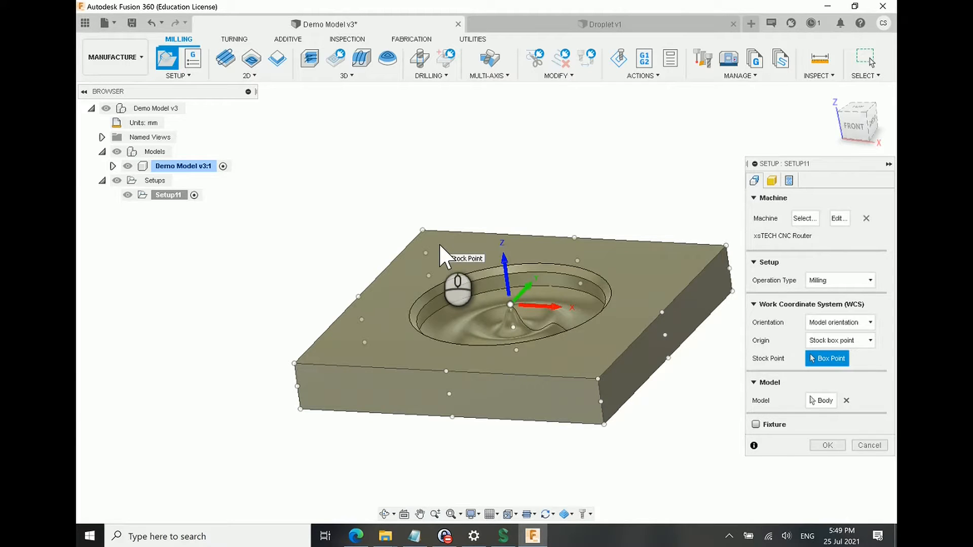
# Step: Check the block body assigned as the setup's model and accept the milling setup
pyautogui.click(821, 400)
pyautogui.click(499, 127)
pyautogui.click(321, 243)
pyautogui.click(625, 424)
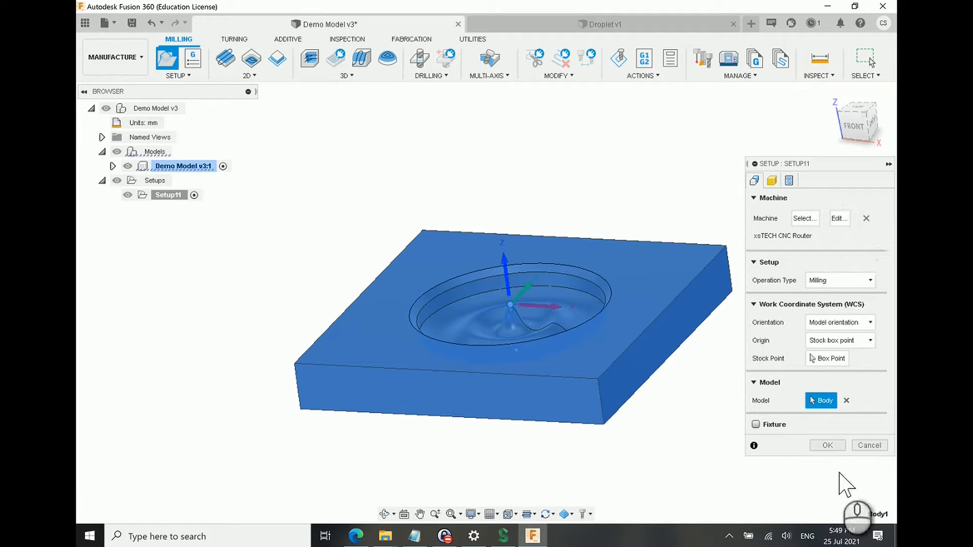
pyautogui.click(827, 445)
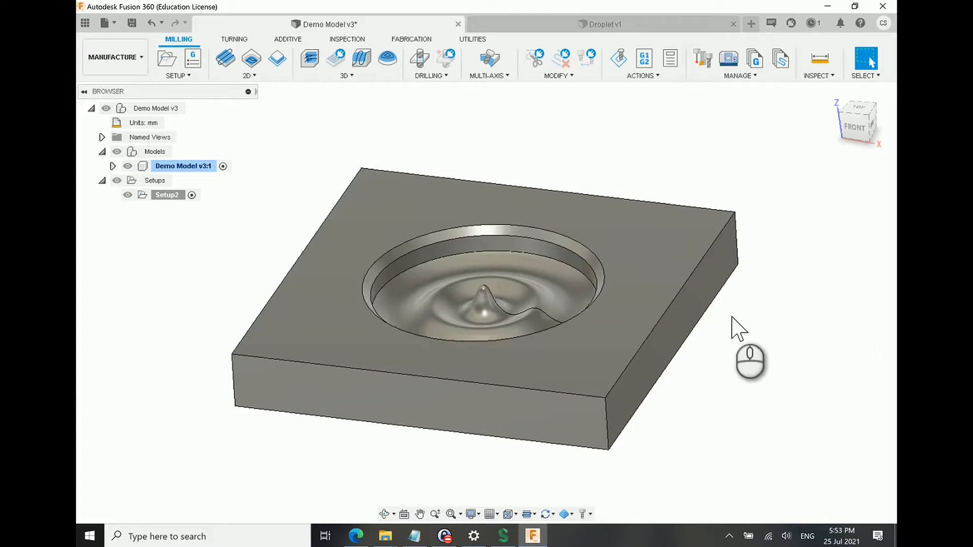
# Step: Examine the rippled pocket and start a 3D Pocket Clearing operation for it
pyautogui.moveTo(478, 310)
pyautogui.keyDown('shift'); pyautogui.mouseDown(button='middle')
pyautogui.moveTo(504, 338)
pyautogui.moveTo(493, 308)
pyautogui.mouseUp(button='middle'); pyautogui.keyUp('shift')
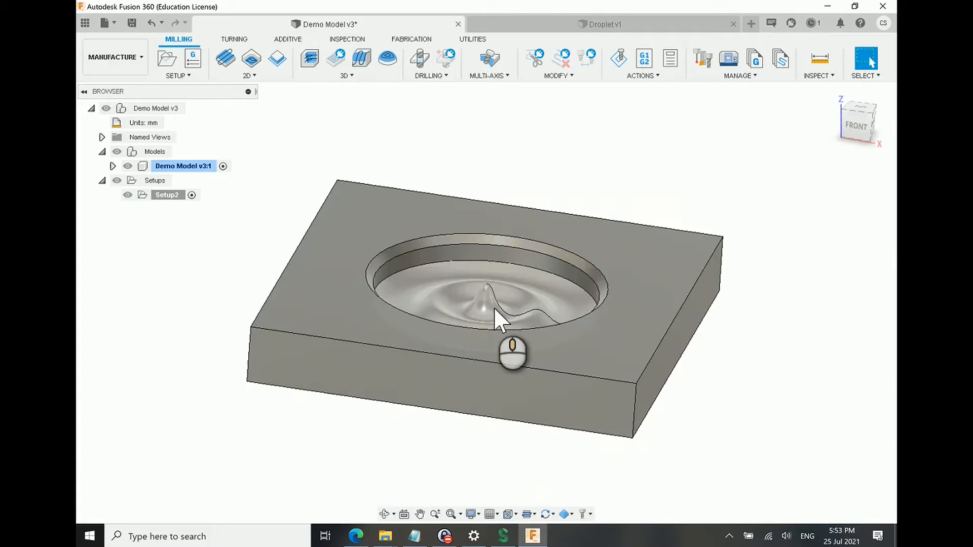
pyautogui.scroll(3, 507, 274)
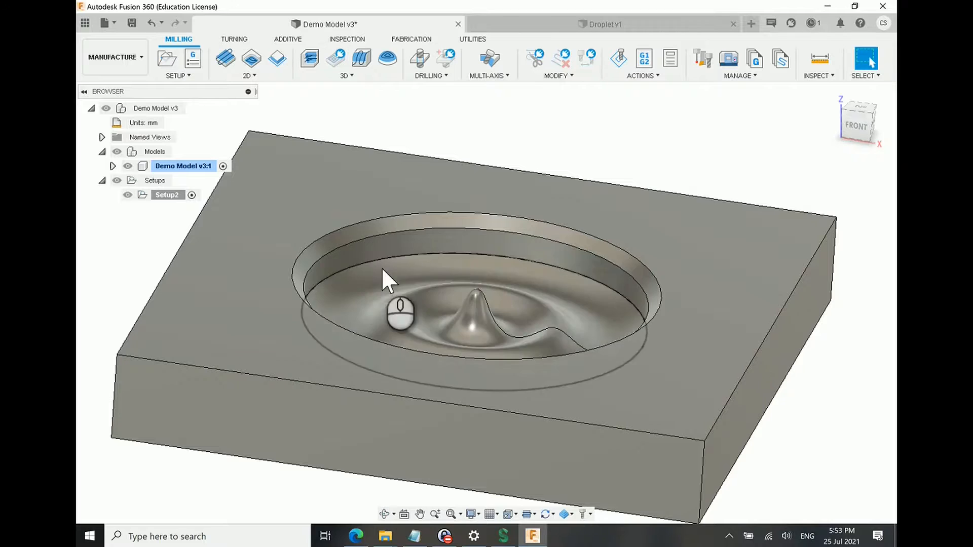
pyautogui.scroll(-3, 426, 137)
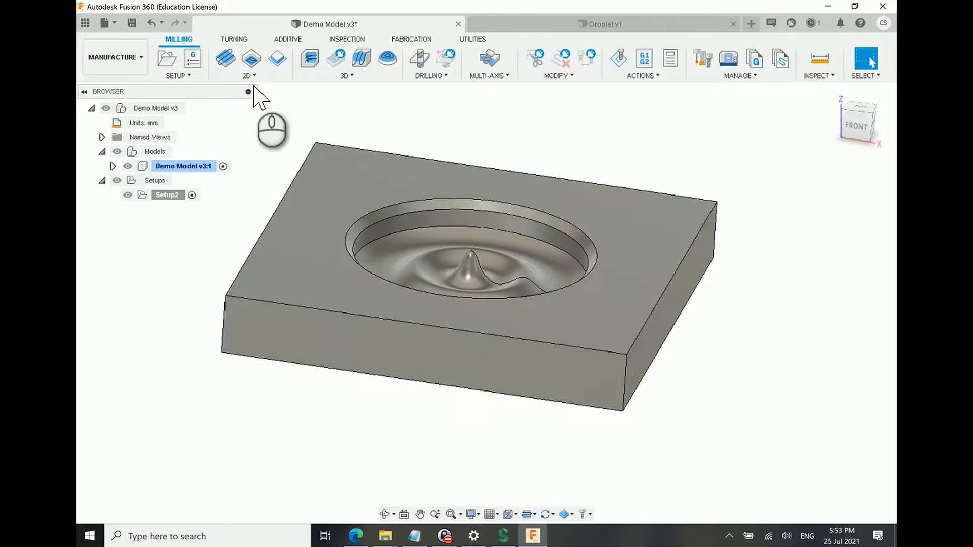
pyautogui.click(314, 74)
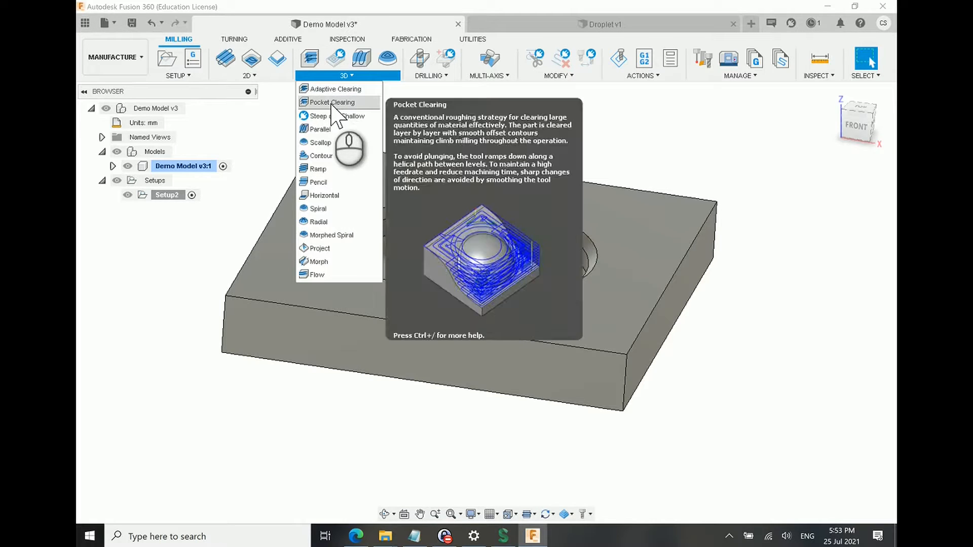
pyautogui.click(333, 107)
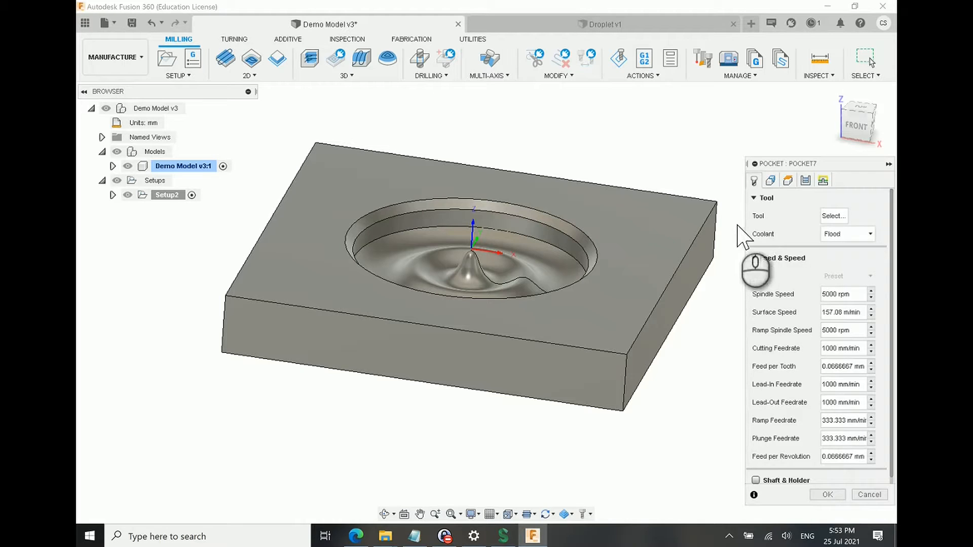
# Step: Assign the Spiral O Flute Up-Cut End Mill 4 mm x 8 mm x 4 mm x 30 mm from xsTECH FUSION TOOL LIBRARY V2
pyautogui.click(833, 217)
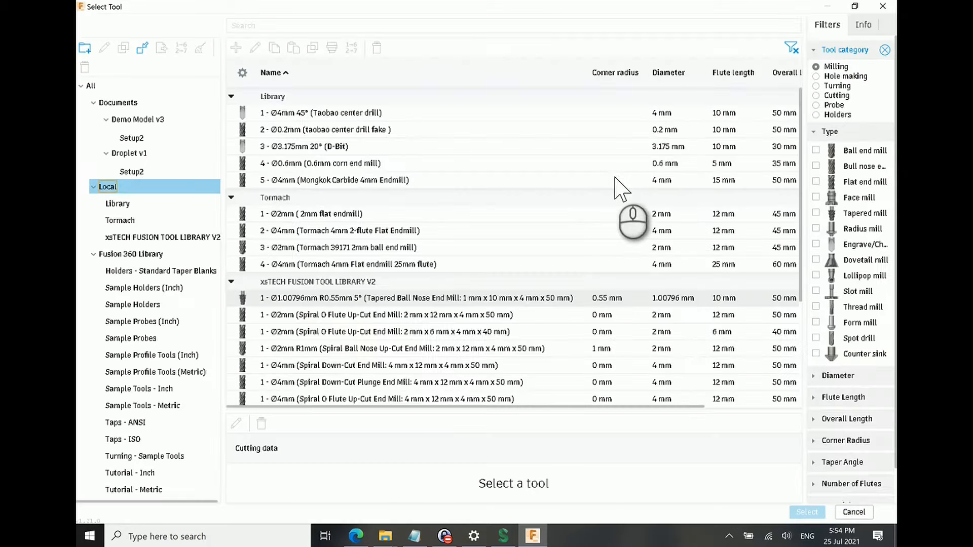
pyautogui.click(109, 185)
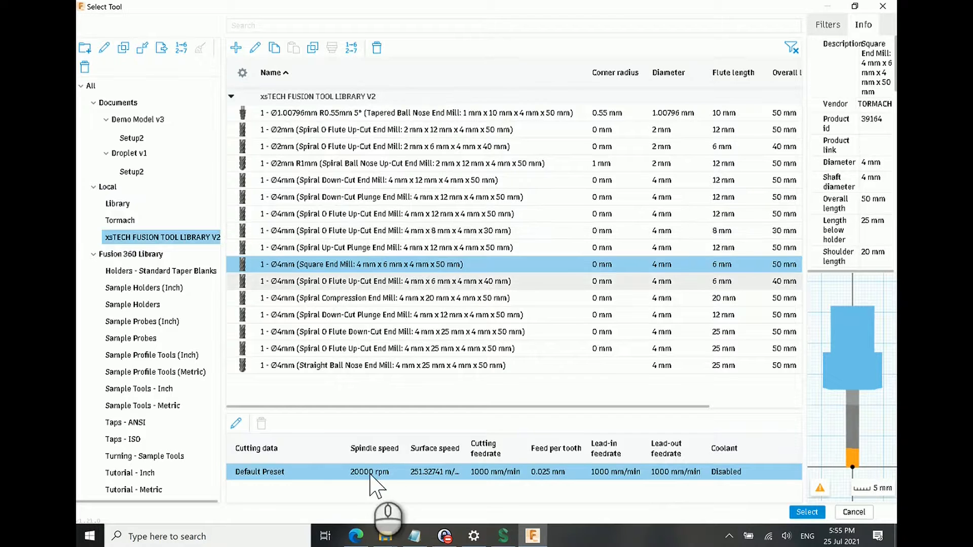
pyautogui.click(456, 231)
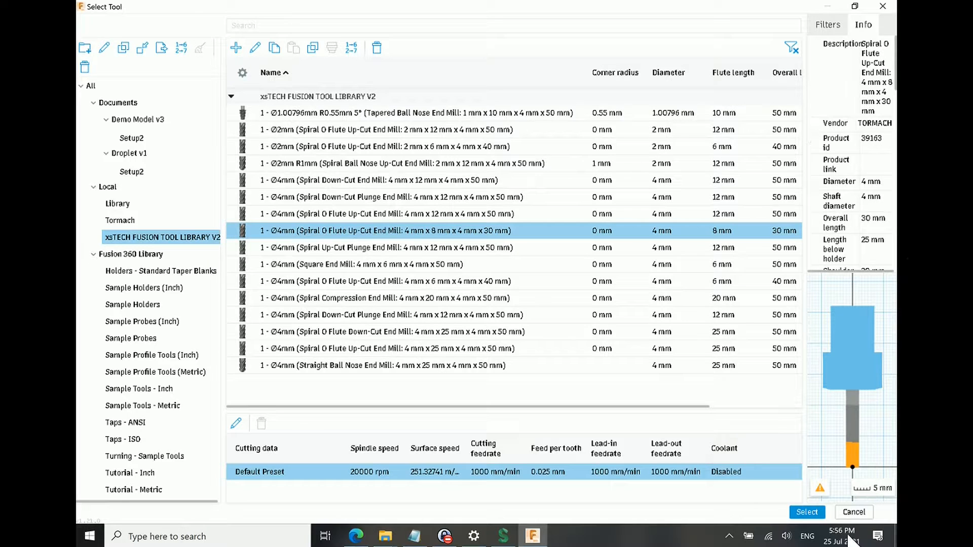
pyautogui.click(822, 515)
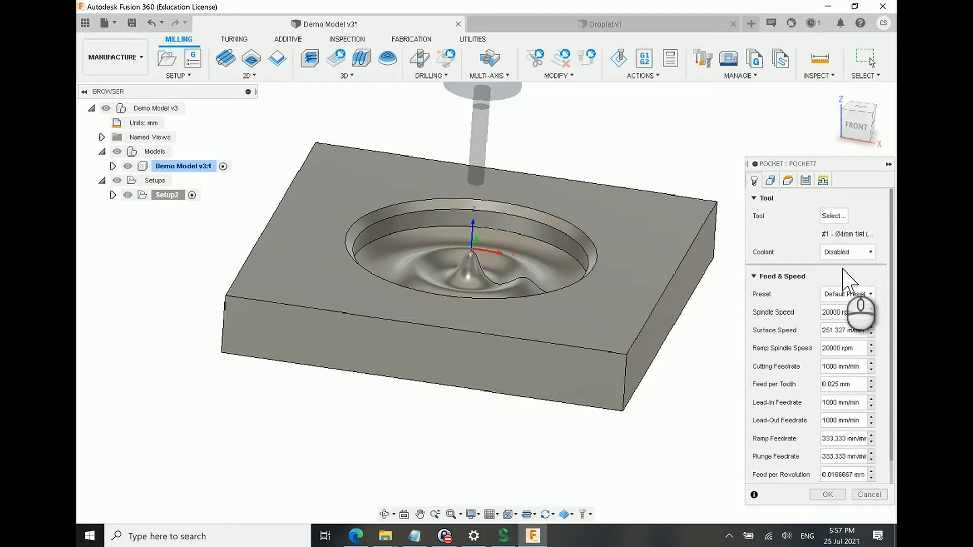
# Step: Set the pocket clearing operation's cutting feedrate to 1500 mm/min
pyautogui.scroll(-1, 842, 274)
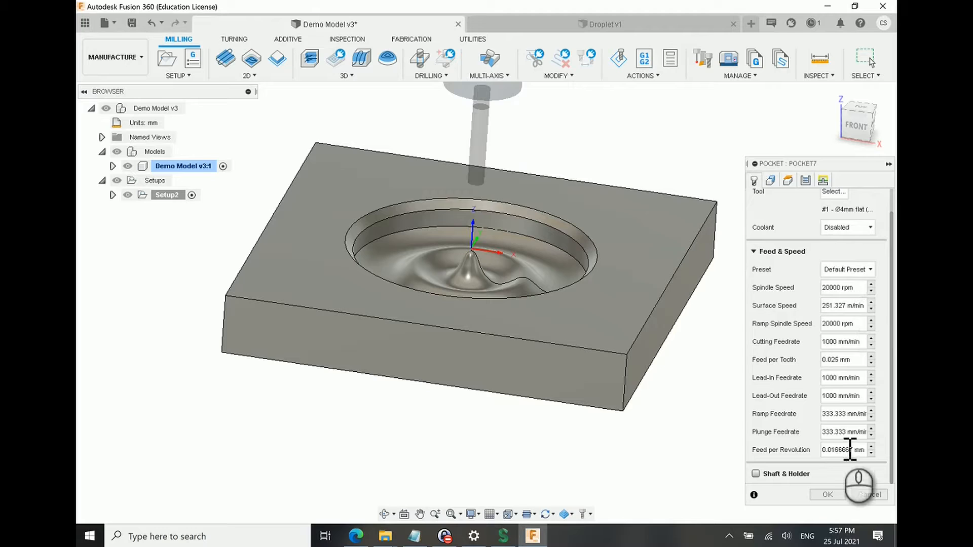
pyautogui.click(835, 343)
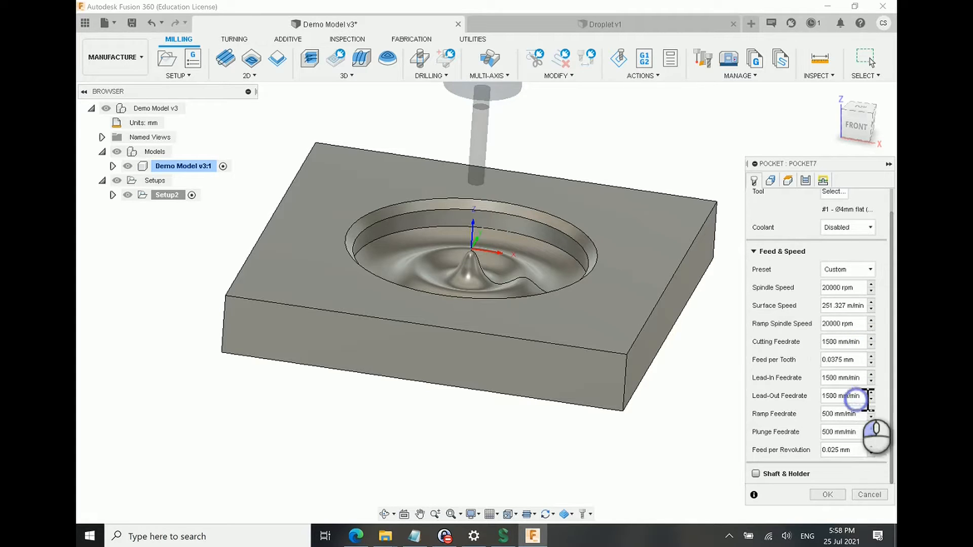
# Step: Review the pocket clearing operation's geometry, heights, passes and linking settings, and accept it to generate the toolpath
pyautogui.click(768, 180)
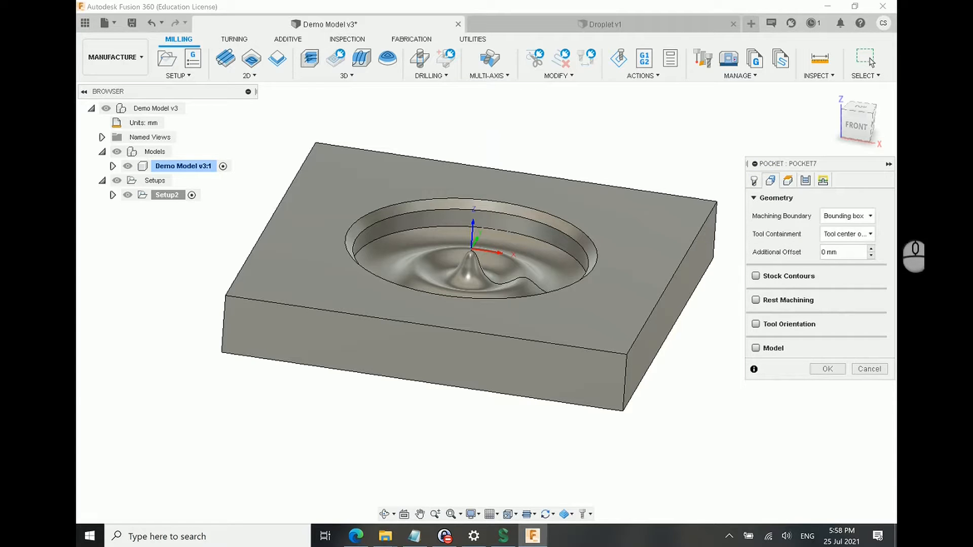
pyautogui.click(787, 181)
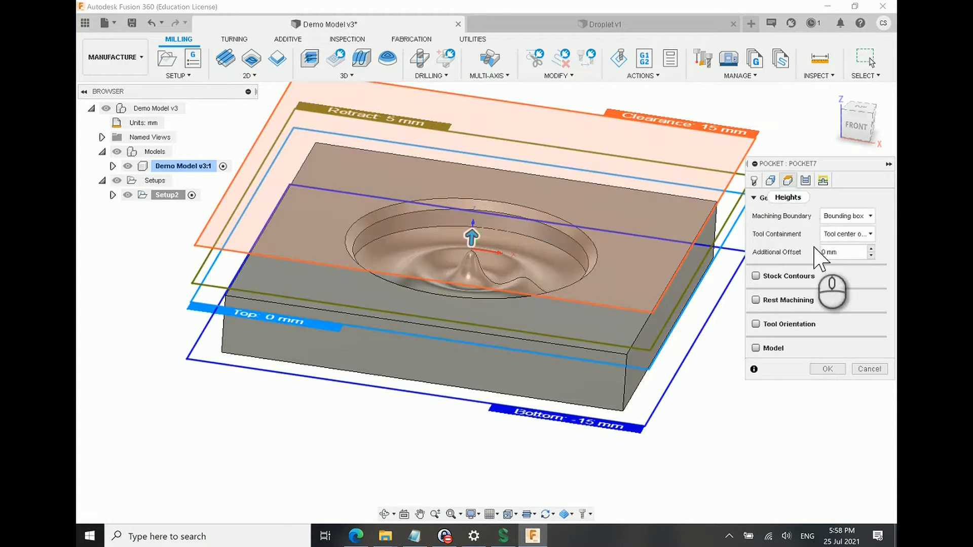
pyautogui.click(805, 181)
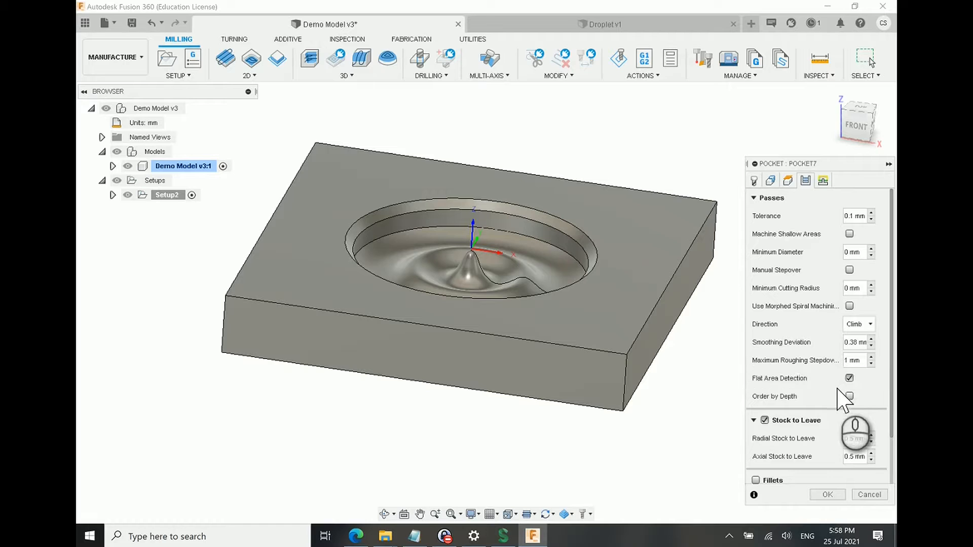
pyautogui.click(847, 360)
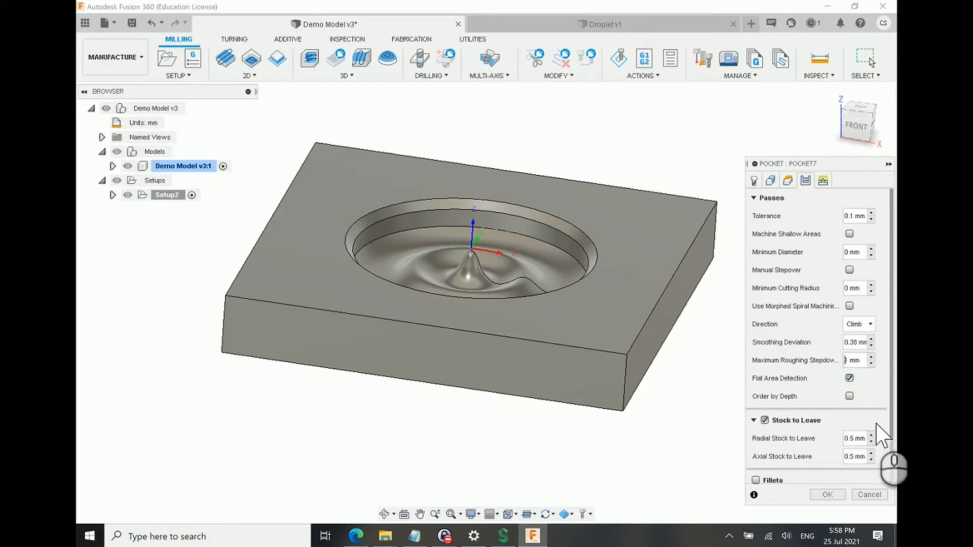
pyautogui.scroll(-2, 821, 420)
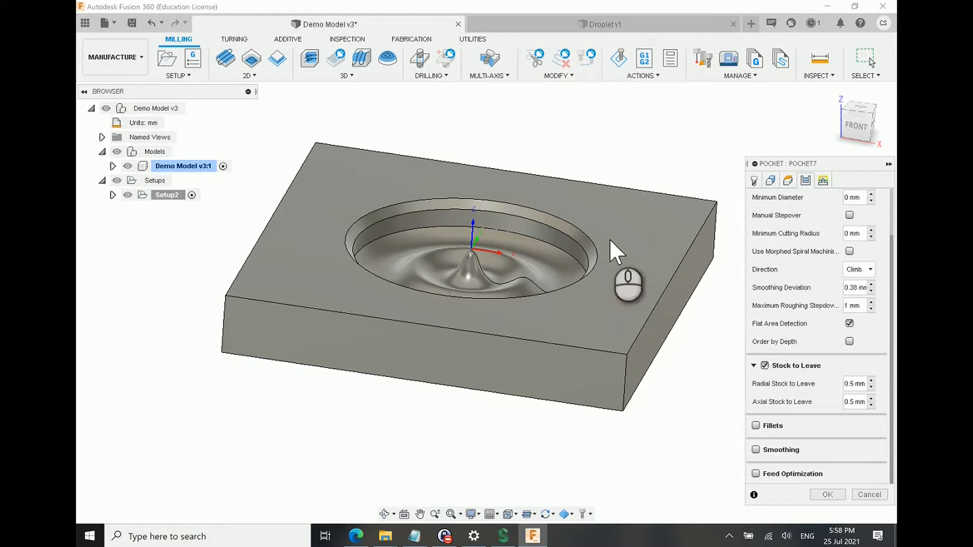
pyautogui.click(823, 181)
pyautogui.click(827, 495)
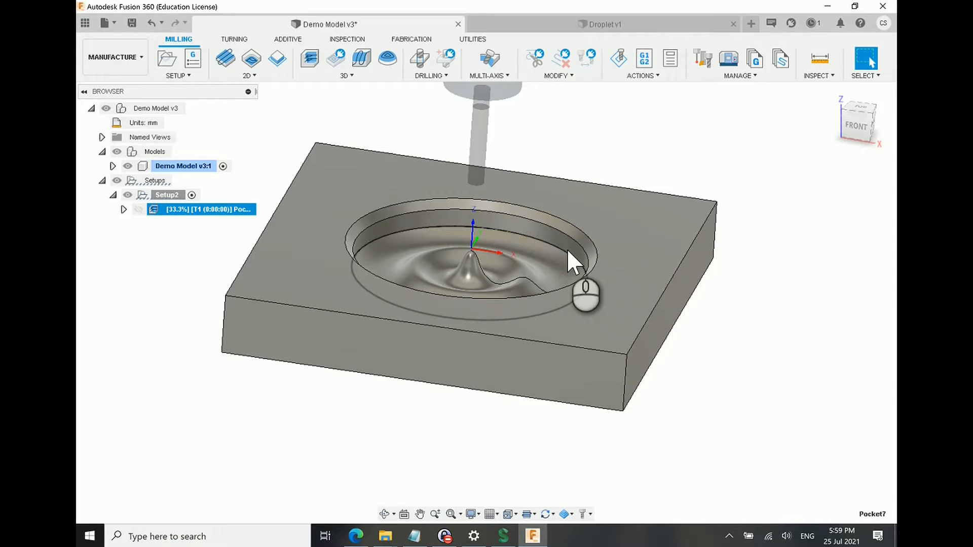
# Step: Examine the generated pocket clearing toolpath around the ripples and the pocket wall from several angles
pyautogui.keyDown('shift'); pyautogui.moveTo(567, 250); pyautogui.dragTo(587, 274, button='middle'); pyautogui.keyUp('shift')
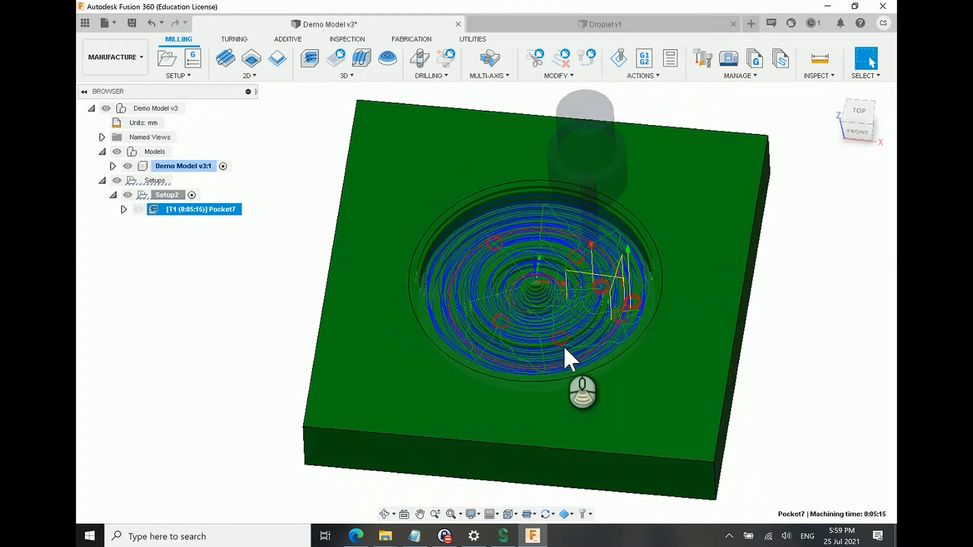
pyautogui.scroll(4, 565, 342)
pyautogui.scroll(-2, 462, 310)
pyautogui.scroll(-2, 538, 291)
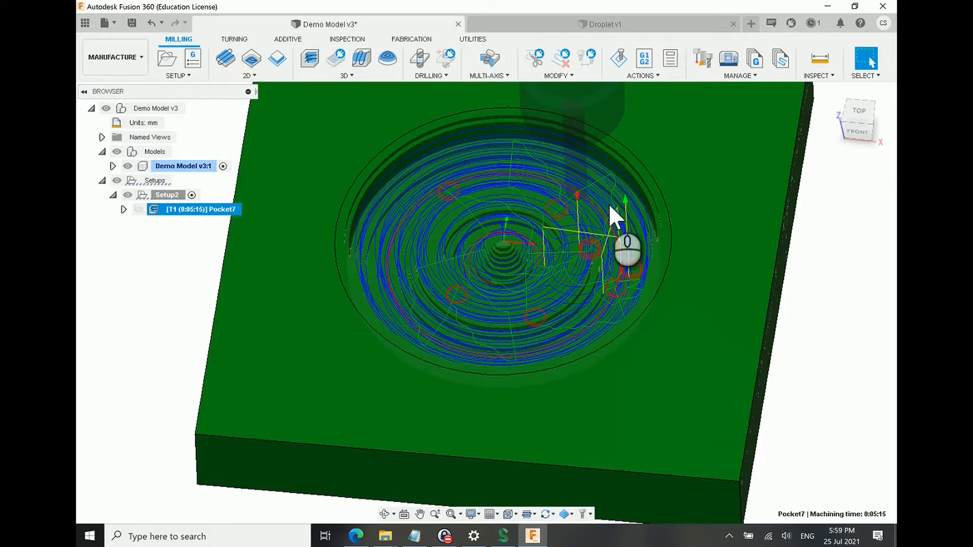
pyautogui.keyDown('shift'); pyautogui.moveTo(596, 244); pyautogui.dragTo(596, 226, button='middle'); pyautogui.keyUp('shift')
pyautogui.keyDown('shift'); pyautogui.moveTo(614, 266); pyautogui.dragTo(605, 284, button='middle'); pyautogui.keyUp('shift')
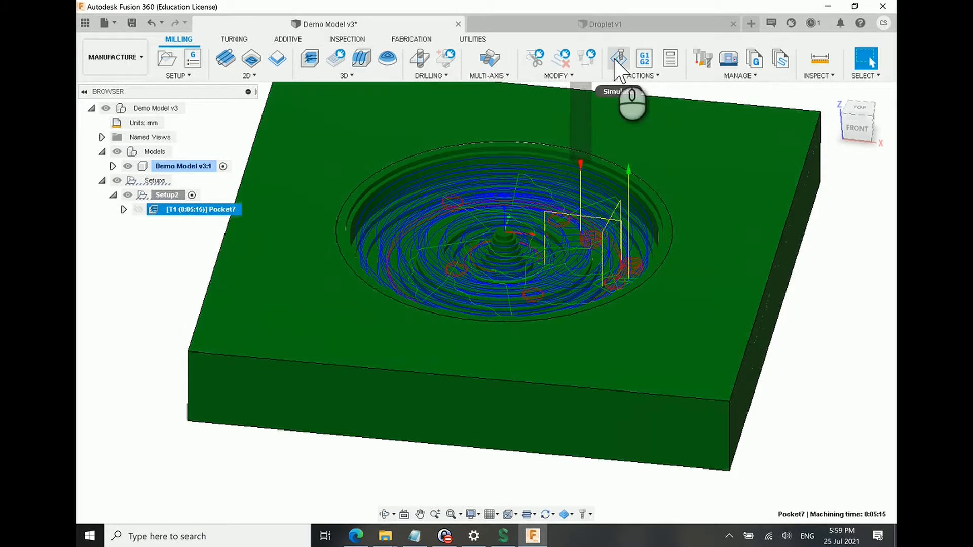
# Step: Simulate the pocket clearing toolpath at varying playback speeds, pause it to inspect the stepped stock, and close the simulation
pyautogui.click(187, 227)
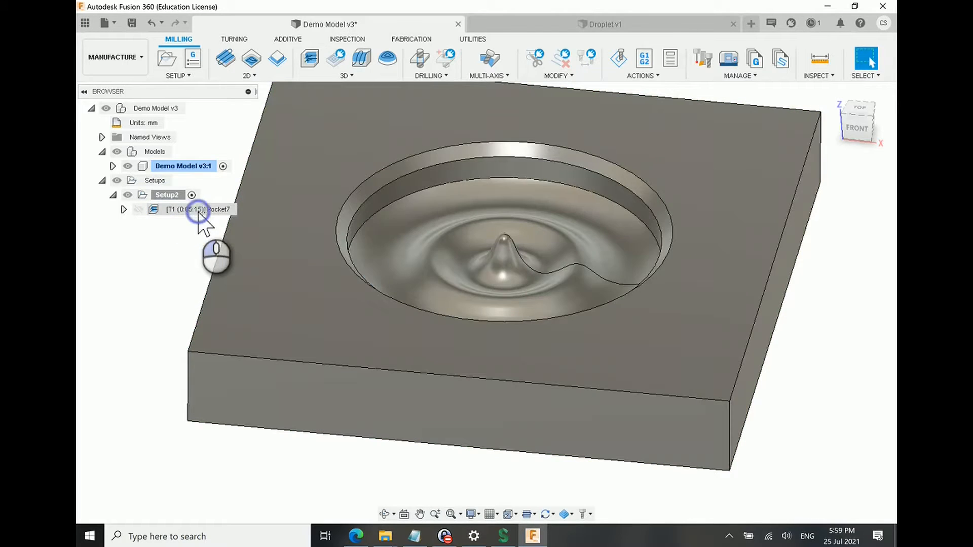
pyautogui.click(198, 210)
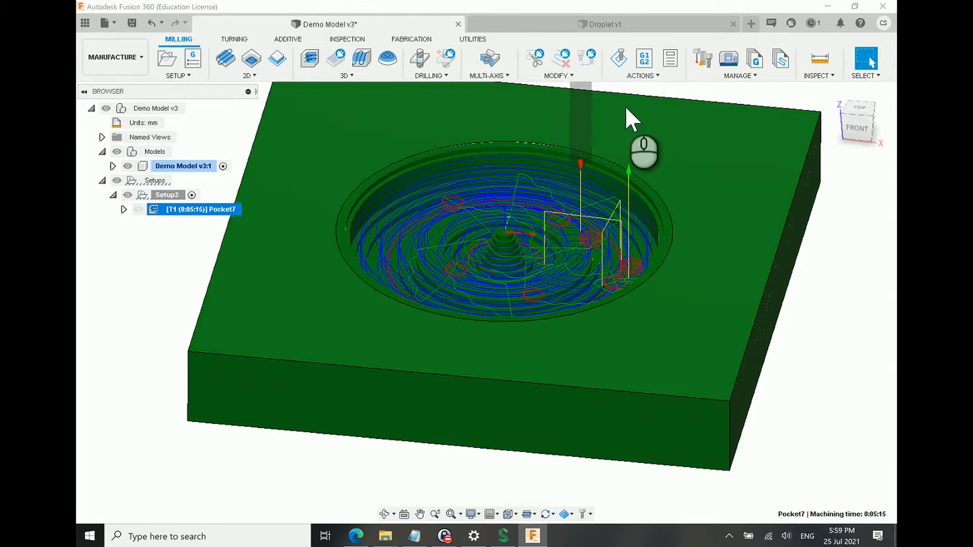
pyautogui.click(616, 61)
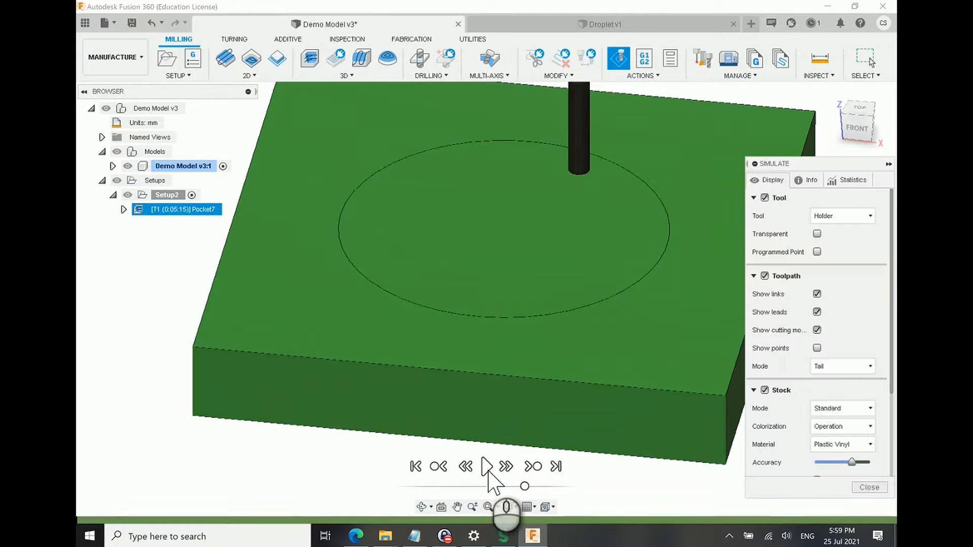
pyautogui.click(486, 467)
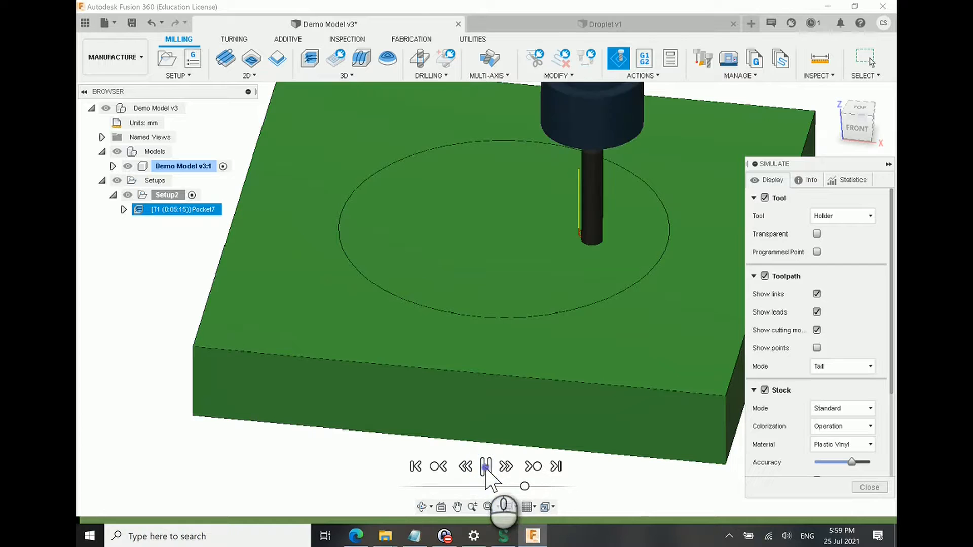
pyautogui.moveTo(524, 486); pyautogui.dragTo(512, 487)
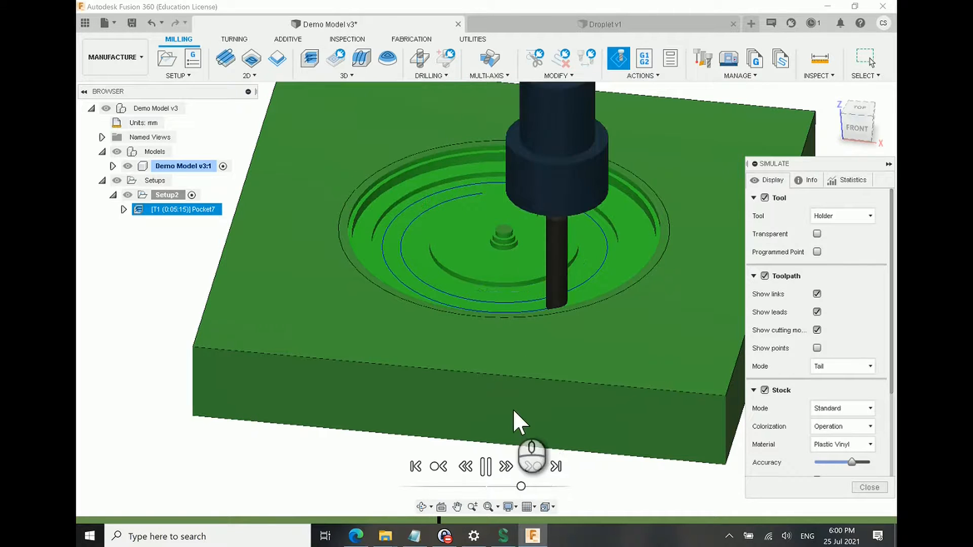
pyautogui.click(526, 486)
pyautogui.moveTo(526, 486); pyautogui.dragTo(528, 487)
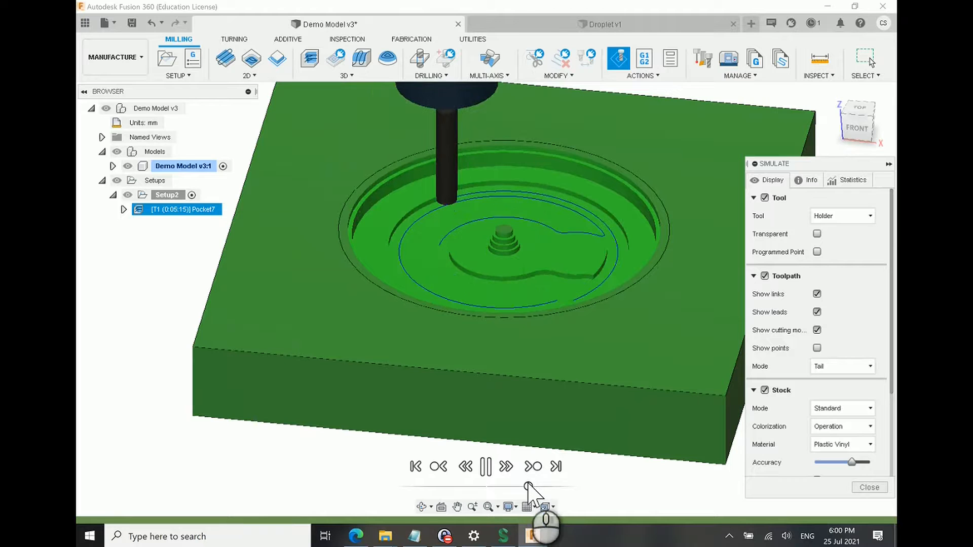
pyautogui.click(486, 466)
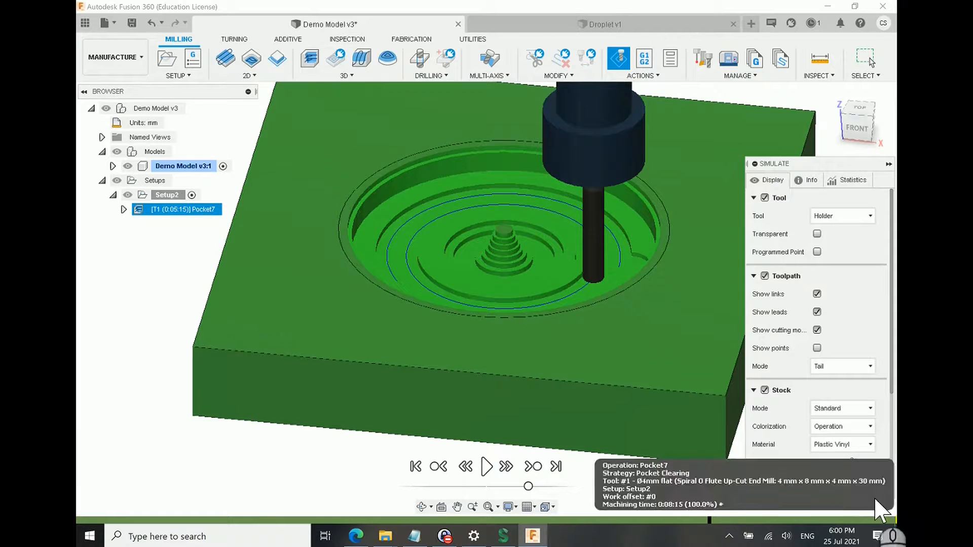
pyautogui.click(870, 492)
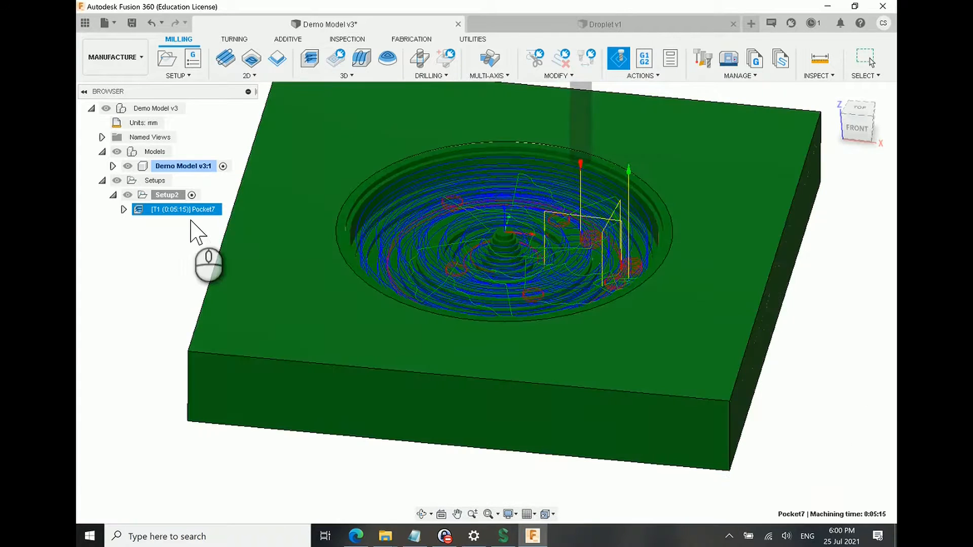
# Step: Reopen the pocket clearing operation, check its geometry and heights settings, and accept it as it is
pyautogui.rightClick(196, 213)
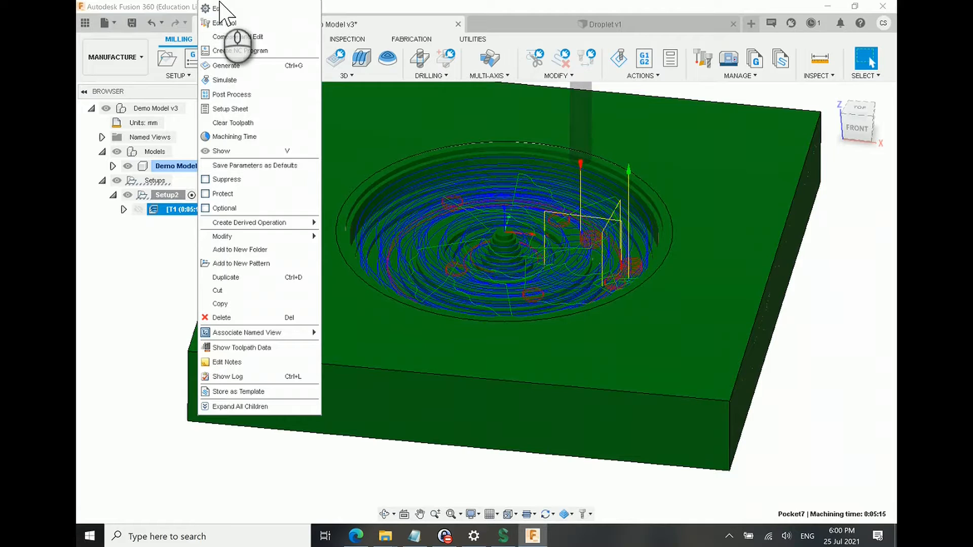
pyautogui.click(219, 5)
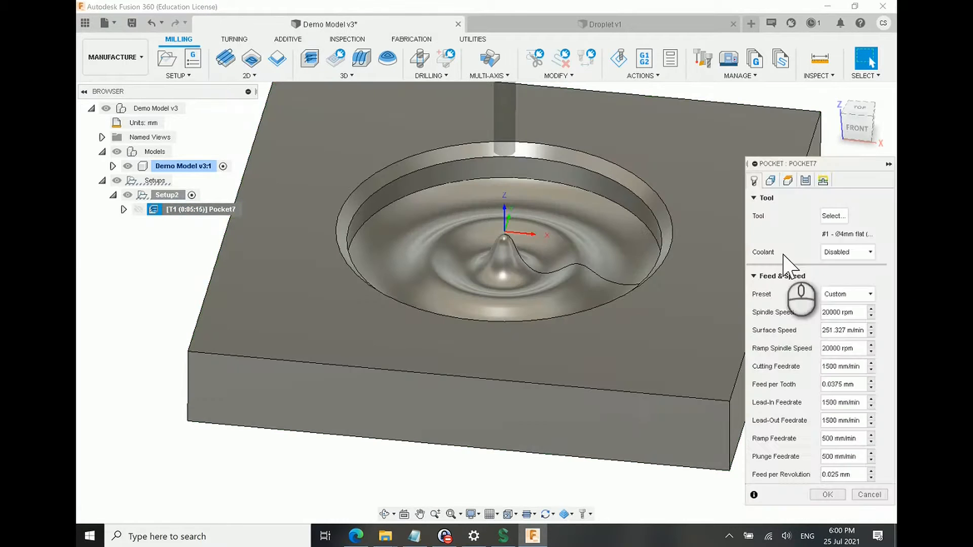
pyautogui.click(771, 181)
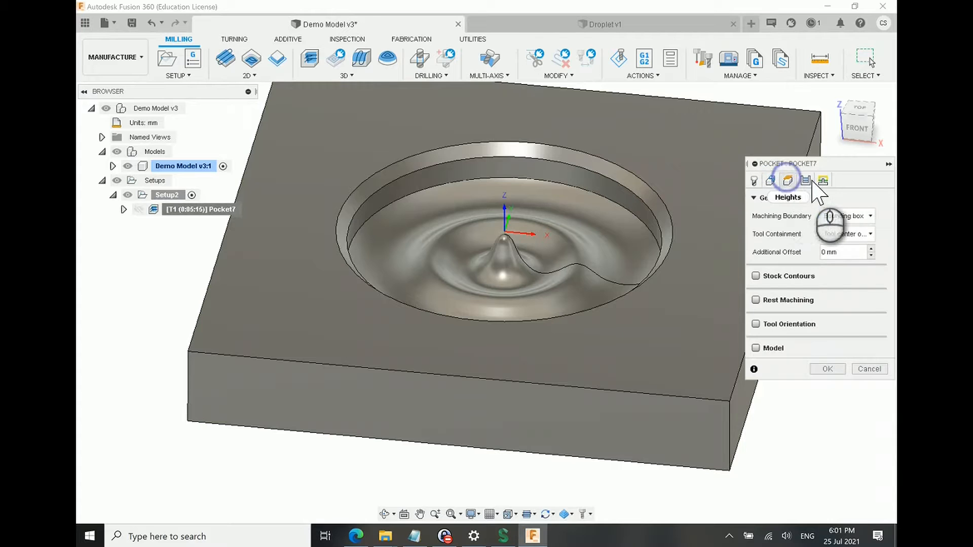
pyautogui.click(788, 181)
pyautogui.click(829, 436)
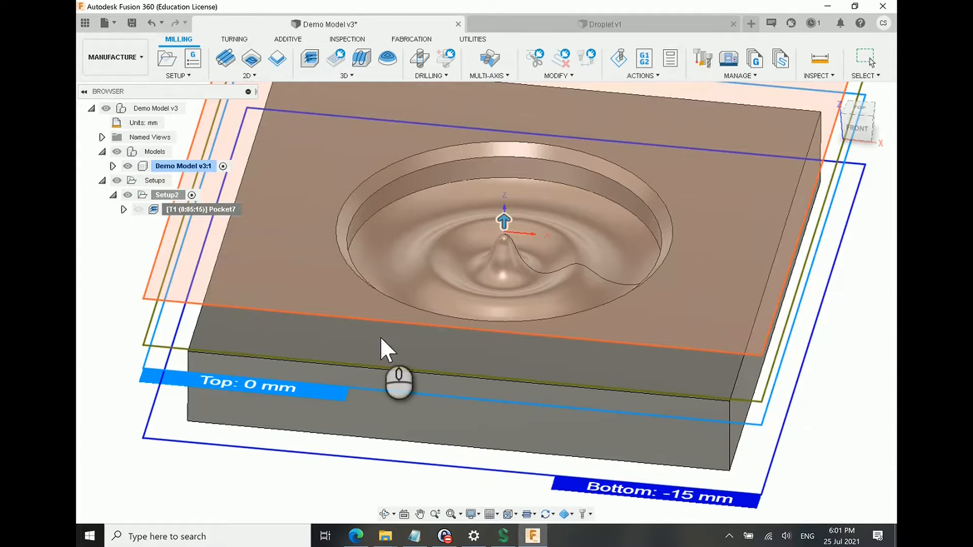
# Step: Replay the pocket clearing simulation, pausing partway to inspect the roughed pocket and central peak, and close it
pyautogui.click(619, 58)
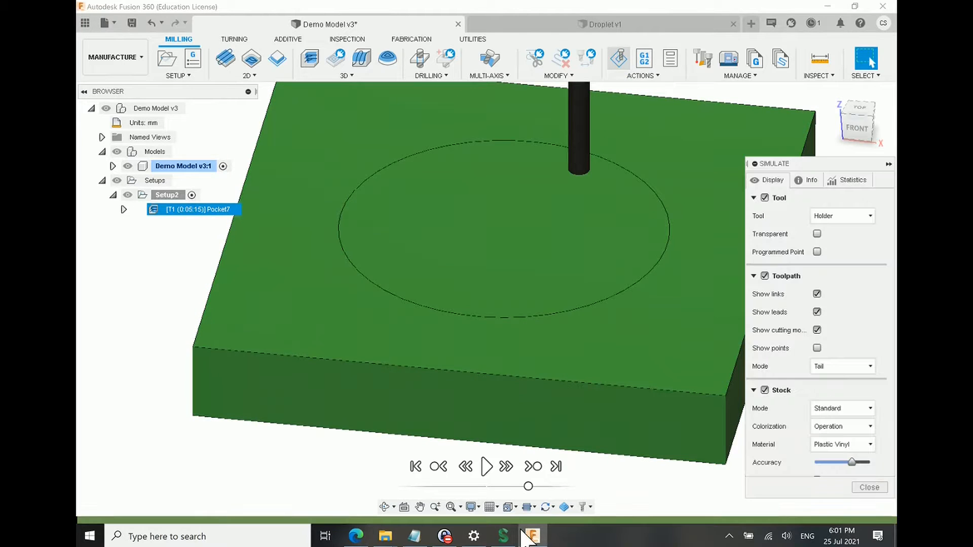
pyautogui.click(485, 466)
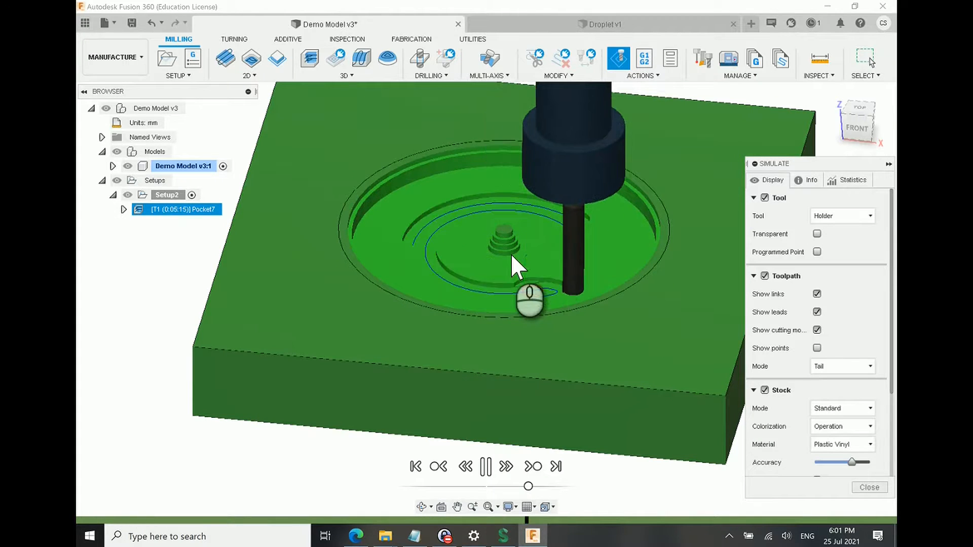
pyautogui.click(590, 522)
pyautogui.click(488, 465)
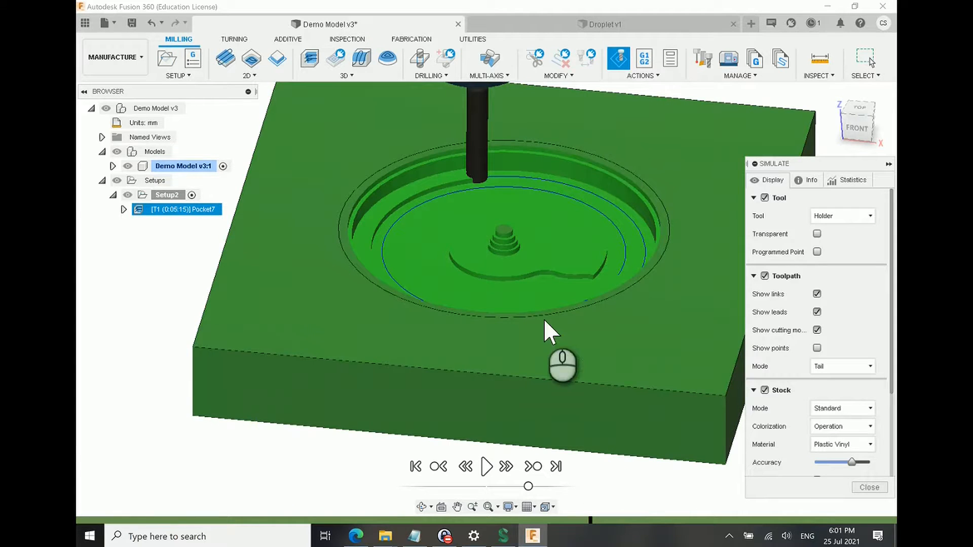
pyautogui.scroll(-3, 546, 324)
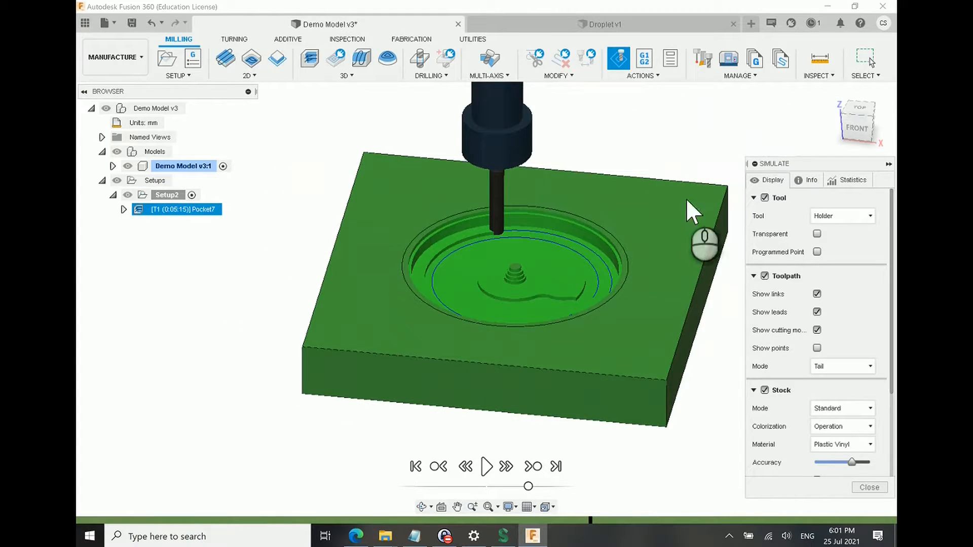
pyautogui.click(486, 466)
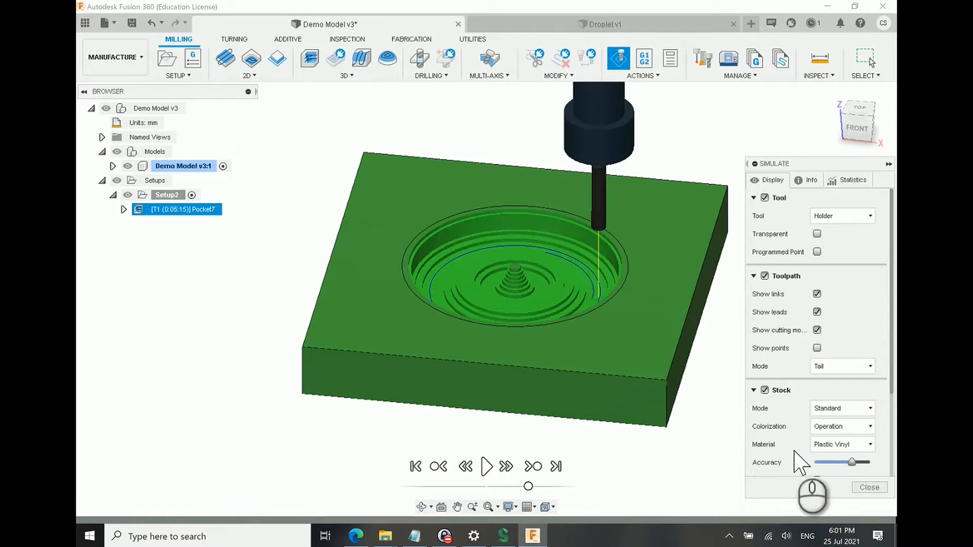
pyautogui.click(868, 488)
# Step: Compare the modelled pocket's vertical inner wall with the pocket clearing toolpath
pyautogui.click(203, 230)
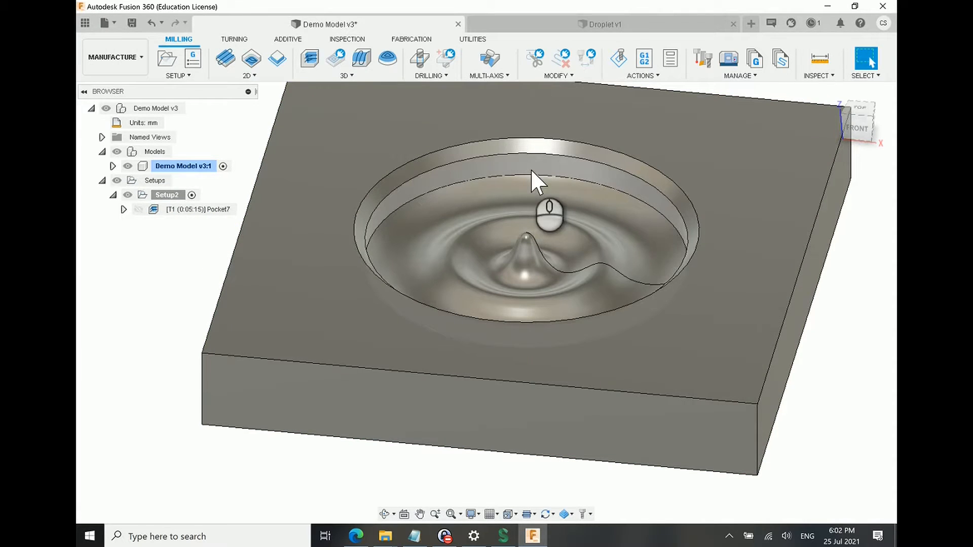
pyautogui.click(533, 167)
pyautogui.click(198, 208)
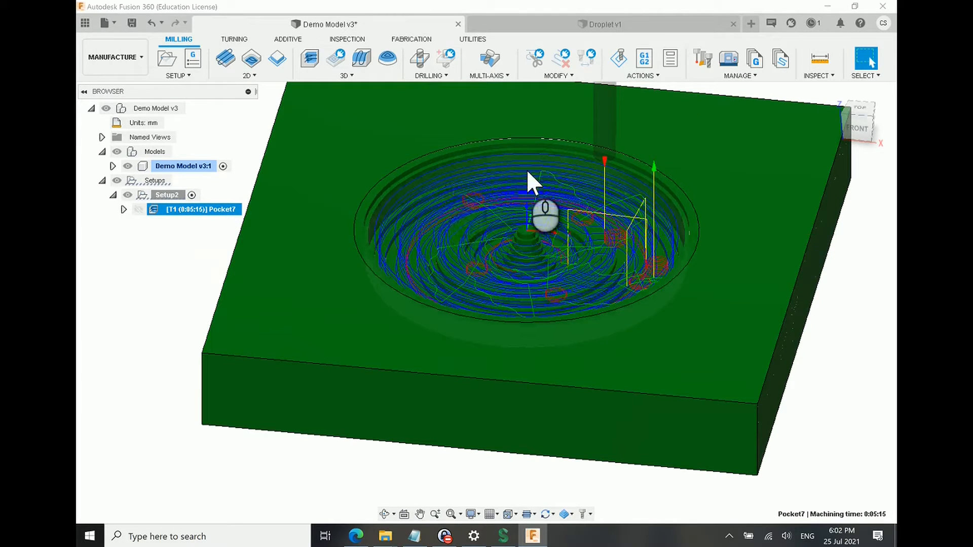
# Step: Look through the 2D milling operations and start a 2D Contour operation in the setup
pyautogui.click(249, 76)
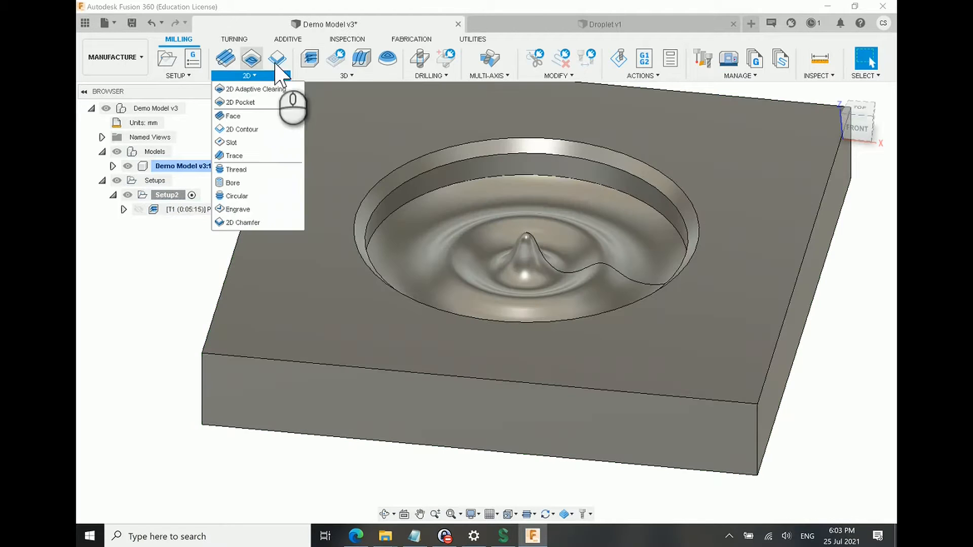
pyautogui.click(186, 247)
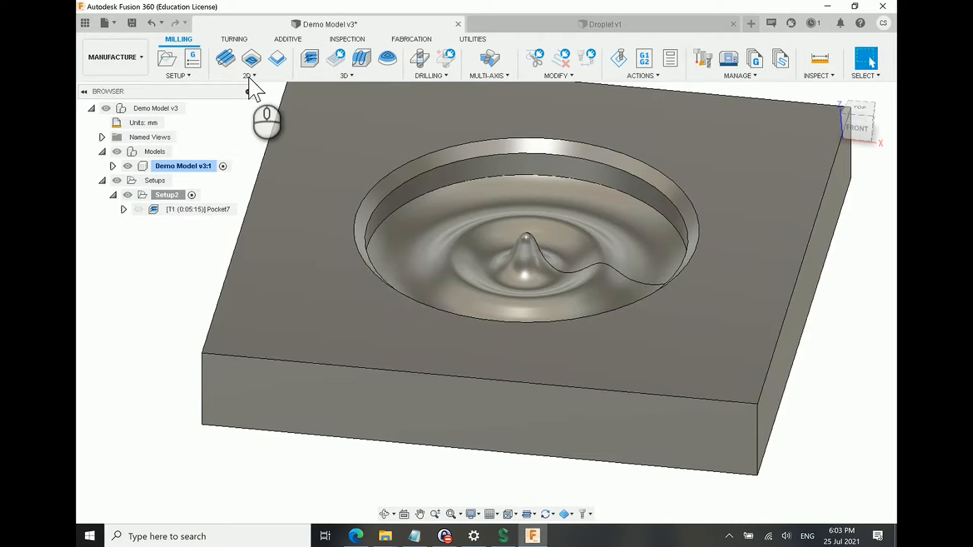
pyautogui.click(248, 76)
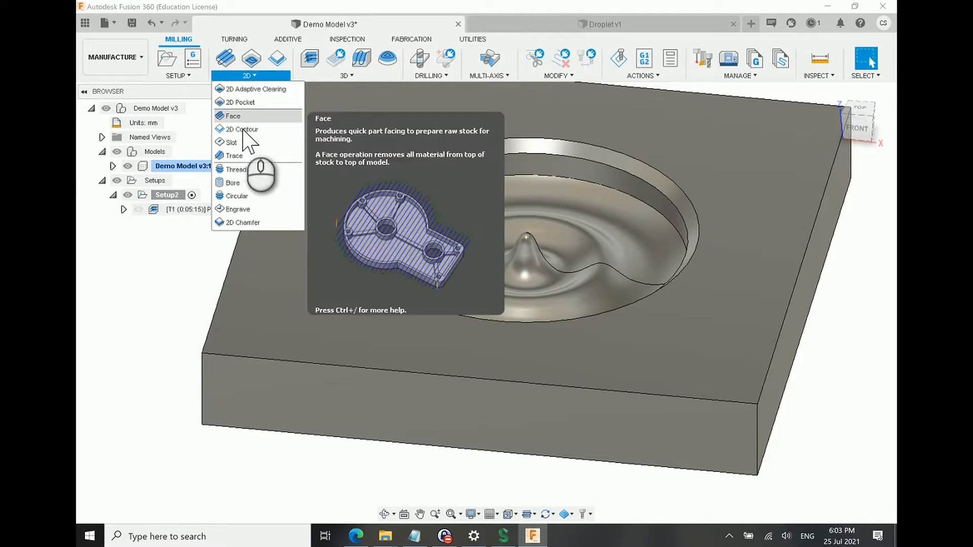
pyautogui.click(278, 60)
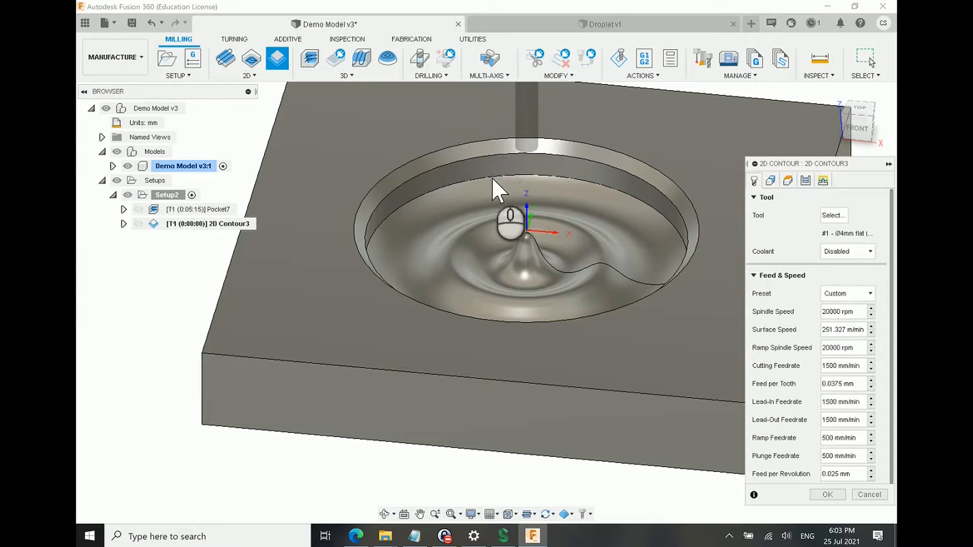
# Step: Set the 2D contour's cutting feedrate to 1000 mm/min and open its geometry settings for contour selection
pyautogui.scroll(-3, 500, 160)
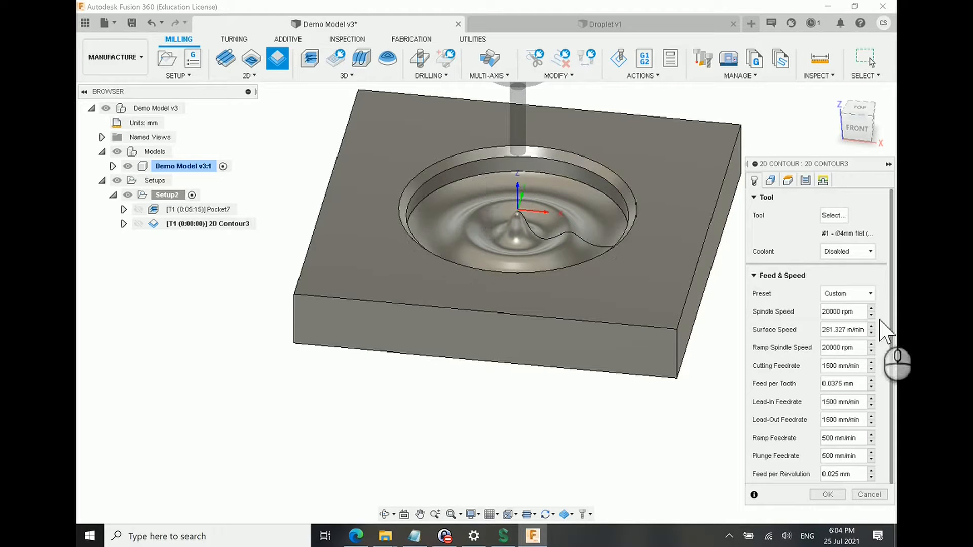
pyautogui.click(827, 366)
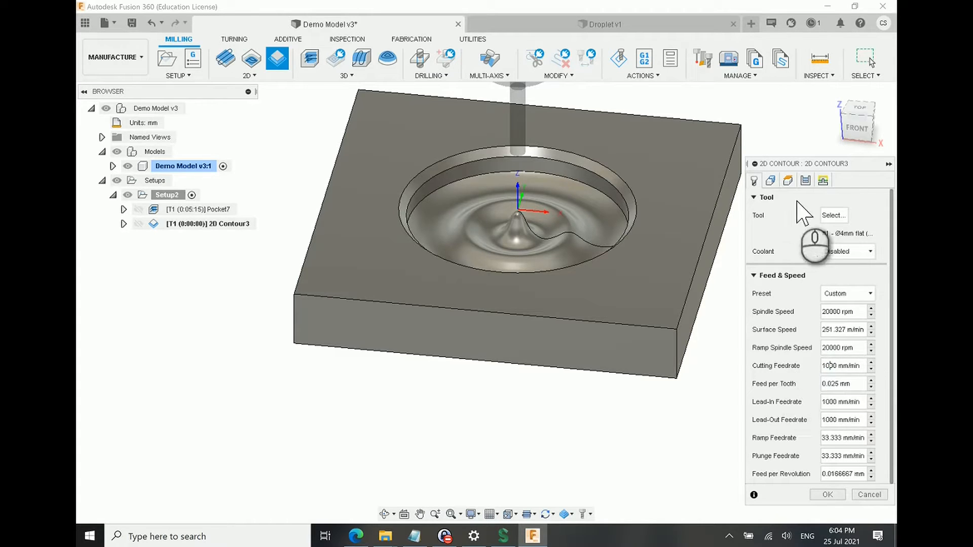
pyautogui.click(769, 181)
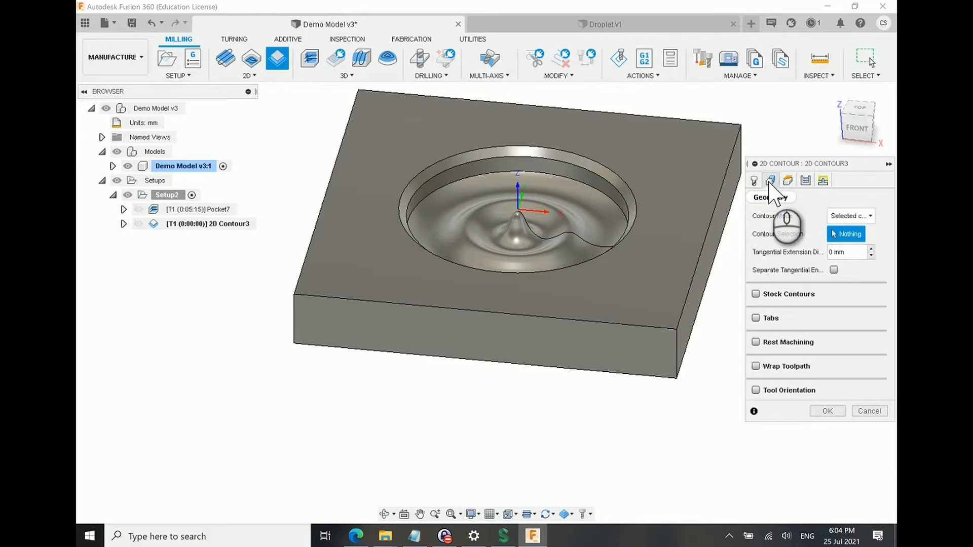
# Step: Select the circular bottom edge of the pocket's inner wall as the contour, with the machining side facing inside the pocket
pyautogui.click(482, 175)
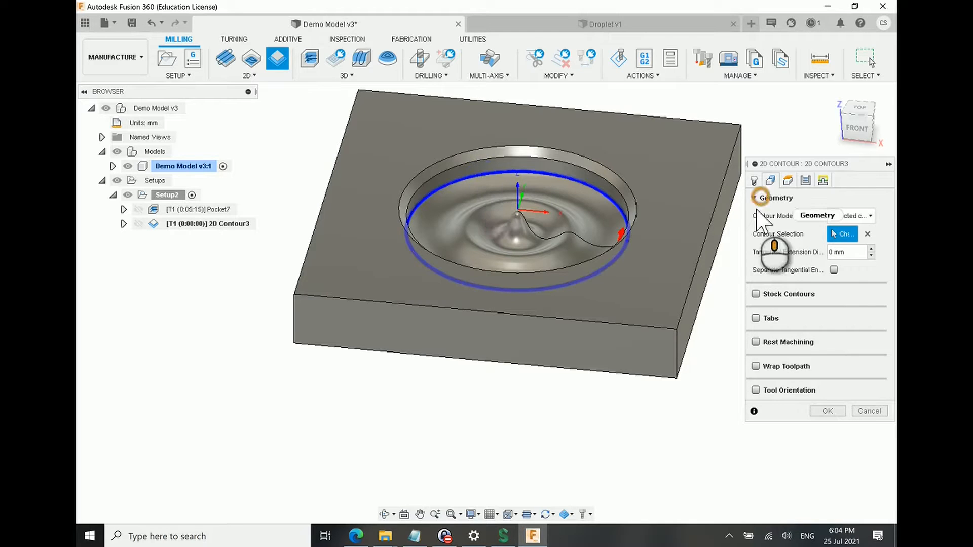
pyautogui.keyDown('shift'); pyautogui.moveTo(723, 239); pyautogui.dragTo(705, 279, button='middle'); pyautogui.keyUp('shift')
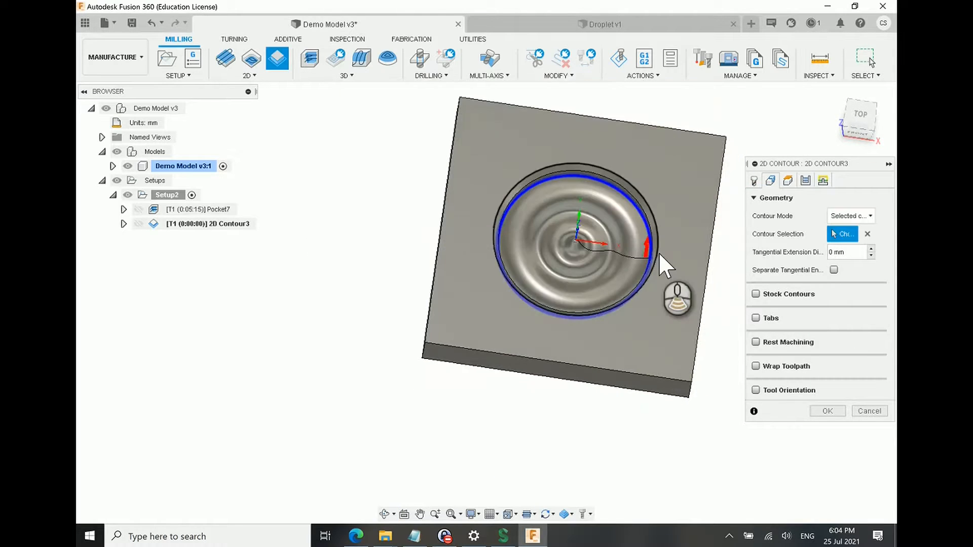
pyautogui.scroll(3, 634, 248)
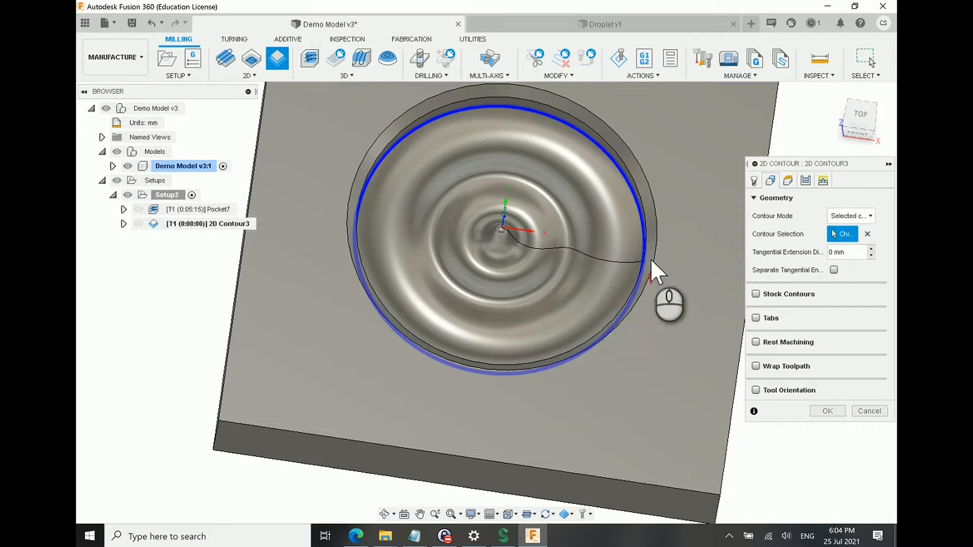
pyautogui.click(651, 275)
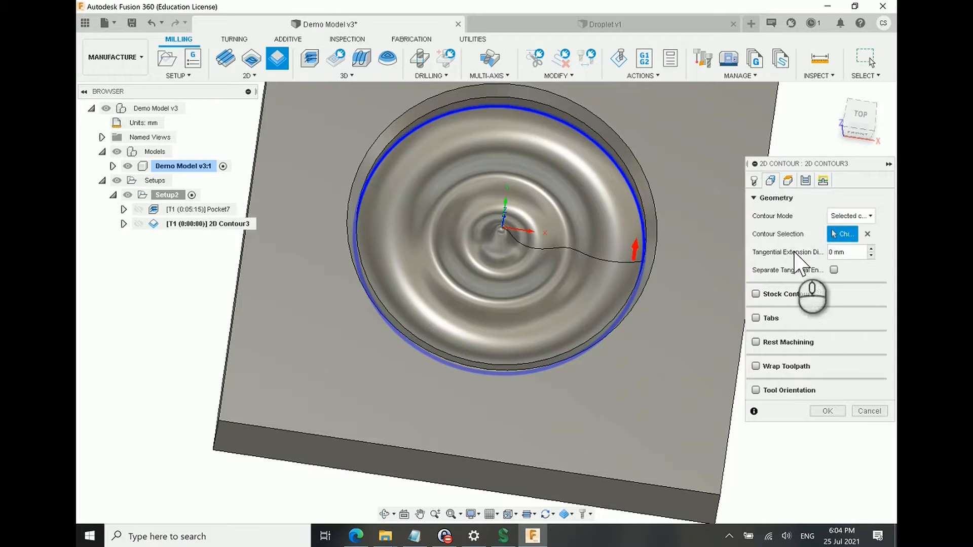
# Step: Check the 2D contour's heights and passes settings and generate the toolpath
pyautogui.click(786, 183)
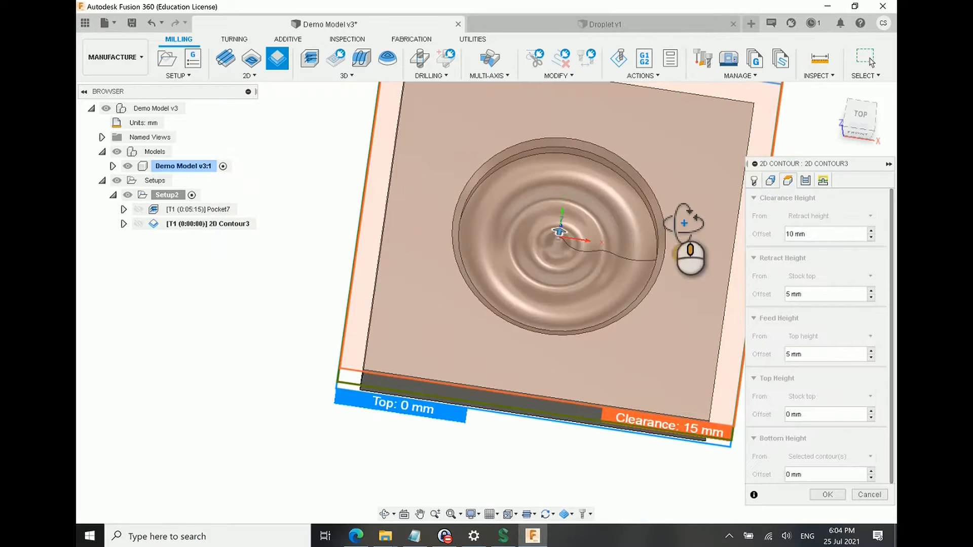
pyautogui.keyDown('shift'); pyautogui.moveTo(684, 223); pyautogui.dragTo(692, 177, button='middle'); pyautogui.keyUp('shift')
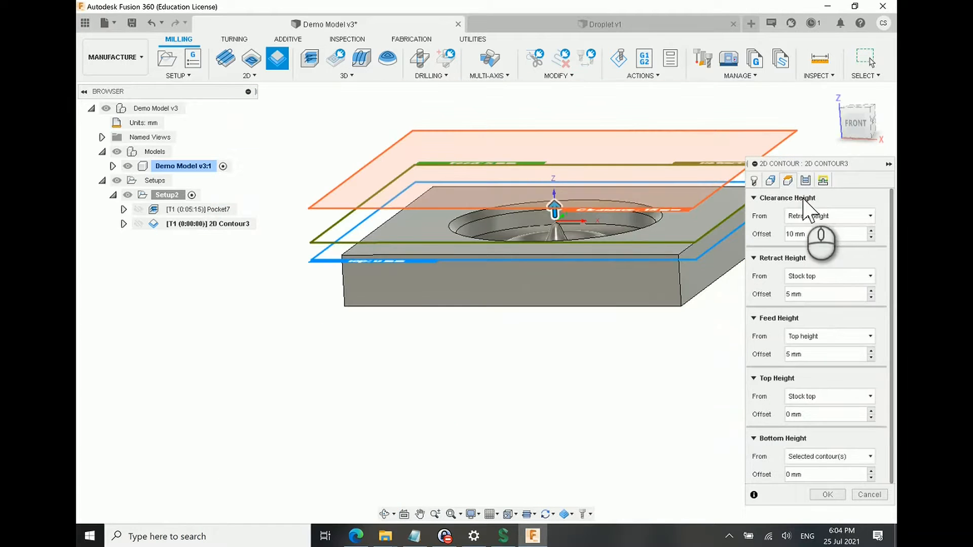
pyautogui.click(806, 181)
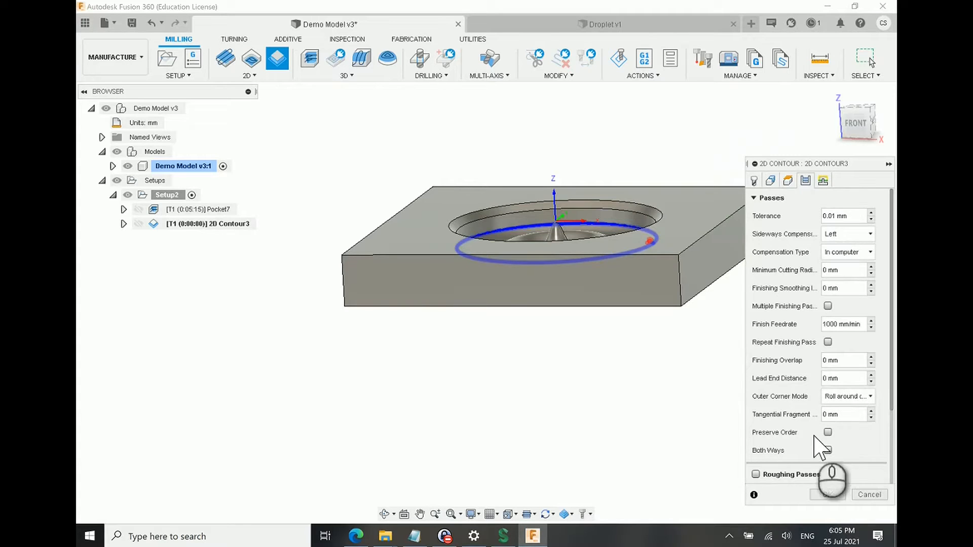
pyautogui.click(831, 495)
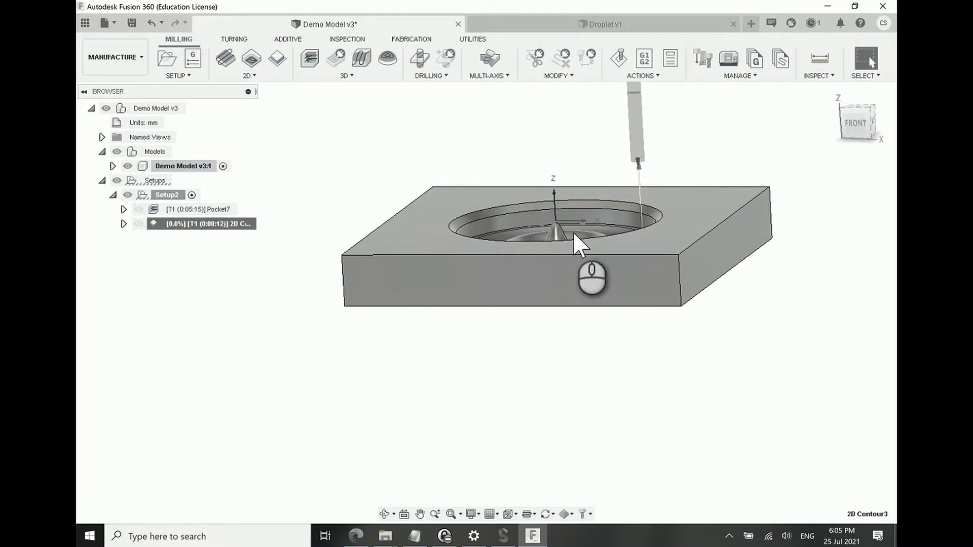
# Step: Examine the 2D contour toolpath along the pocket's inner wall against the roughed stock
pyautogui.scroll(2, 572, 231)
pyautogui.moveTo(574, 232); pyautogui.dragTo(548, 279, button='middle')
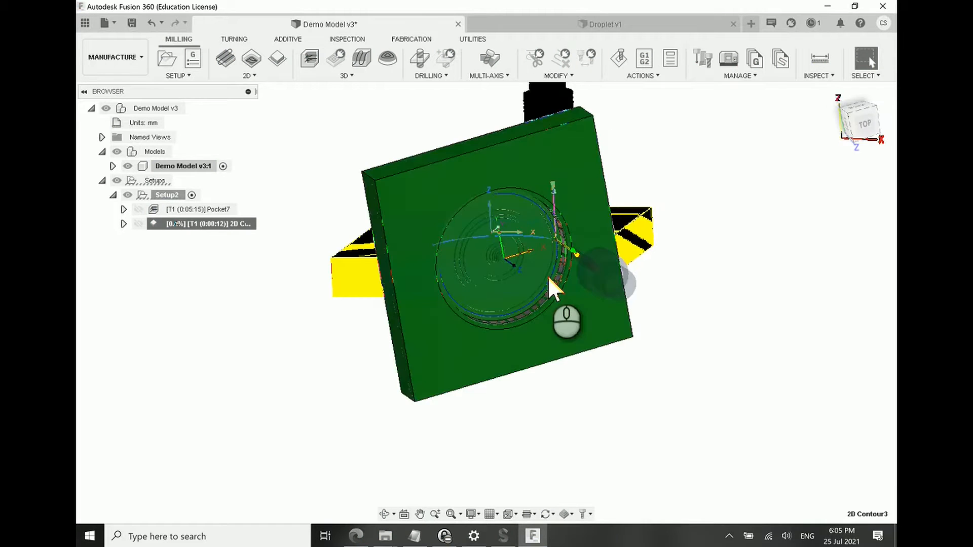
pyautogui.scroll(-3, 546, 275)
pyautogui.scroll(6, 545, 276)
pyautogui.keyDown('shift'); pyautogui.moveTo(546, 277); pyautogui.dragTo(569, 191, button='middle'); pyautogui.keyUp('shift')
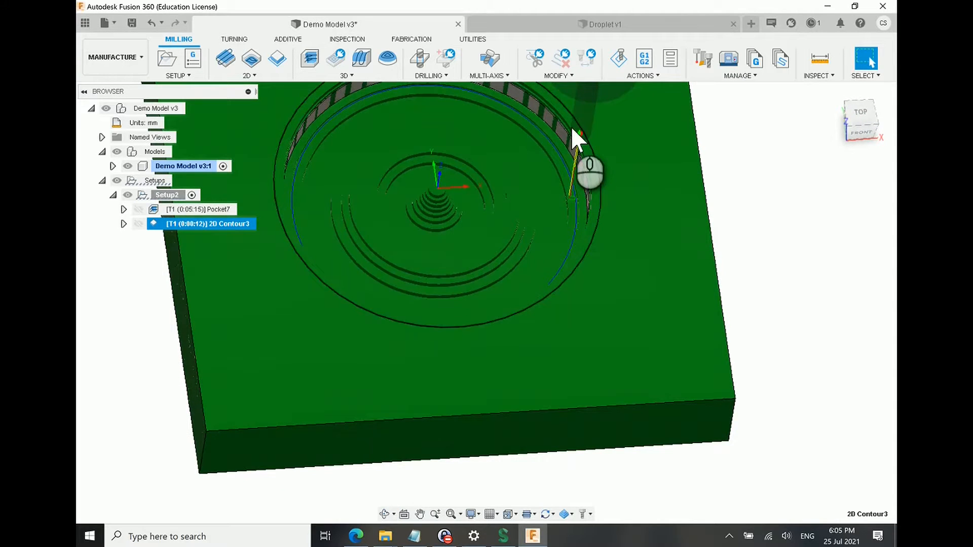
pyautogui.keyDown('shift'); pyautogui.moveTo(458, 276); pyautogui.dragTo(417, 275, button='middle'); pyautogui.keyUp('shift')
pyautogui.scroll(-3, 418, 276)
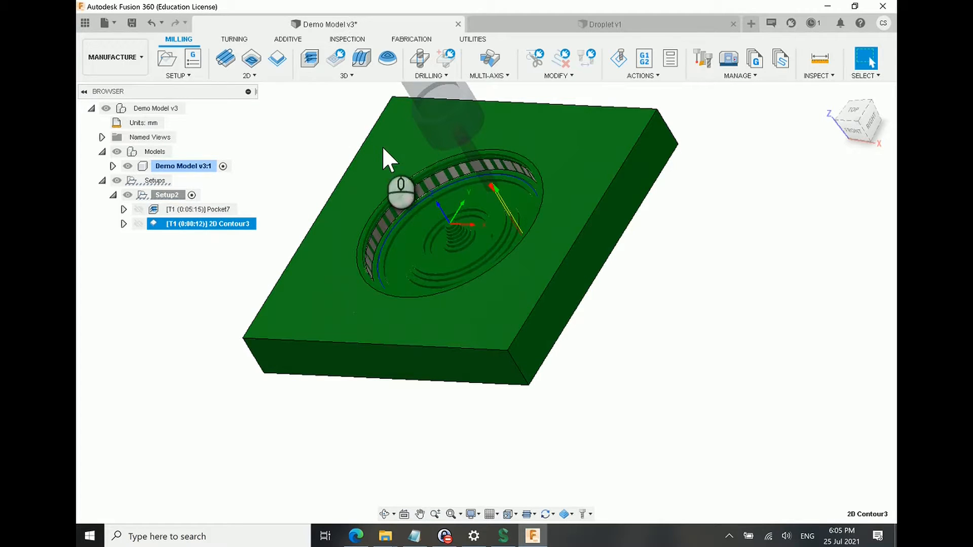
pyautogui.scroll(5, 380, 208)
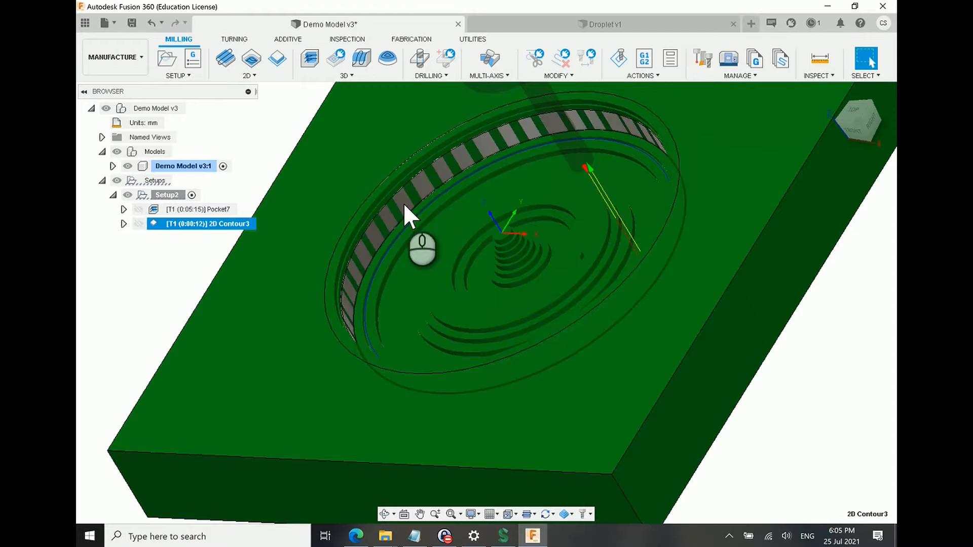
pyautogui.keyDown('shift'); pyautogui.moveTo(455, 217); pyautogui.dragTo(472, 223, button='middle'); pyautogui.keyUp('shift')
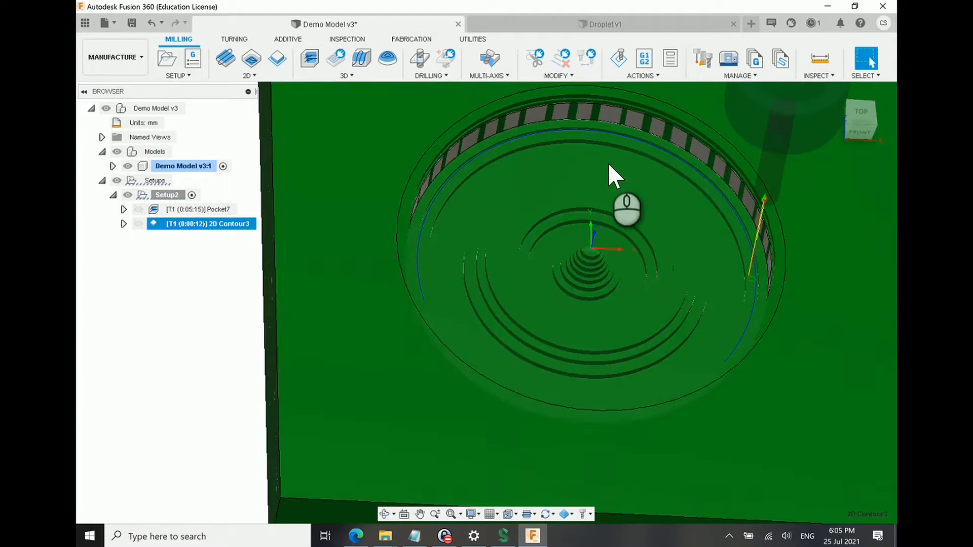
pyautogui.scroll(-3, 608, 162)
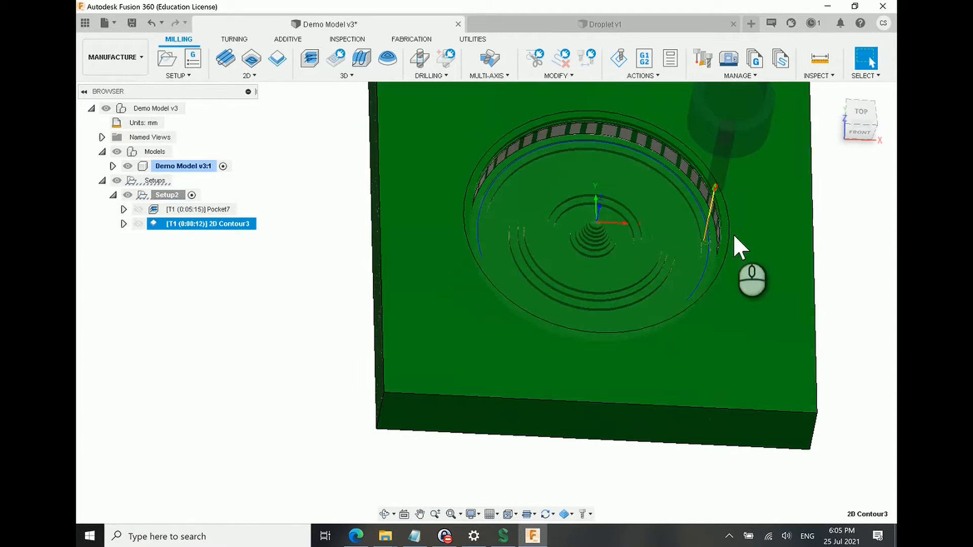
pyautogui.scroll(-3, 733, 233)
pyautogui.scroll(1, 654, 102)
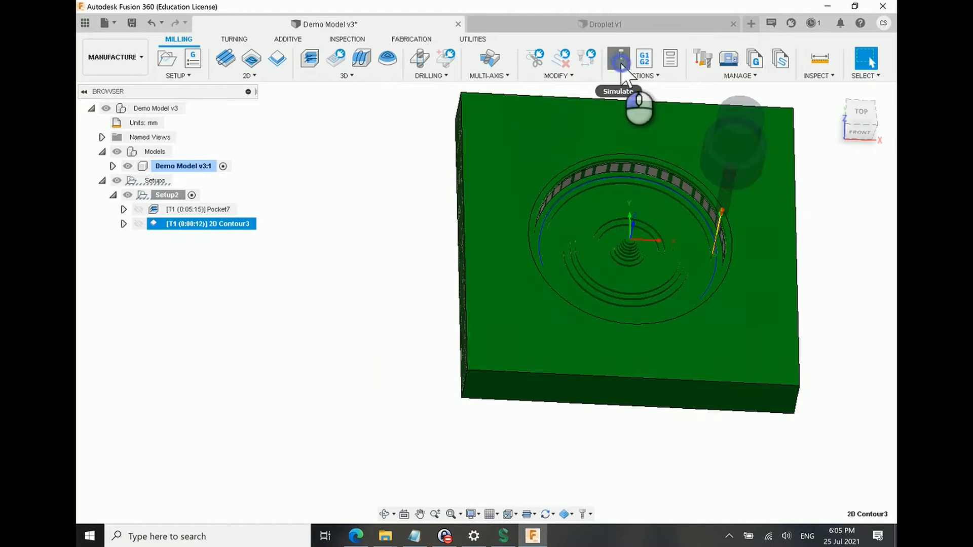
# Step: Simulate the 2D contour toolpath and replay it at a slower speed
pyautogui.click(619, 60)
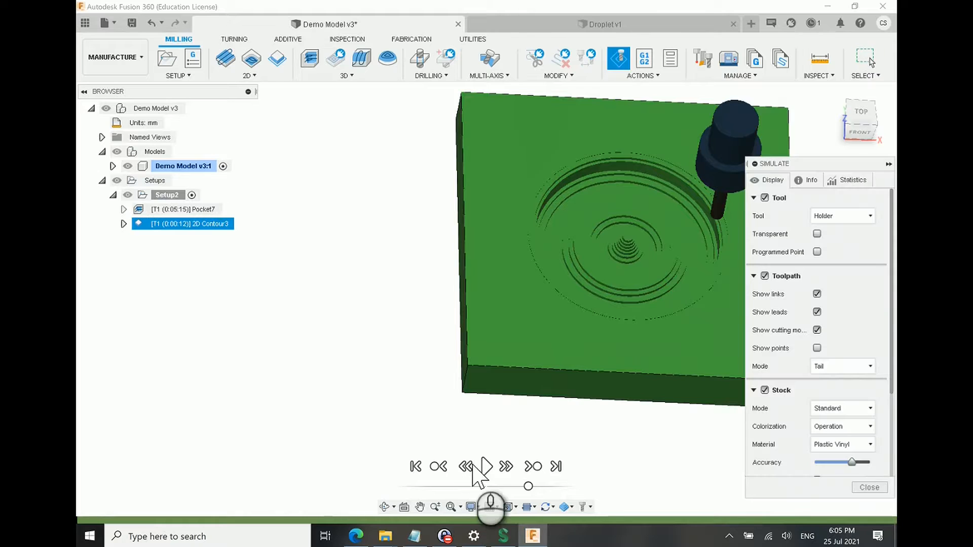
pyautogui.click(484, 466)
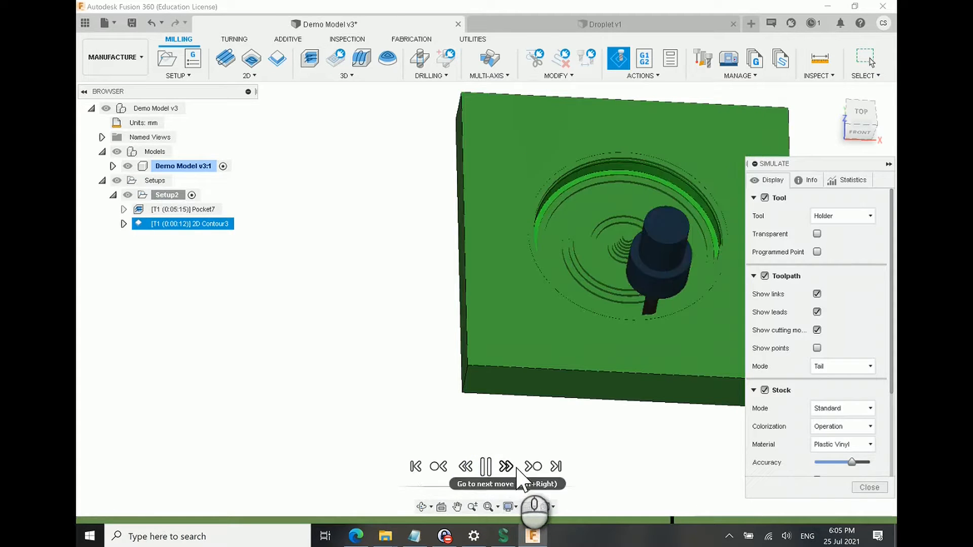
pyautogui.moveTo(528, 487)
pyautogui.mouseDown()
pyautogui.moveTo(502, 485)
pyautogui.moveTo(512, 479)
pyautogui.mouseUp()
pyautogui.click(485, 469)
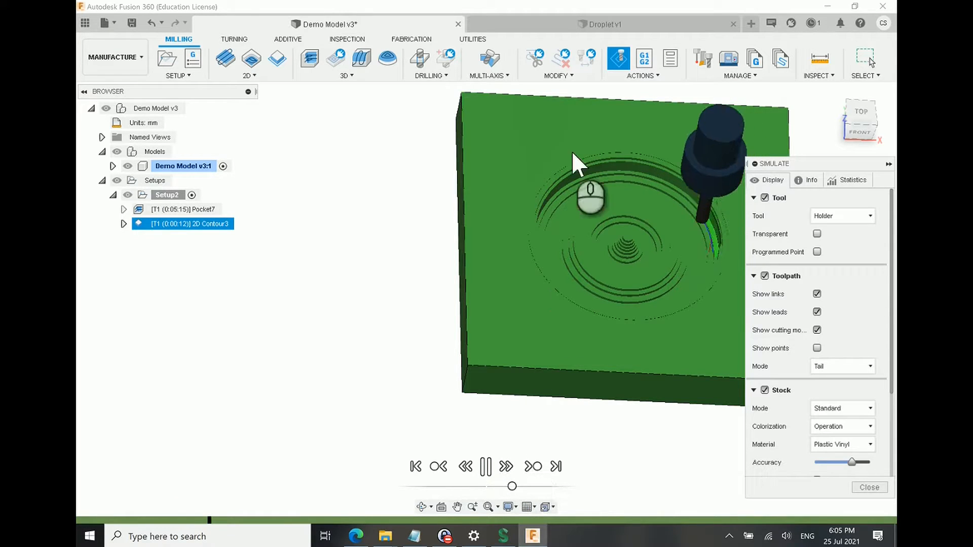
# Step: Follow the cutter around the pocket's inner wall at close range while the simulation plays
pyautogui.scroll(-3, 673, 251)
pyautogui.scroll(3, 686, 241)
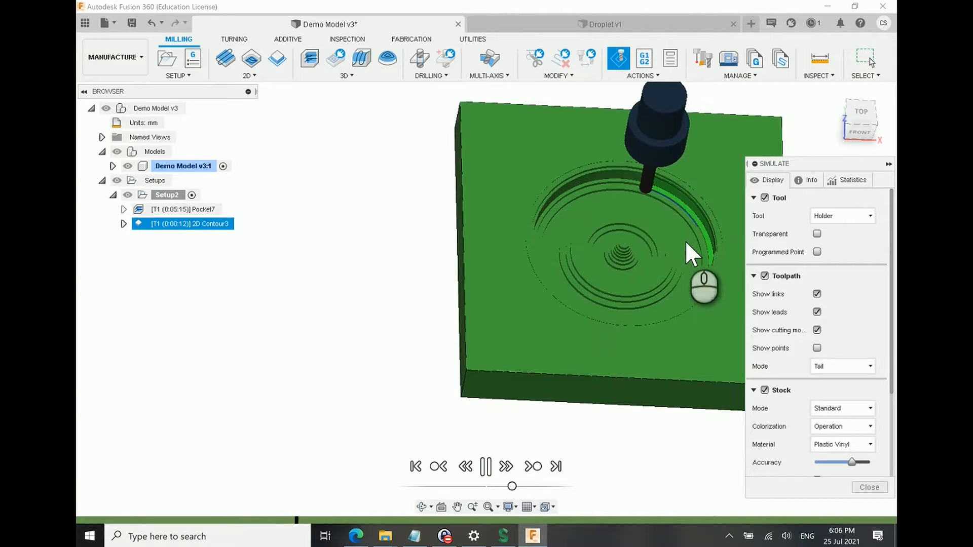
pyautogui.scroll(3, 685, 240)
pyautogui.scroll(2, 650, 259)
pyautogui.moveTo(601, 241)
pyautogui.keyDown('shift'); pyautogui.mouseDown(button='middle')
pyautogui.moveTo(603, 233)
pyautogui.moveTo(607, 240)
pyautogui.mouseUp(button='middle'); pyautogui.keyUp('shift')
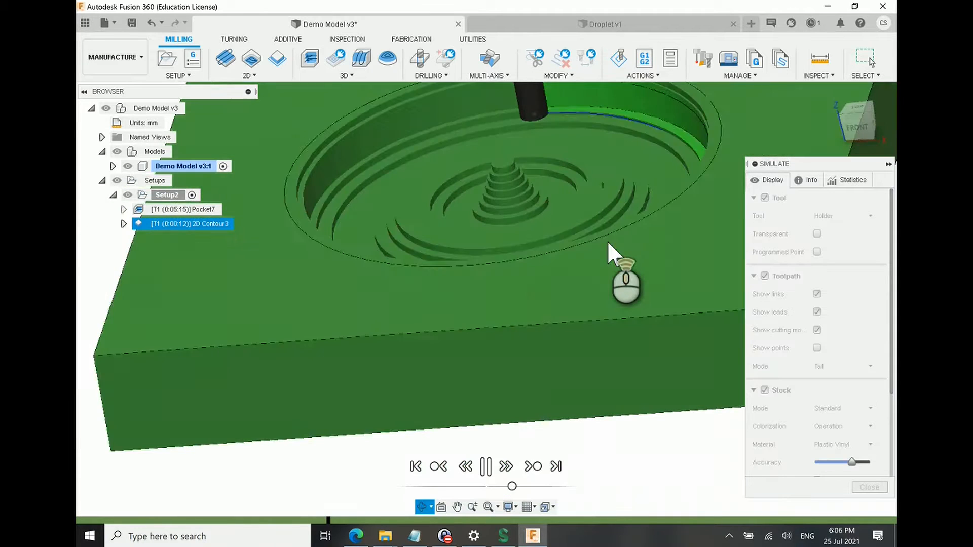
pyautogui.scroll(3, 608, 239)
pyautogui.scroll(1, 588, 192)
pyautogui.scroll(2, 565, 152)
pyautogui.scroll(-4, 574, 176)
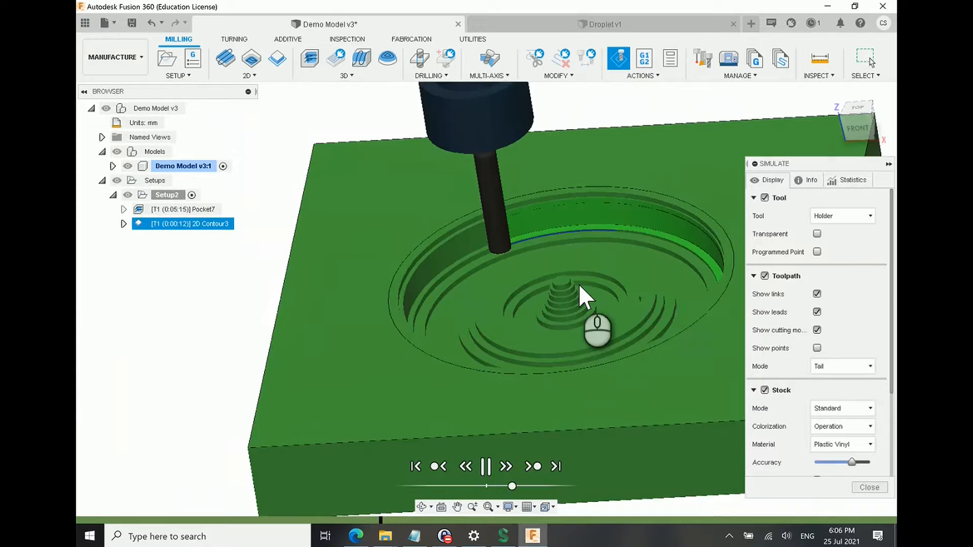
pyautogui.scroll(2, 578, 284)
pyautogui.keyDown('shift'); pyautogui.moveTo(554, 282); pyautogui.dragTo(449, 306, button='middle'); pyautogui.keyUp('shift')
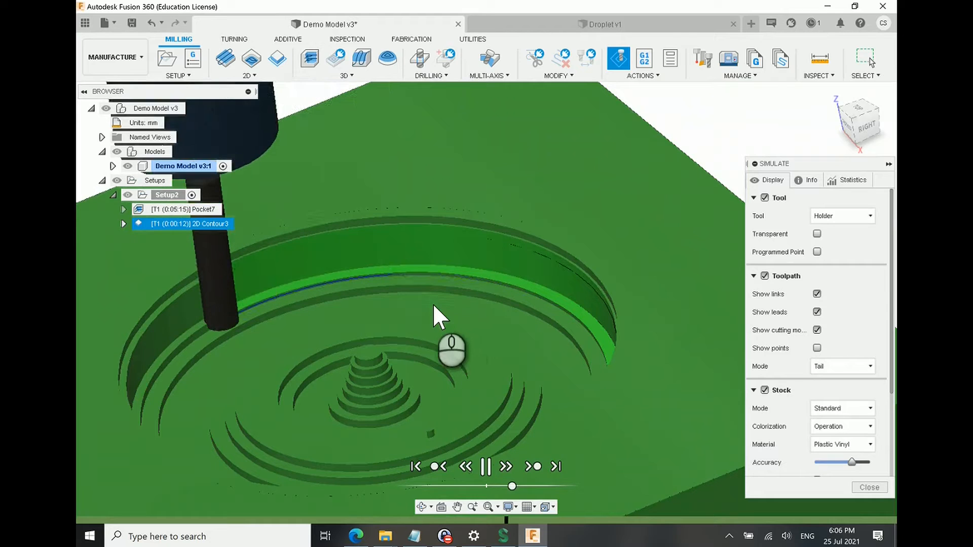
# Step: Pause the simulation to inspect the cutter at the base of the wall, resume playback and close the simulation
pyautogui.click(486, 468)
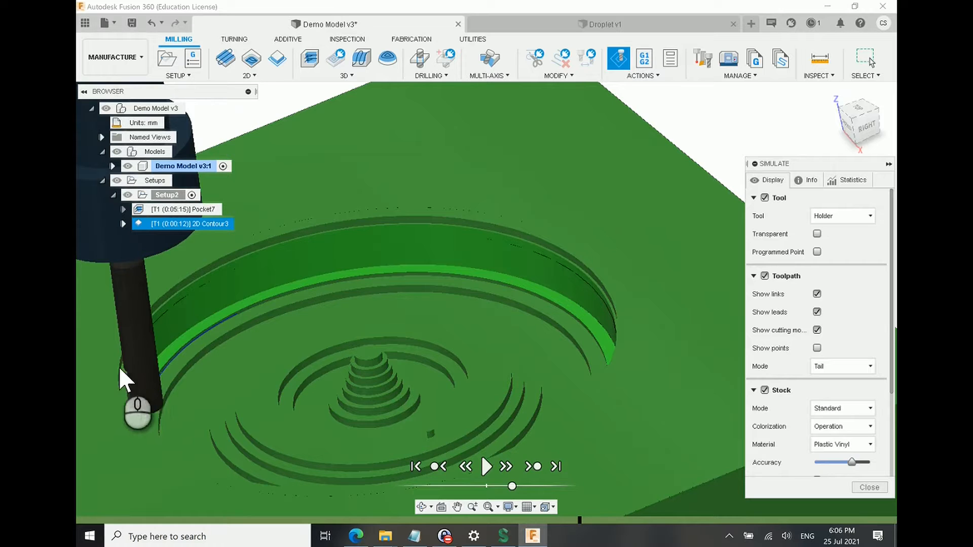
pyautogui.scroll(-3, 143, 371)
pyautogui.keyDown('shift'); pyautogui.moveTo(145, 373); pyautogui.dragTo(162, 397, button='middle'); pyautogui.keyUp('shift')
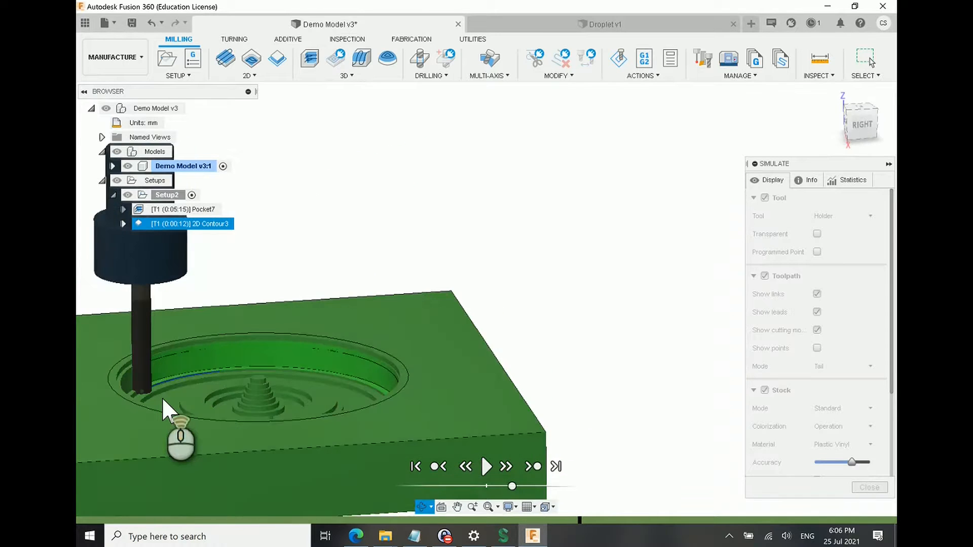
pyautogui.scroll(-6, 162, 397)
pyautogui.scroll(5, 117, 422)
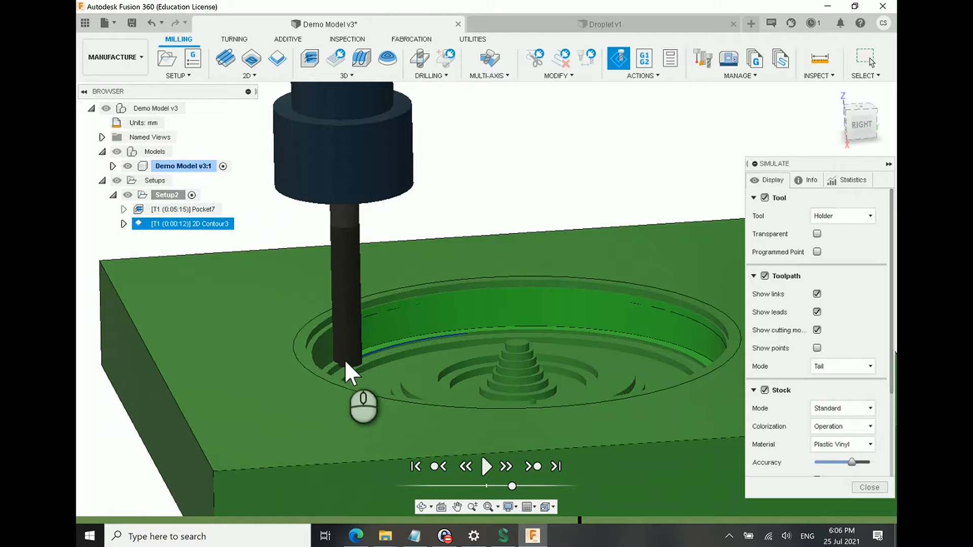
pyautogui.keyDown('shift'); pyautogui.moveTo(377, 355); pyautogui.dragTo(405, 443, button='middle'); pyautogui.keyUp('shift')
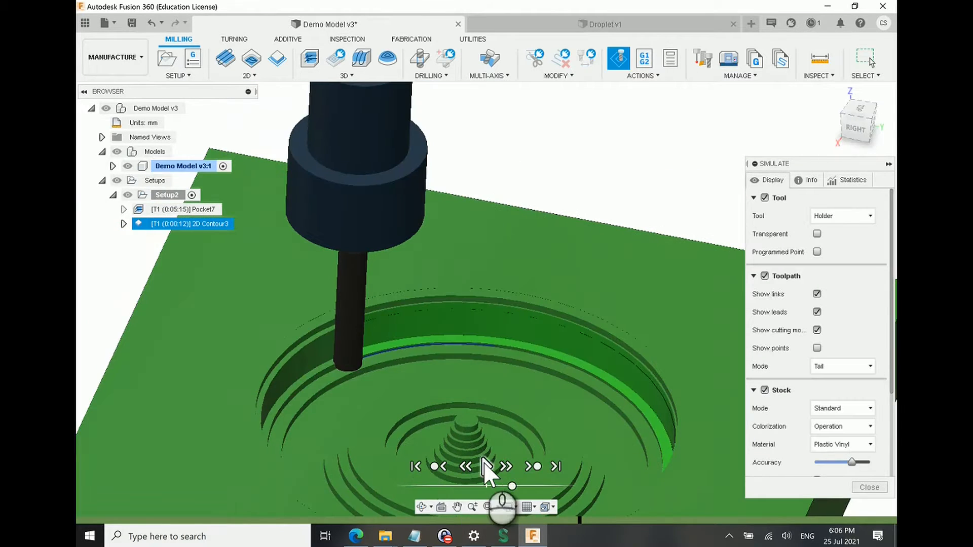
pyautogui.scroll(-4, 503, 348)
pyautogui.keyDown('shift'); pyautogui.moveTo(482, 372); pyautogui.dragTo(836, 491, button='middle'); pyautogui.keyUp('shift')
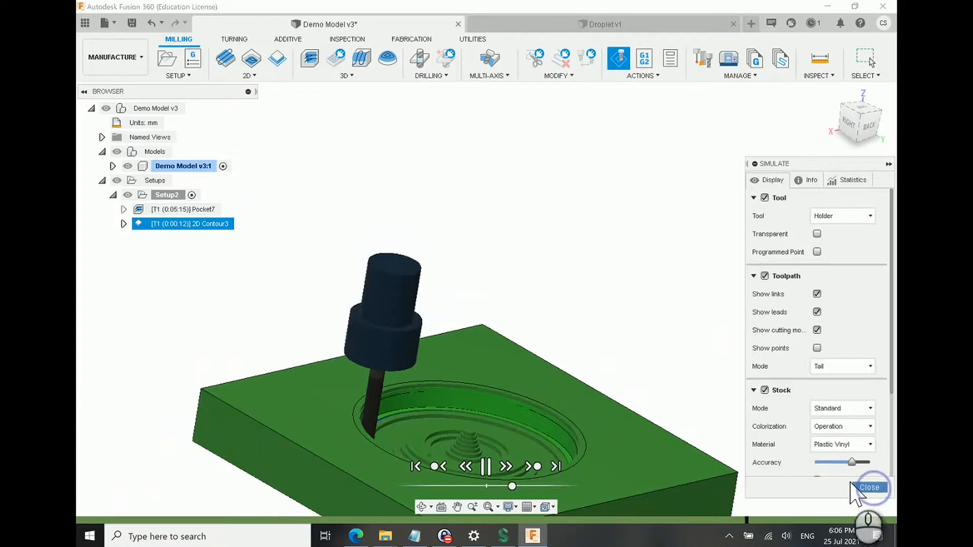
pyautogui.click(869, 487)
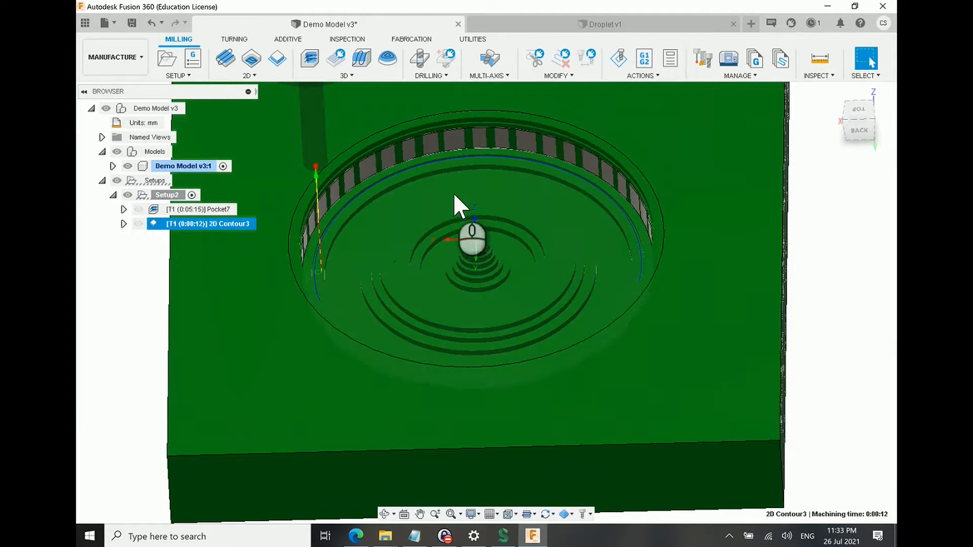
# Step: Start a 3D Spiral operation for the rippled pocket floor
pyautogui.moveTo(400, 271)
pyautogui.keyDown('shift'); pyautogui.mouseDown(button='middle')
pyautogui.moveTo(436, 270)
pyautogui.moveTo(417, 267)
pyautogui.moveTo(419, 282)
pyautogui.mouseUp(button='middle'); pyautogui.keyUp('shift')
pyautogui.scroll(-1, 406, 270)
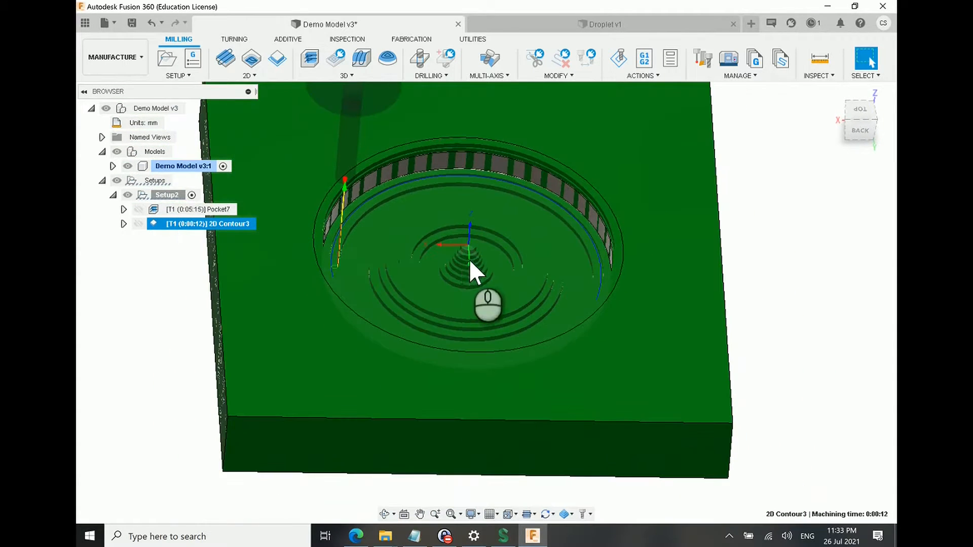
pyautogui.click(705, 280)
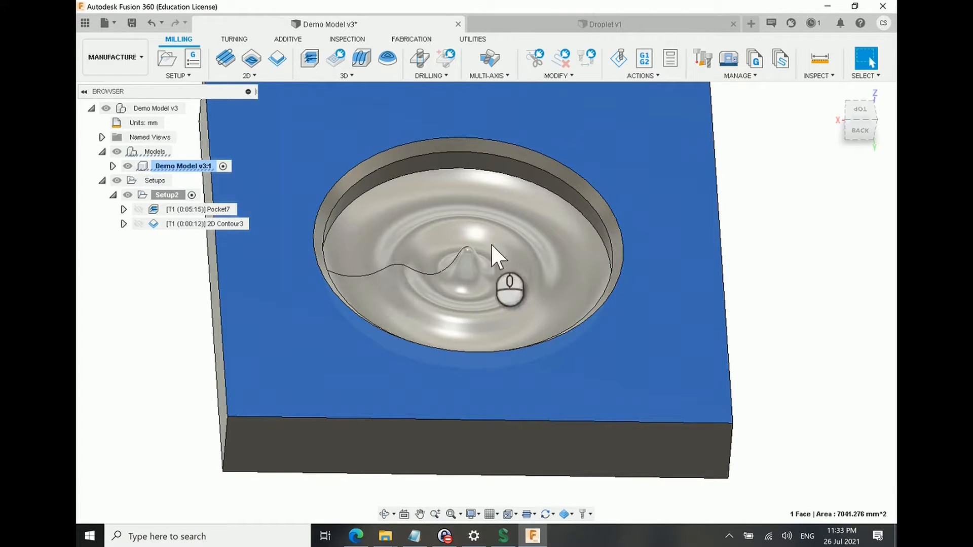
pyautogui.click(354, 76)
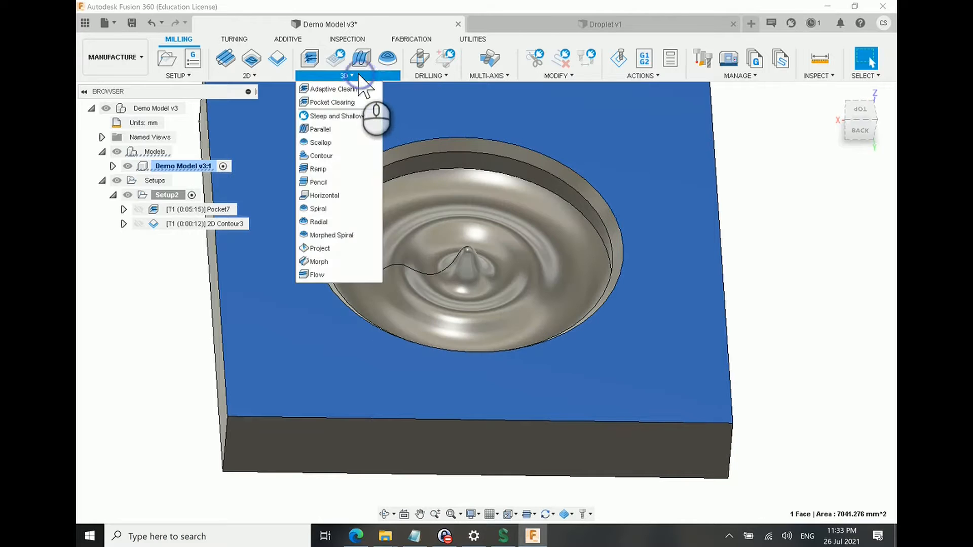
pyautogui.click(335, 209)
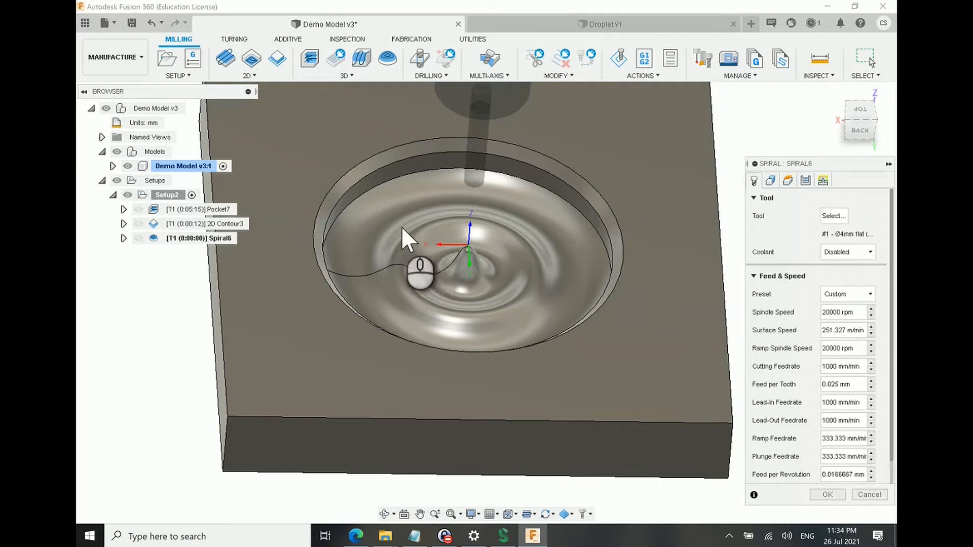
# Step: Filter the xsTECH FUSION TOOL LIBRARY V2 for ball end mills and pick the 4 mm straight ball nose end mill for the spiral
pyautogui.click(833, 216)
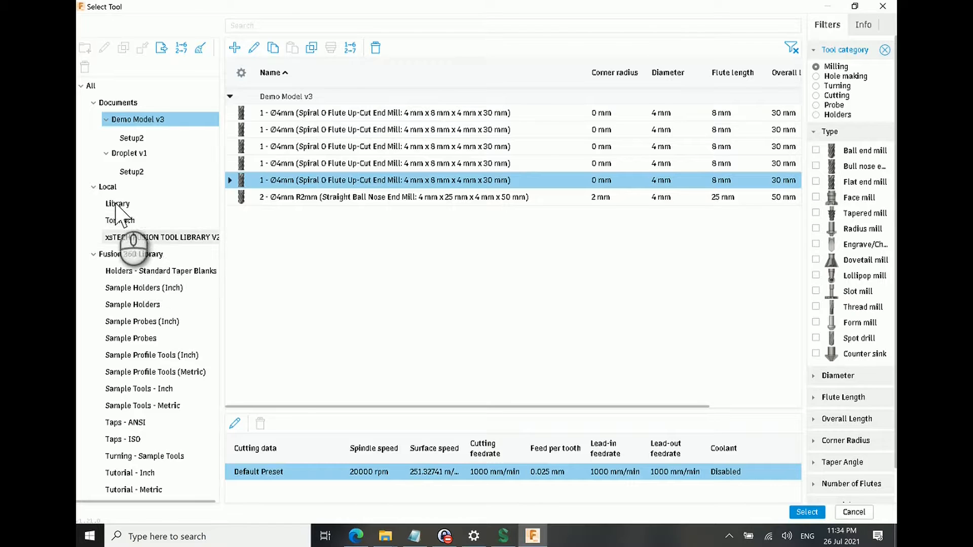
pyautogui.click(140, 238)
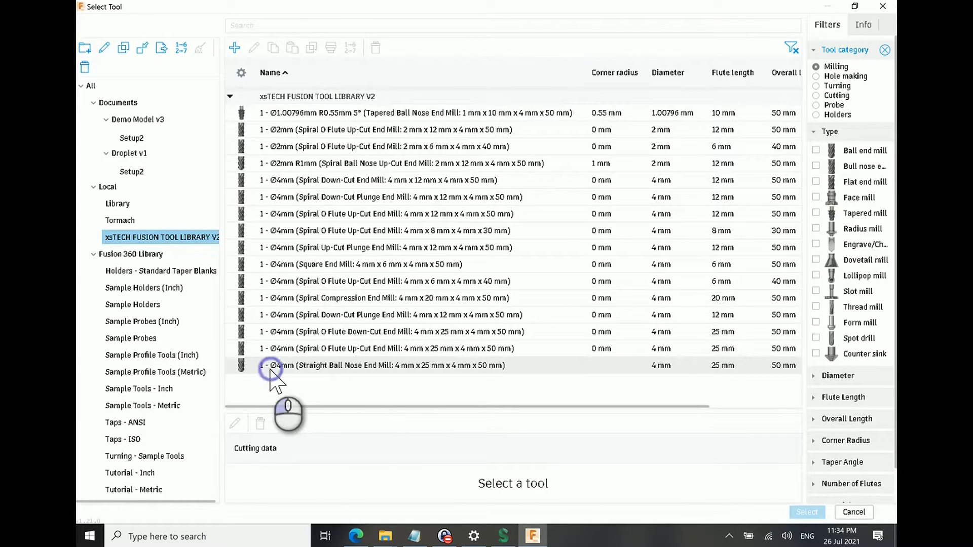
pyautogui.click(365, 367)
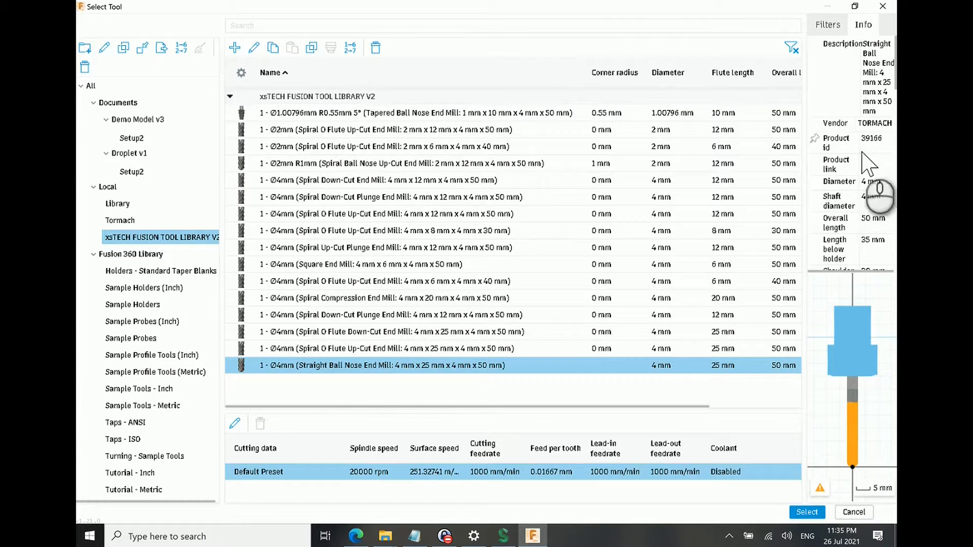
pyautogui.click(656, 382)
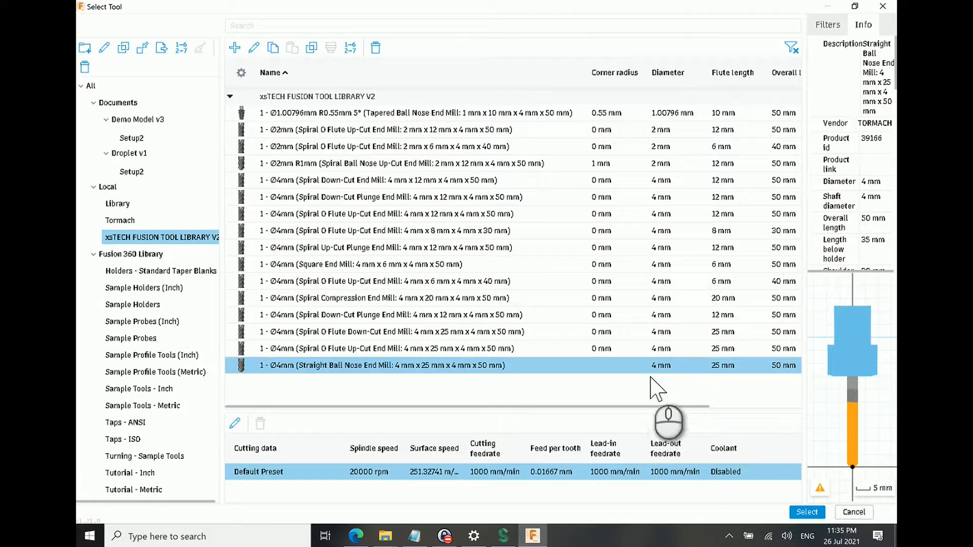
pyautogui.click(838, 28)
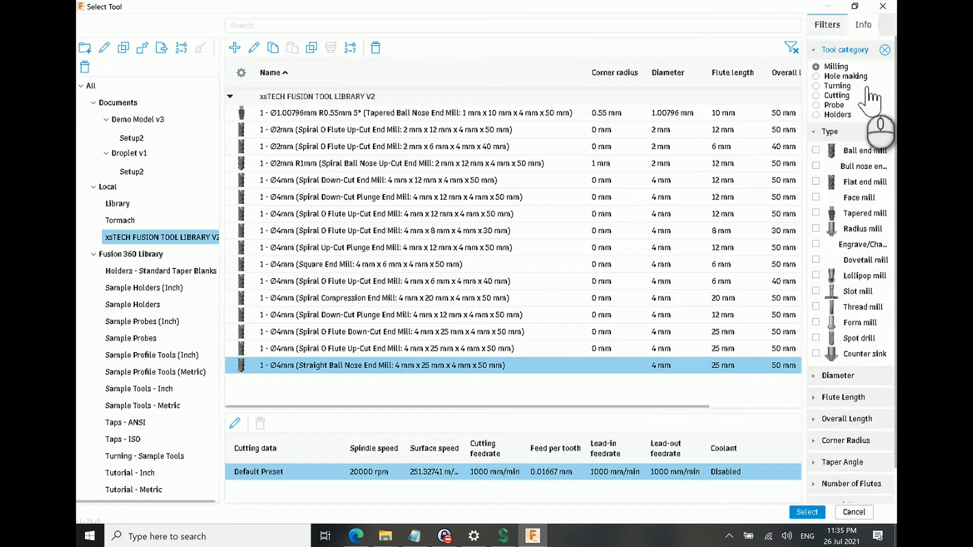
pyautogui.click(816, 150)
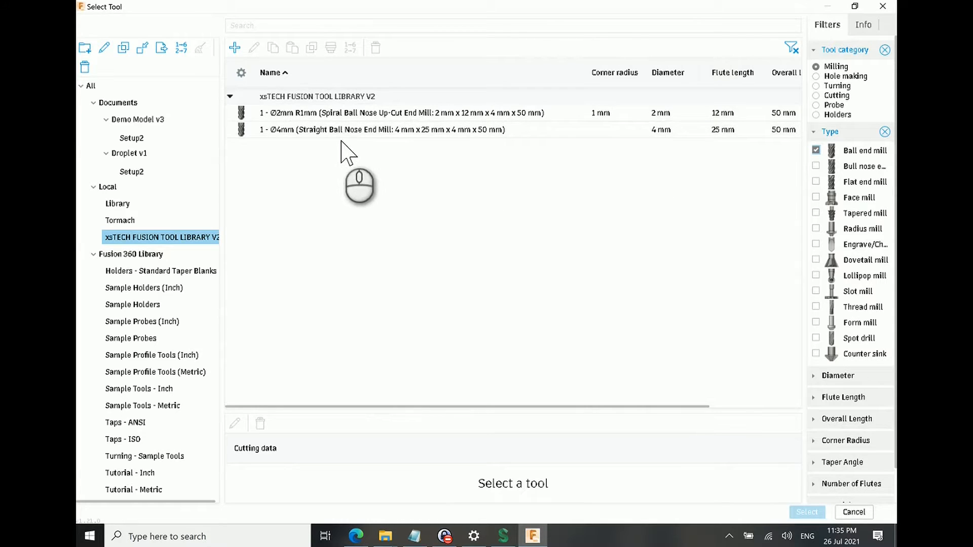
pyautogui.click(636, 130)
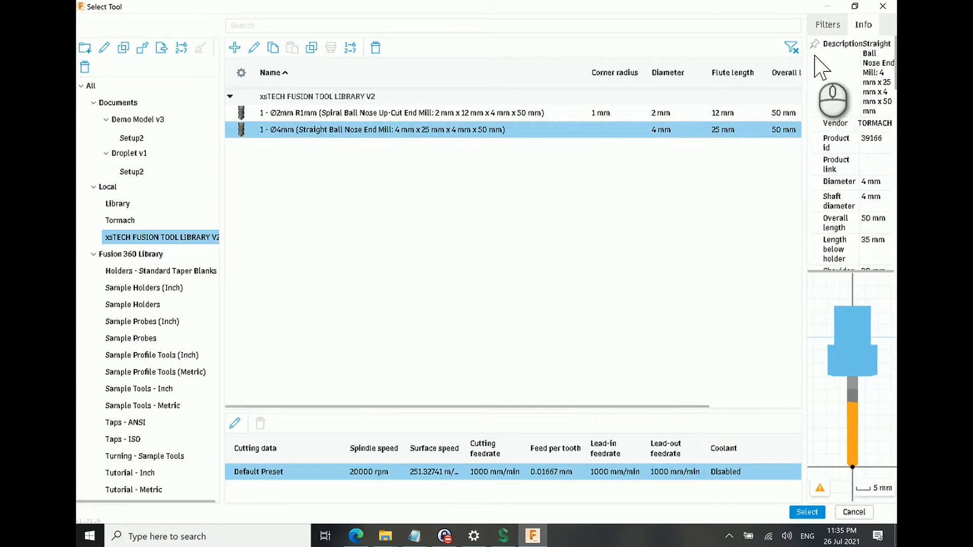
# Step: Clear the tool filters and examine the straight ball nose end mill's cutter geometry and available cutter types
pyautogui.click(791, 48)
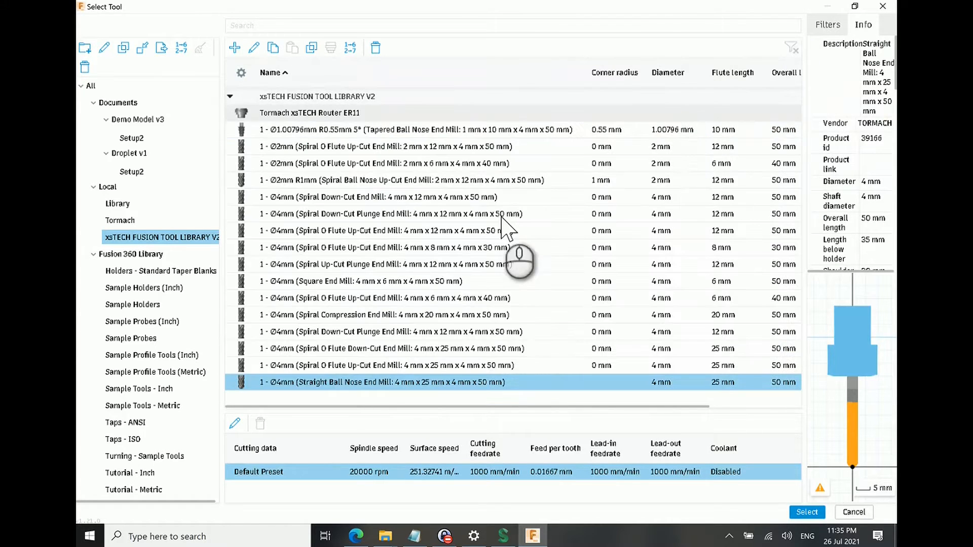
pyautogui.rightClick(395, 384)
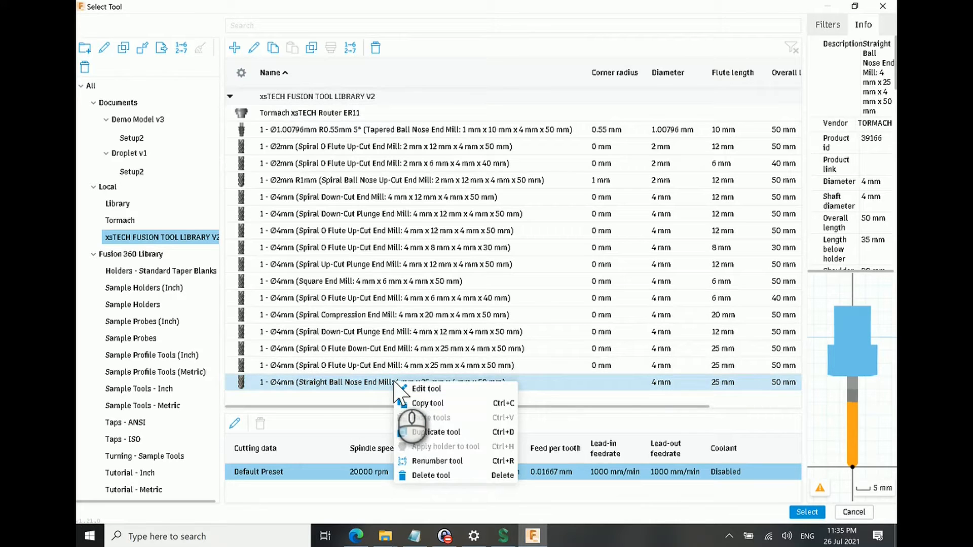
pyautogui.click(420, 389)
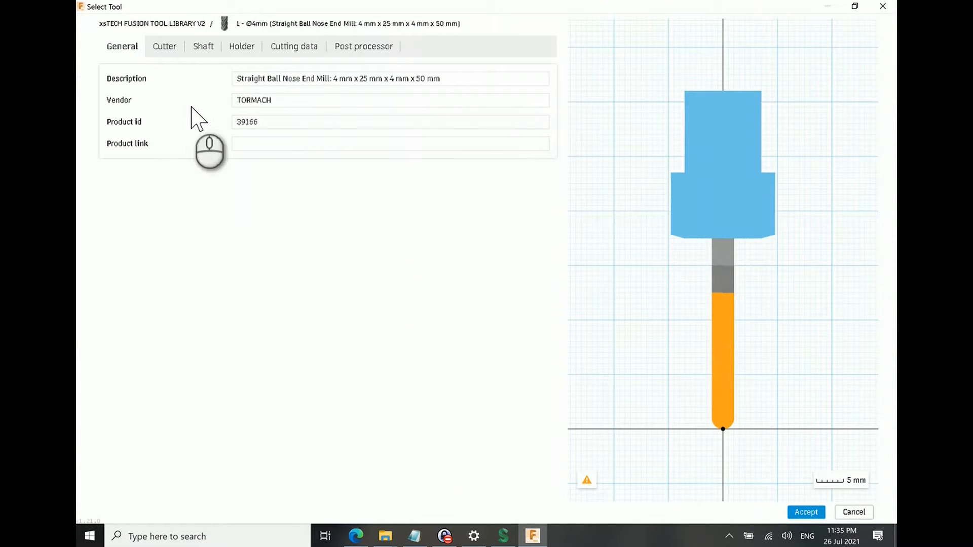
pyautogui.click(162, 45)
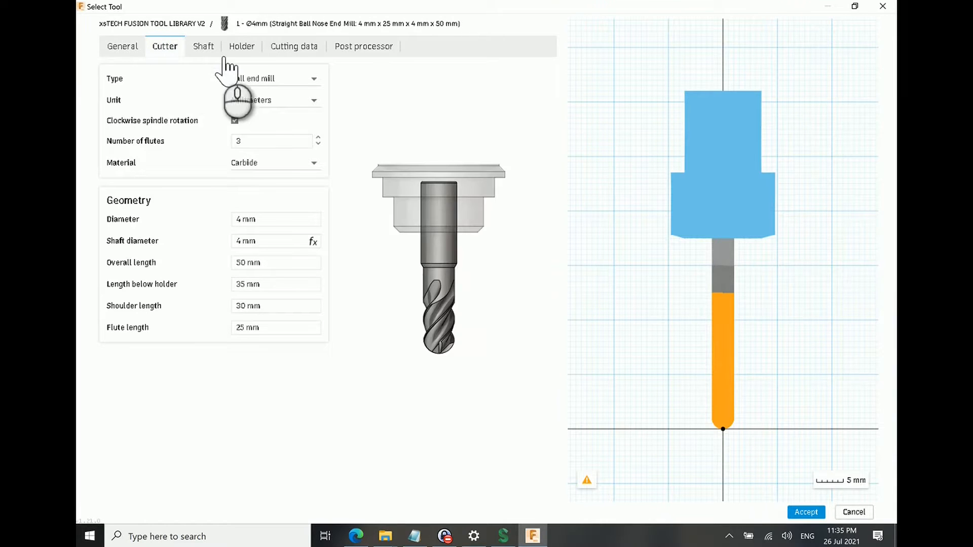
pyautogui.click(248, 81)
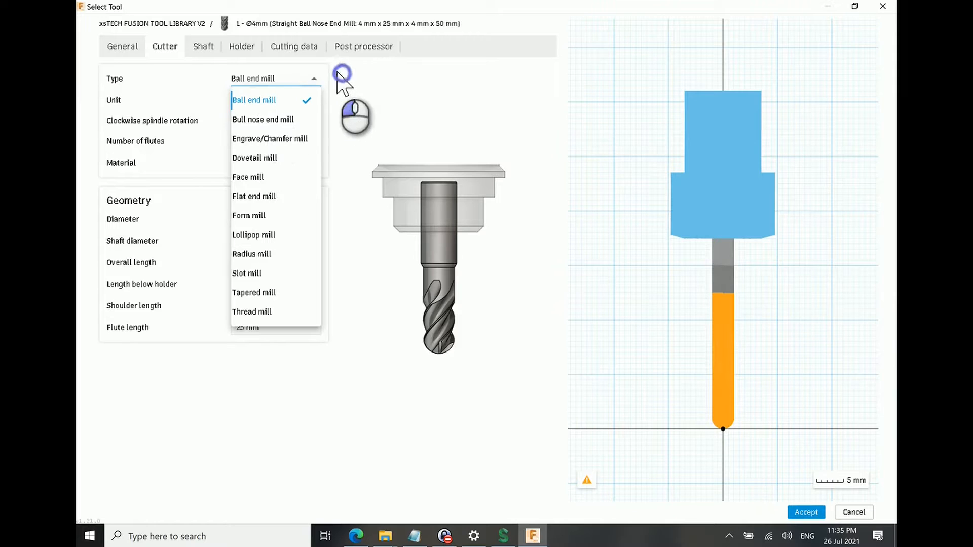
pyautogui.click(290, 80)
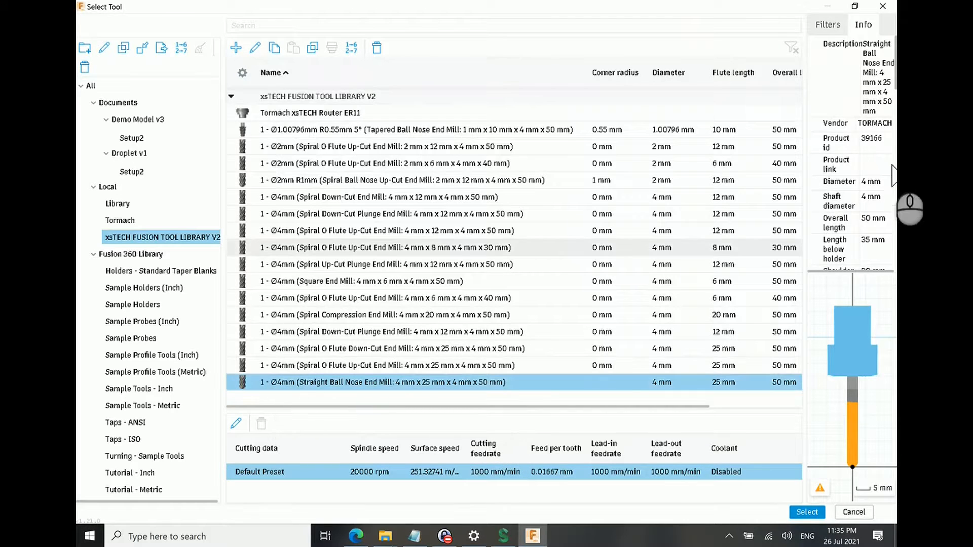
# Step: Assign the 4 mm straight ball nose end mill to the spiral operation and generate its toolpath
pyautogui.click(805, 511)
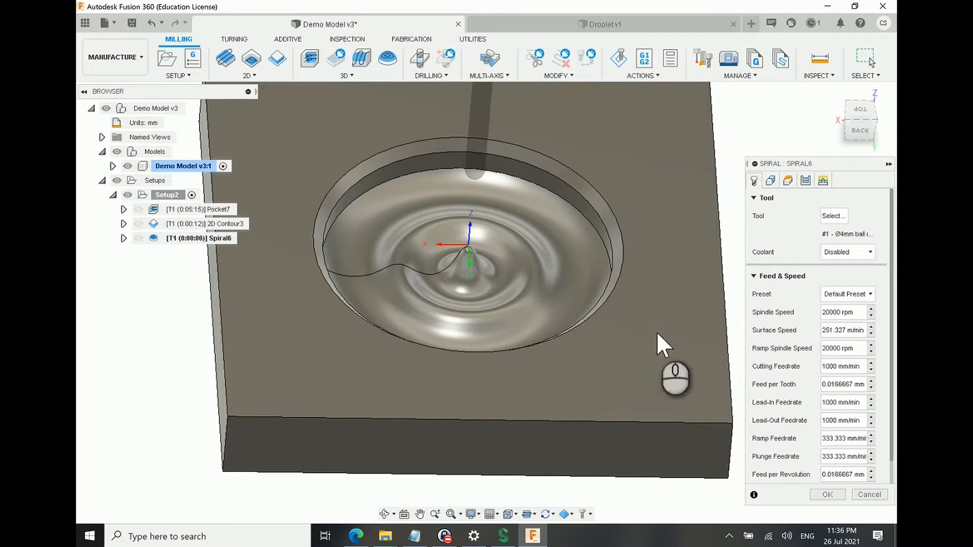
pyautogui.click(827, 494)
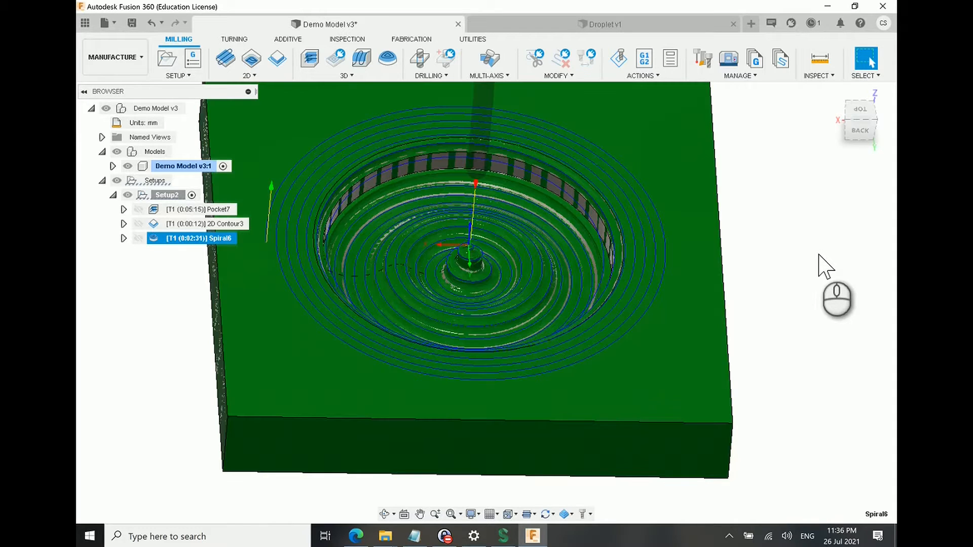
# Step: Examine the generated spiral toolpath's pass spacing across the ripples, central peak and pocket wall from several angles
pyautogui.scroll(-3, 830, 280)
pyautogui.scroll(3, 711, 237)
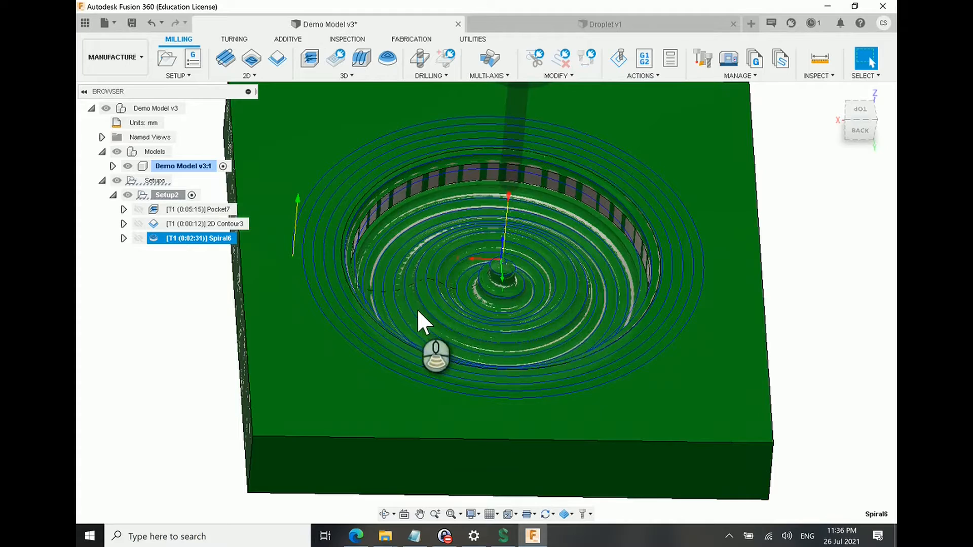
pyautogui.scroll(4, 417, 309)
pyautogui.keyDown('shift'); pyautogui.moveTo(417, 310); pyautogui.dragTo(412, 266, button='middle'); pyautogui.keyUp('shift')
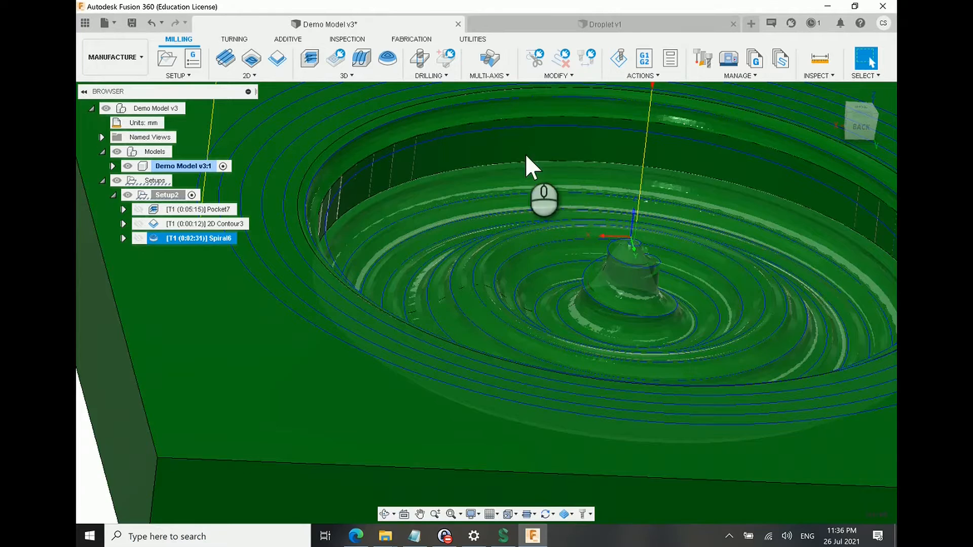
pyautogui.scroll(5, 471, 291)
pyautogui.scroll(3, 468, 295)
pyautogui.moveTo(468, 295)
pyautogui.keyDown('shift'); pyautogui.mouseDown(button='middle')
pyautogui.moveTo(473, 305)
pyautogui.moveTo(461, 303)
pyautogui.mouseUp(button='middle'); pyautogui.keyUp('shift')
pyautogui.scroll(-3, 462, 303)
pyautogui.scroll(-3, 462, 303)
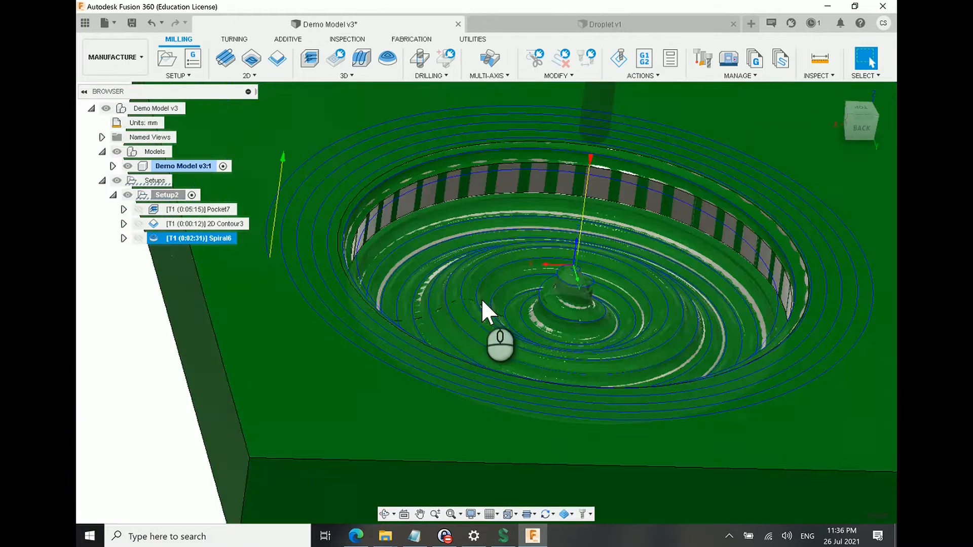
pyautogui.scroll(3, 582, 308)
pyautogui.keyDown('shift'); pyautogui.moveTo(580, 305); pyautogui.dragTo(582, 314, button='middle'); pyautogui.keyUp('shift')
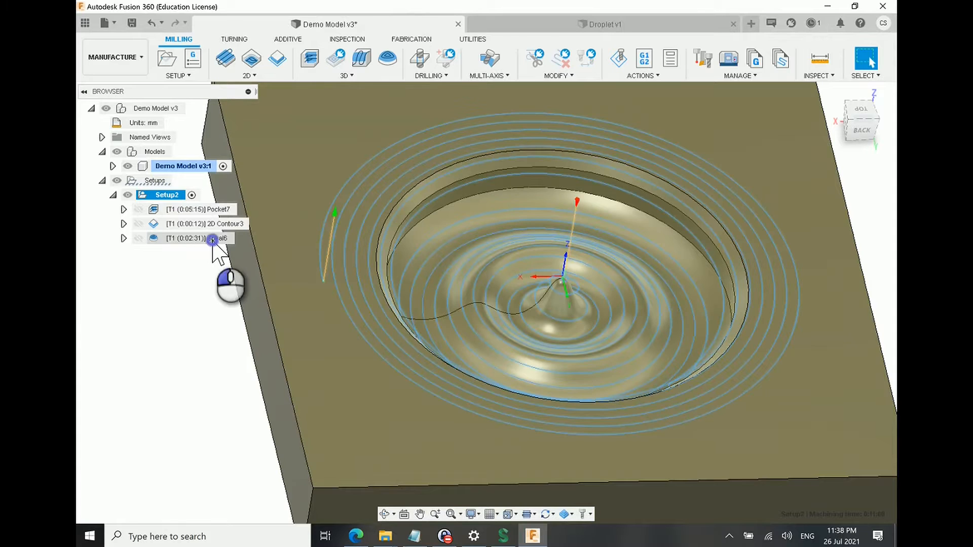
# Step: Edit the spiral operation and set its stepover to 0.5 mm
pyautogui.click(213, 239)
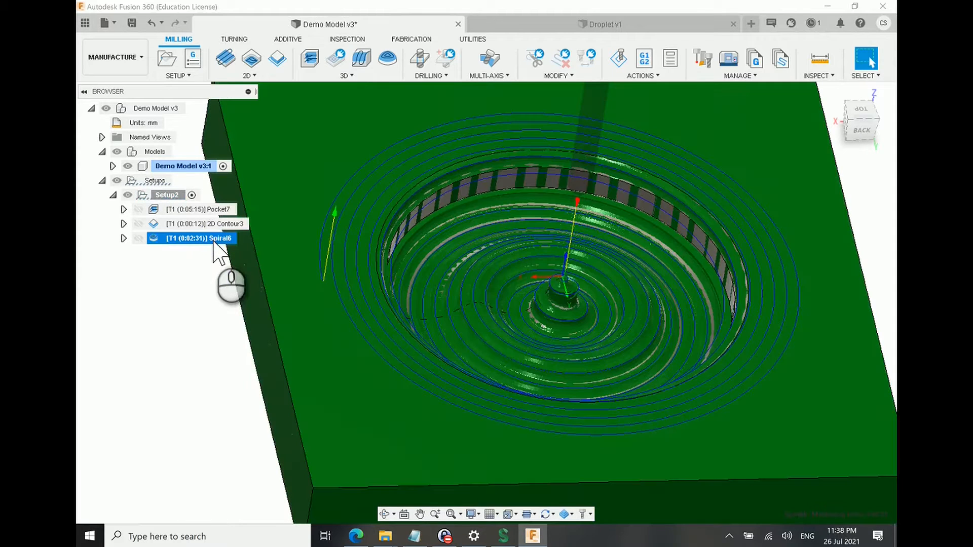
pyautogui.rightClick(213, 241)
pyautogui.click(255, 10)
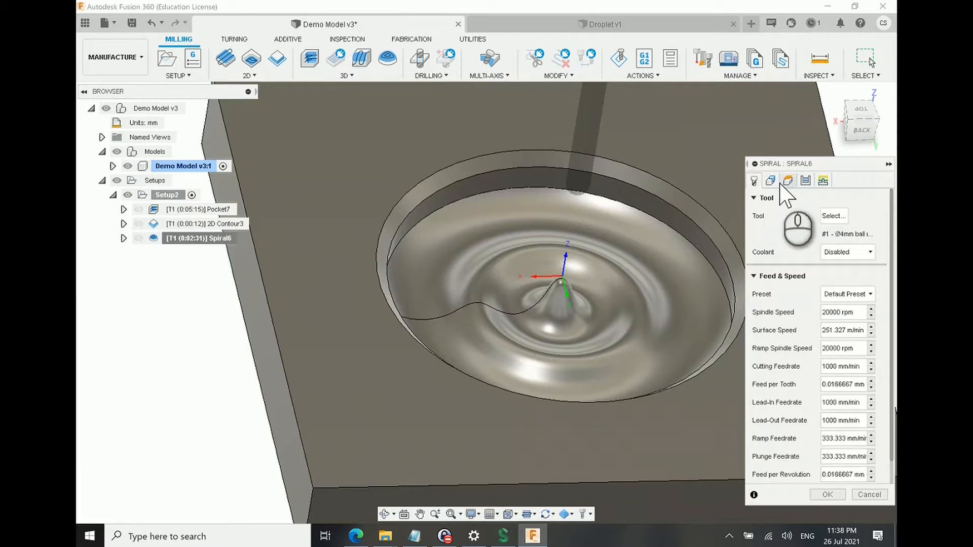
pyautogui.click(805, 181)
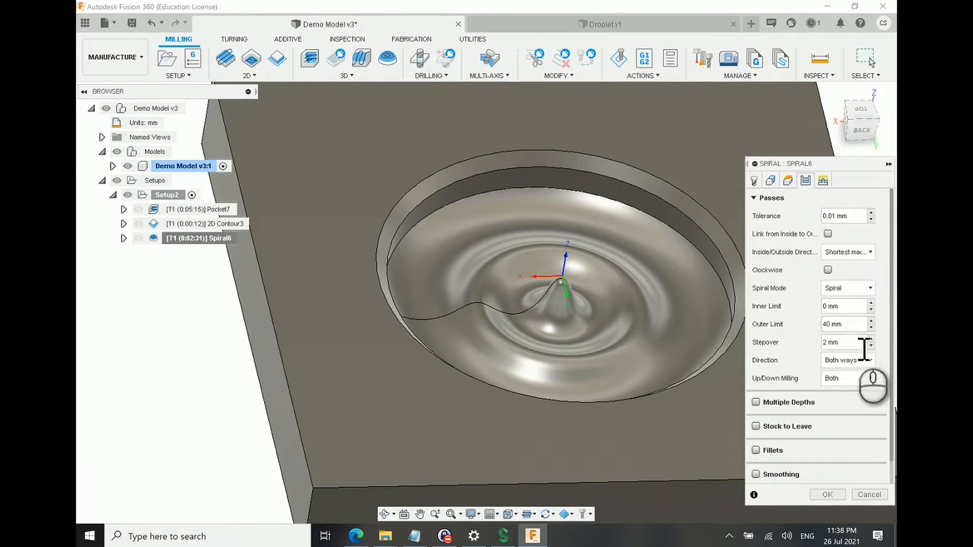
pyautogui.moveTo(849, 348); pyautogui.dragTo(823, 347)
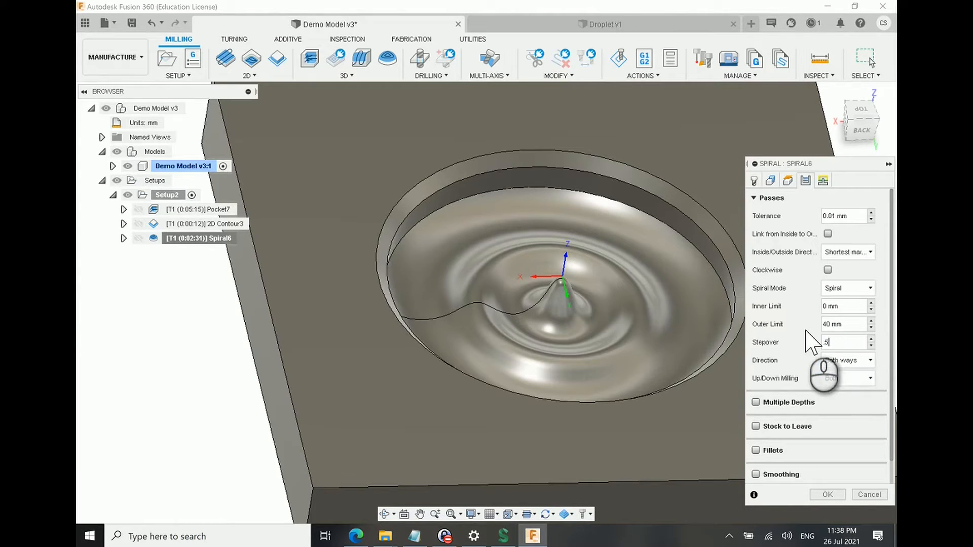
pyautogui.click(875, 333)
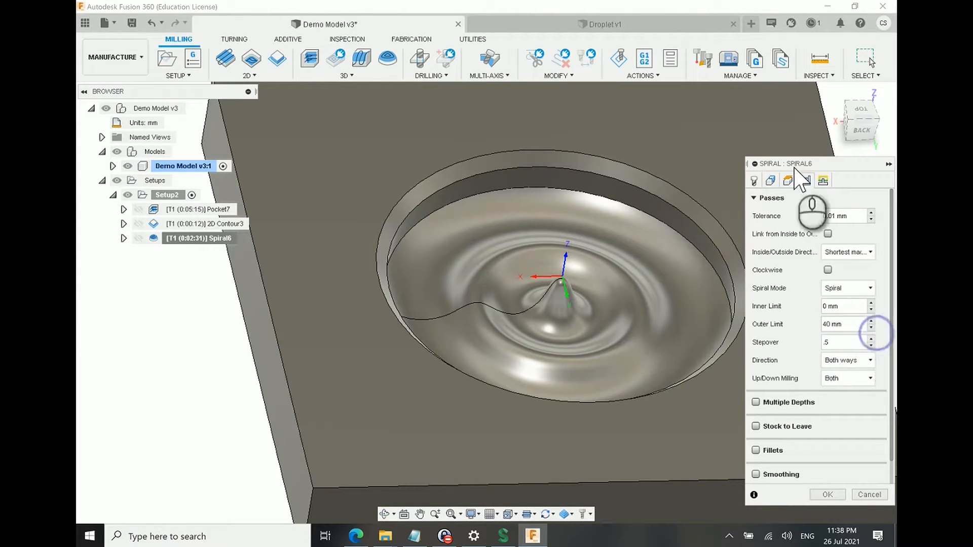
# Step: Set the spiral's cutting feedrate to 1500 mm/min and regenerate the toolpath
pyautogui.click(754, 180)
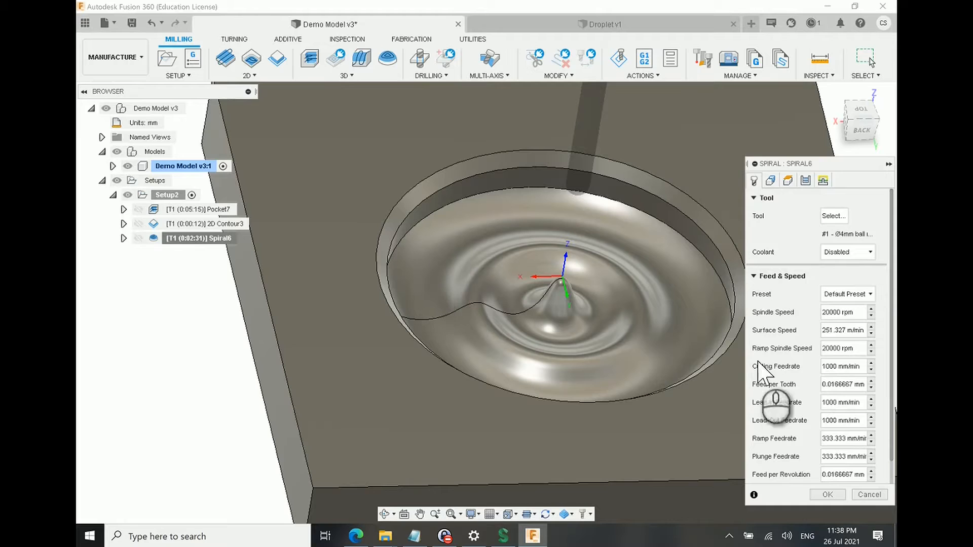
pyautogui.click(825, 366)
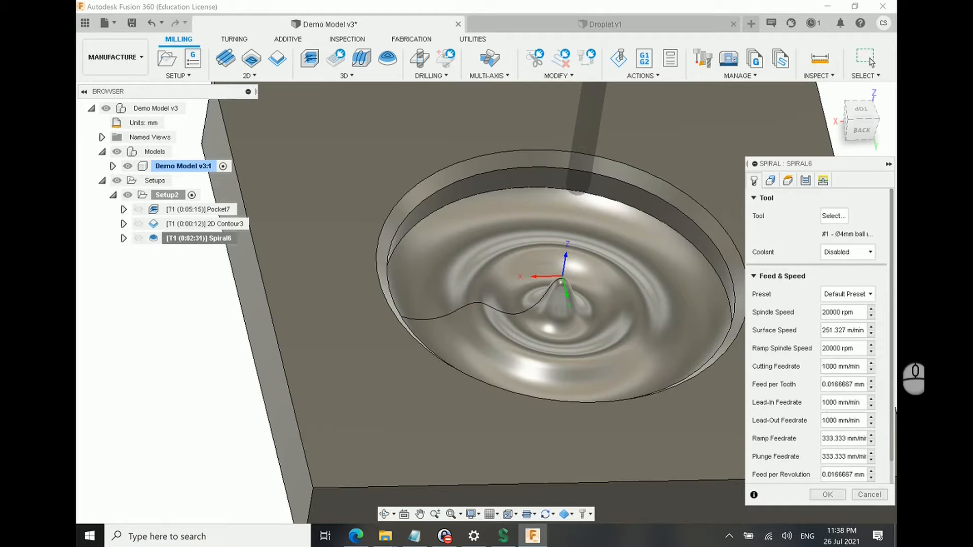
pyautogui.press('Return')
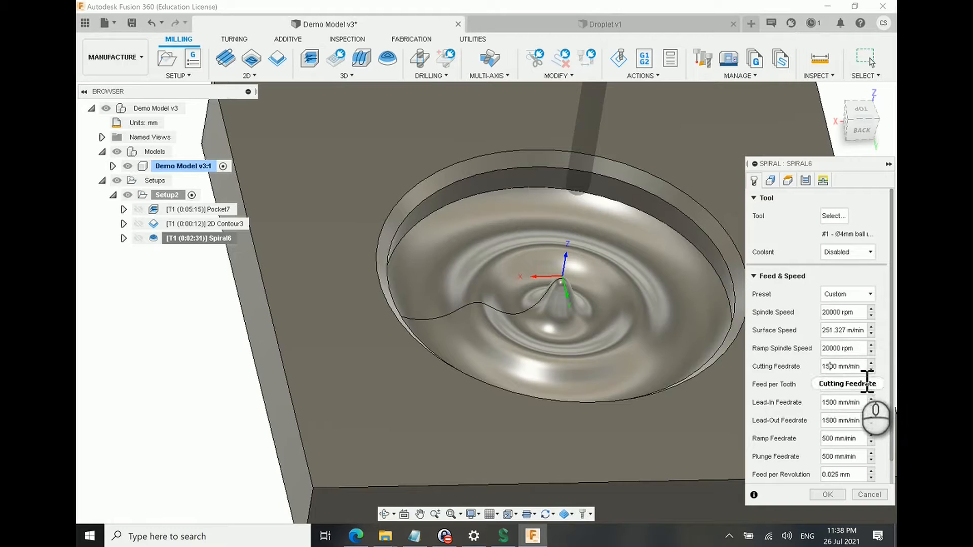
pyautogui.click(829, 493)
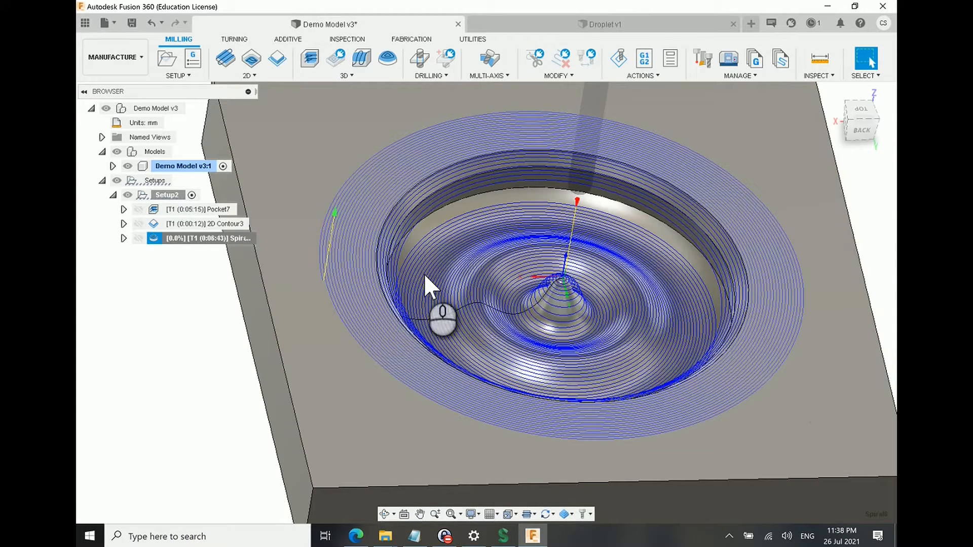
# Step: Inspect the regenerated spiral passes over the rippled floor, pocket wall and surrounding top face
pyautogui.click(405, 287)
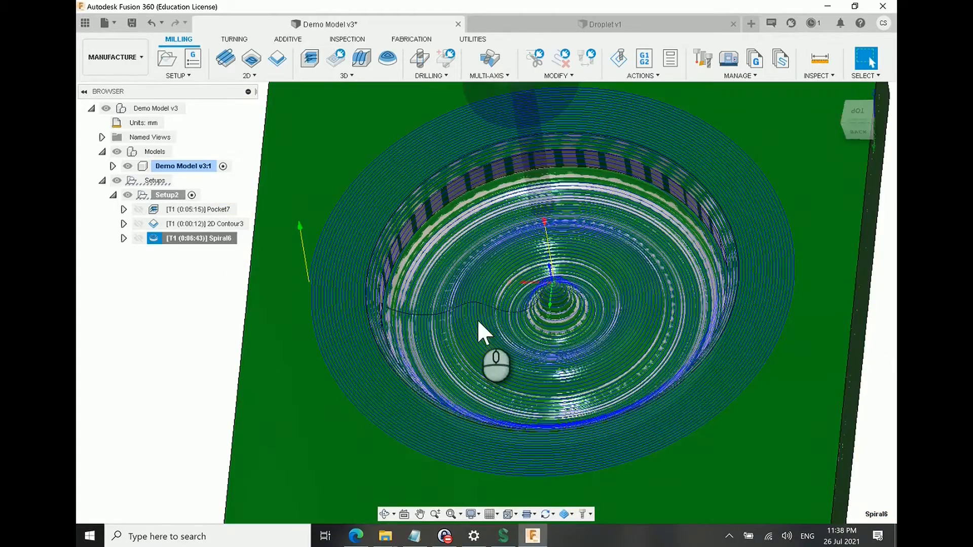
pyautogui.scroll(4, 475, 317)
pyautogui.scroll(-4, 461, 311)
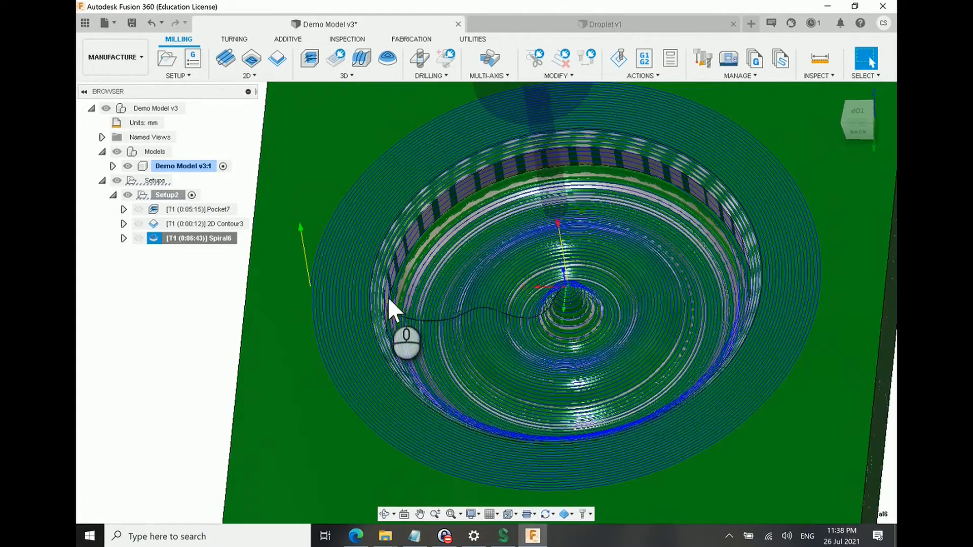
pyautogui.keyDown('shift'); pyautogui.moveTo(453, 321); pyautogui.dragTo(428, 325, button='middle'); pyautogui.keyUp('shift')
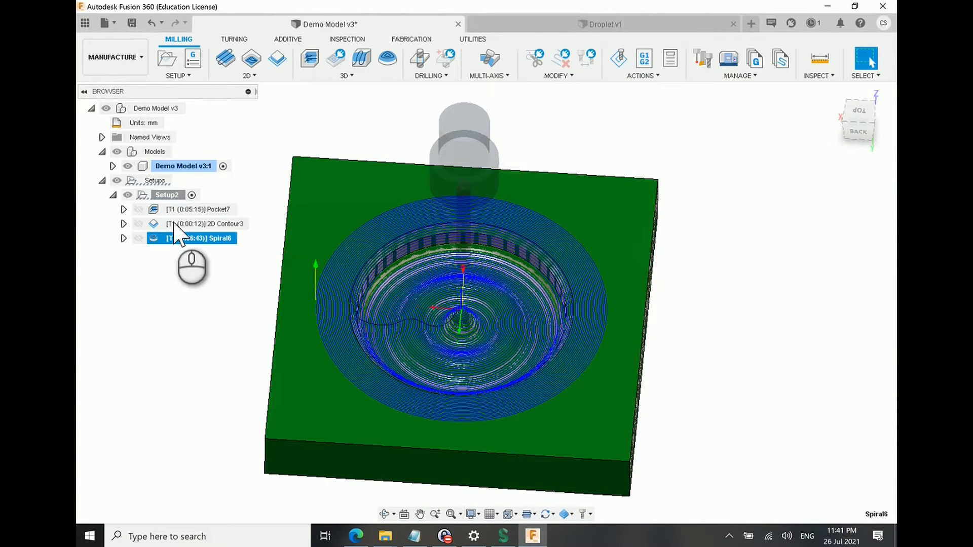
# Step: Edit the Spiral6 operation and set its machining boundary to Selection
pyautogui.click(196, 237)
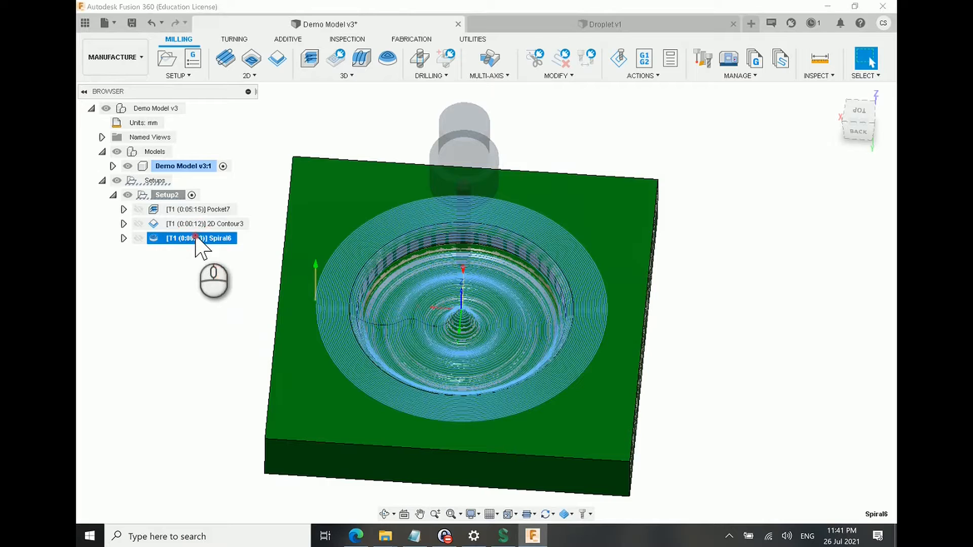
pyautogui.rightClick(195, 237)
pyautogui.click(250, 9)
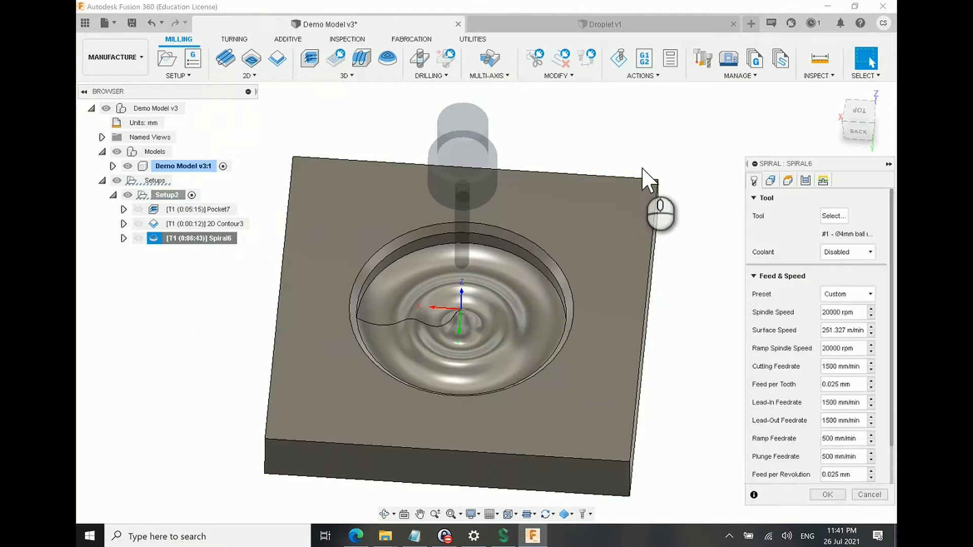
pyautogui.click(770, 181)
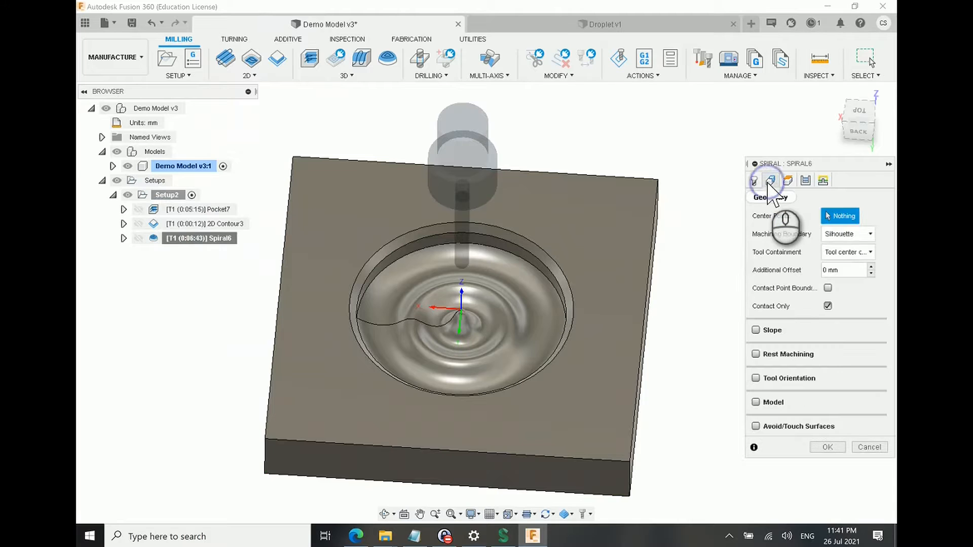
pyautogui.click(841, 234)
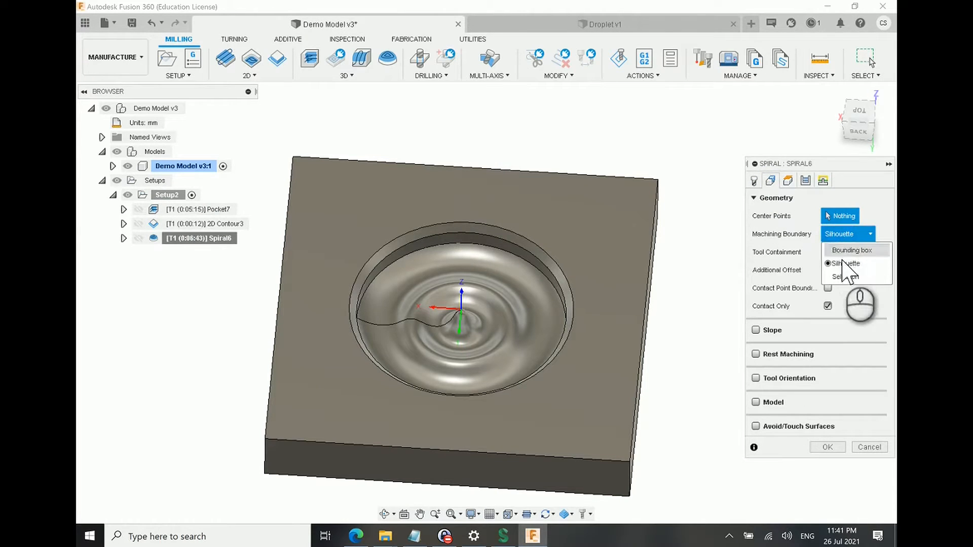
pyautogui.click(845, 266)
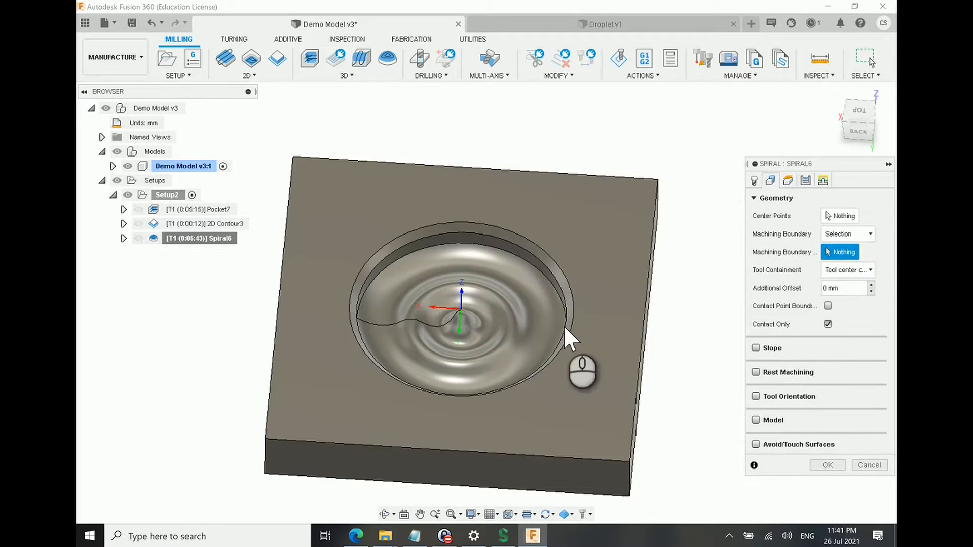
# Step: Select the outer circular rim of the pocket as the spiral's machining boundary and regenerate the toolpath
pyautogui.scroll(-3, 567, 291)
pyautogui.scroll(-2, 570, 297)
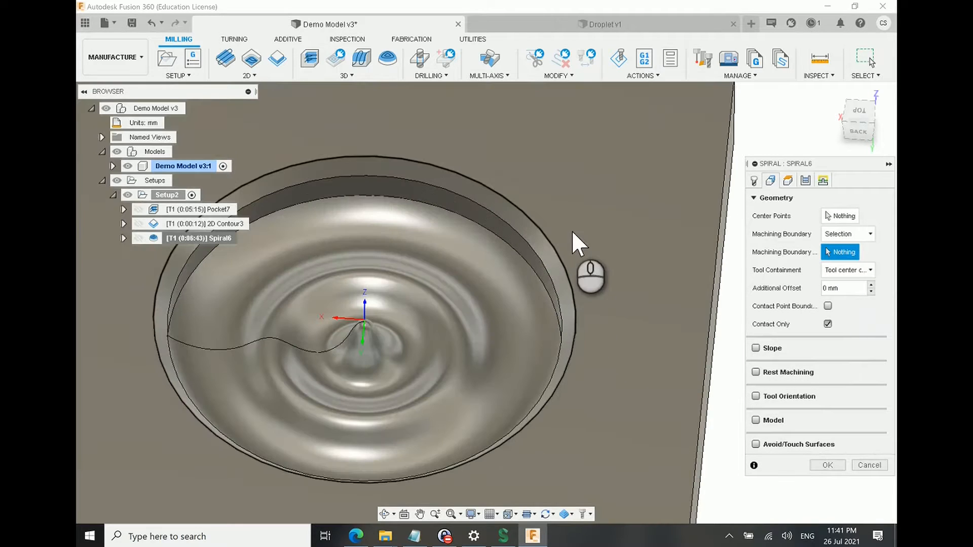
pyautogui.scroll(-2, 494, 231)
pyautogui.scroll(4, 362, 223)
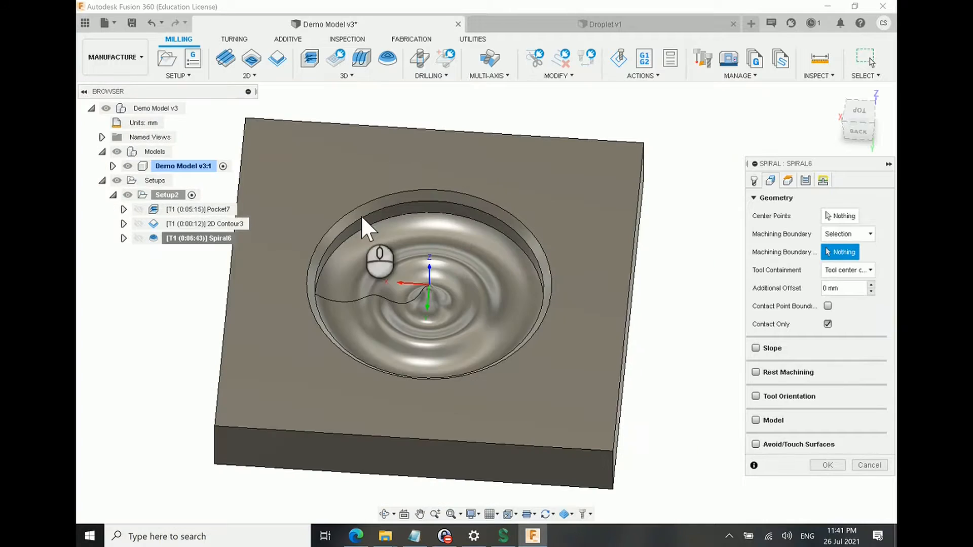
pyautogui.click(480, 198)
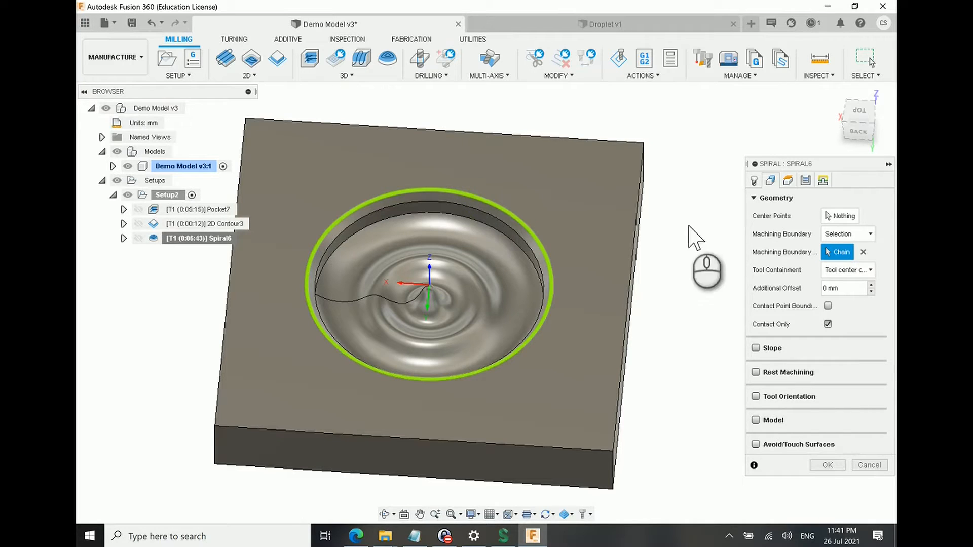
pyautogui.click(856, 273)
pyautogui.click(857, 276)
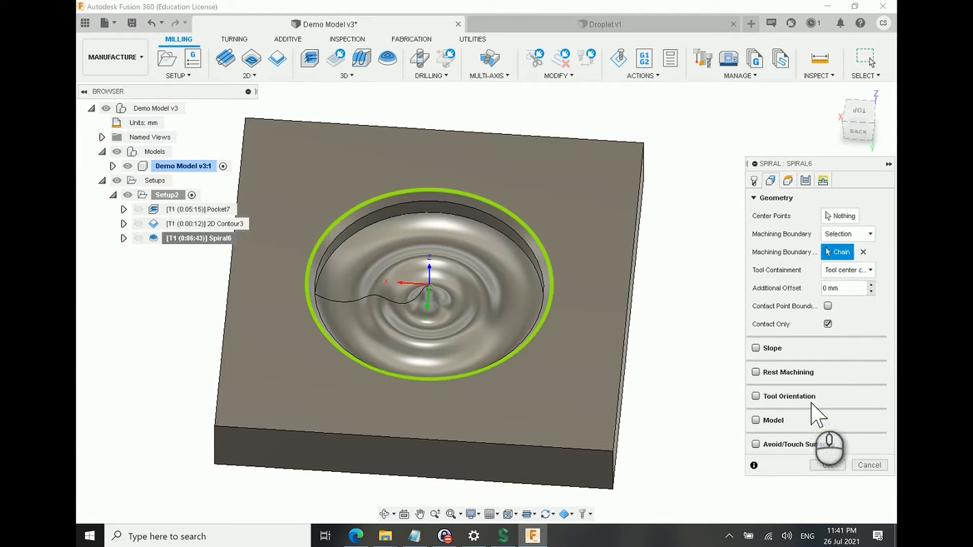
pyautogui.click(827, 465)
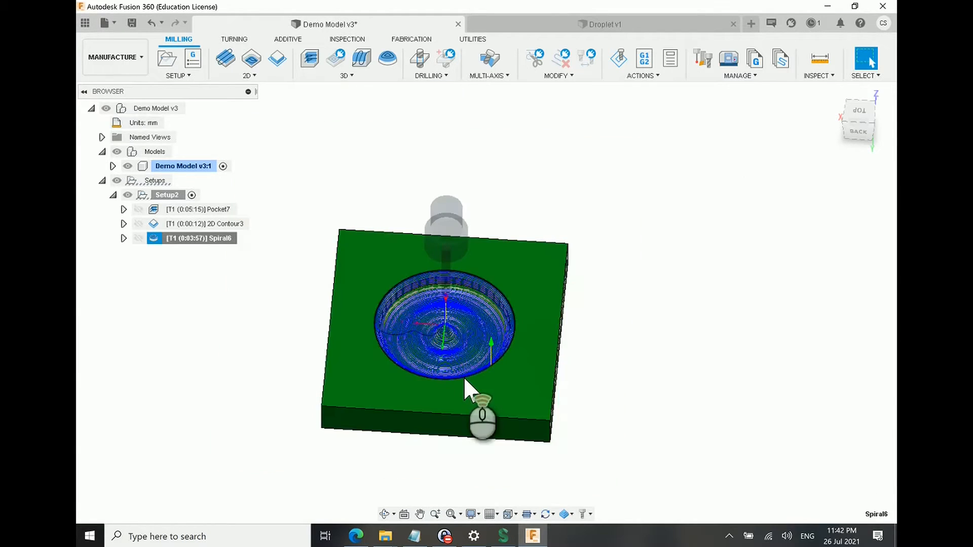
# Step: Simulate the regenerated Spiral6 toolpath with stock, speeding up the playback to run through the whole cut
pyautogui.scroll(5, 463, 376)
pyautogui.keyDown('shift'); pyautogui.moveTo(476, 357); pyautogui.dragTo(413, 267, button='middle'); pyautogui.keyUp('shift')
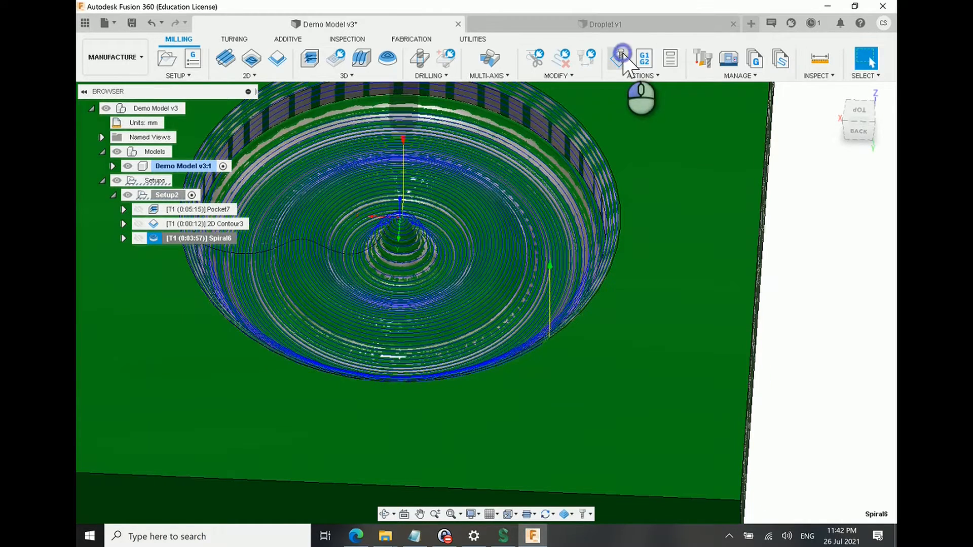
pyautogui.click(619, 58)
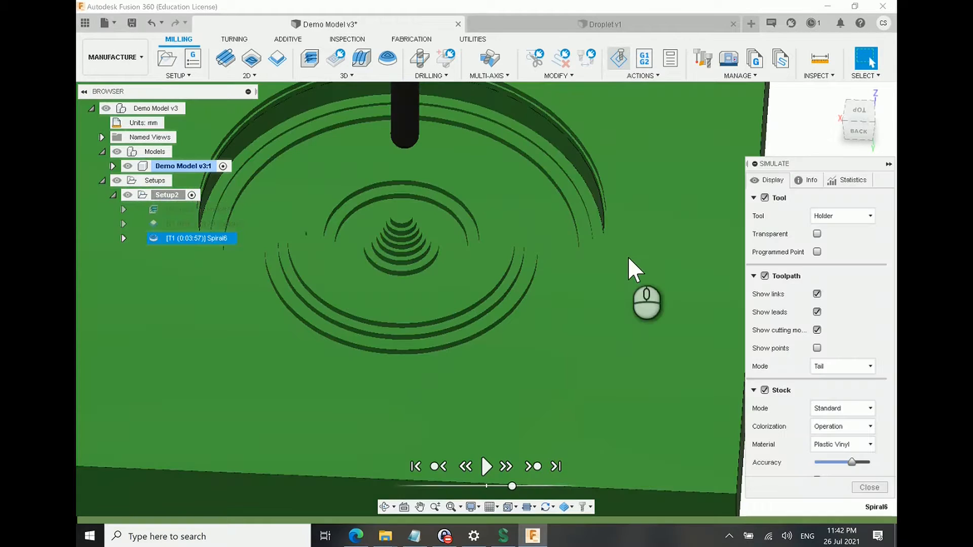
pyautogui.click(486, 466)
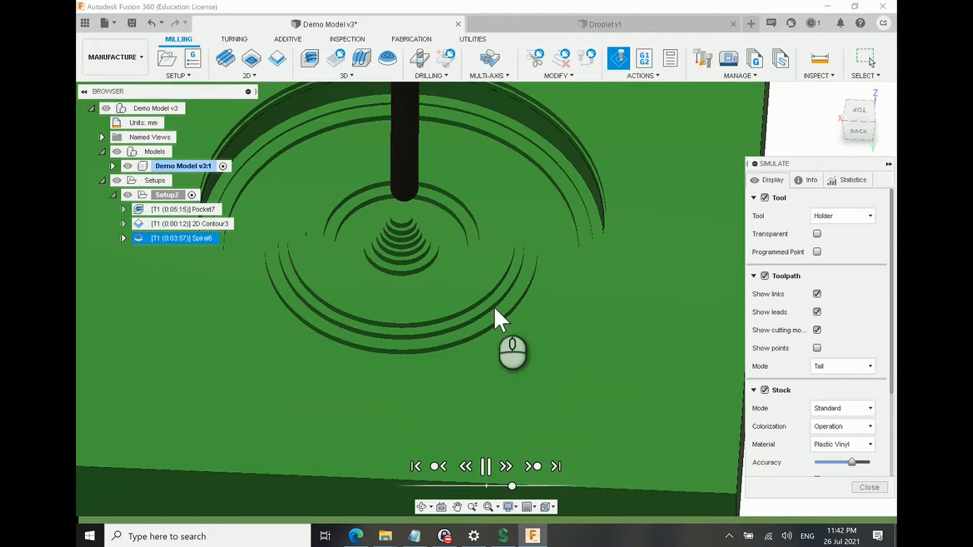
pyautogui.click(433, 232)
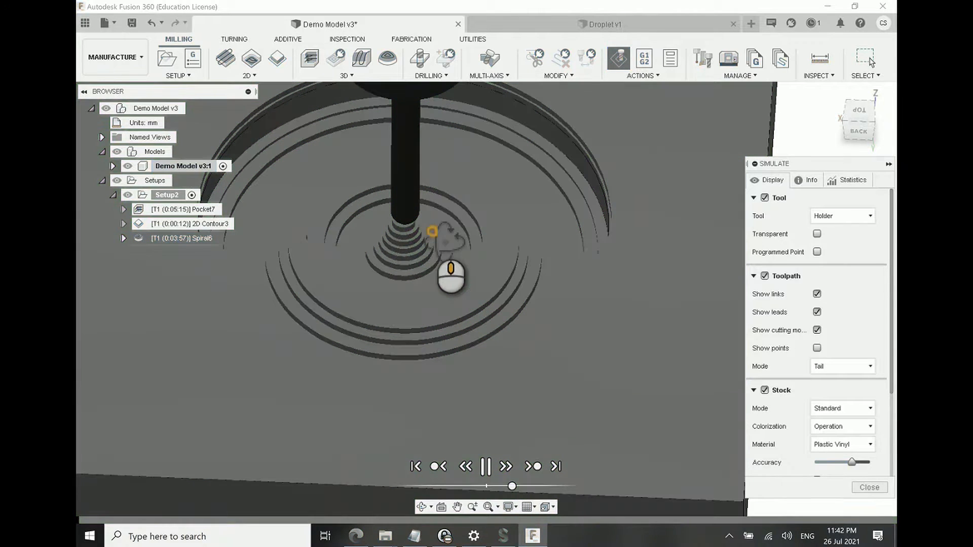
pyautogui.keyDown('shift'); pyautogui.moveTo(433, 232); pyautogui.dragTo(424, 237, button='middle'); pyautogui.keyUp('shift')
pyautogui.scroll(3, 424, 237)
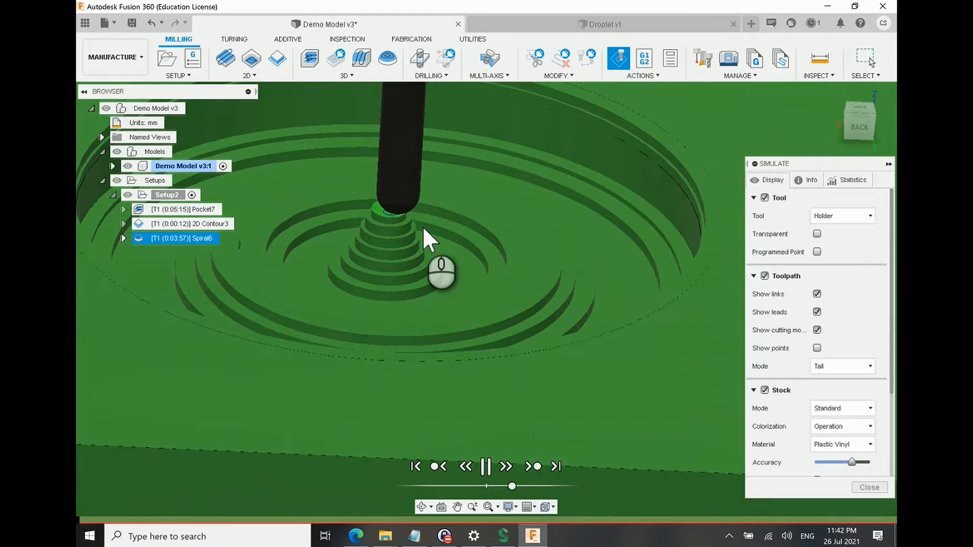
pyautogui.click(535, 486)
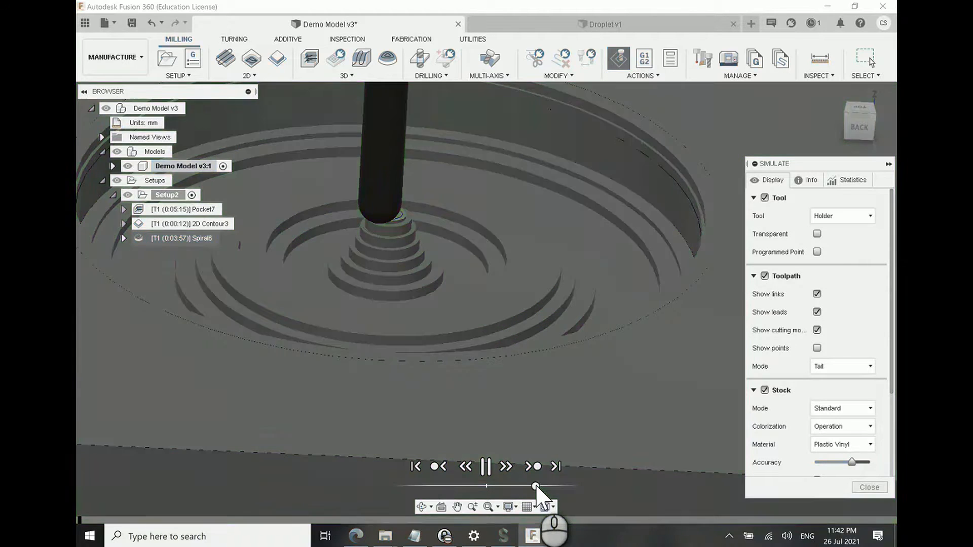
pyautogui.moveTo(536, 486); pyautogui.dragTo(572, 486)
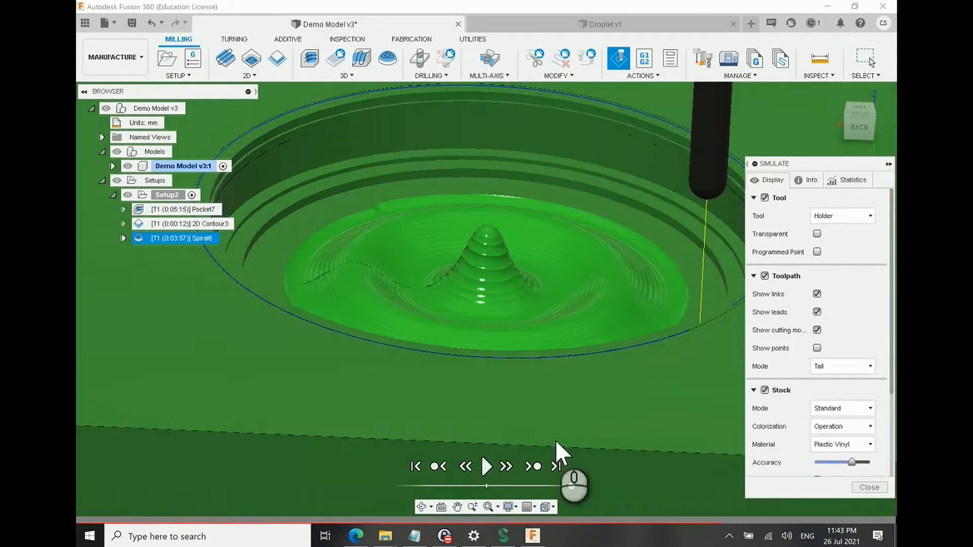
# Step: Examine the simulated surface finish on the central peak, ripples and pocket rim from several angles, especially the steps on the peak's steep sides
pyautogui.keyDown('shift'); pyautogui.moveTo(561, 456); pyautogui.dragTo(585, 330, button='middle'); pyautogui.keyUp('shift')
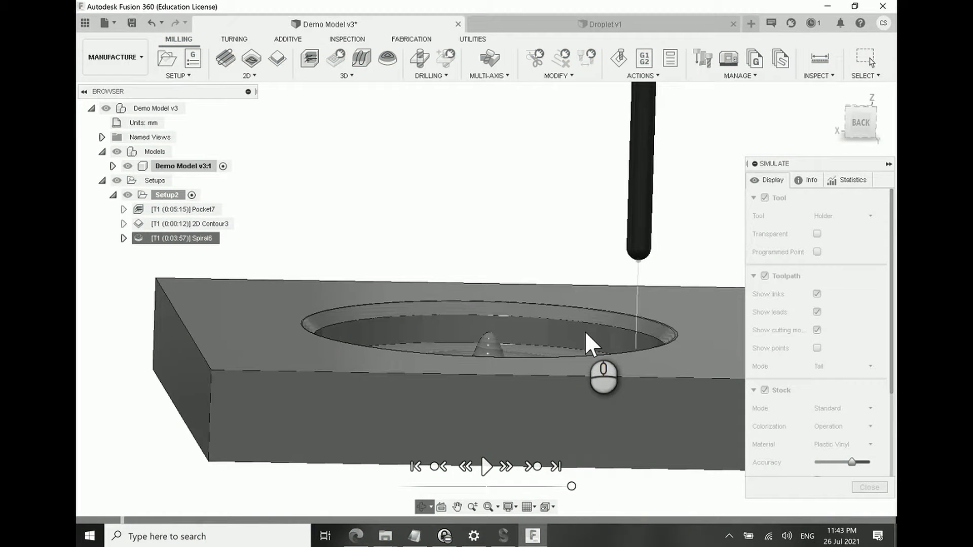
pyautogui.scroll(3, 585, 330)
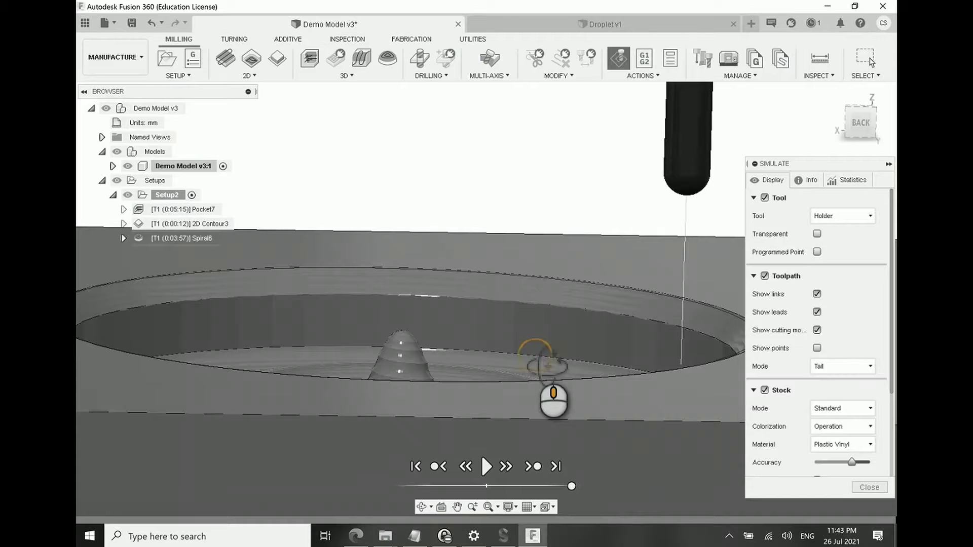
pyautogui.scroll(2, 522, 420)
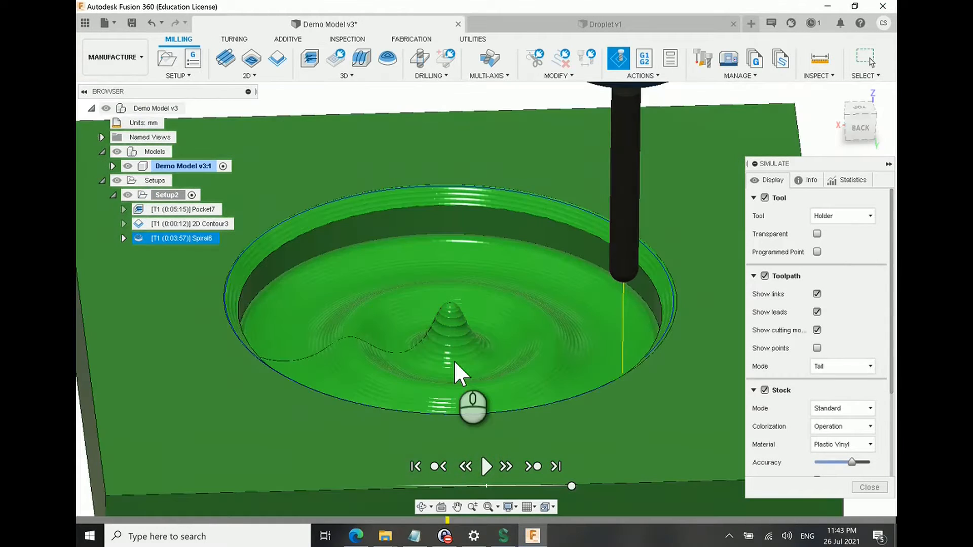
pyautogui.scroll(3, 431, 329)
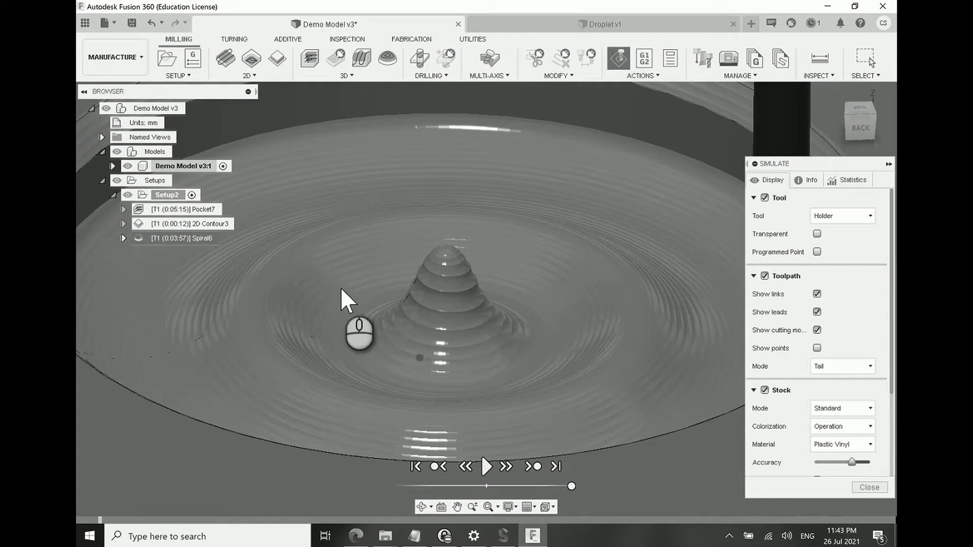
pyautogui.keyDown('shift'); pyautogui.moveTo(341, 290); pyautogui.dragTo(309, 336, button='middle'); pyautogui.keyUp('shift')
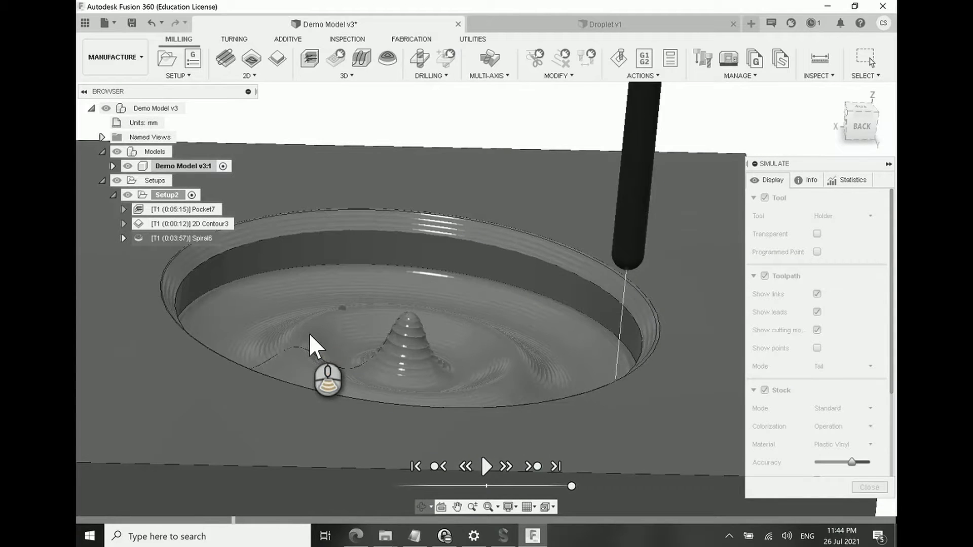
pyautogui.scroll(-2, 310, 336)
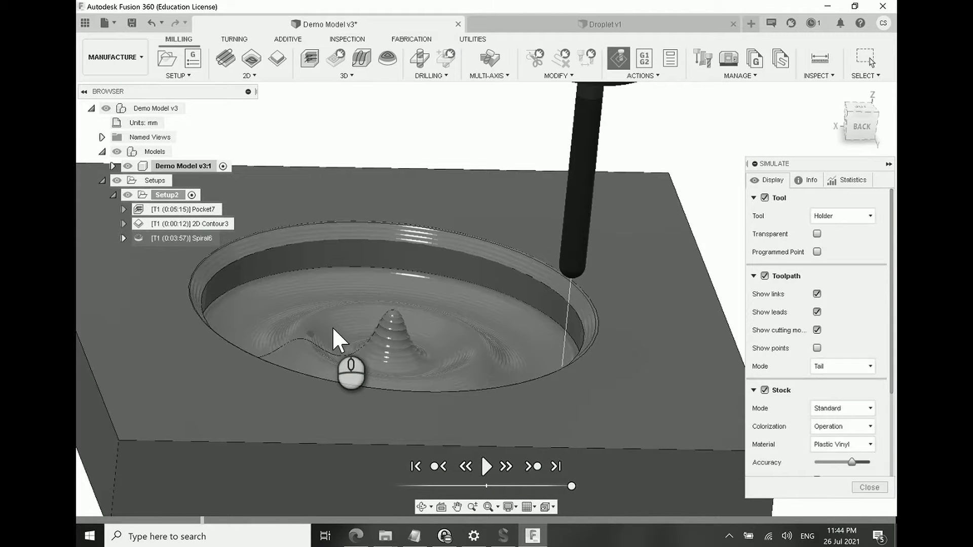
pyautogui.scroll(4, 333, 326)
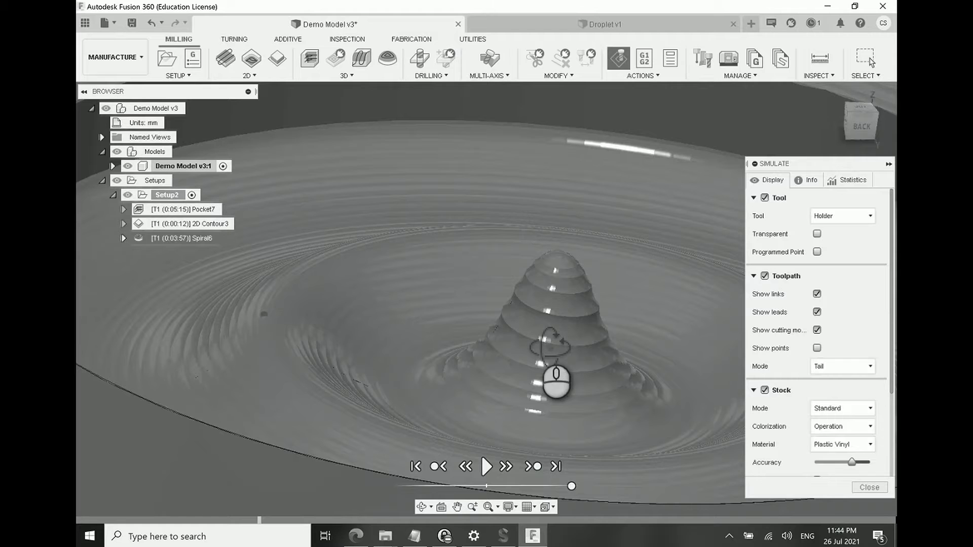
pyautogui.keyDown('shift'); pyautogui.moveTo(540, 341); pyautogui.dragTo(494, 358, button='middle'); pyautogui.keyUp('shift')
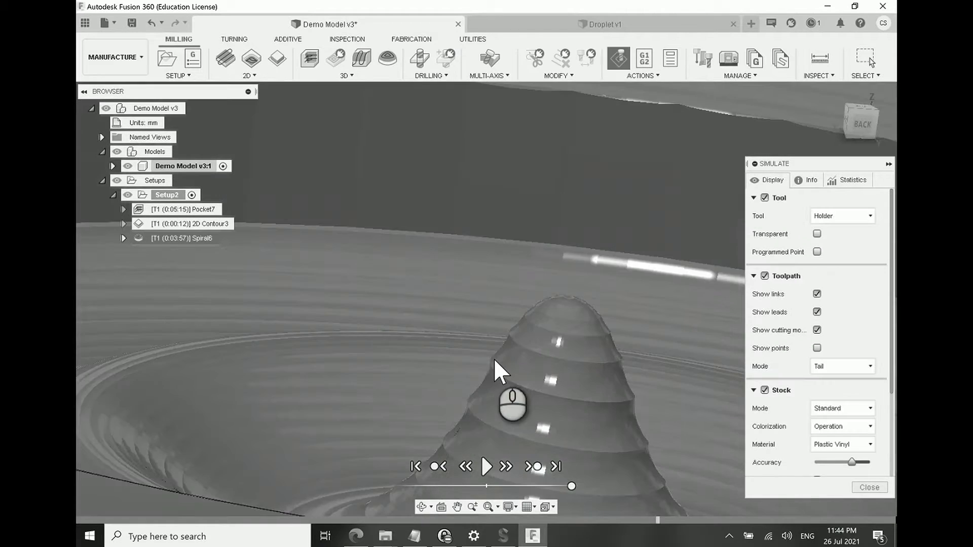
pyautogui.click(470, 409)
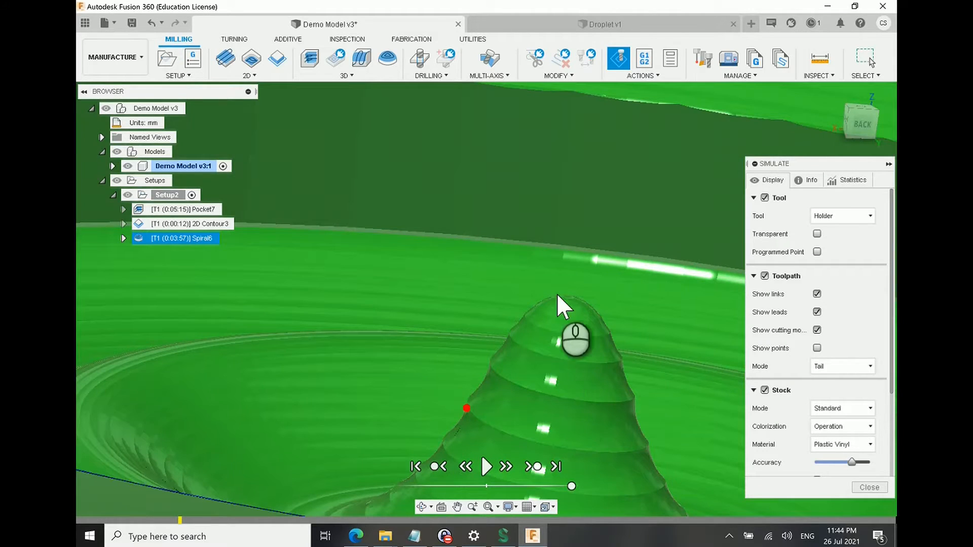
pyautogui.scroll(-3, 561, 287)
pyautogui.moveTo(564, 319); pyautogui.dragTo(561, 250, button='middle')
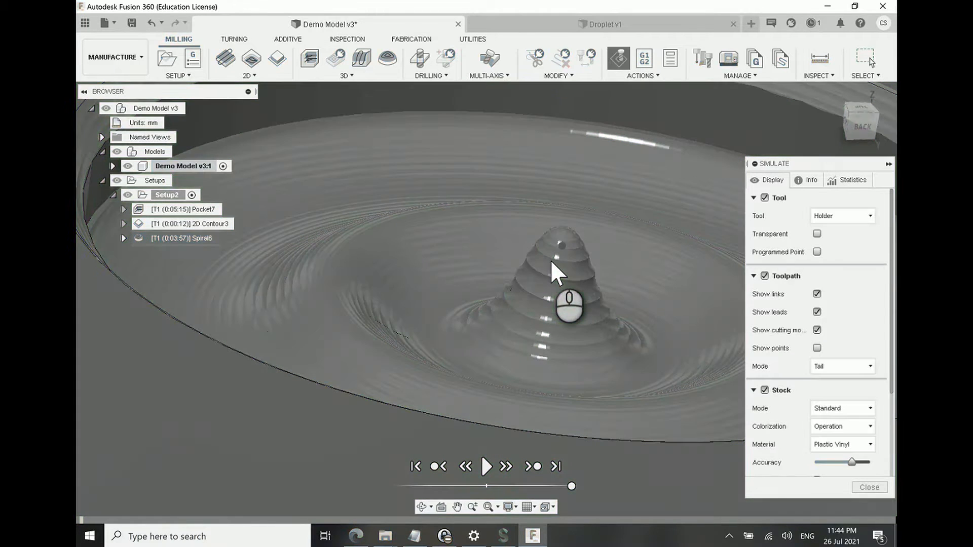
pyautogui.click(562, 246)
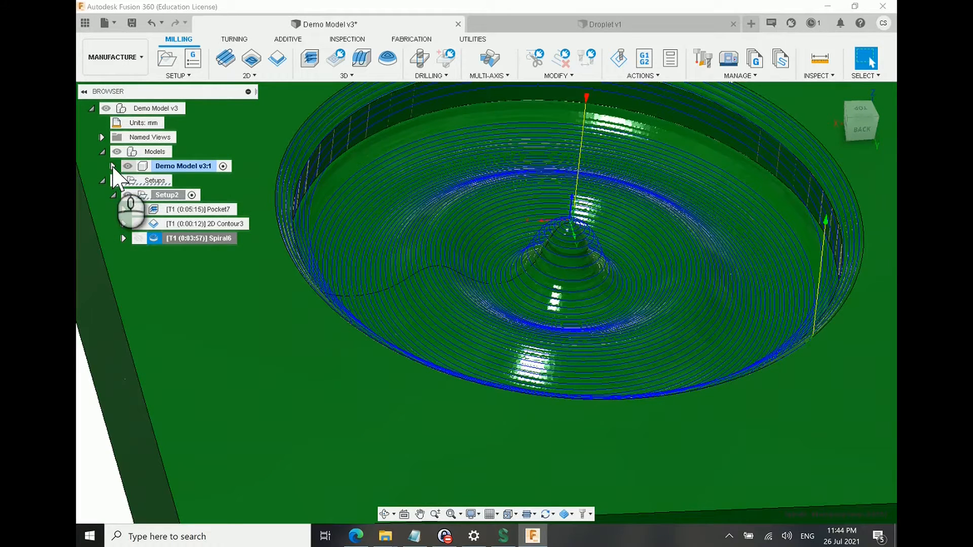
# Step: Show Sketch5 from the model's sketches and check where its circle lies beneath the central peak
pyautogui.click(113, 166)
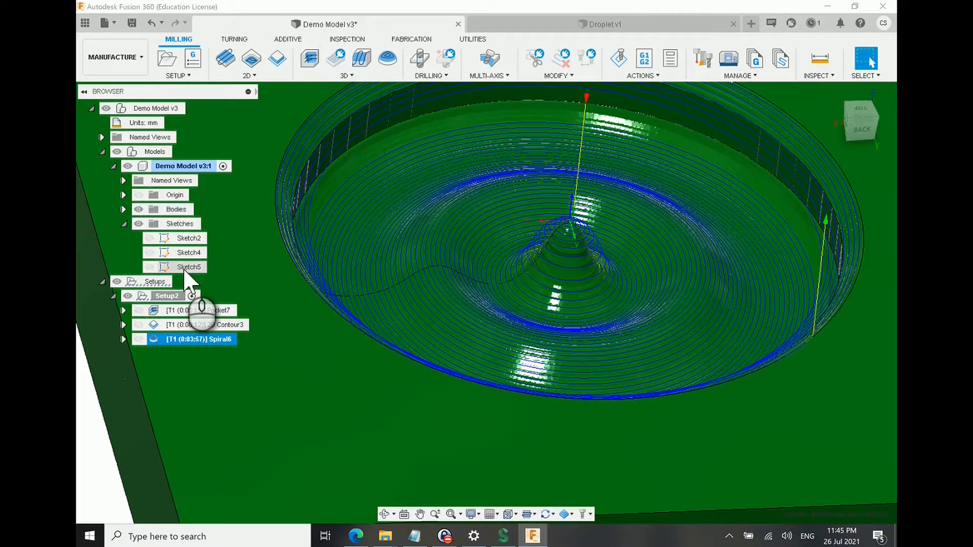
pyautogui.click(184, 269)
pyautogui.scroll(-2, 314, 280)
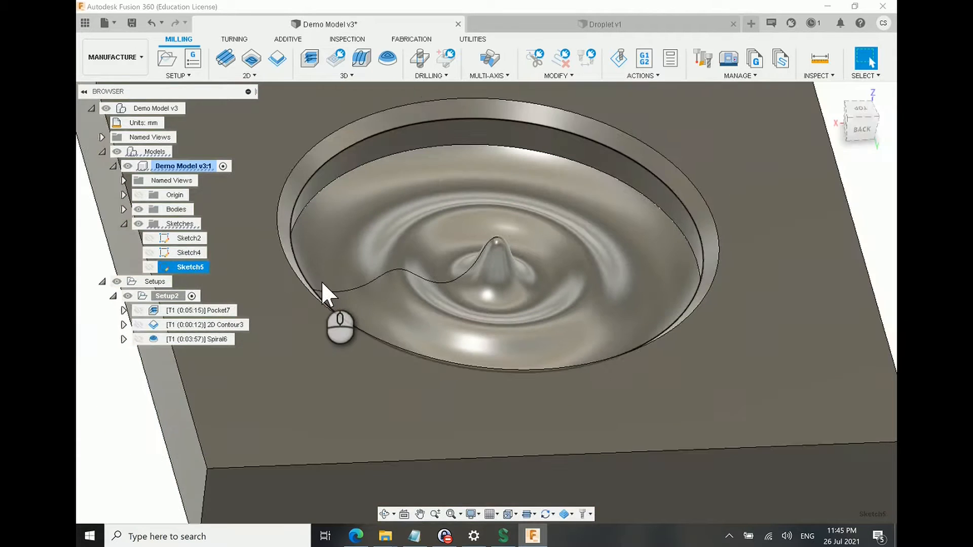
pyautogui.scroll(-3, 321, 280)
pyautogui.click(149, 267)
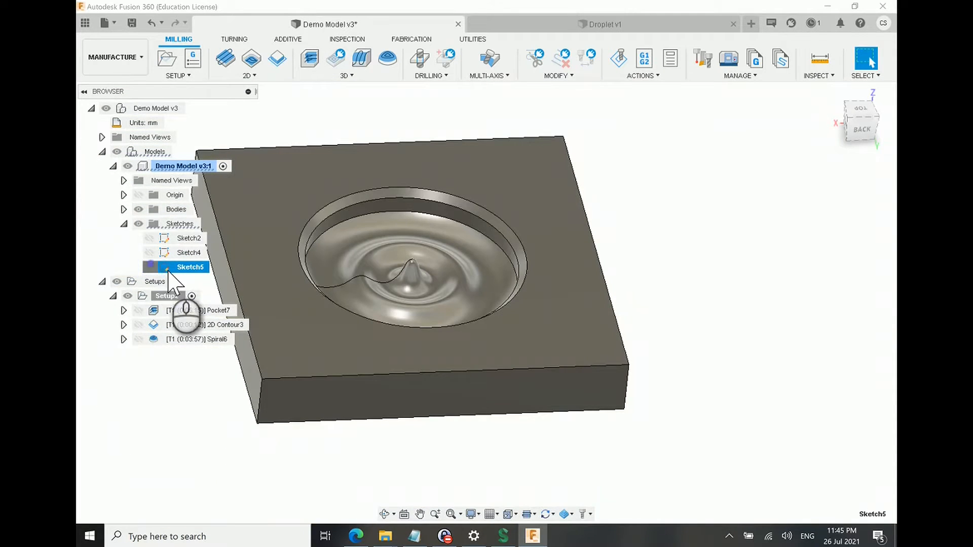
pyautogui.keyDown('shift'); pyautogui.moveTo(434, 282); pyautogui.dragTo(427, 288, button='middle'); pyautogui.keyUp('shift')
pyautogui.click(415, 306)
pyautogui.scroll(4, 415, 310)
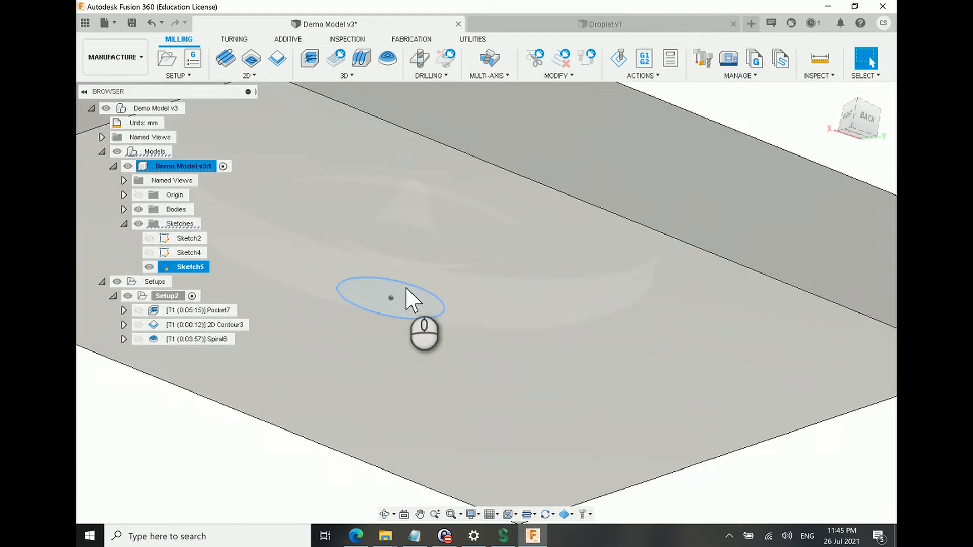
pyautogui.moveTo(429, 289)
pyautogui.keyDown('shift'); pyautogui.mouseDown(button='middle')
pyautogui.moveTo(431, 316)
pyautogui.moveTo(411, 339)
pyautogui.moveTo(417, 300)
pyautogui.mouseUp(button='middle'); pyautogui.keyUp('shift')
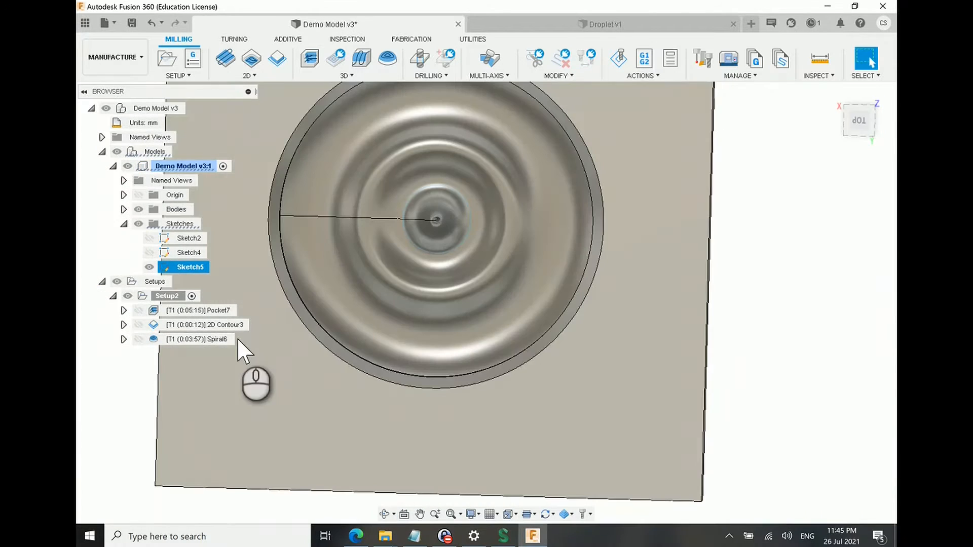
# Step: Add the Sketch5 circle beneath the central peak as a second machining boundary of Spiral6 and regenerate the toolpath
pyautogui.click(222, 339)
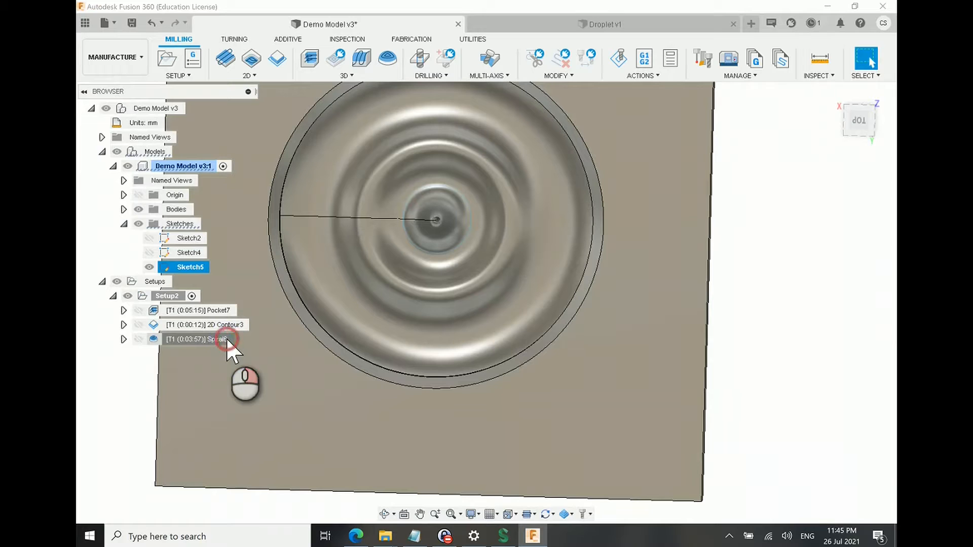
pyautogui.rightClick(226, 340)
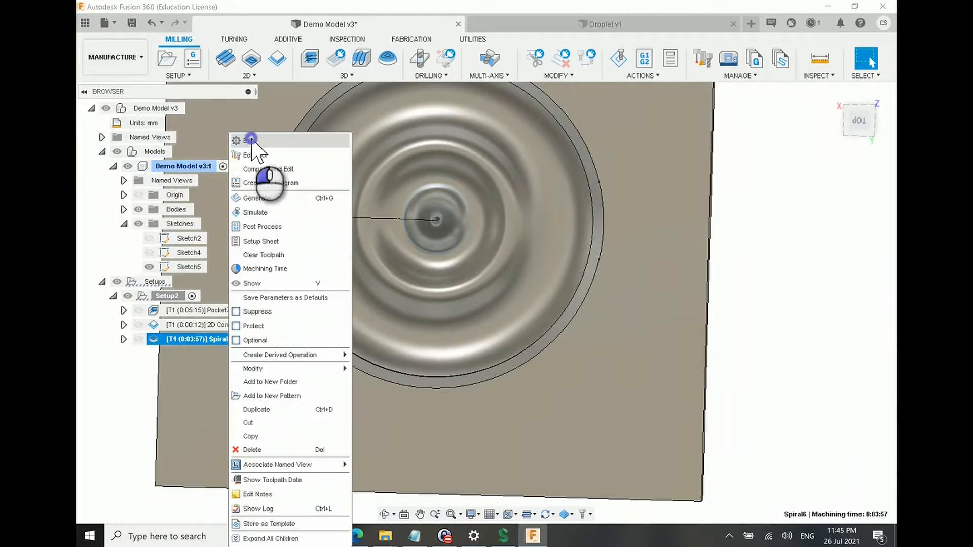
pyautogui.click(250, 140)
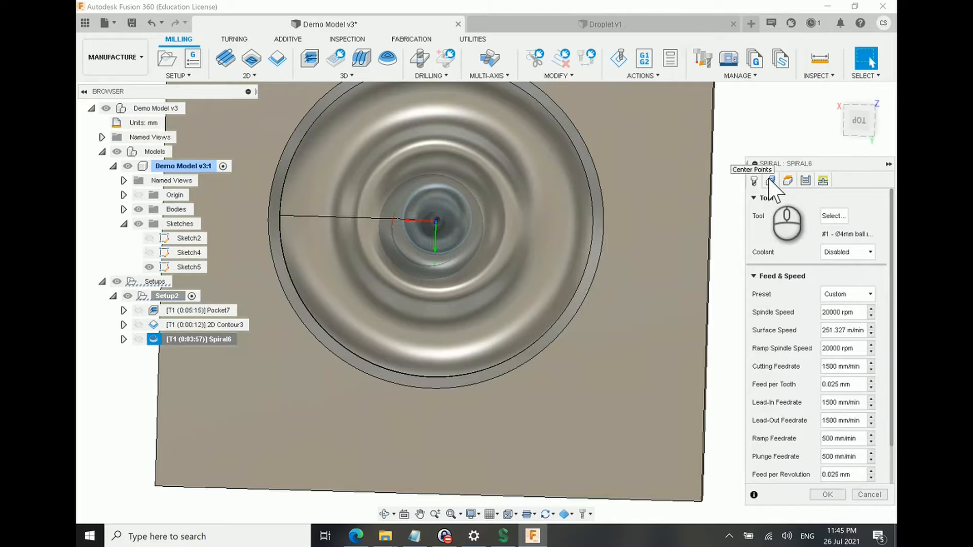
pyautogui.click(769, 179)
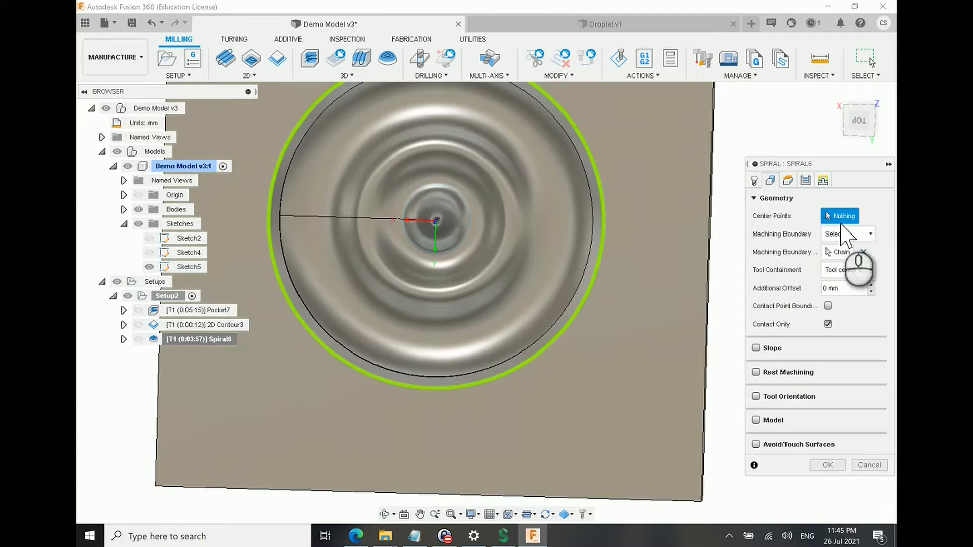
pyautogui.click(840, 253)
pyautogui.keyDown('shift'); pyautogui.moveTo(602, 238); pyautogui.dragTo(606, 210, button='middle'); pyautogui.keyUp('shift')
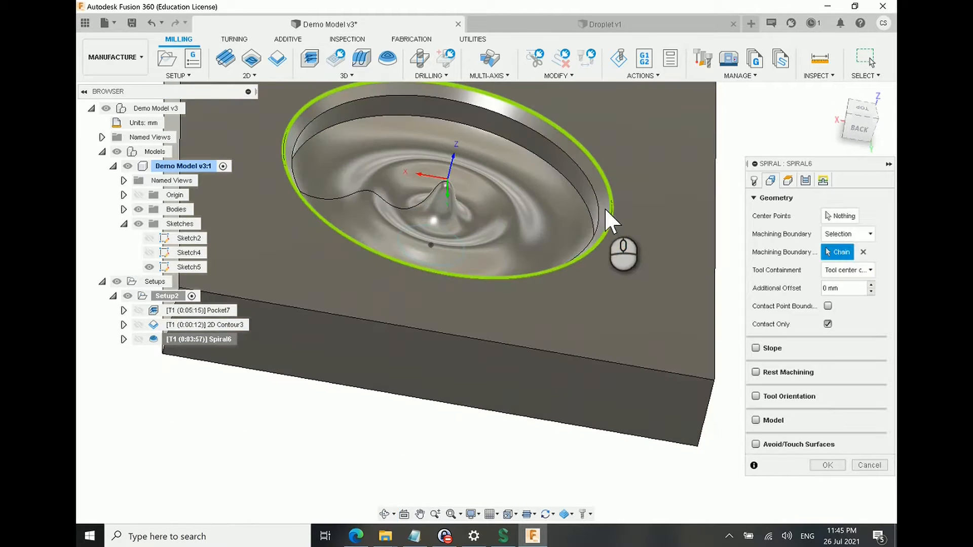
pyautogui.scroll(-3, 607, 213)
pyautogui.scroll(3, 605, 195)
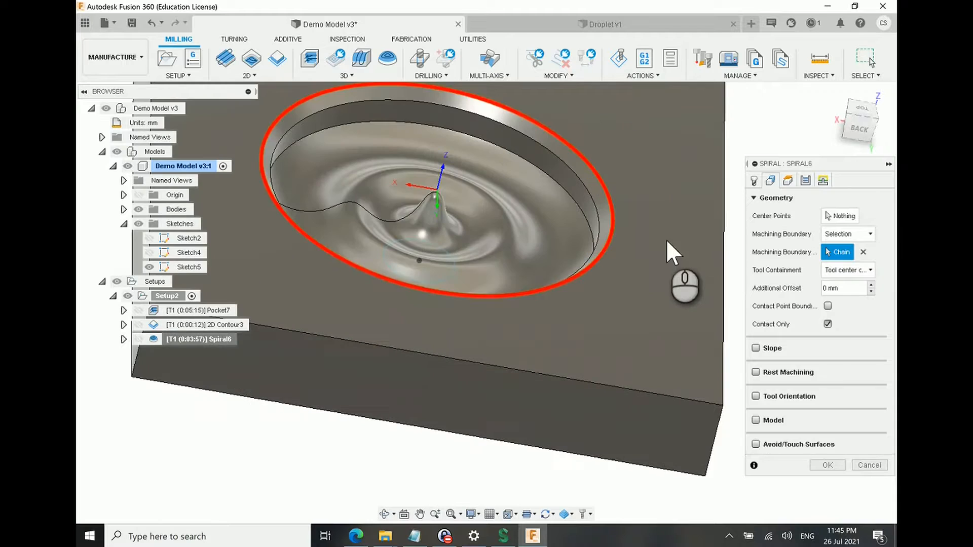
pyautogui.keyDown('shift'); pyautogui.moveTo(628, 239); pyautogui.dragTo(607, 254, button='middle'); pyautogui.keyUp('shift')
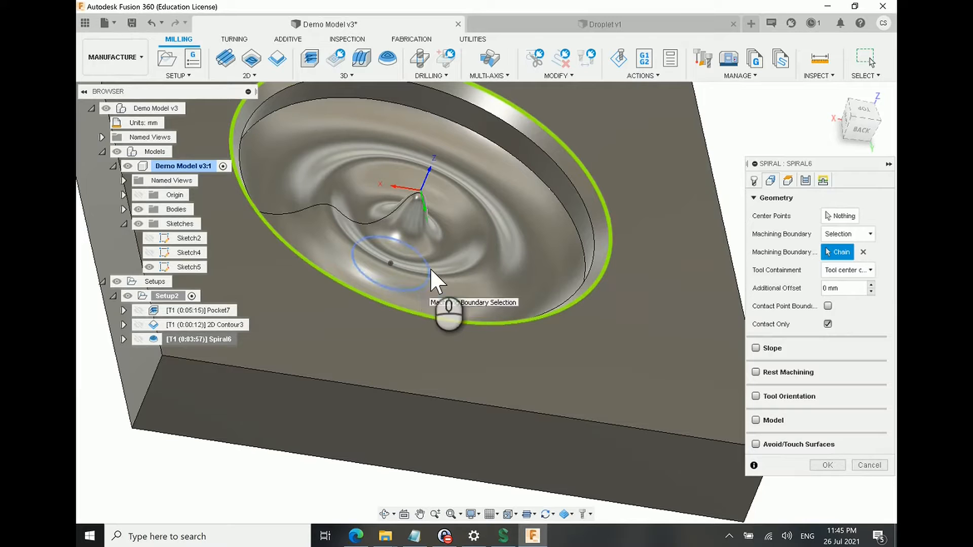
pyautogui.click(416, 284)
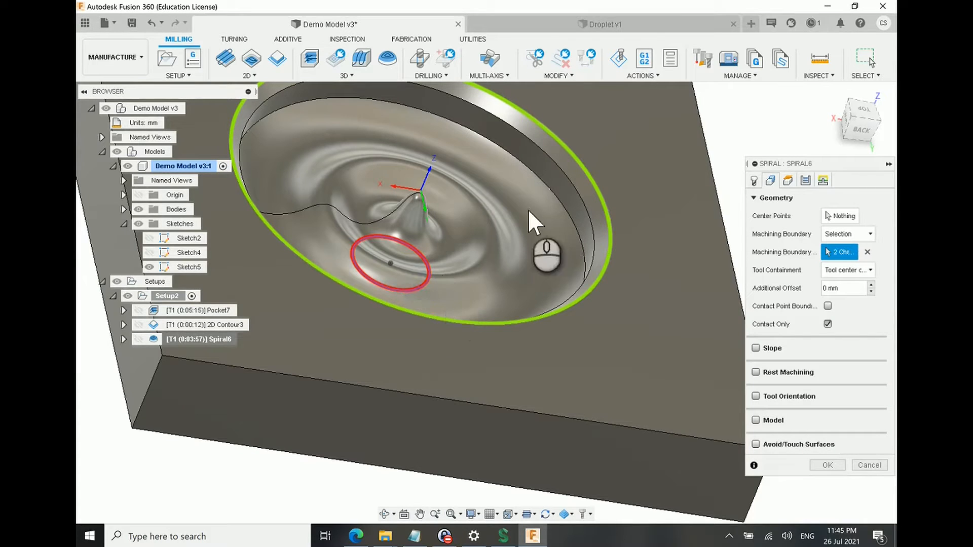
pyautogui.keyDown('shift'); pyautogui.moveTo(514, 272); pyautogui.dragTo(556, 300, button='middle'); pyautogui.keyUp('shift')
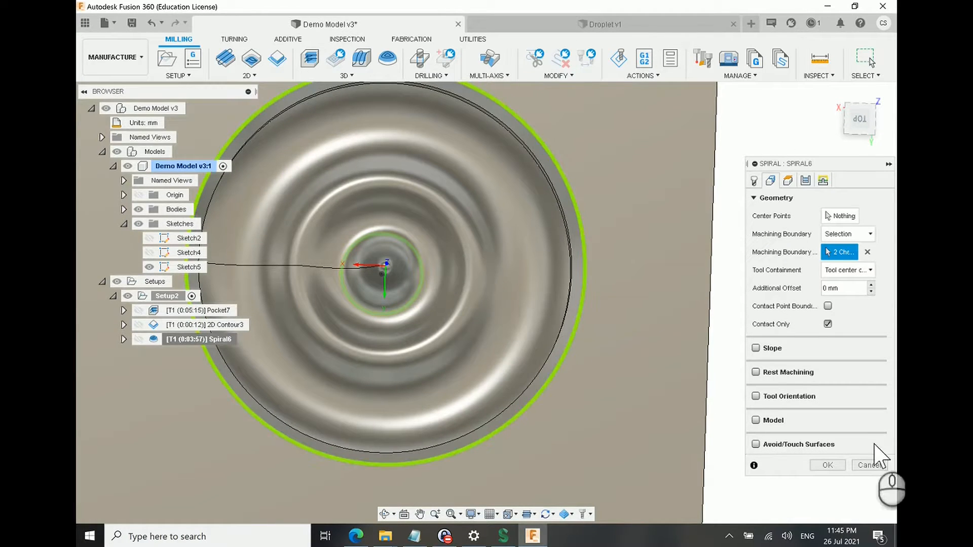
pyautogui.click(829, 464)
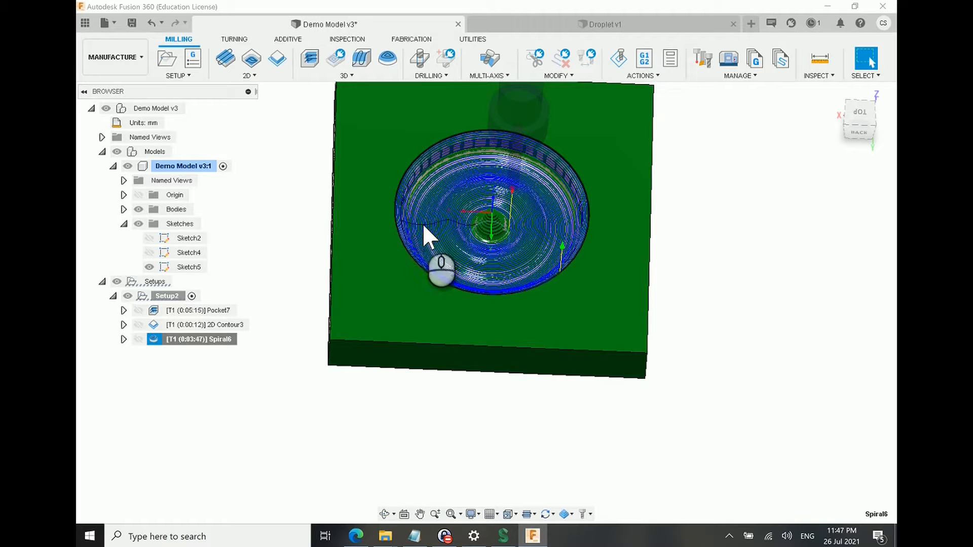
# Step: Examine where the regenerated Spiral6 passes run around the central peak and across the ripples
pyautogui.scroll(-2, 497, 263)
pyautogui.scroll(5, 504, 248)
pyautogui.moveTo(505, 251)
pyautogui.keyDown('shift'); pyautogui.mouseDown(button='middle')
pyautogui.moveTo(497, 219)
pyautogui.moveTo(511, 212)
pyautogui.moveTo(502, 235)
pyautogui.mouseUp(button='middle'); pyautogui.keyUp('shift')
pyautogui.scroll(-5, 494, 182)
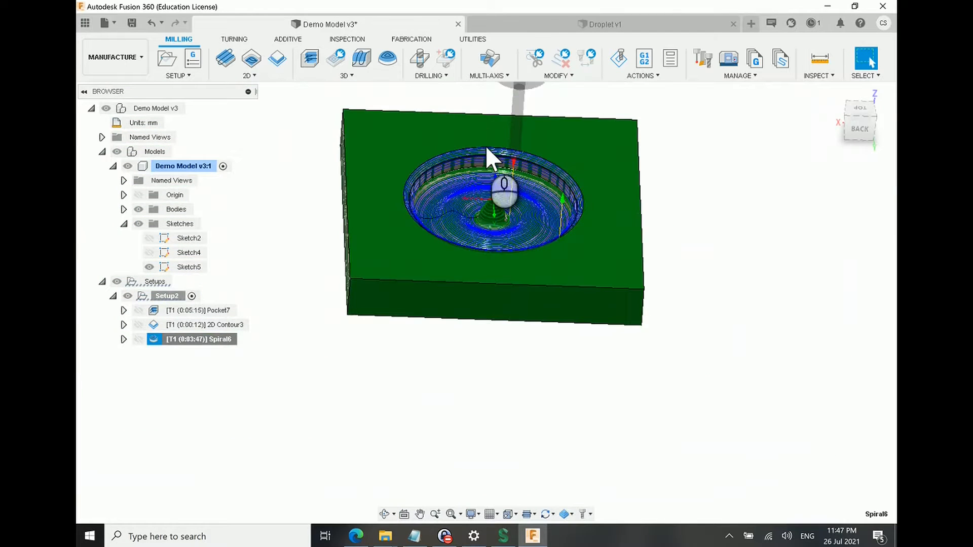
pyautogui.scroll(3, 494, 172)
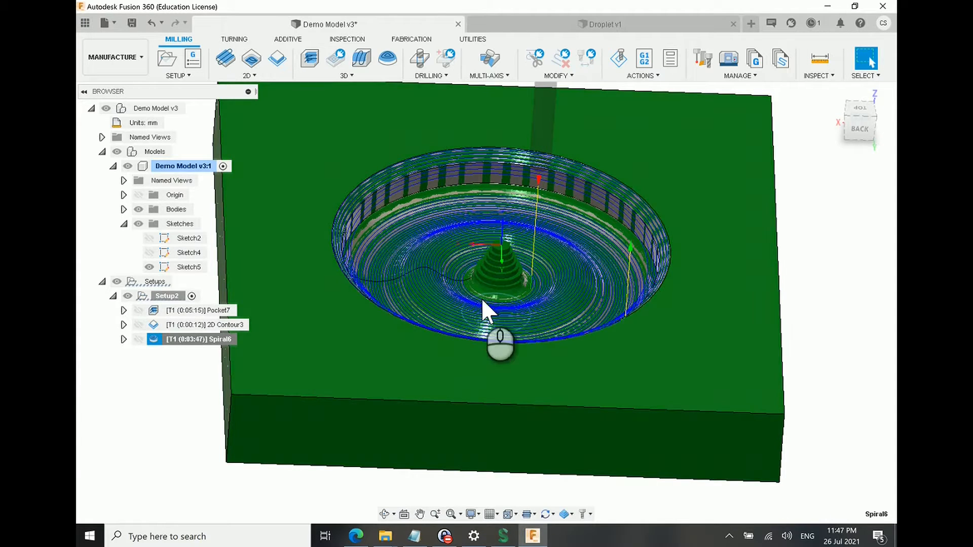
pyautogui.scroll(-2, 510, 275)
pyautogui.scroll(5, 528, 303)
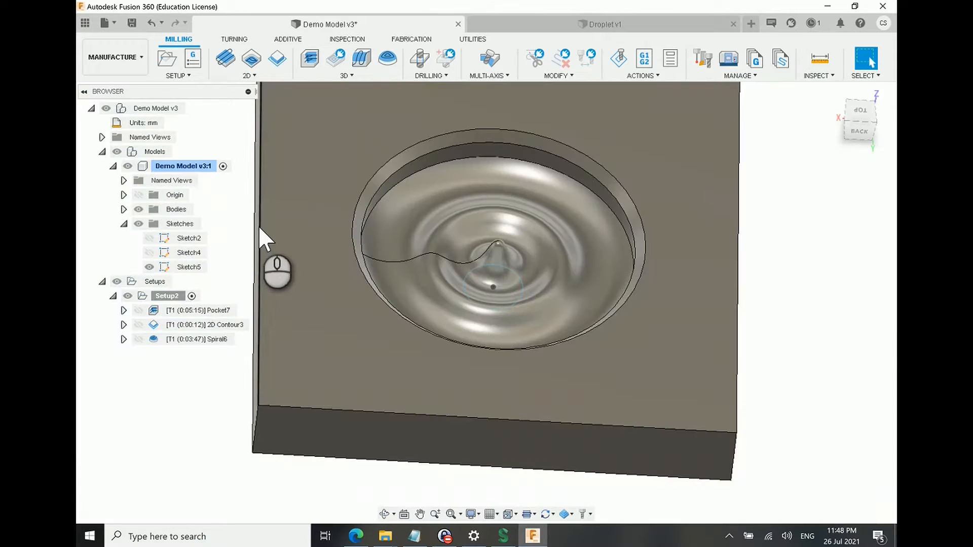
# Step: Create another 3D Spiral operation confined to the Sketch5 circle, using Selection as the machining boundary type
pyautogui.click(346, 75)
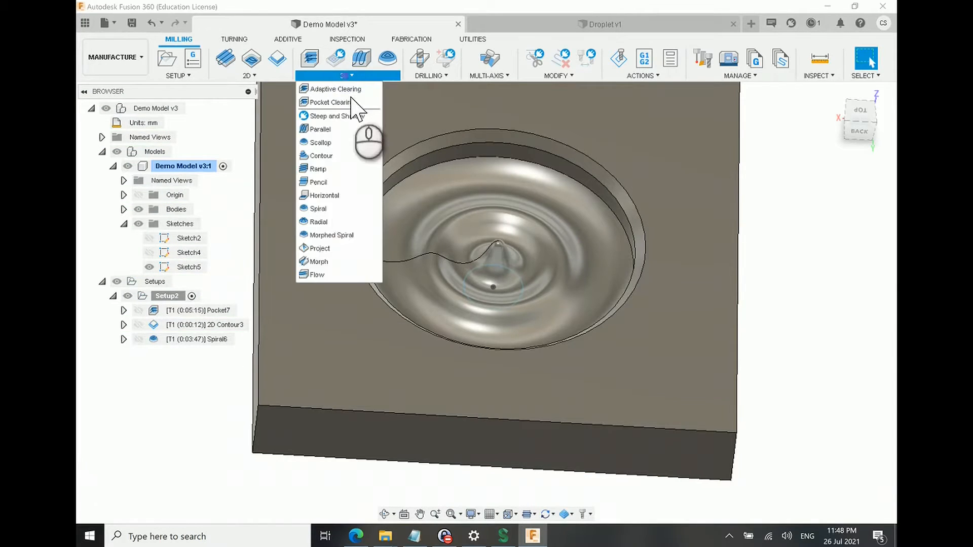
pyautogui.click(334, 209)
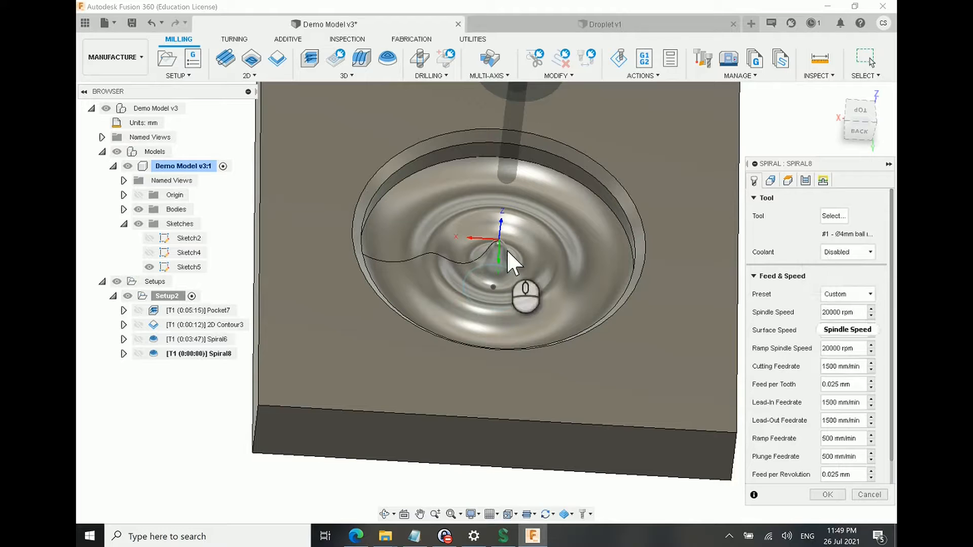
pyautogui.click(770, 181)
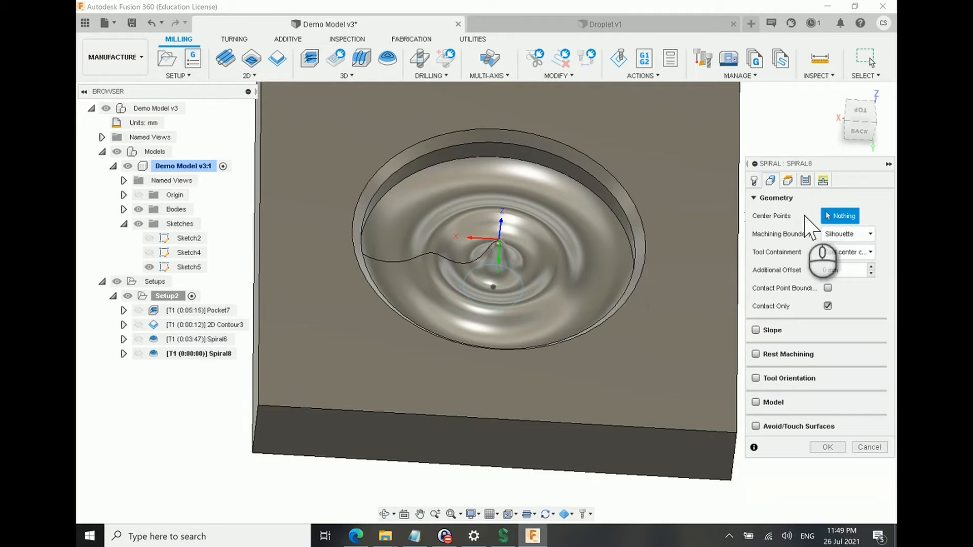
pyautogui.click(870, 252)
pyautogui.click(868, 257)
pyautogui.click(869, 234)
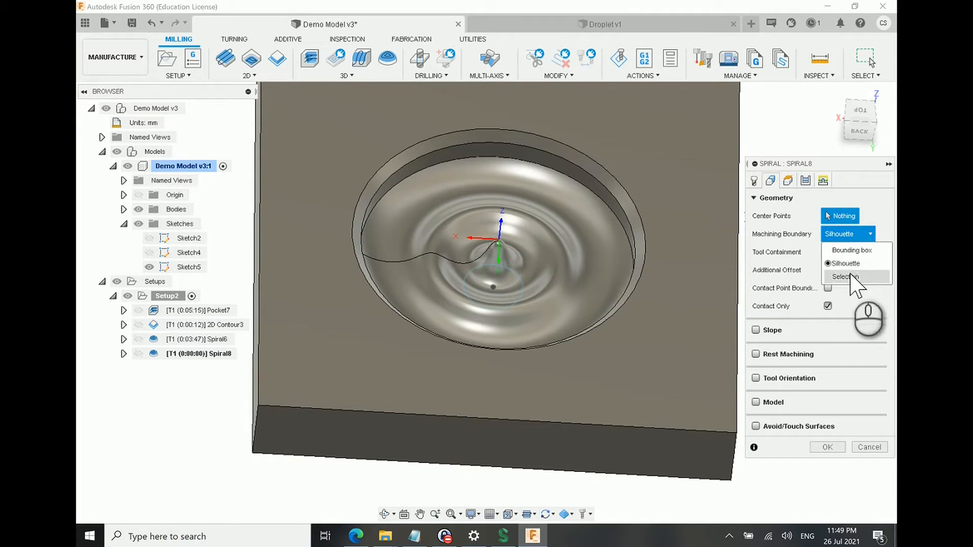
pyautogui.click(845, 276)
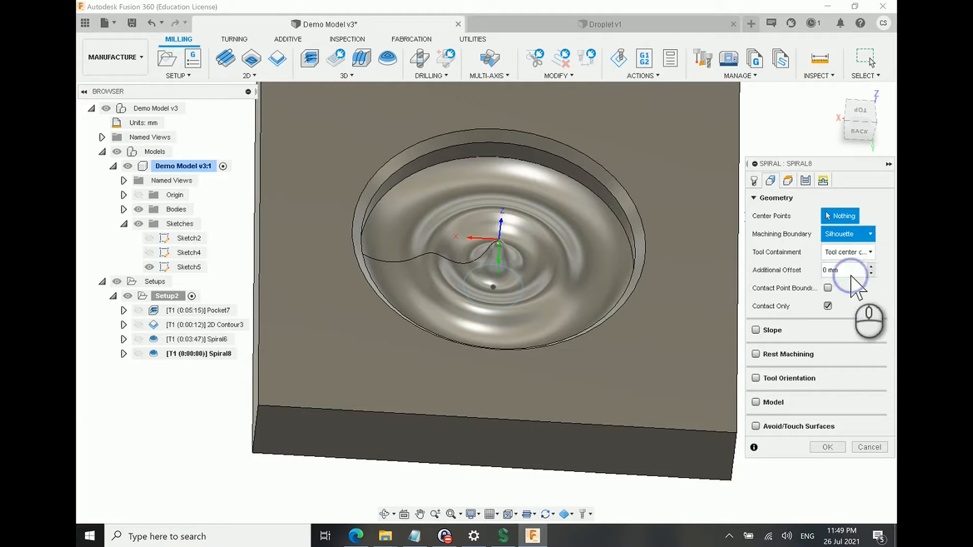
pyautogui.click(522, 284)
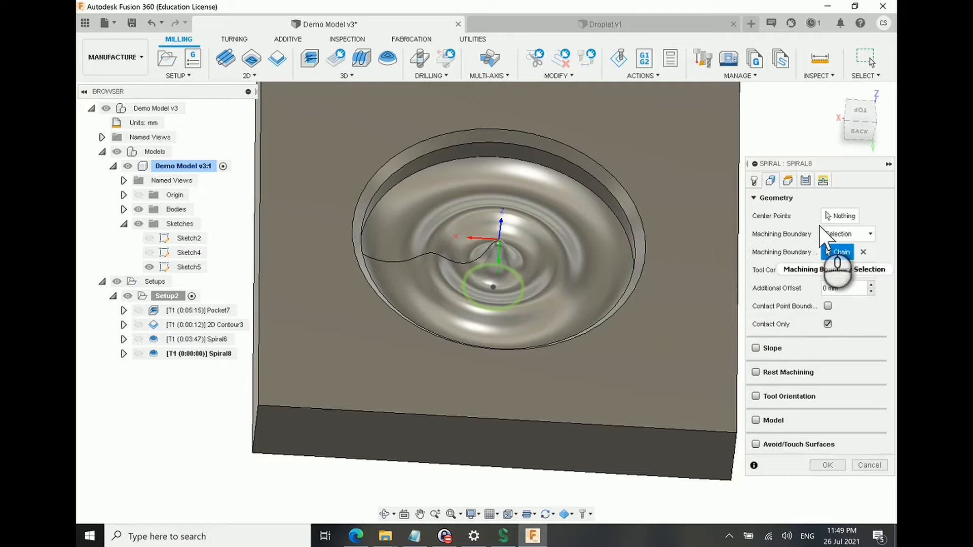
# Step: Set the new spiral's stepover to 0.2 mm and generate its toolpath
pyautogui.click(805, 180)
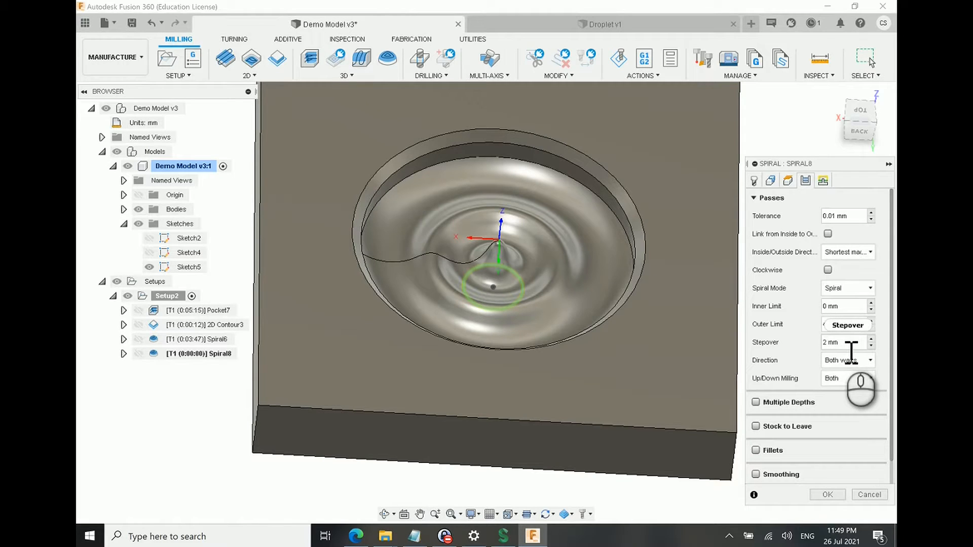
pyautogui.click(856, 345)
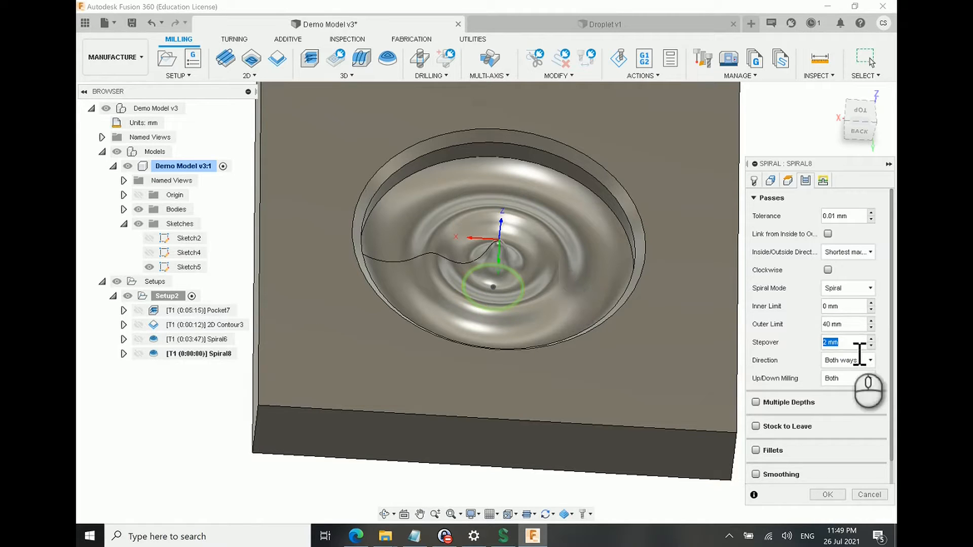
pyautogui.write('.2')
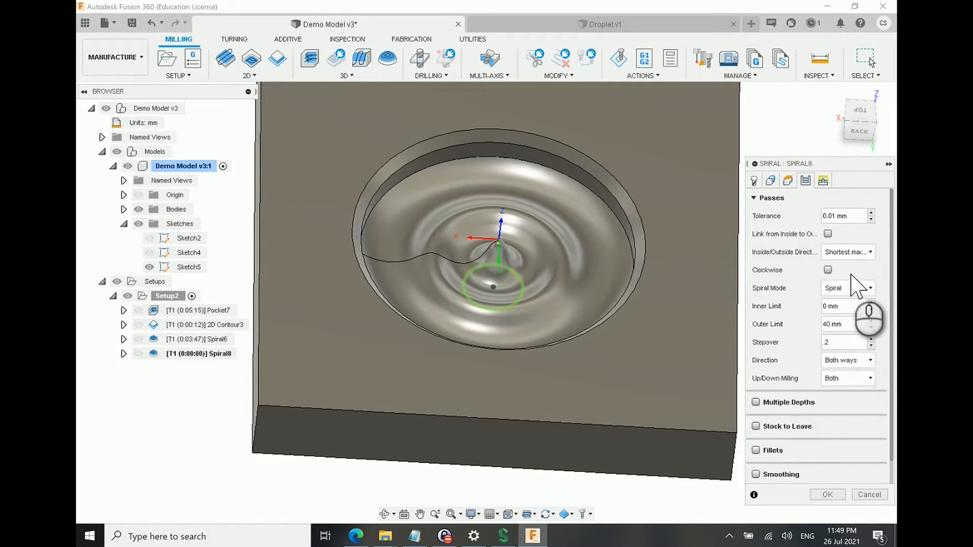
pyautogui.click(827, 494)
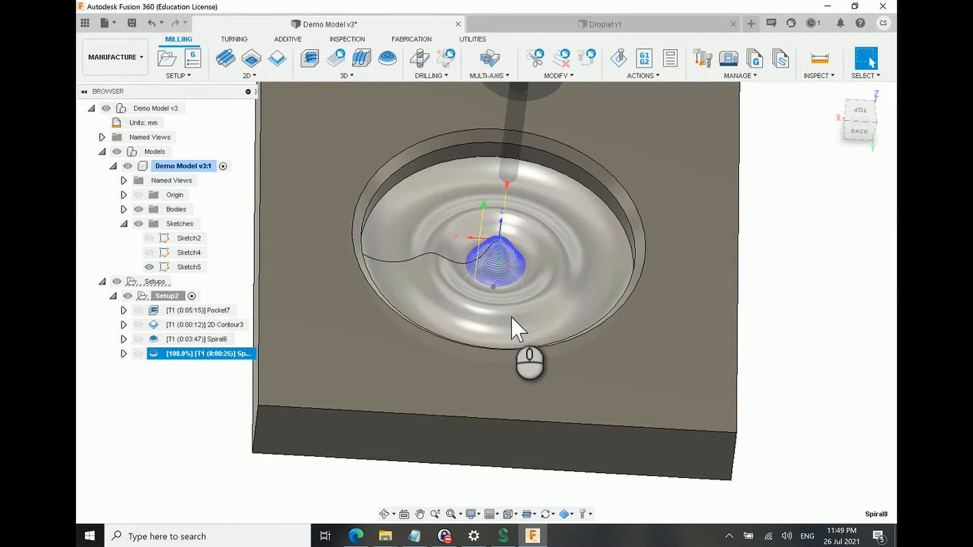
# Step: Inspect the spacing of the new spiral's passes up close on the central peak's steep sides
pyautogui.scroll(5, 499, 269)
pyautogui.scroll(3, 497, 268)
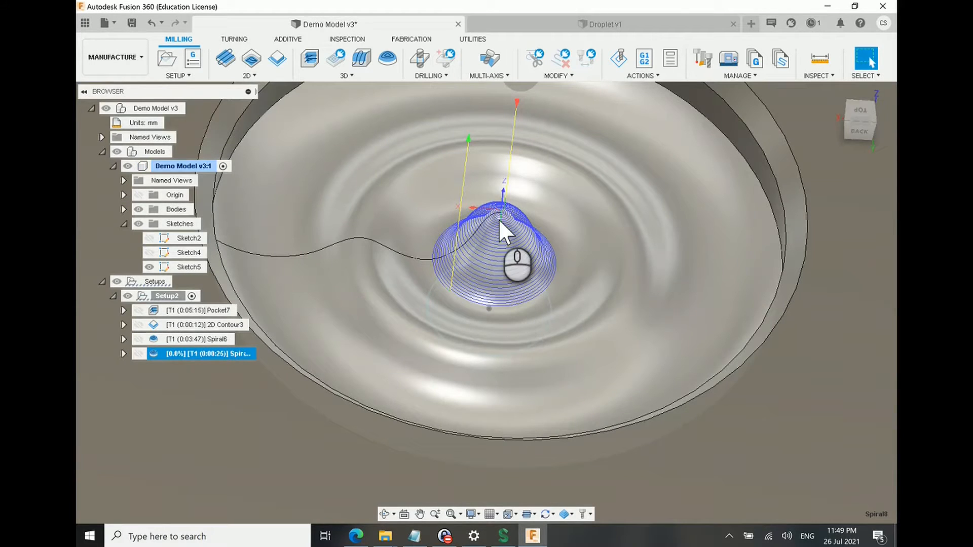
pyautogui.keyDown('shift'); pyautogui.moveTo(529, 276); pyautogui.dragTo(502, 235, button='middle'); pyautogui.keyUp('shift')
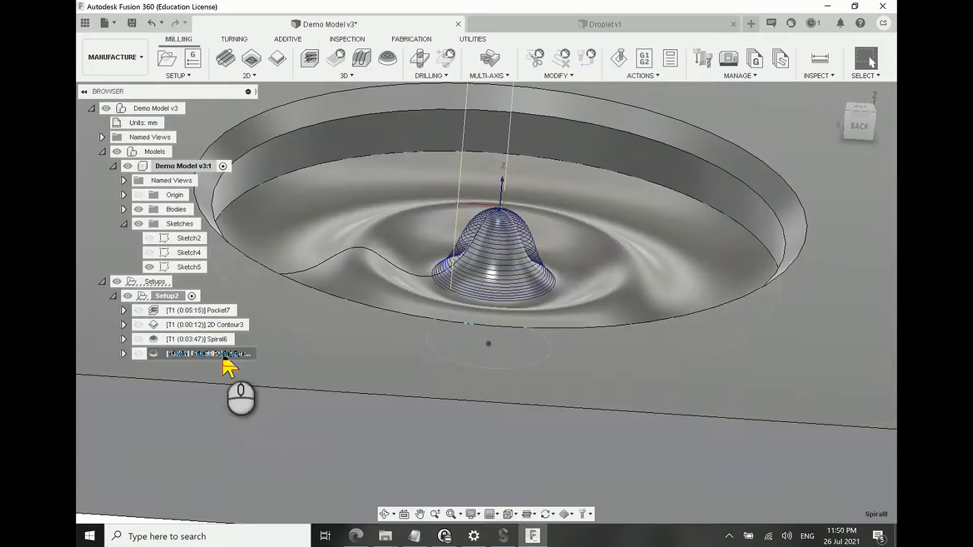
pyautogui.click(223, 354)
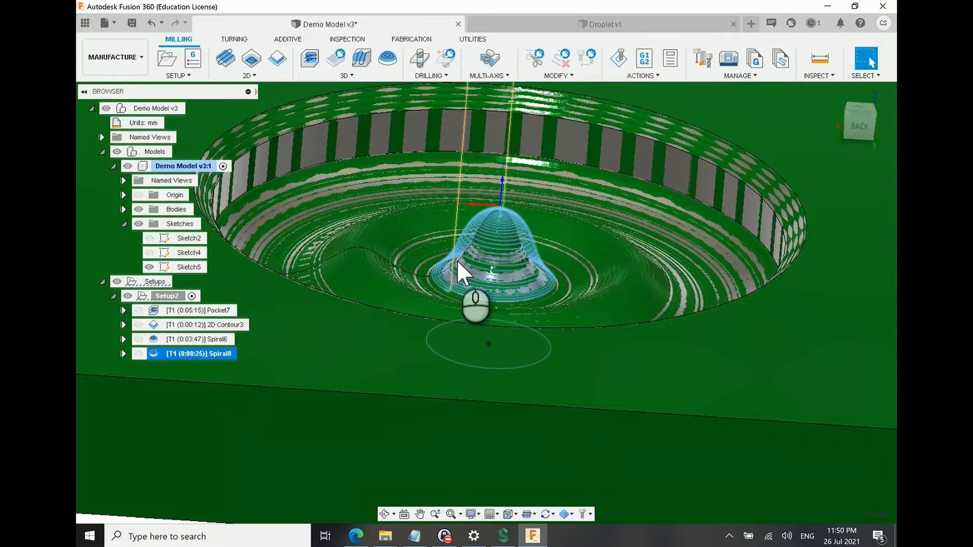
pyautogui.scroll(5, 457, 259)
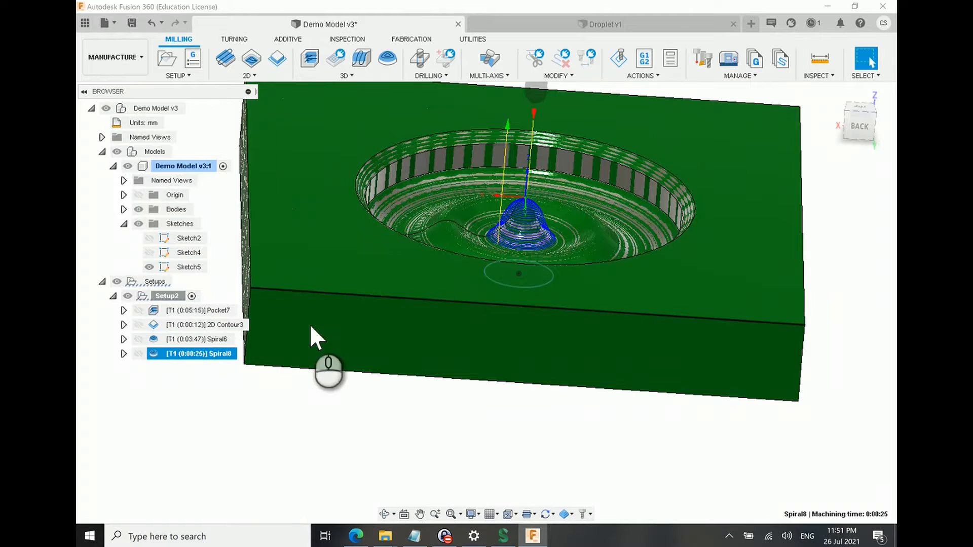
# Step: Reorder the operations in Setup2 so that Spiral8 is machined before Spiral6, and check Spiral8's toolpath
pyautogui.moveTo(212, 338); pyautogui.dragTo(200, 363)
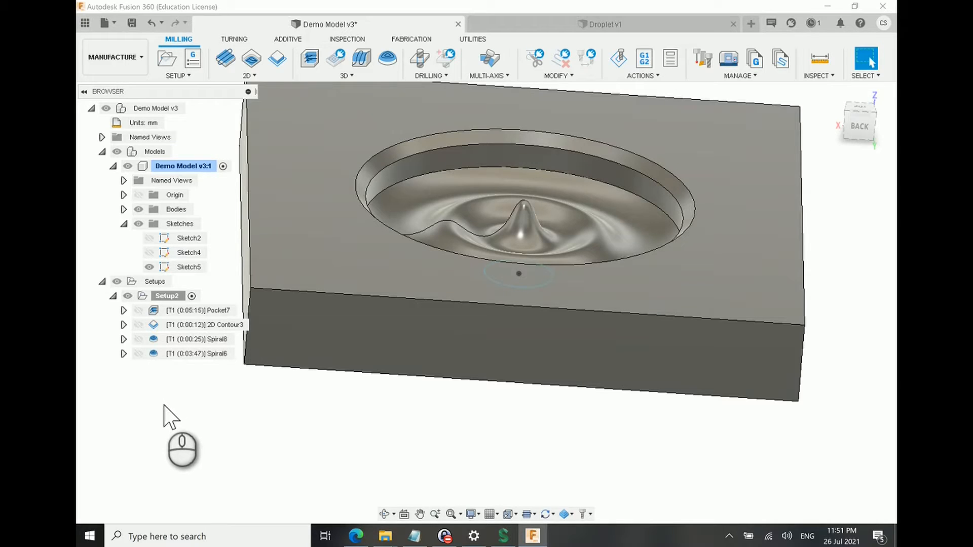
pyautogui.click(201, 340)
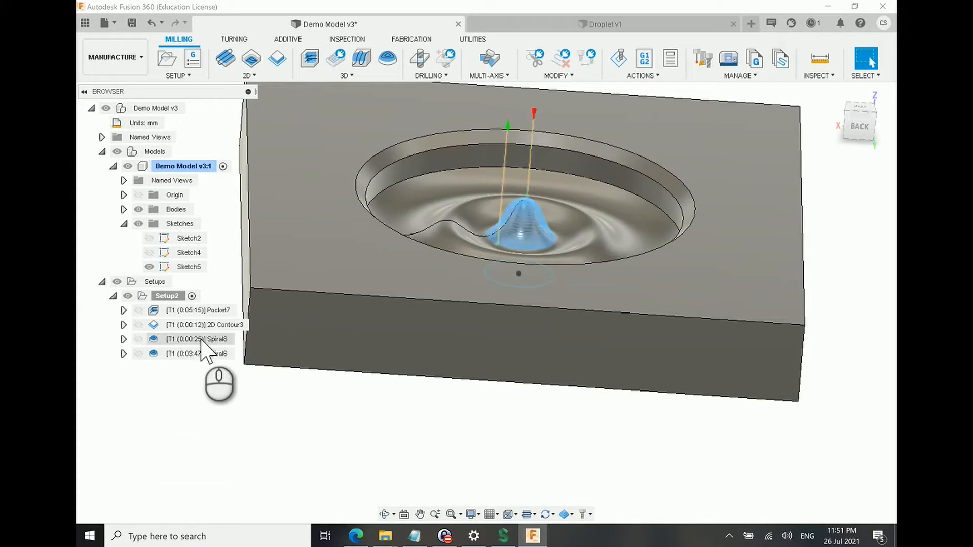
pyautogui.click(189, 402)
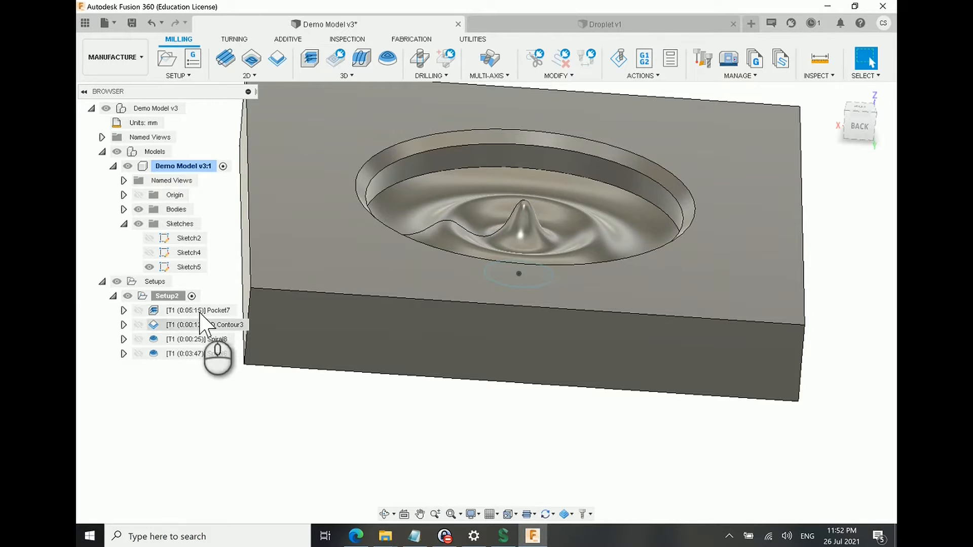
# Step: Review the toolpaths of Pocket7, 2D Contour3 and Spiral8 in their machining order
pyautogui.click(170, 311)
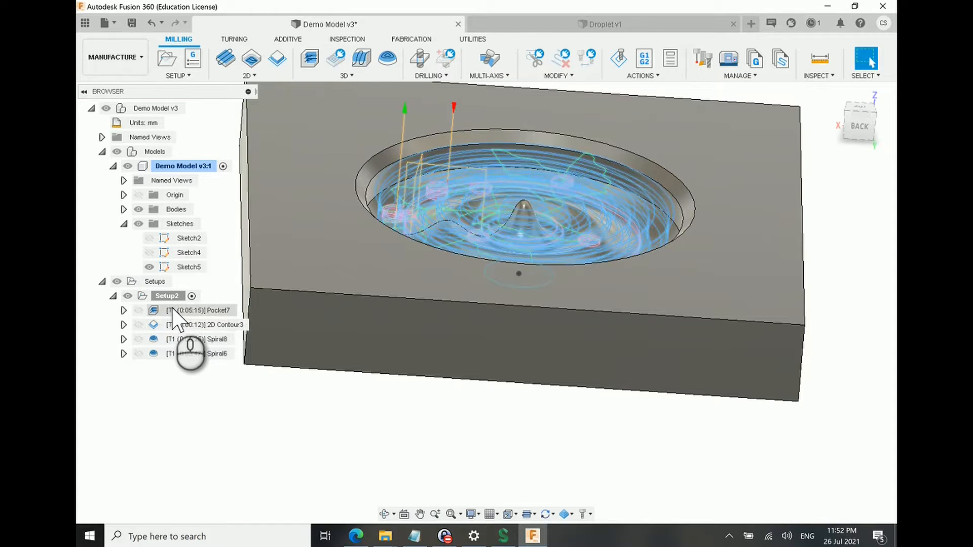
pyautogui.click(174, 340)
pyautogui.click(174, 310)
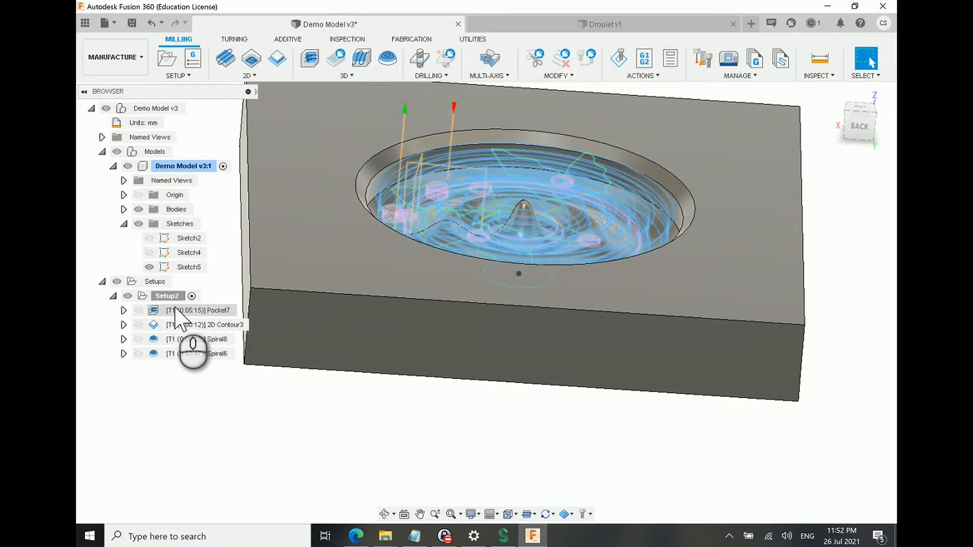
pyautogui.click(172, 324)
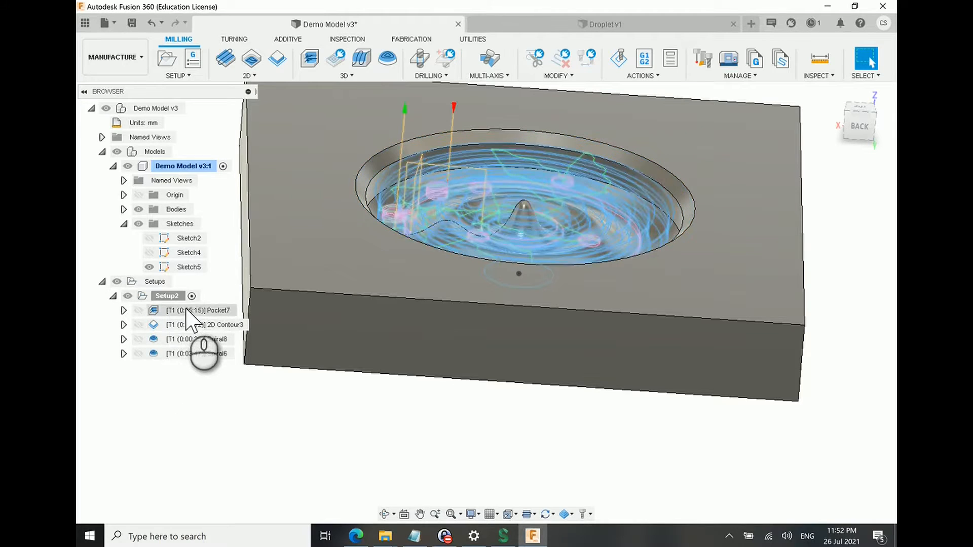
pyautogui.click(175, 313)
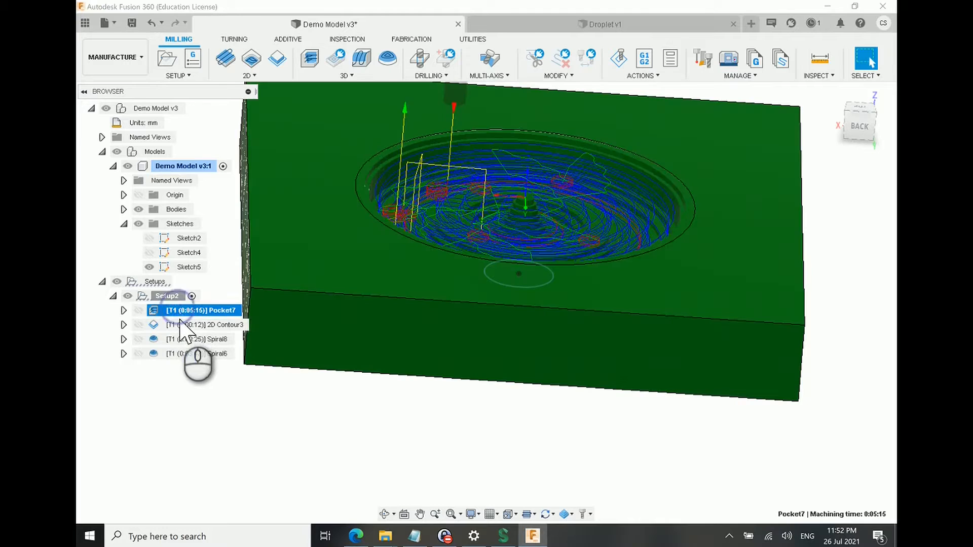
pyautogui.click(183, 325)
pyautogui.click(182, 339)
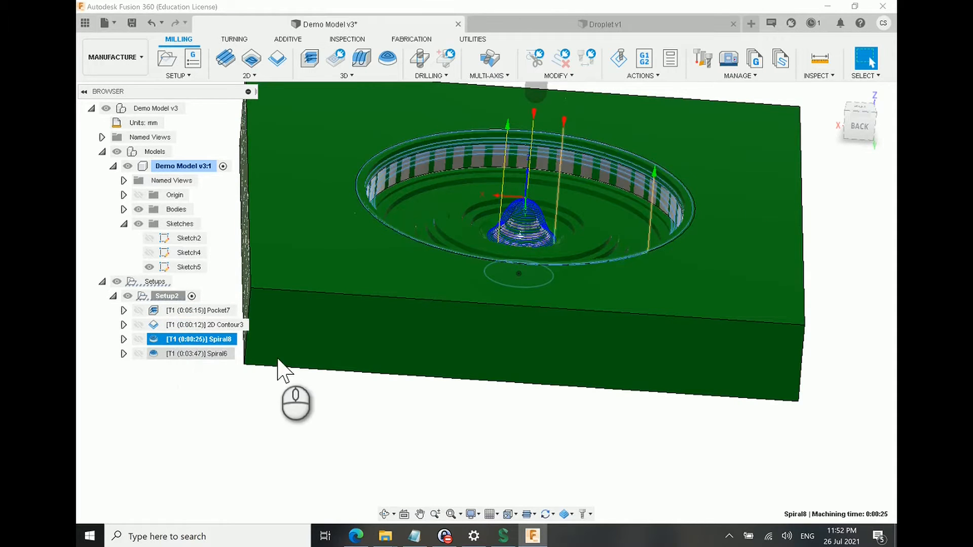
# Step: Renumber Setup2's flat and ball nose end mills in the tool library, starting from 1 with increment 1 and updating their offsets
pyautogui.click(176, 362)
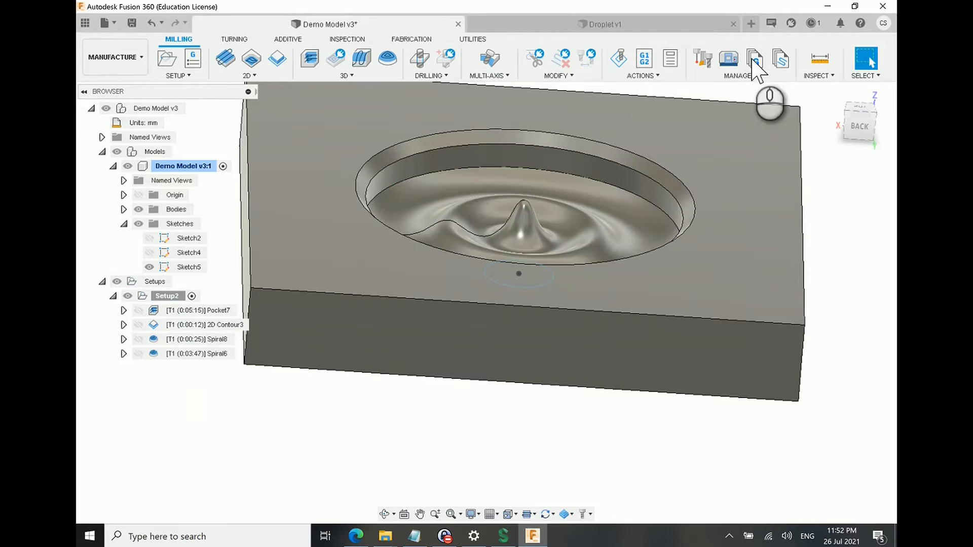
pyautogui.click(703, 59)
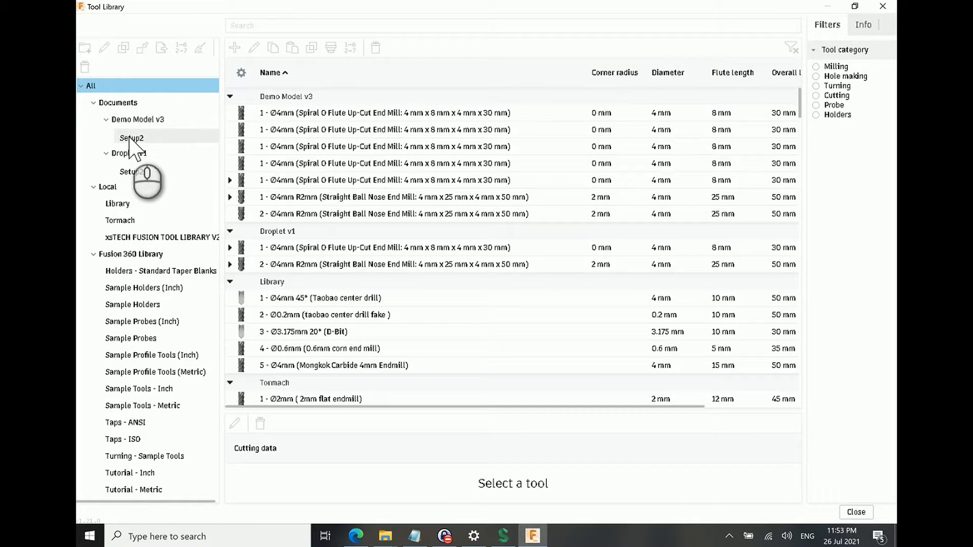
pyautogui.click(132, 137)
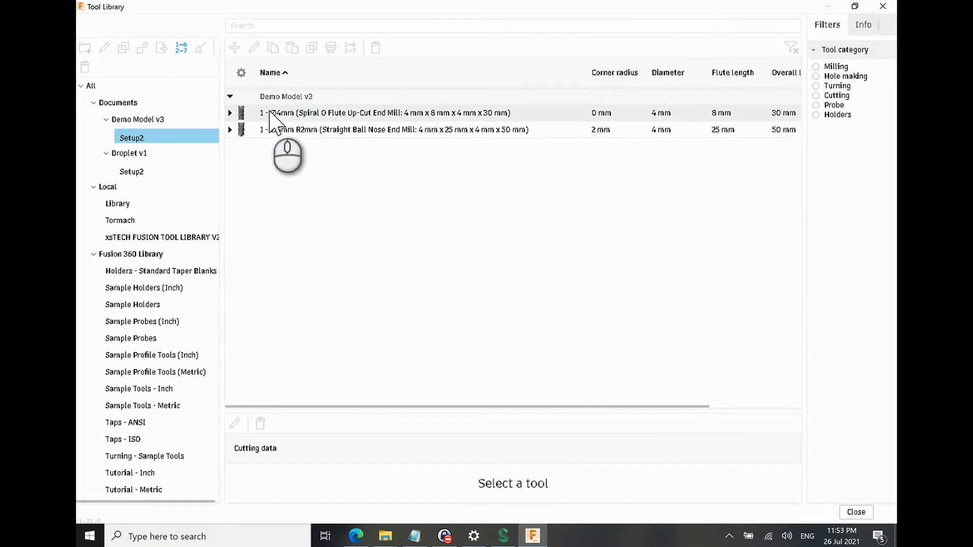
pyautogui.click(263, 115)
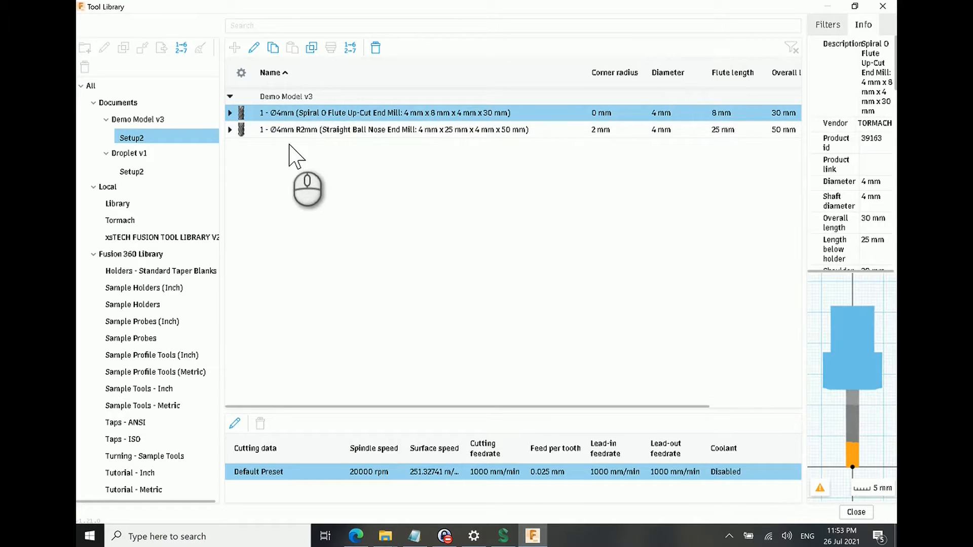
pyautogui.click(296, 110)
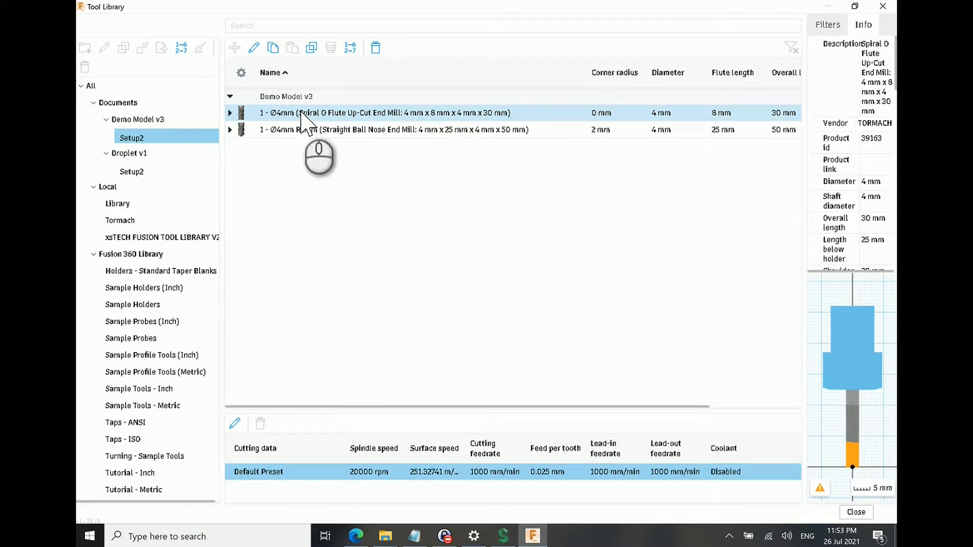
pyautogui.keyDown('shift'); pyautogui.click(315, 133); pyautogui.keyUp('shift')
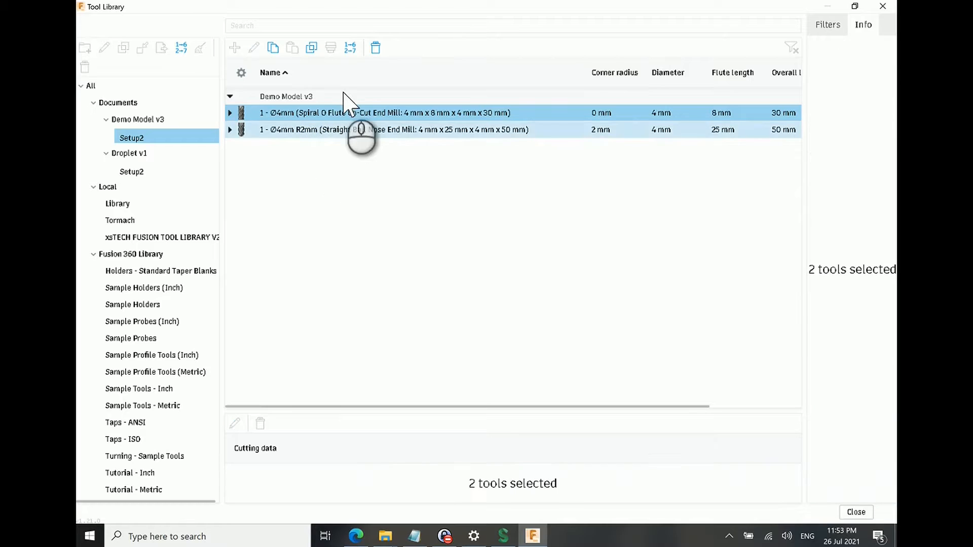
pyautogui.click(355, 46)
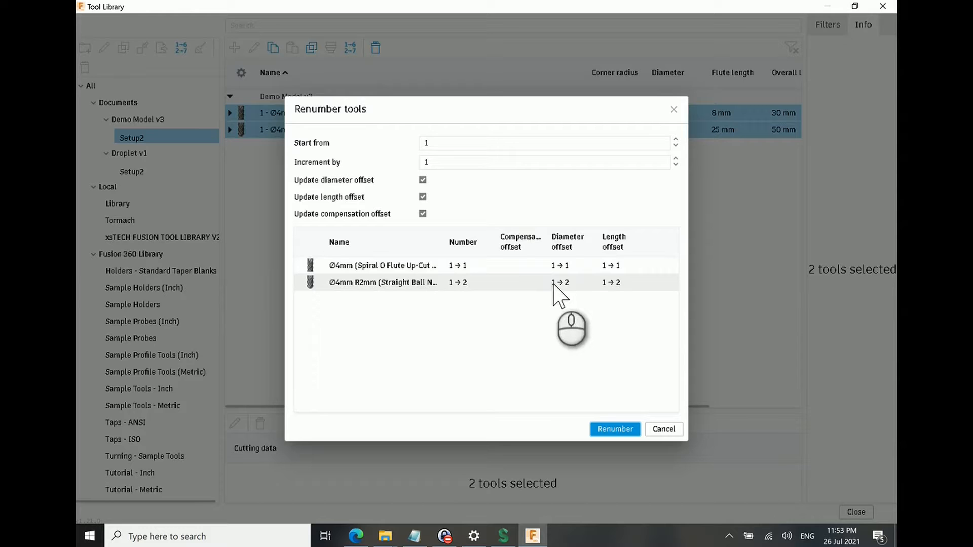
pyautogui.click(629, 429)
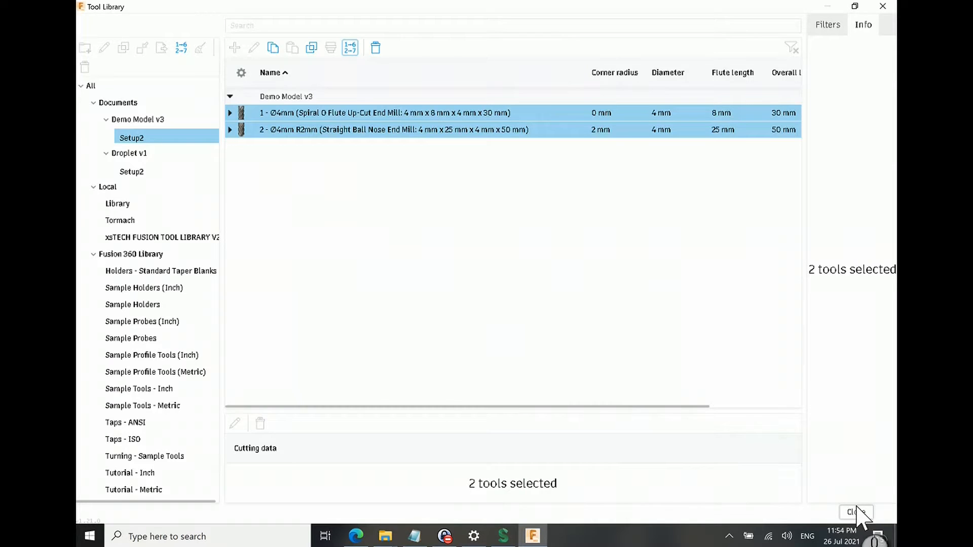
pyautogui.click(856, 512)
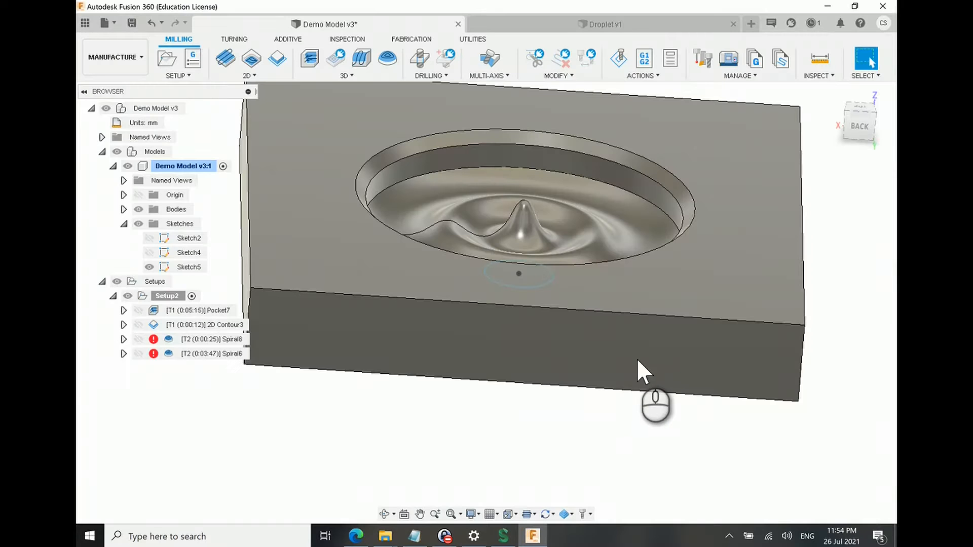
# Step: Regenerate only the outdated Spiral8 and Spiral6 toolpaths in Setup2, leaving out operations that need no regeneration
pyautogui.click(156, 342)
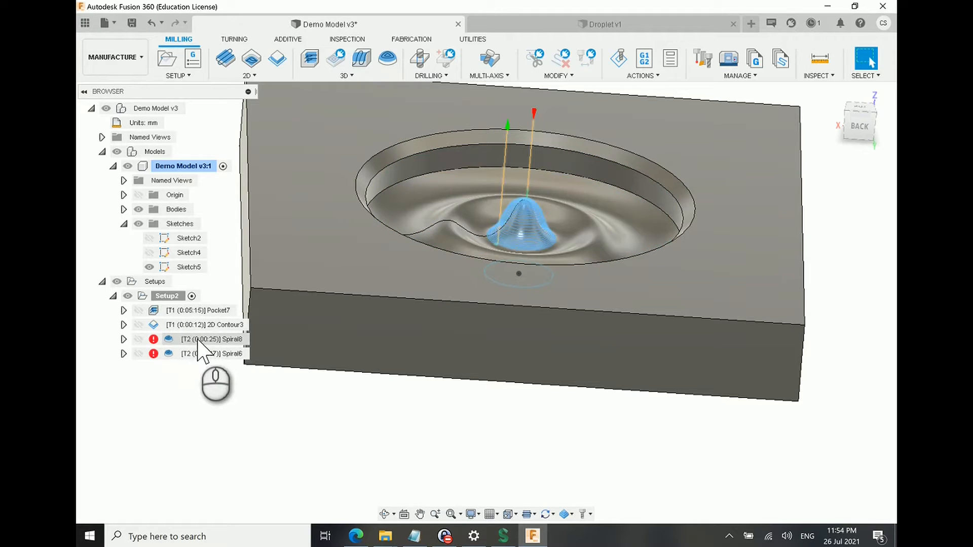
pyautogui.rightClick(167, 298)
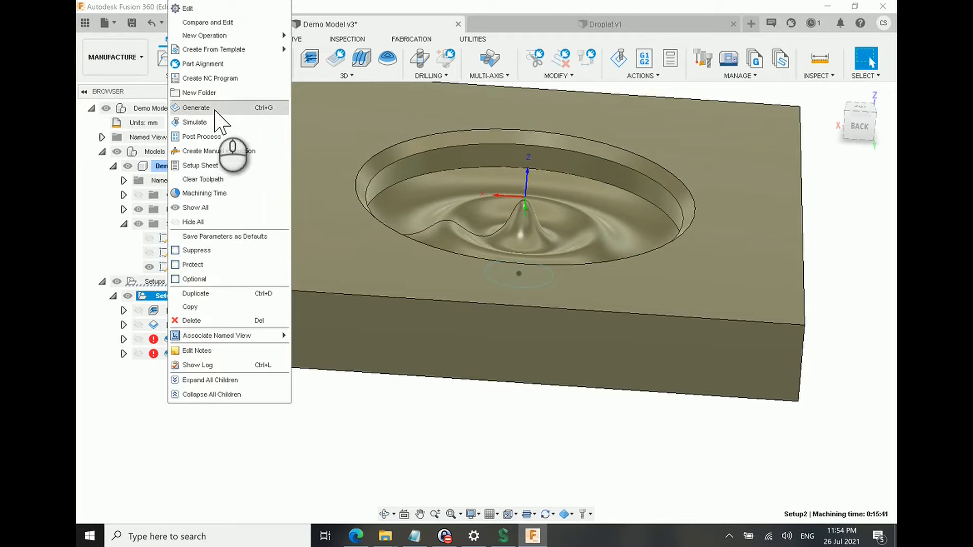
pyautogui.click(208, 107)
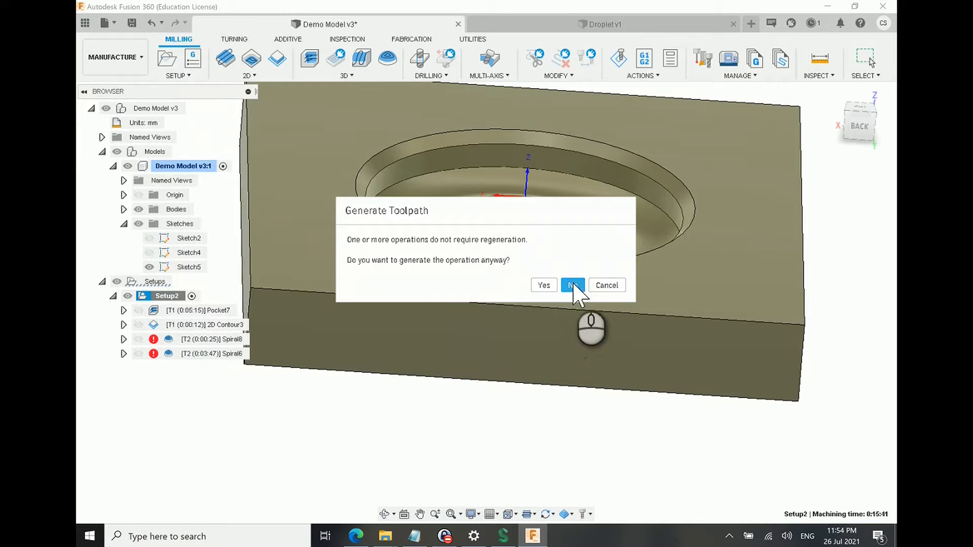
pyautogui.click(573, 286)
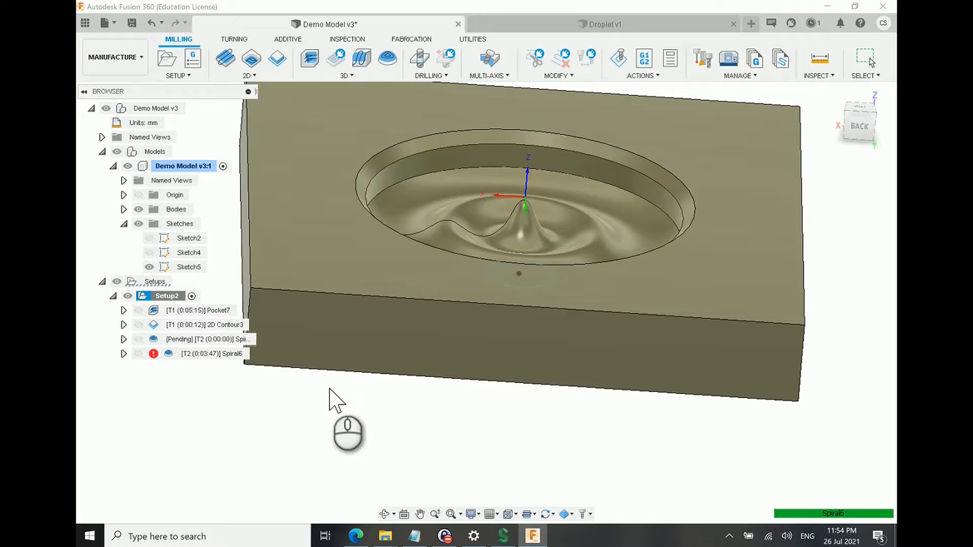
pyautogui.keyDown('shift'); pyautogui.moveTo(336, 403); pyautogui.dragTo(564, 351, button='middle'); pyautogui.keyUp('shift')
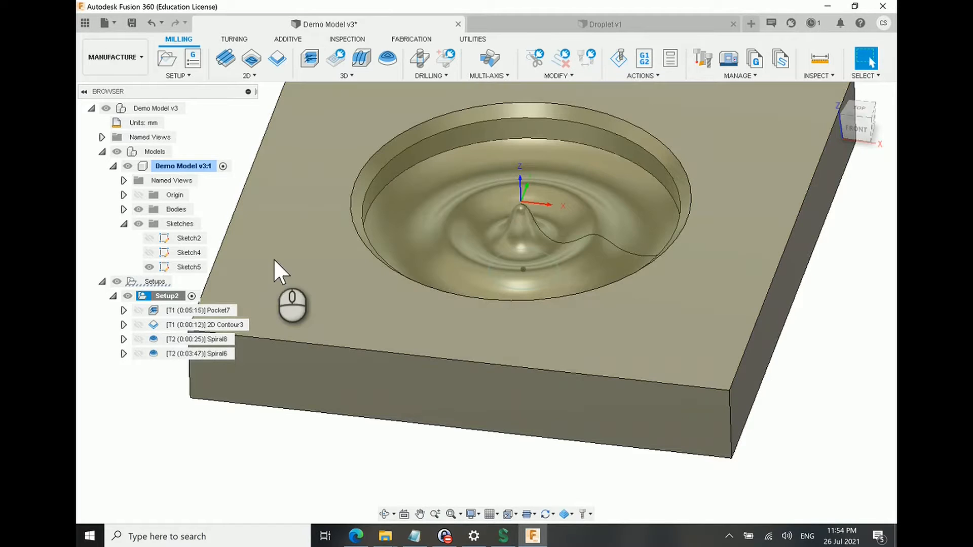
pyautogui.click(218, 424)
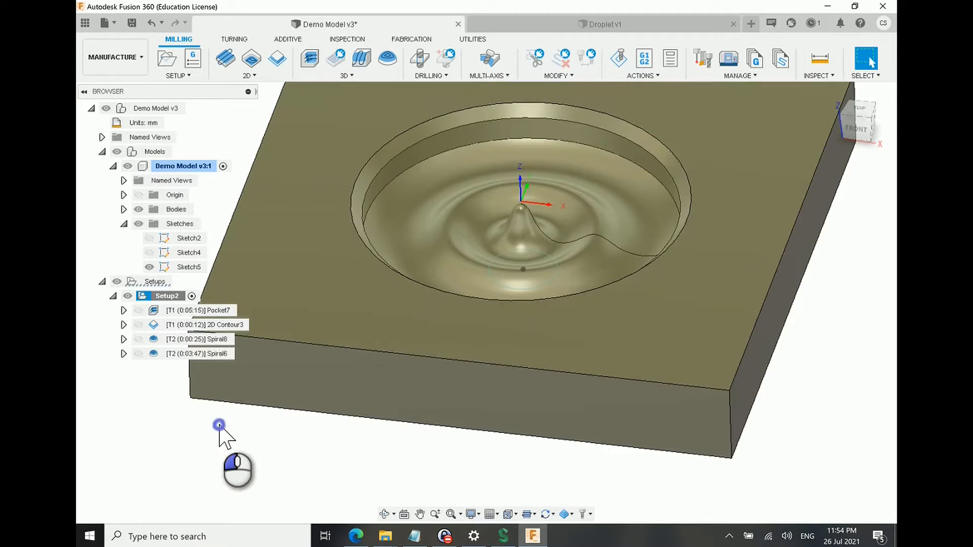
# Step: Post process Setup2 with the Tormach PathPilot configuration and save it to the Desktop as 1001.nc, replacing the existing file
pyautogui.click(166, 298)
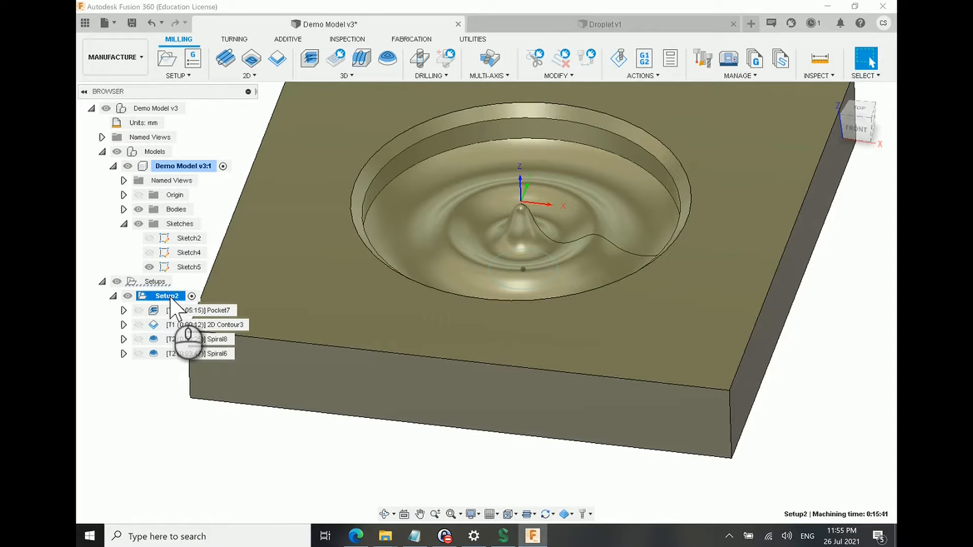
pyautogui.click(657, 65)
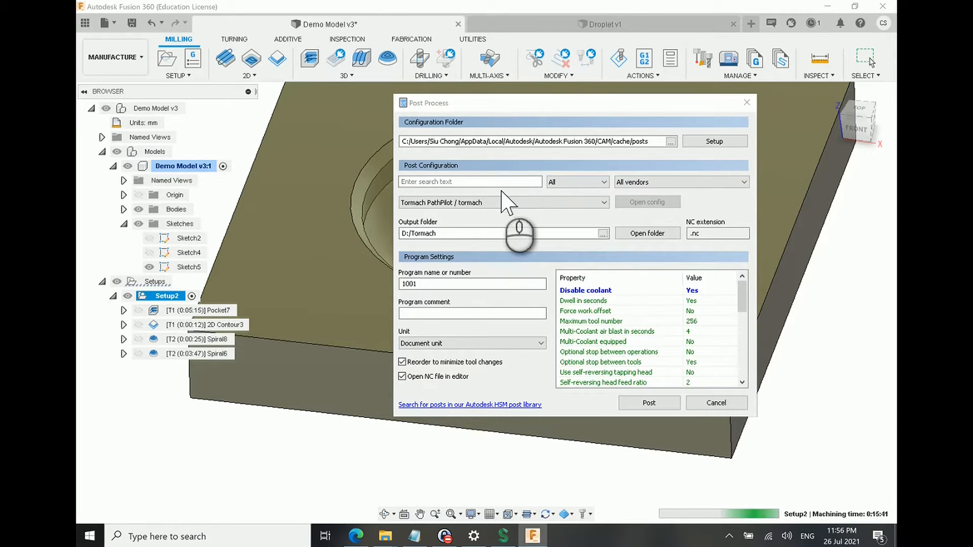
pyautogui.click(649, 403)
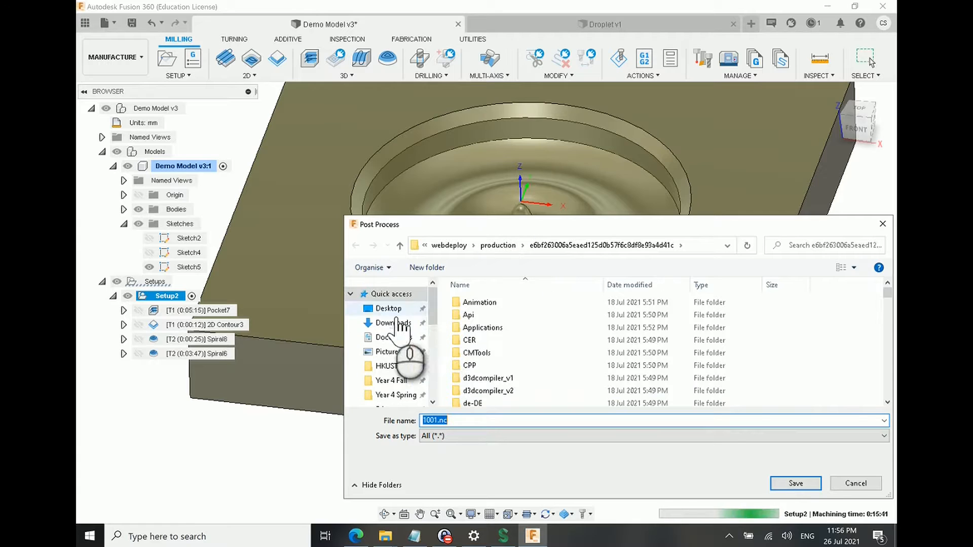
pyautogui.click(388, 309)
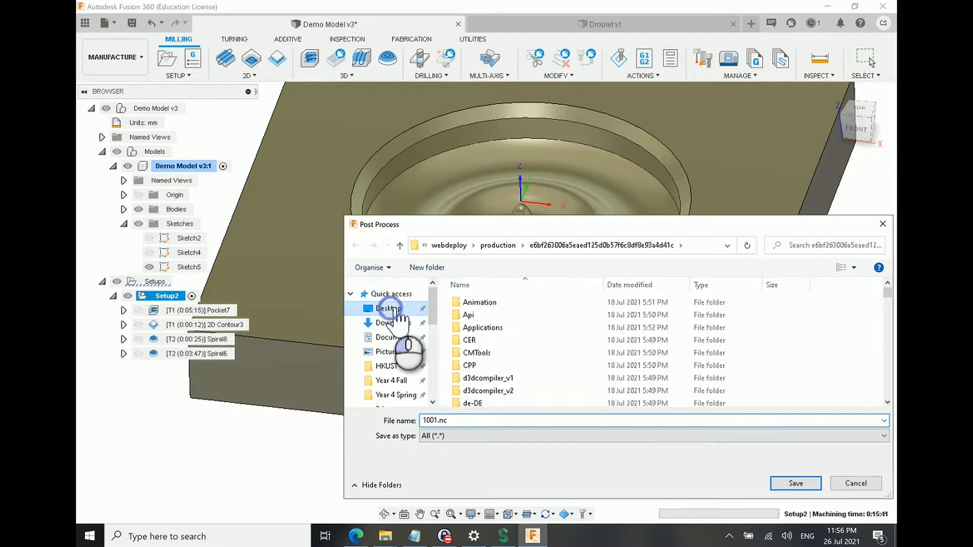
pyautogui.click(796, 483)
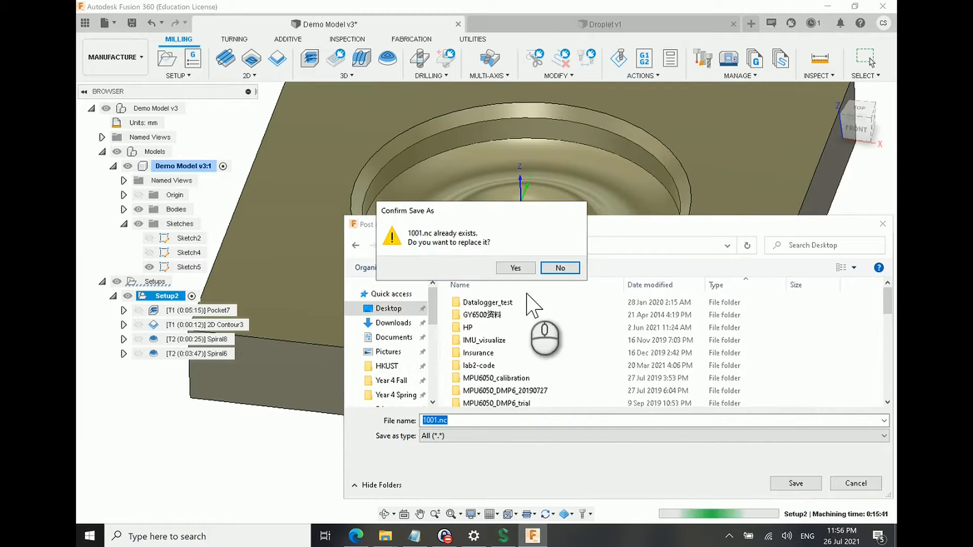
pyautogui.click(513, 268)
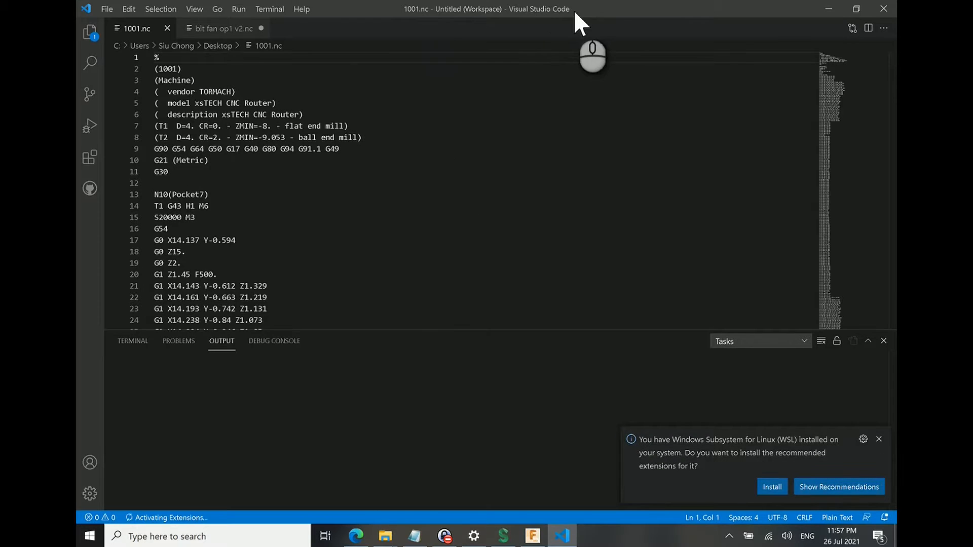
# Step: Check the T1 and T2 tool definitions in the header of 1001.nc in Visual Studio Code
pyautogui.moveTo(362, 137); pyautogui.dragTo(166, 137)
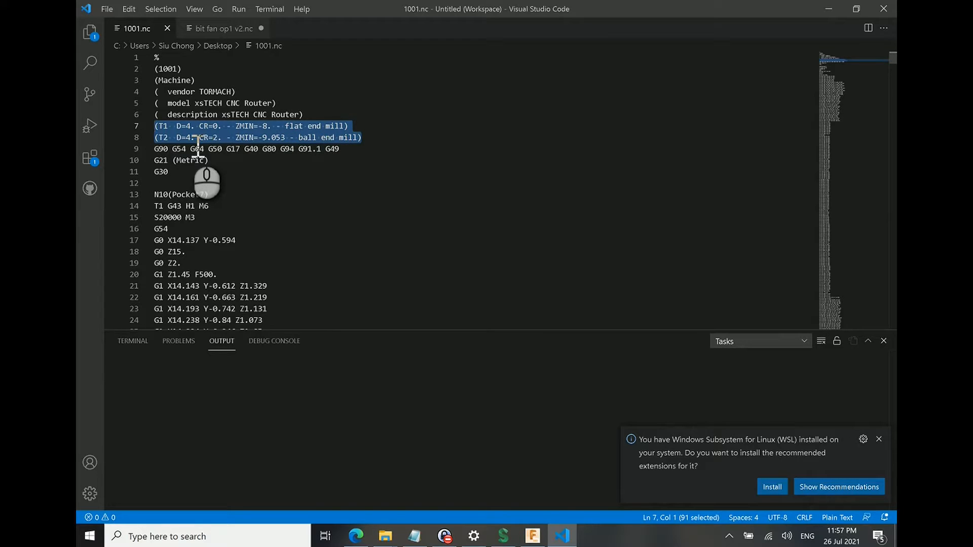
pyautogui.click(335, 207)
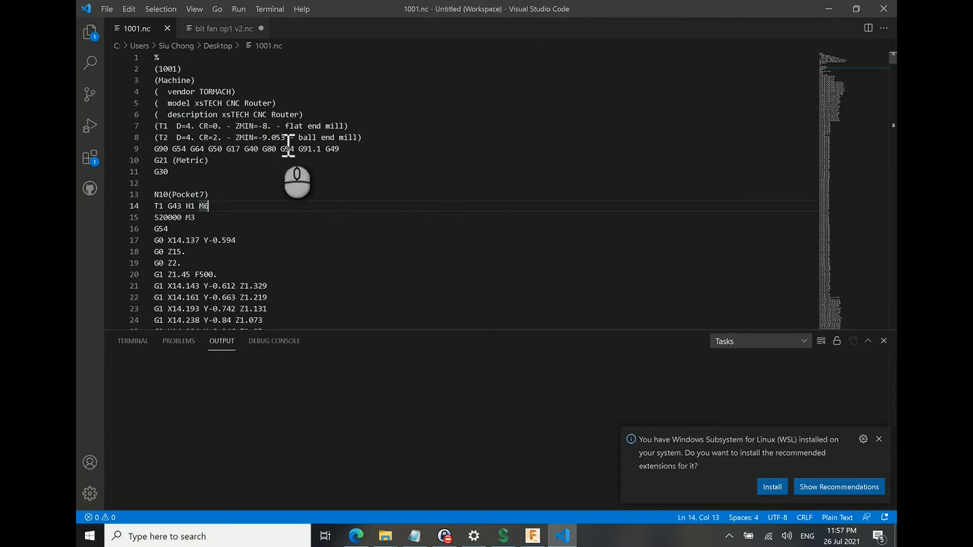
pyautogui.doubleClick(162, 126)
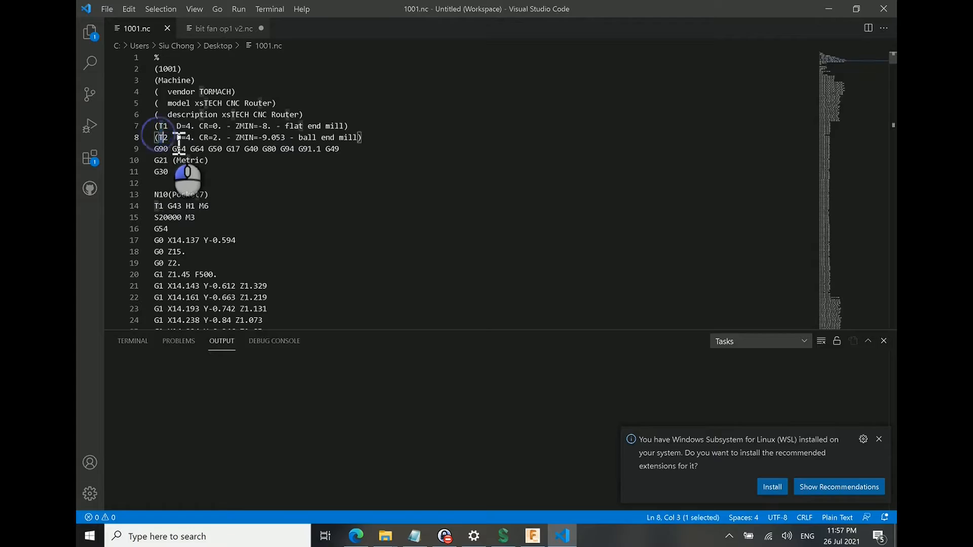
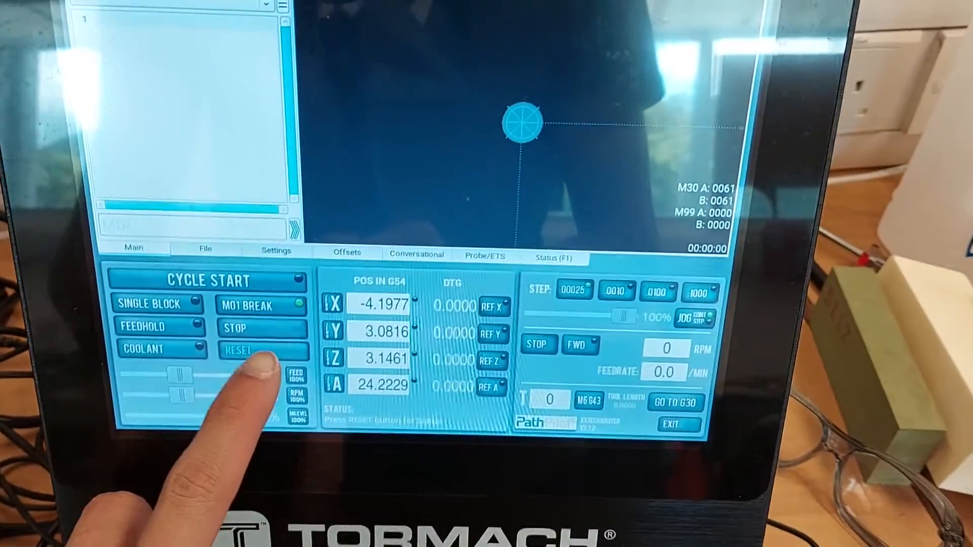
# Step: Switch to the PathPilot controller and reset the Tormach machine control
pyautogui.click(262, 319)
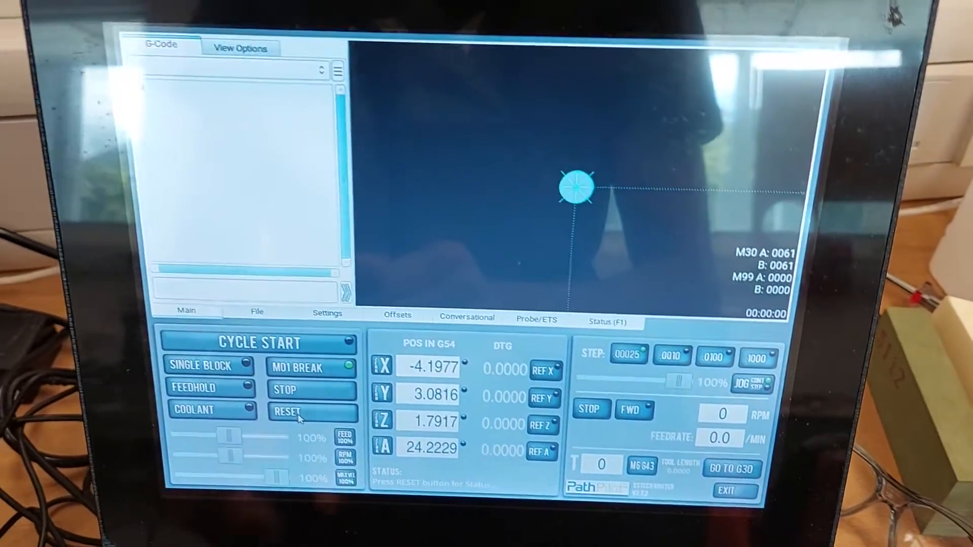
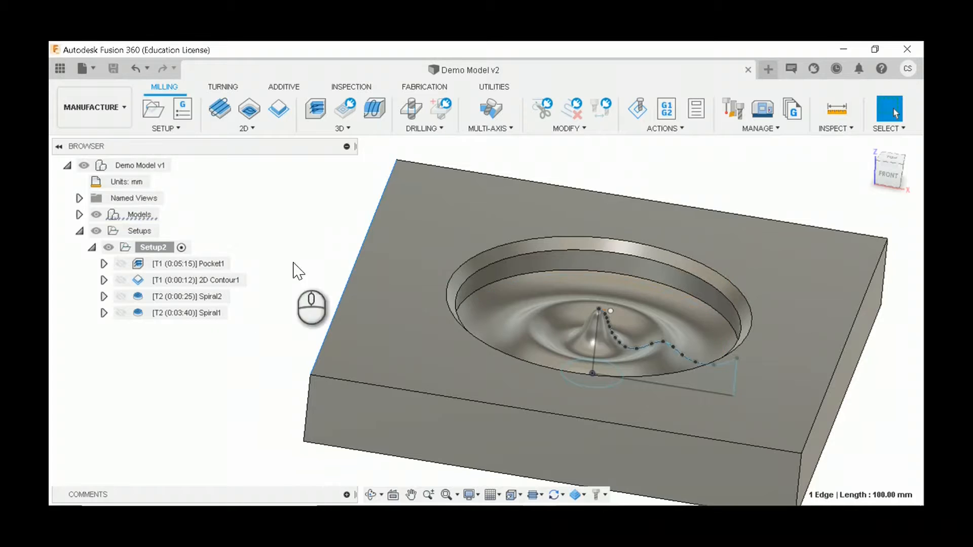
# Step: Examine the combined toolpaths and rapid retract moves of all four operations in Setup2 from the side and above
pyautogui.click(218, 264)
pyautogui.keyDown('shift'); pyautogui.click(223, 313); pyautogui.keyUp('shift')
pyautogui.scroll(3, 675, 317)
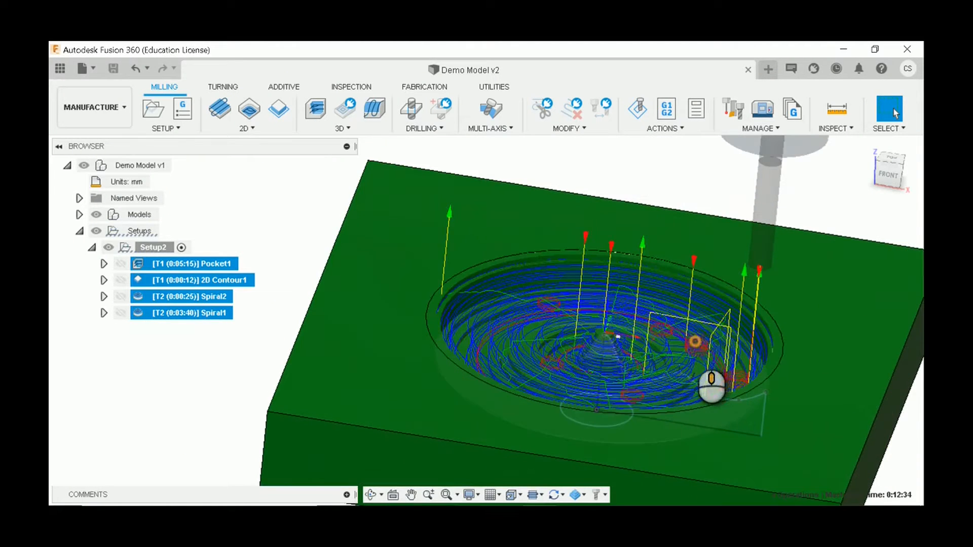
pyautogui.keyDown('shift'); pyautogui.moveTo(695, 342); pyautogui.dragTo(694, 312, button='middle'); pyautogui.keyUp('shift')
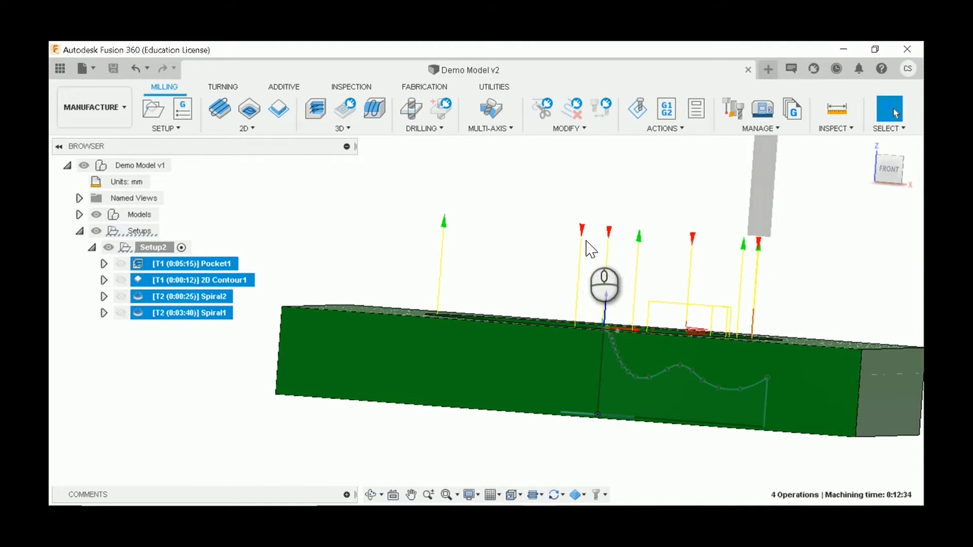
pyautogui.keyDown('shift'); pyautogui.moveTo(630, 267); pyautogui.dragTo(626, 279, button='middle'); pyautogui.keyUp('shift')
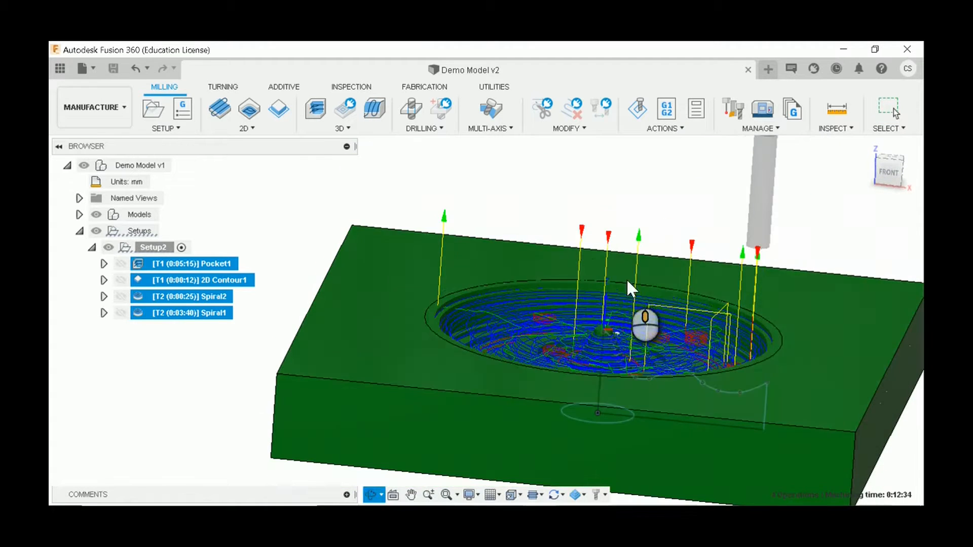
pyautogui.press('Escape')
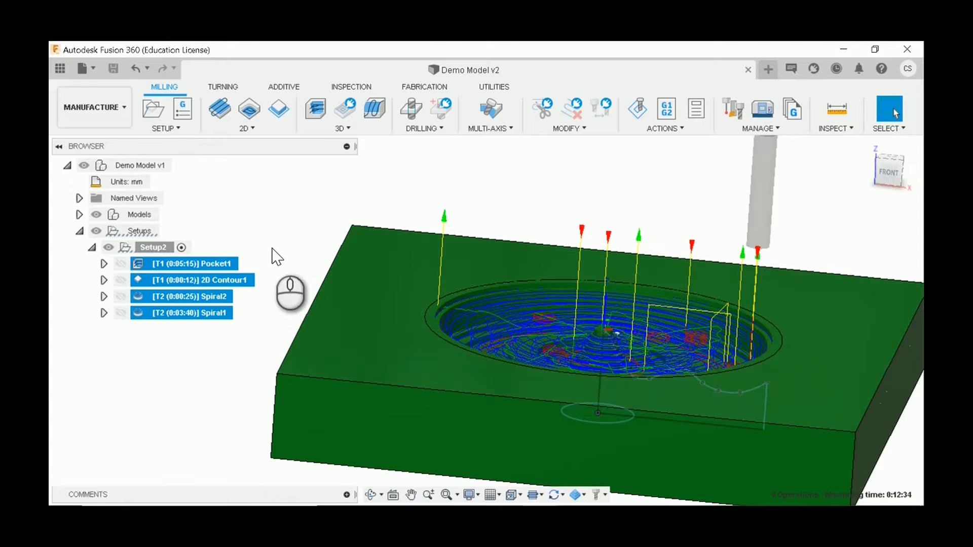
pyautogui.click(265, 230)
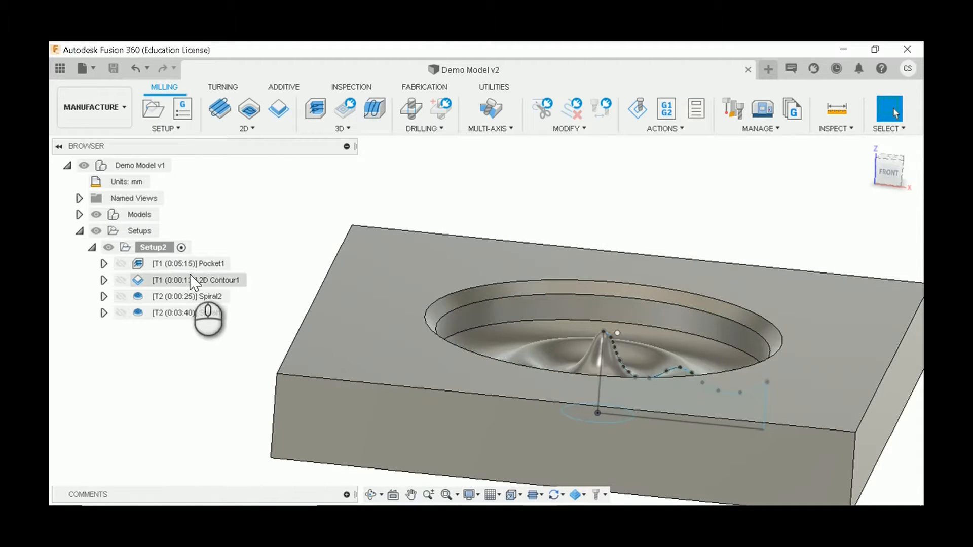
# Step: Open Pocket1 for editing and examine its clearance, retract, top and bottom height planes around the block from several angles
pyautogui.click(224, 267)
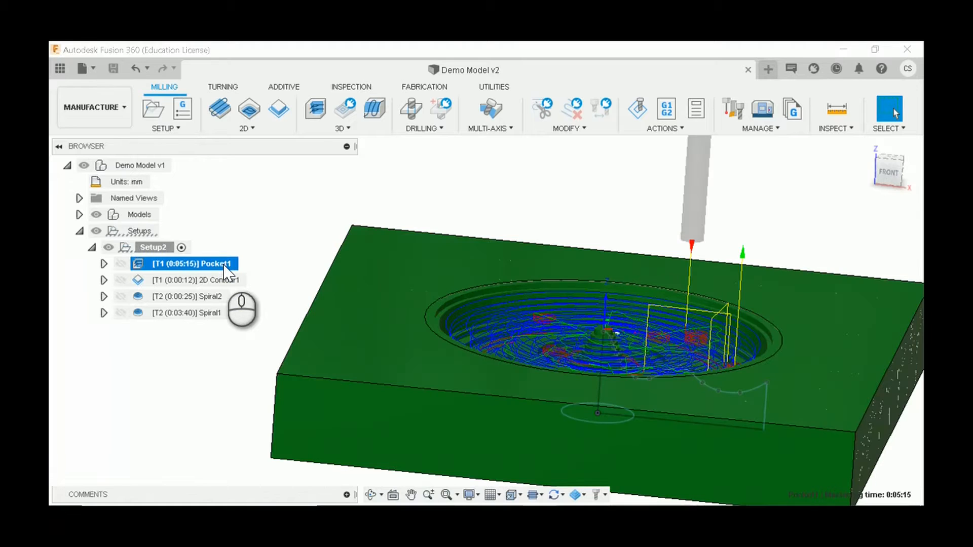
pyautogui.rightClick(220, 264)
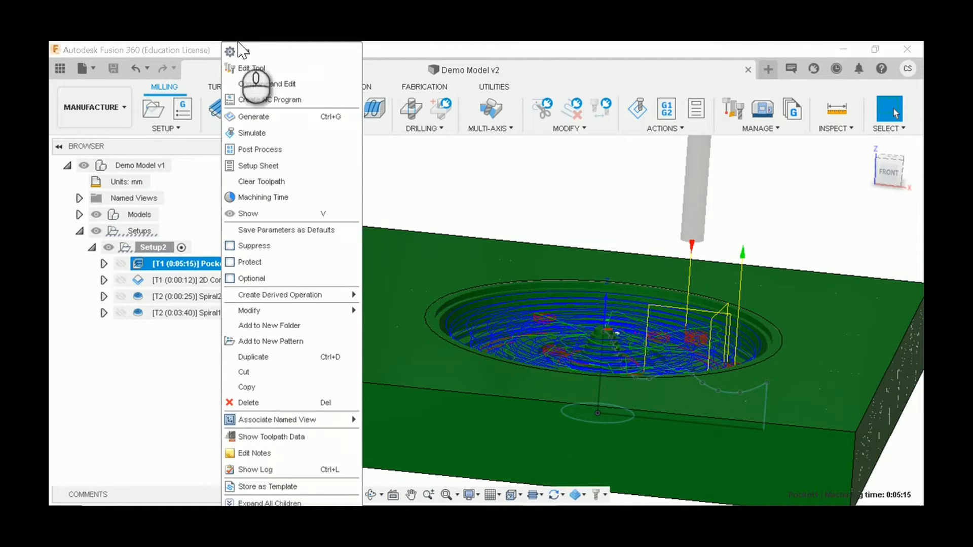
pyautogui.click(243, 55)
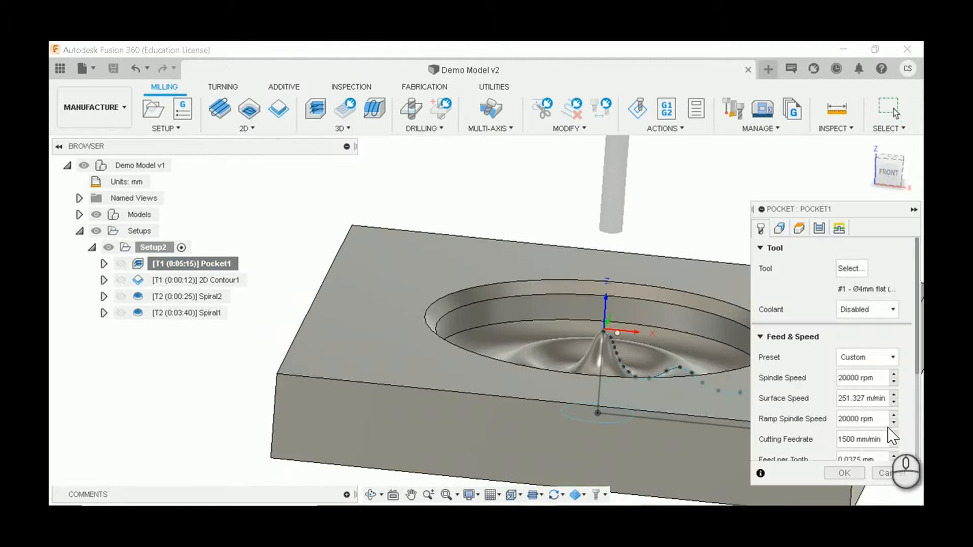
pyautogui.click(800, 234)
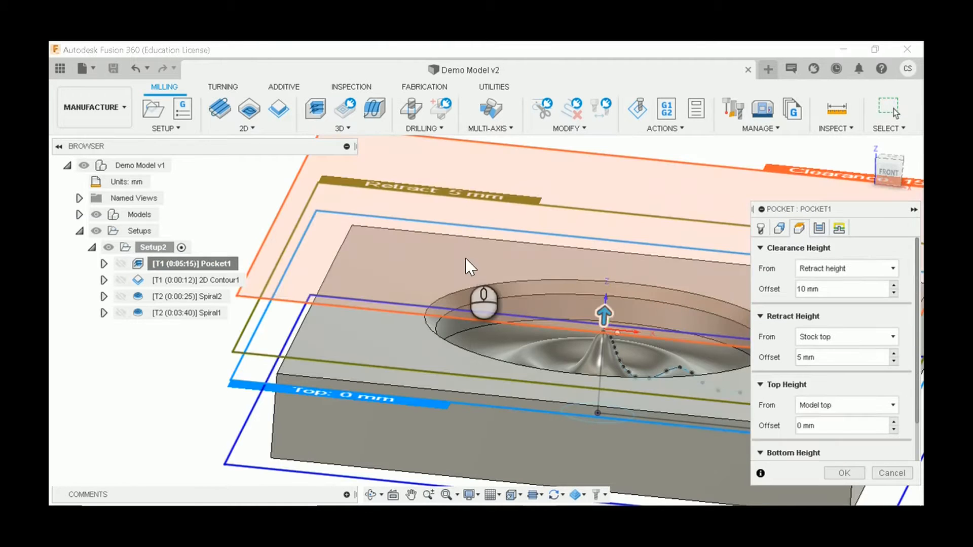
pyautogui.scroll(-5, 456, 261)
pyautogui.scroll(4, 634, 240)
pyautogui.keyDown('shift'); pyautogui.moveTo(638, 232); pyautogui.dragTo(645, 257, button='middle'); pyautogui.keyUp('shift')
pyautogui.keyDown('shift'); pyautogui.moveTo(593, 189); pyautogui.dragTo(692, 182, button='middle'); pyautogui.keyUp('shift')
pyautogui.scroll(3, 689, 180)
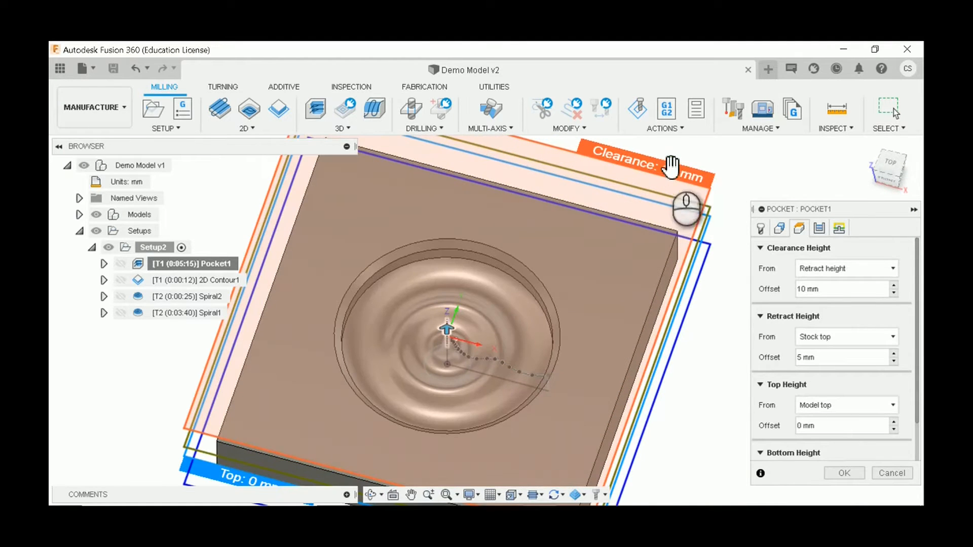
pyautogui.keyDown('shift'); pyautogui.moveTo(681, 173); pyautogui.dragTo(470, 302, button='middle'); pyautogui.keyUp('shift')
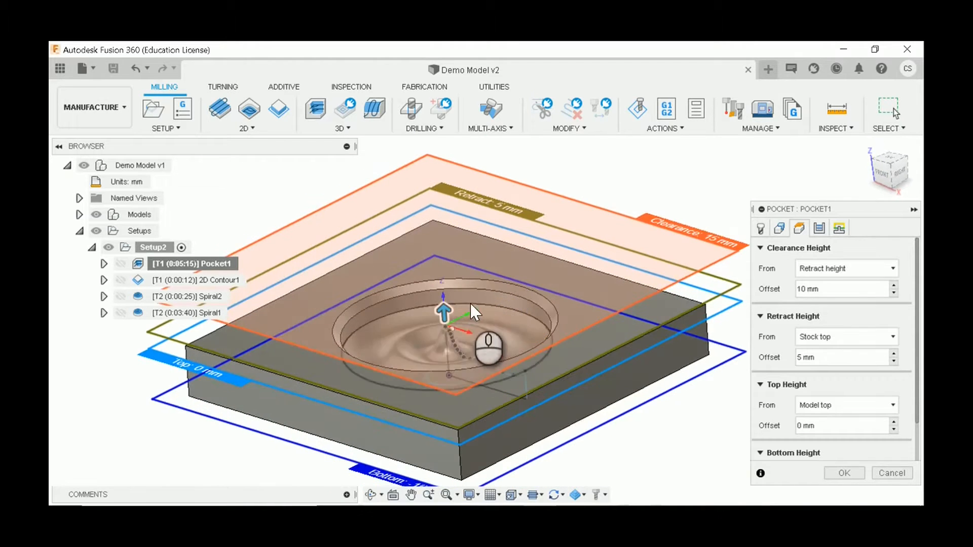
pyautogui.scroll(3, 447, 304)
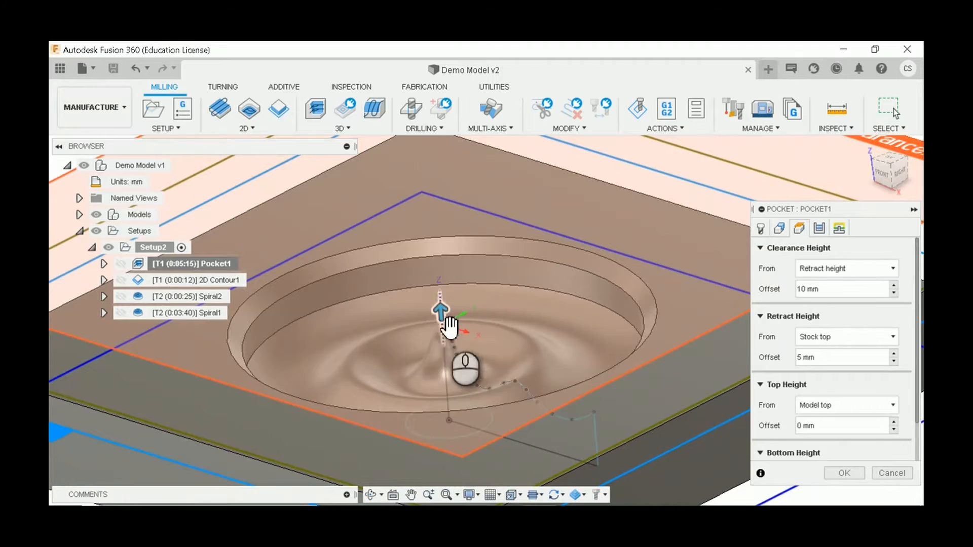
pyautogui.scroll(-5, 448, 330)
pyautogui.keyDown('shift'); pyautogui.moveTo(635, 256); pyautogui.dragTo(634, 285, button='middle'); pyautogui.keyUp('shift')
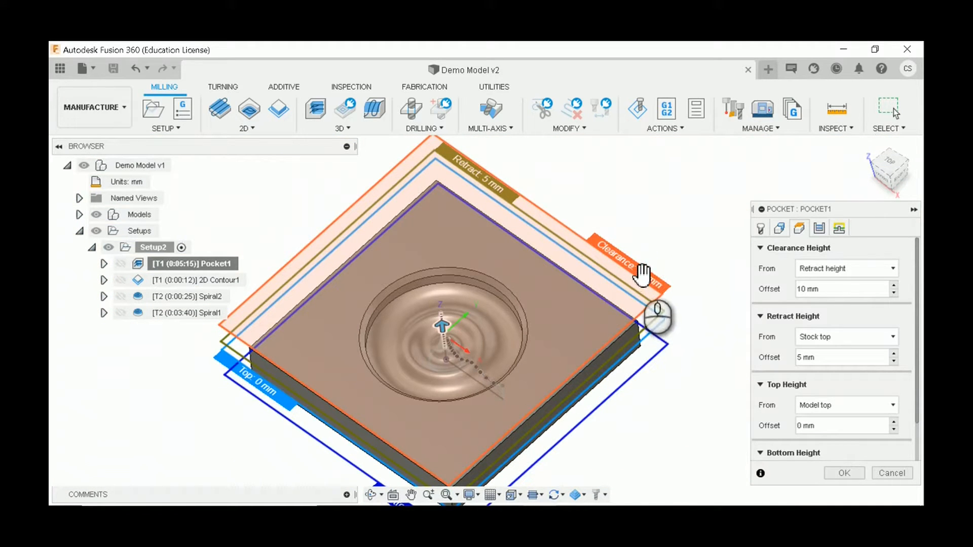
pyautogui.scroll(-2, 646, 319)
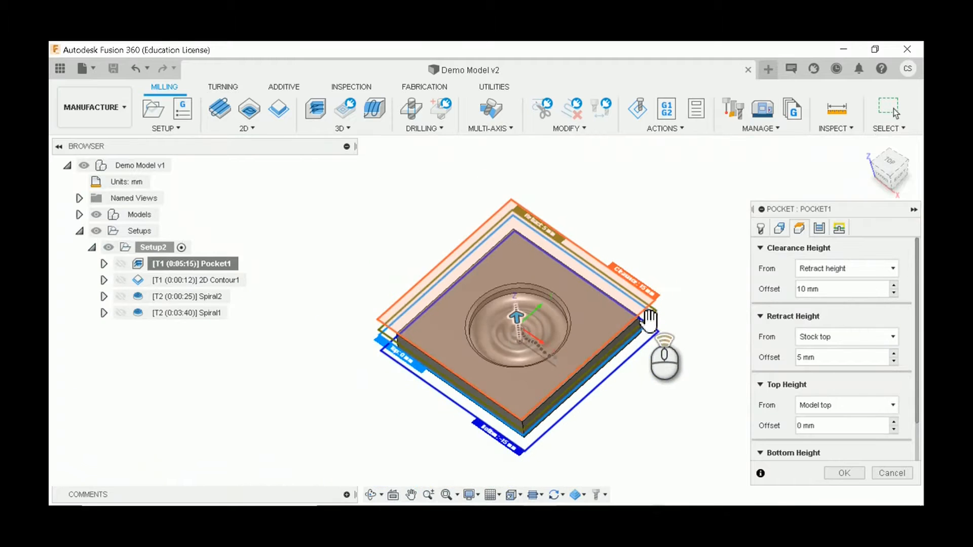
pyautogui.scroll(3, 649, 329)
pyautogui.keyDown('shift'); pyautogui.moveTo(634, 294); pyautogui.dragTo(660, 290, button='middle'); pyautogui.keyUp('shift')
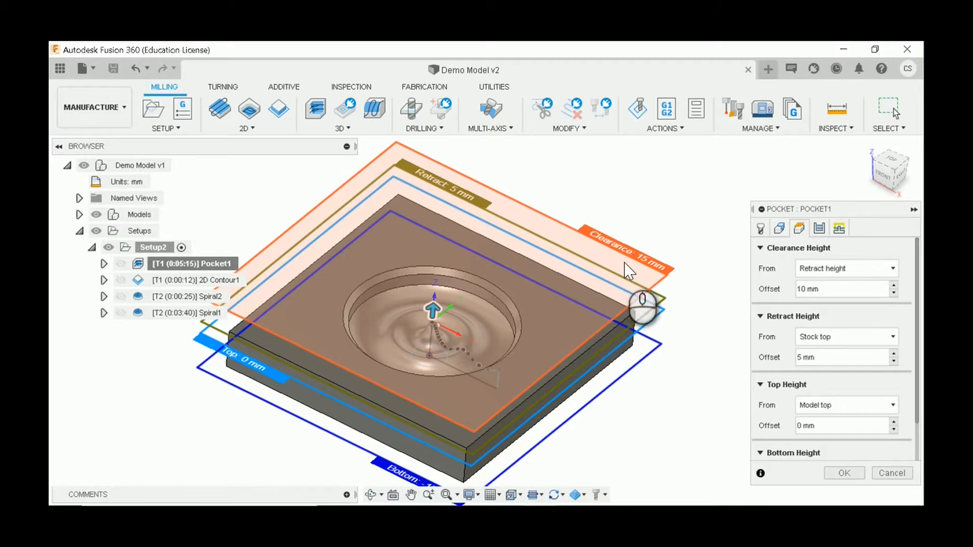
pyautogui.scroll(-3, 651, 289)
pyautogui.scroll(5, 633, 239)
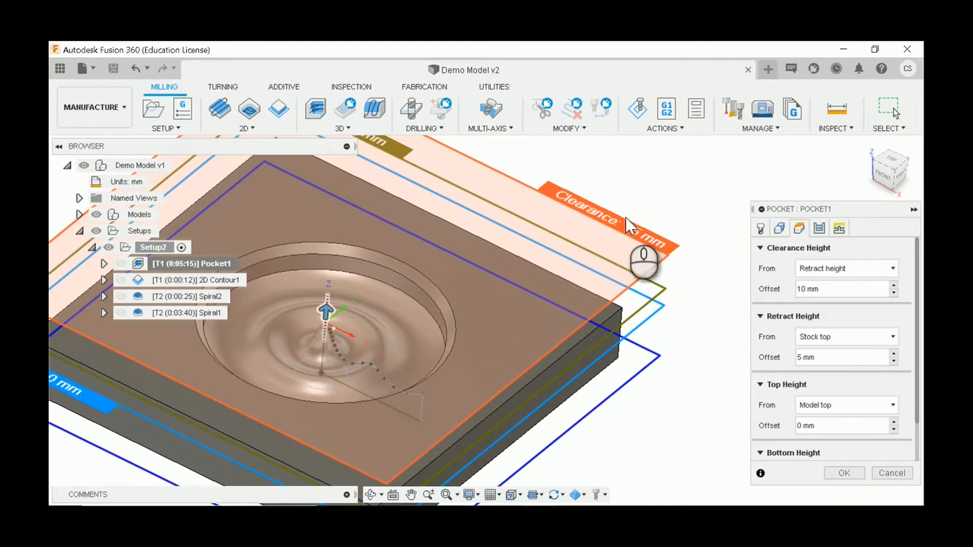
# Step: Lower Pocket1's clearance plane to an offset of about 5.07 mm from the retract height and accept the edit
pyautogui.scroll(-2, 657, 297)
pyautogui.moveTo(656, 297)
pyautogui.keyDown('shift'); pyautogui.mouseDown(button='middle')
pyautogui.moveTo(615, 282)
pyautogui.moveTo(623, 283)
pyautogui.moveTo(617, 289)
pyautogui.moveTo(655, 278)
pyautogui.mouseUp(button='middle'); pyautogui.keyUp('shift')
pyautogui.moveTo(659, 274); pyautogui.dragTo(661, 284)
pyautogui.moveTo(660, 280)
pyautogui.keyDown('shift'); pyautogui.mouseDown(button='middle')
pyautogui.moveTo(651, 306)
pyautogui.moveTo(662, 299)
pyautogui.mouseUp(button='middle'); pyautogui.keyUp('shift')
pyautogui.moveTo(665, 288); pyautogui.dragTo(663, 294)
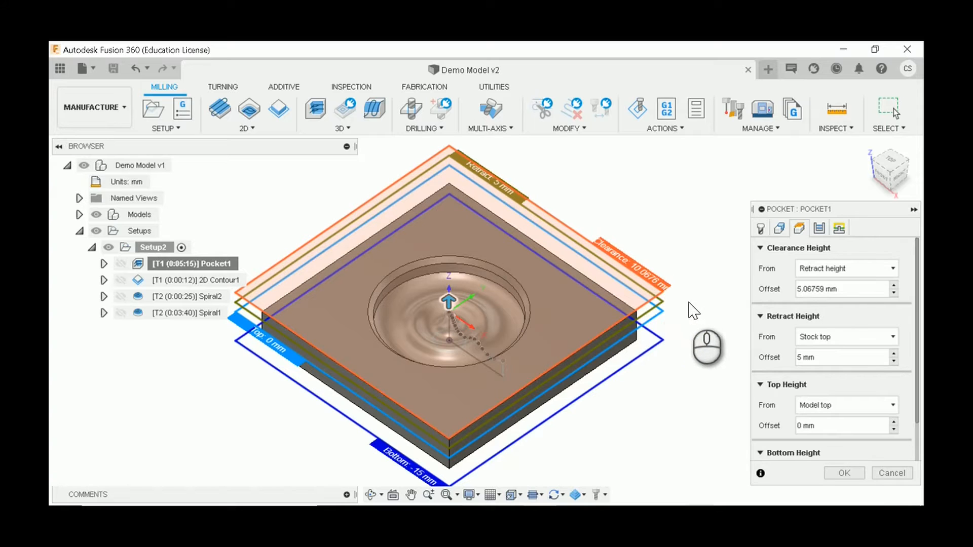
pyautogui.scroll(2, 578, 306)
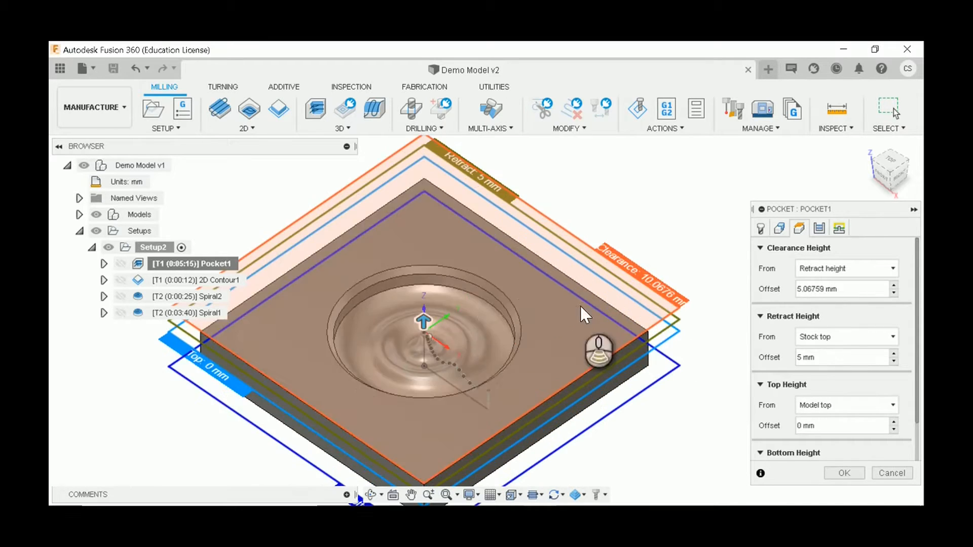
pyautogui.scroll(-3, 654, 270)
pyautogui.moveTo(643, 305)
pyautogui.keyDown('shift'); pyautogui.mouseDown(button='middle')
pyautogui.moveTo(655, 257)
pyautogui.moveTo(651, 291)
pyautogui.mouseUp(button='middle'); pyautogui.keyUp('shift')
pyautogui.click(856, 473)
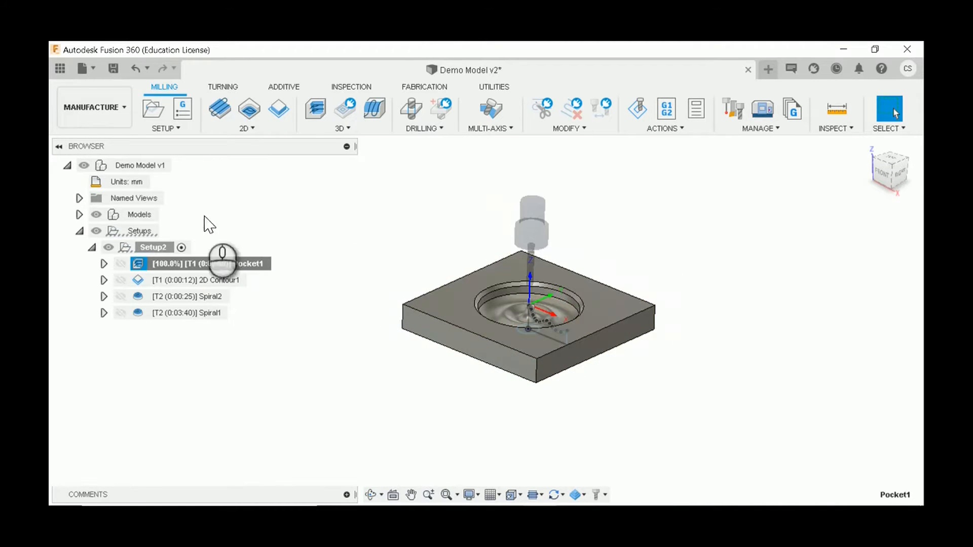
# Step: Edit 2D Contour1 so its clearance plane sits about 5.38 mm above the retract height, and accept the edit
pyautogui.click(213, 282)
pyautogui.rightClick(217, 281)
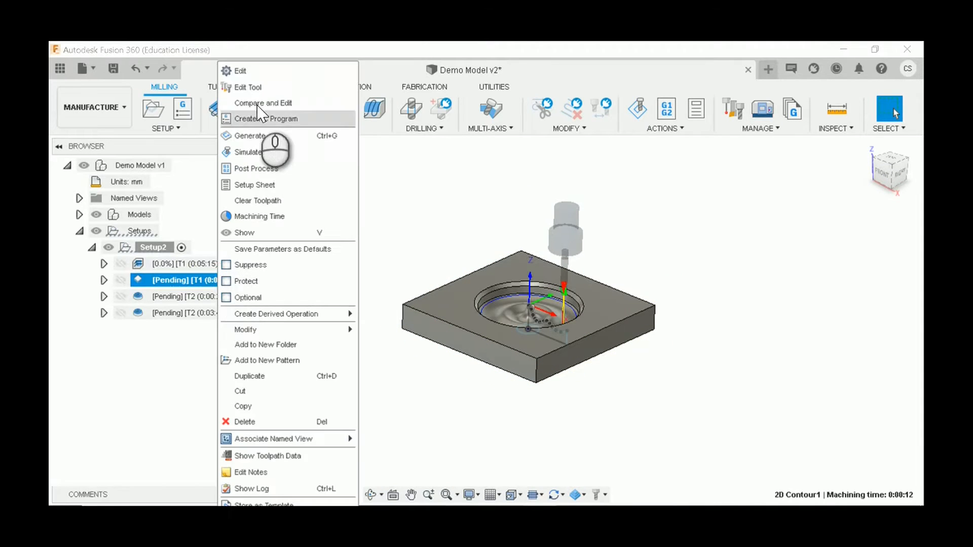
pyautogui.click(259, 75)
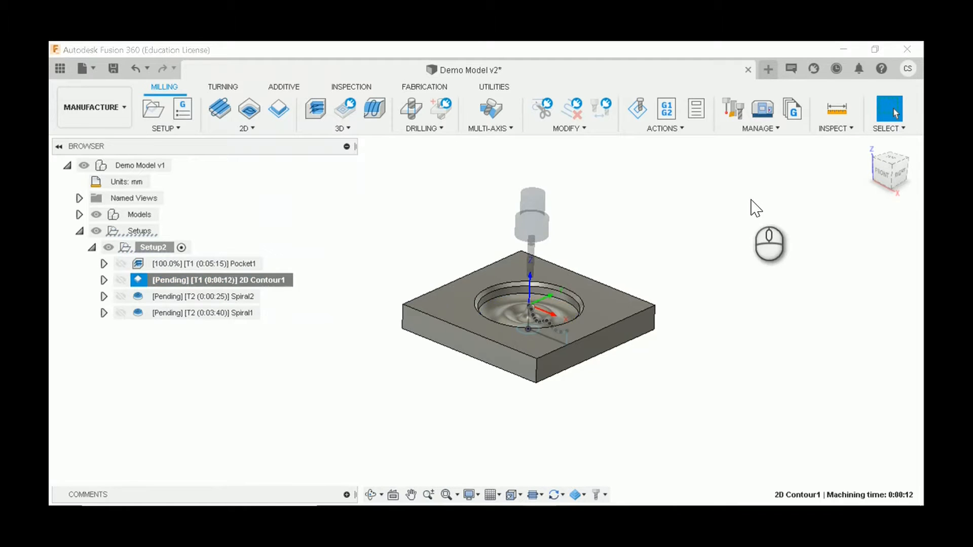
pyautogui.click(798, 228)
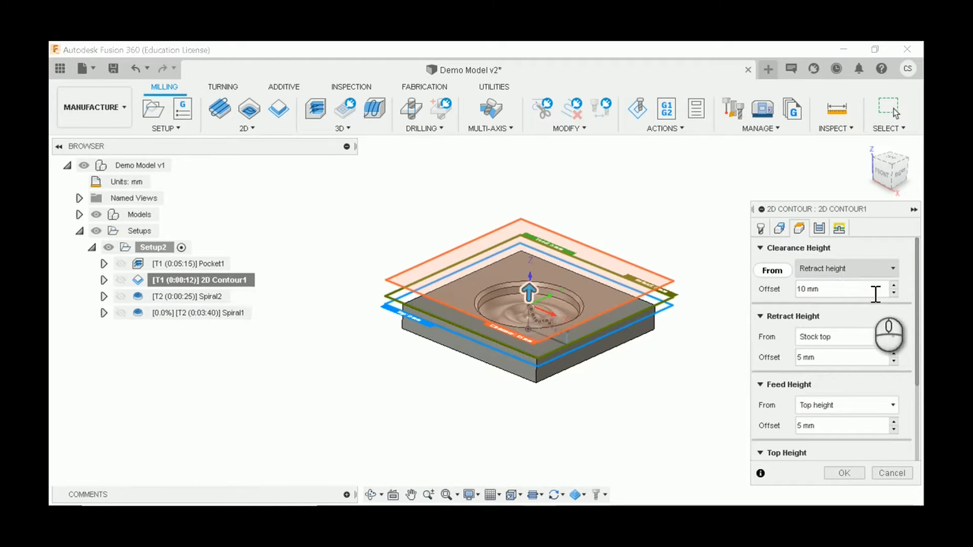
pyautogui.keyDown('shift'); pyautogui.moveTo(512, 398); pyautogui.dragTo(537, 347, button='middle'); pyautogui.keyUp('shift')
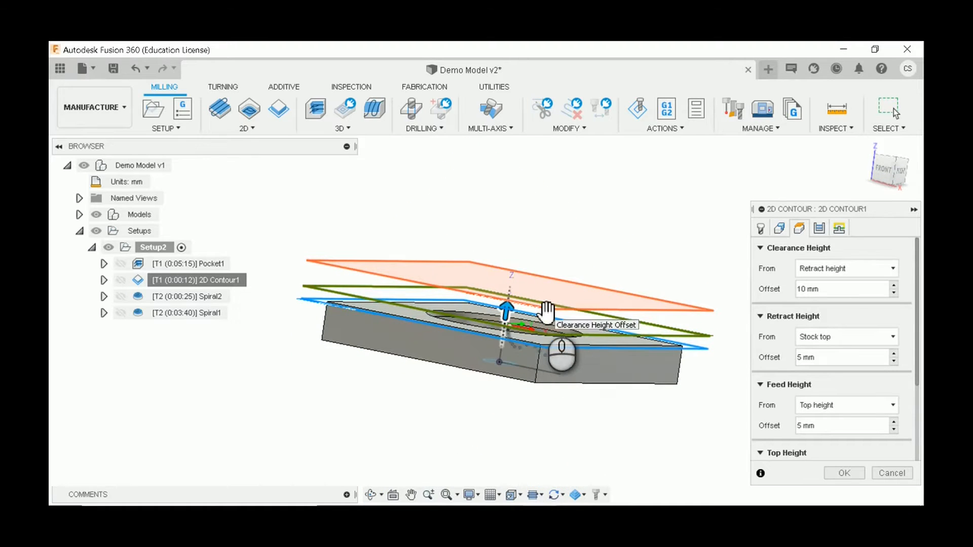
pyautogui.scroll(-3, 608, 350)
pyautogui.keyDown('shift'); pyautogui.moveTo(601, 365); pyautogui.dragTo(602, 377, button='middle'); pyautogui.keyUp('shift')
pyautogui.scroll(3, 575, 370)
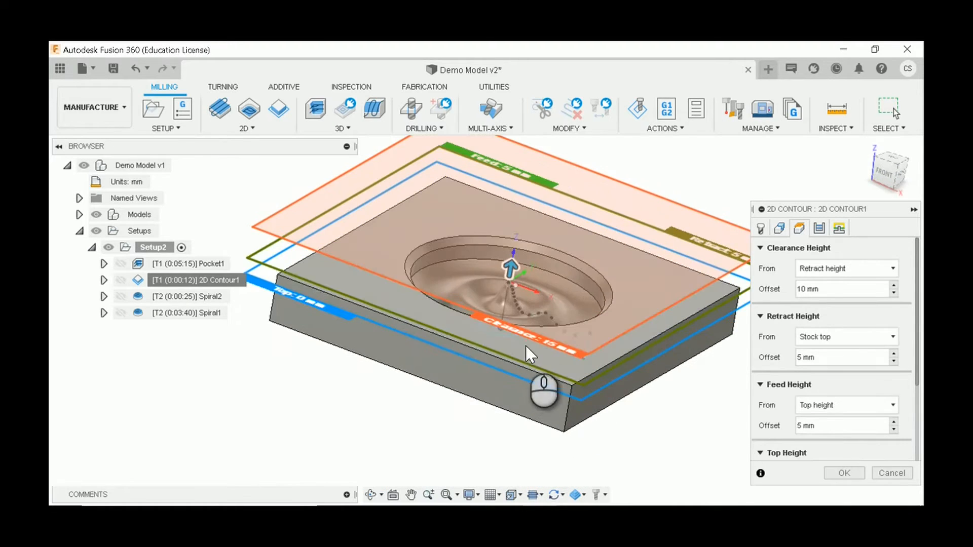
pyautogui.moveTo(544, 344); pyautogui.dragTo(559, 369)
pyautogui.scroll(-2, 616, 386)
pyautogui.scroll(1, 617, 386)
pyautogui.keyDown('shift'); pyautogui.moveTo(526, 356); pyautogui.dragTo(511, 380, button='middle'); pyautogui.keyUp('shift')
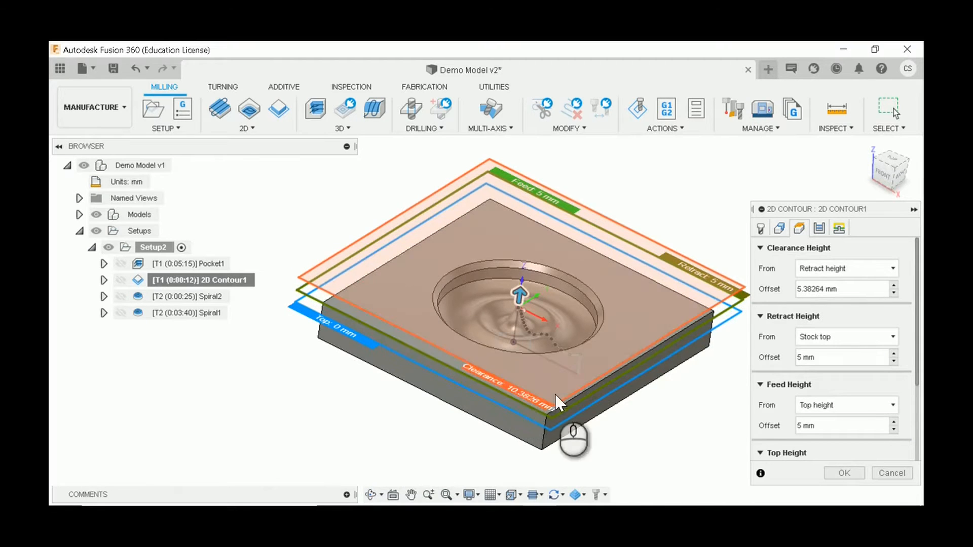
pyautogui.click(854, 474)
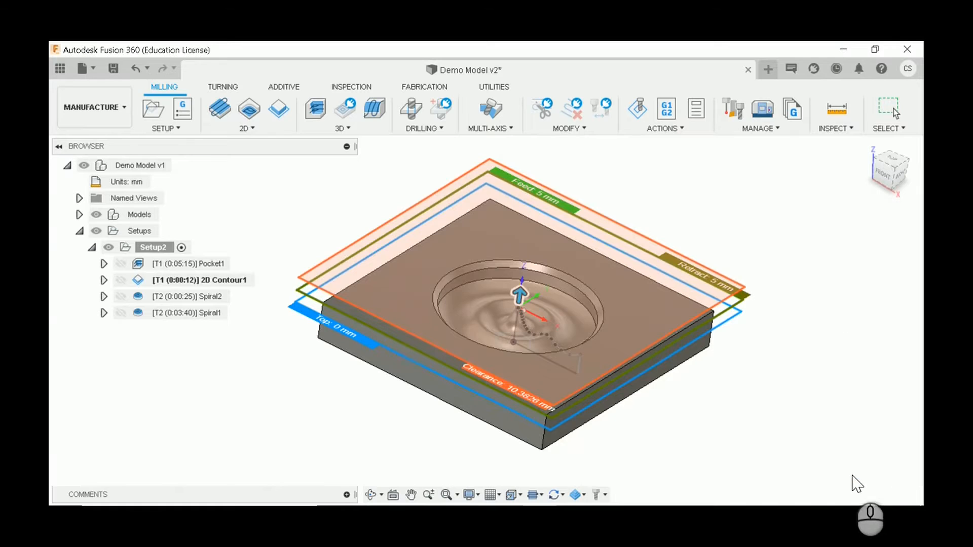
# Step: Compare the parameters of Pocket1, 2D Contour1, Spiral2 and Spiral1 side by side, closing the comparison without editing
pyautogui.click(184, 380)
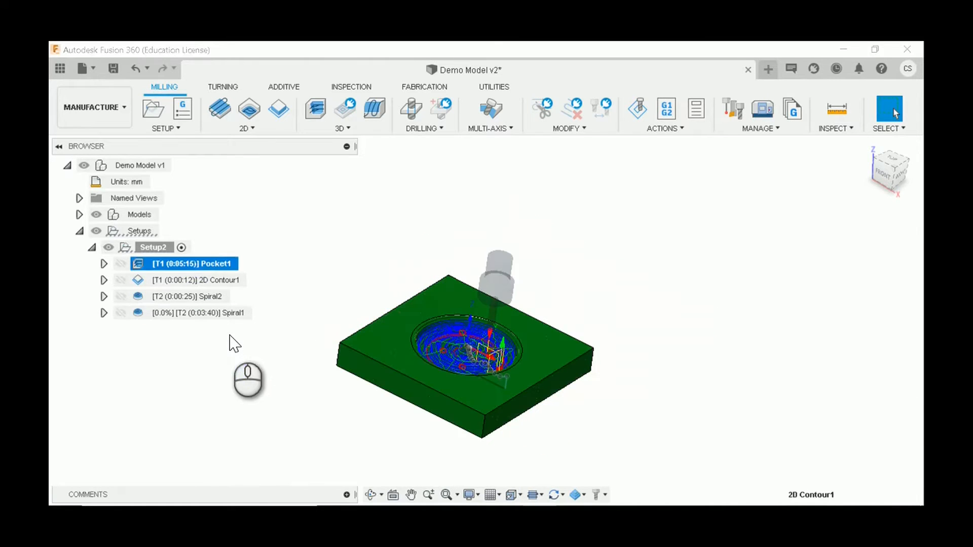
pyautogui.keyDown('shift'); pyautogui.click(226, 312); pyautogui.keyUp('shift')
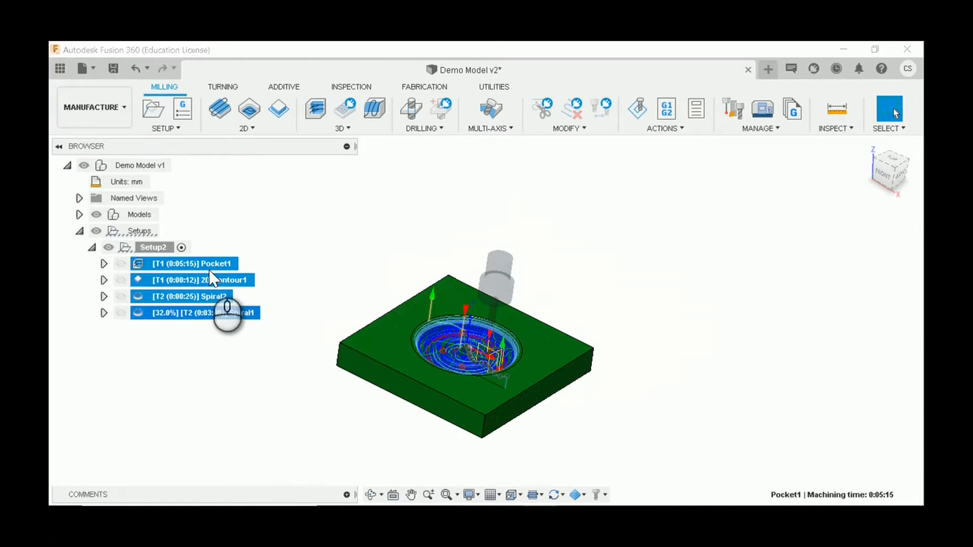
pyautogui.rightClick(251, 137)
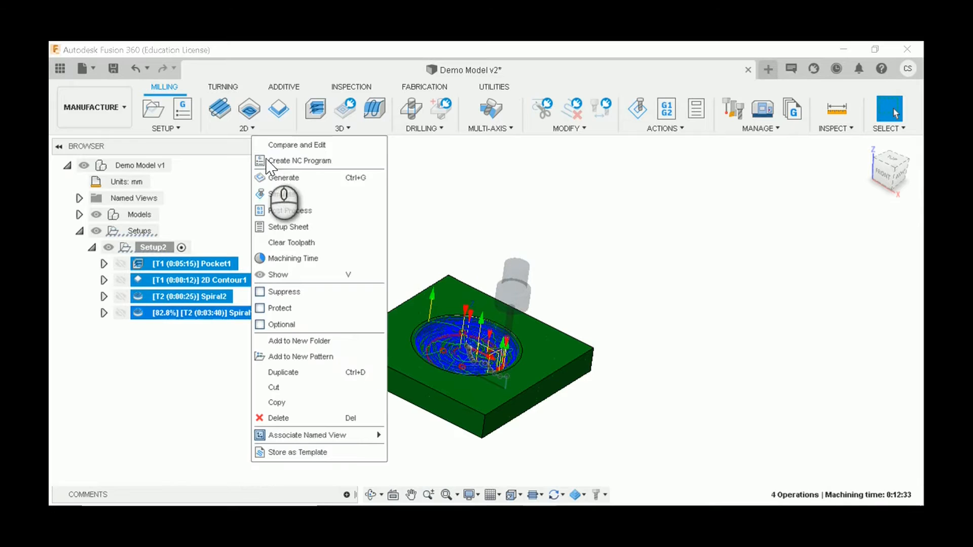
pyautogui.click(304, 145)
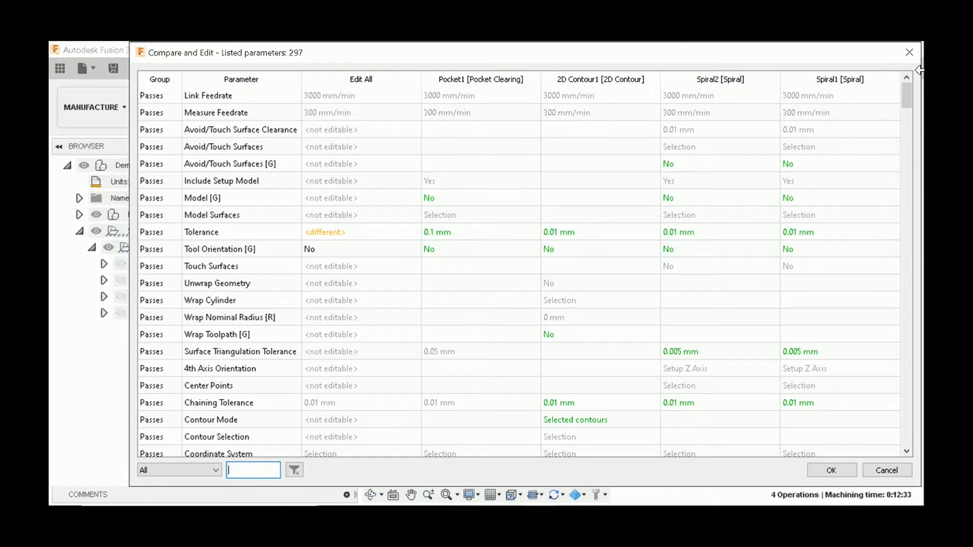
pyautogui.click(908, 53)
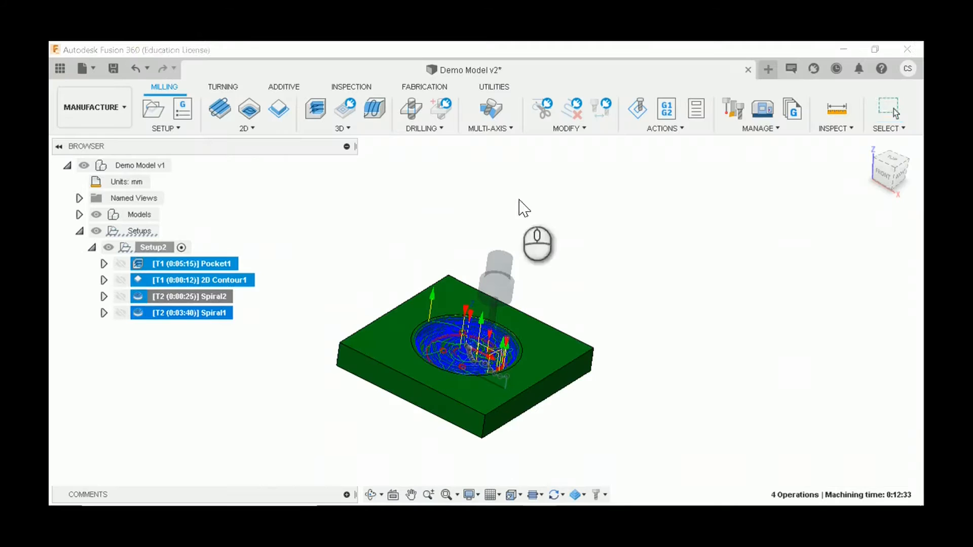
pyautogui.click(199, 352)
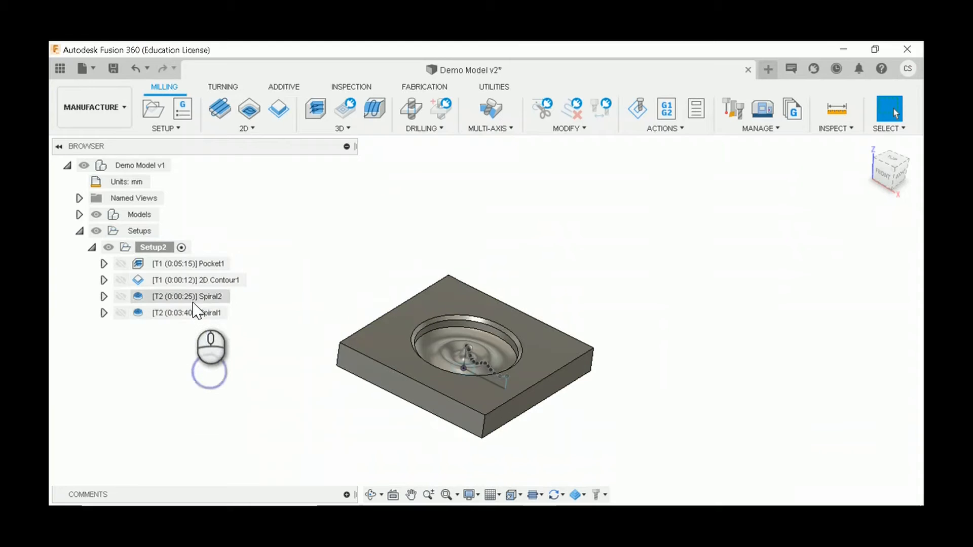
# Step: Edit Spiral2 to lower its clearance plane closer to the retract height above the block, and accept the edit
pyautogui.click(195, 298)
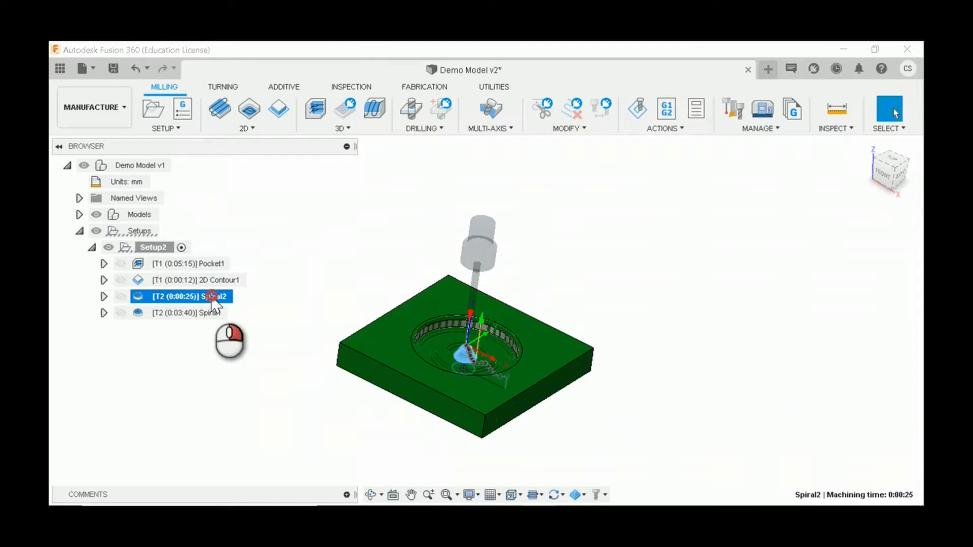
pyautogui.rightClick(212, 296)
pyautogui.click(261, 65)
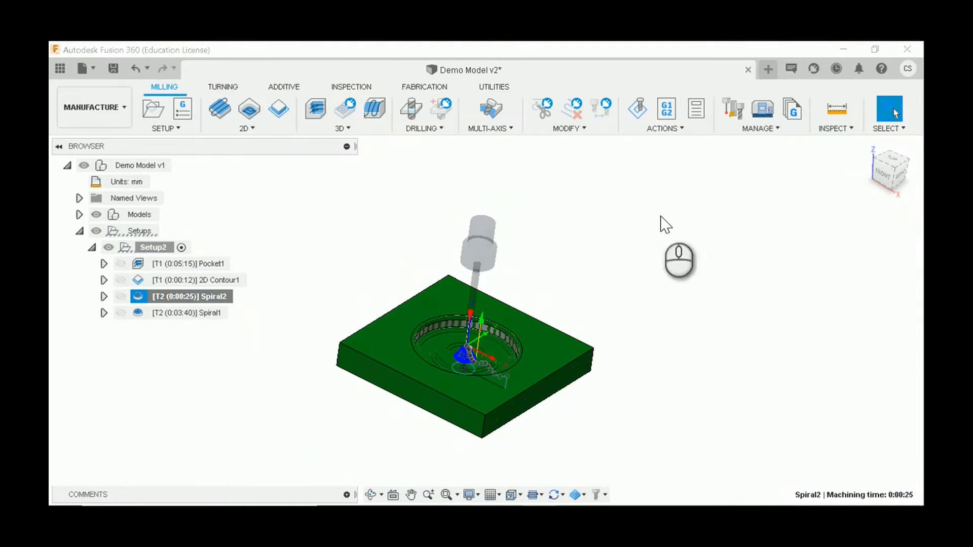
pyautogui.click(797, 229)
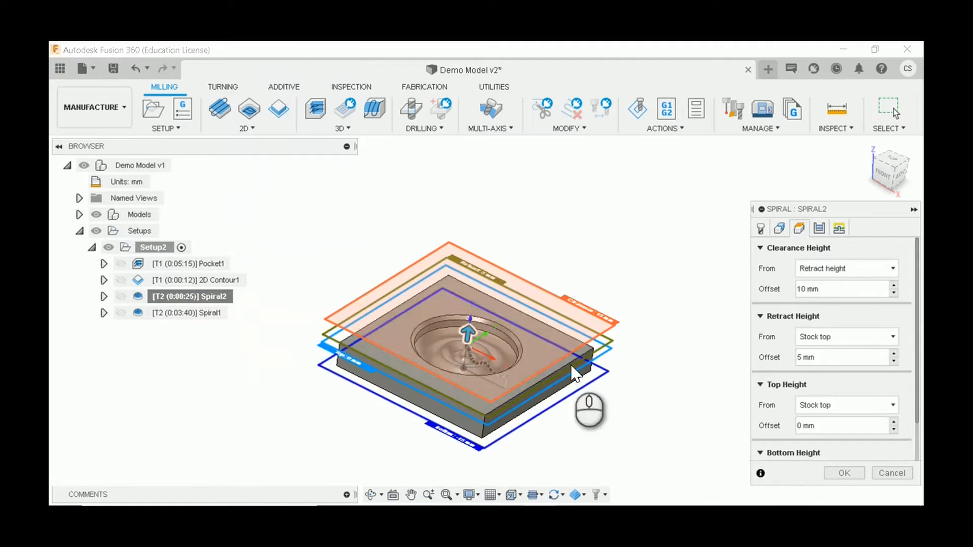
pyautogui.scroll(5, 625, 336)
pyautogui.scroll(-5, 634, 300)
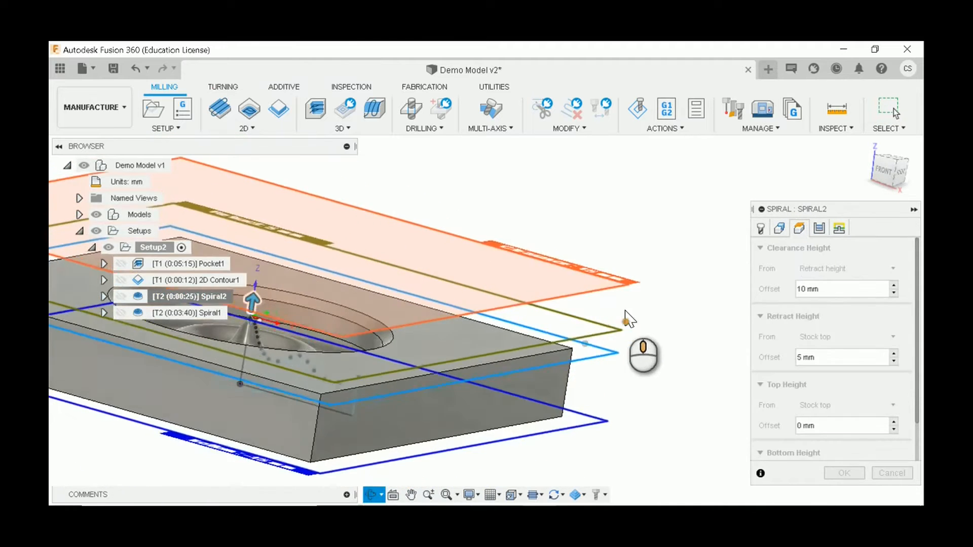
pyautogui.keyDown('shift'); pyautogui.moveTo(630, 317); pyautogui.dragTo(620, 346, button='middle'); pyautogui.keyUp('shift')
pyautogui.moveTo(625, 286); pyautogui.dragTo(625, 302)
pyautogui.keyDown('shift'); pyautogui.moveTo(658, 335); pyautogui.dragTo(654, 286, button='middle'); pyautogui.keyUp('shift')
pyautogui.click(836, 473)
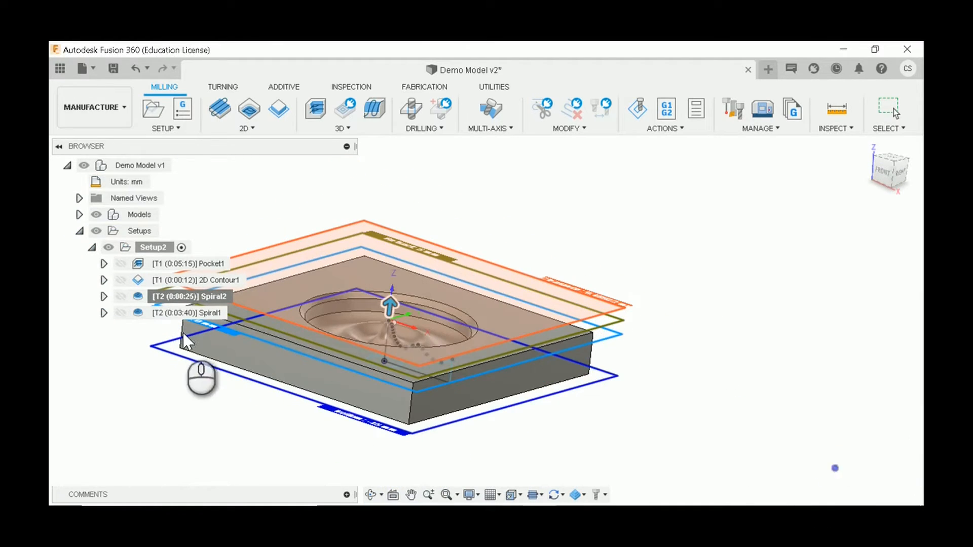
# Step: Edit Spiral1 so its clearance plane sits about 4.9 mm above the retract height, and accept the edit
pyautogui.click(207, 313)
pyautogui.rightClick(207, 315)
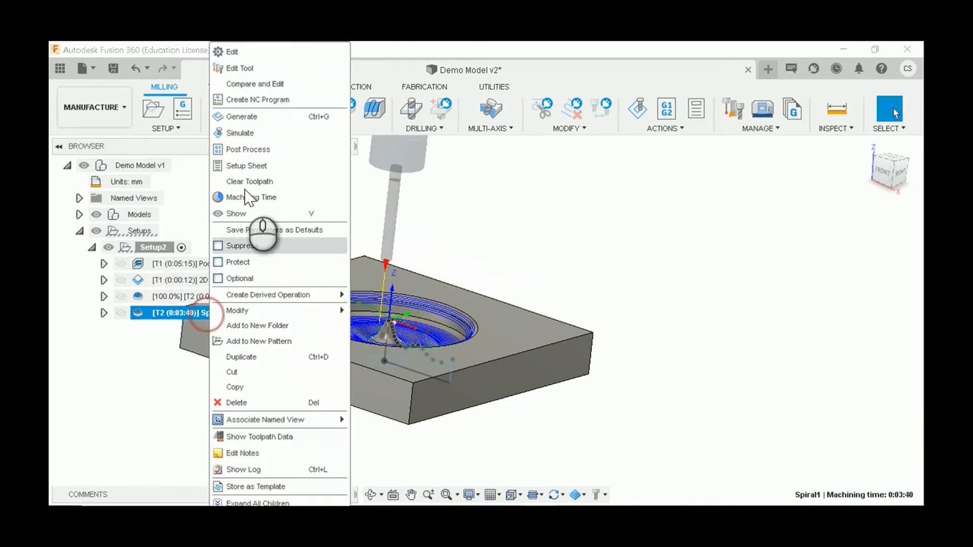
pyautogui.click(260, 50)
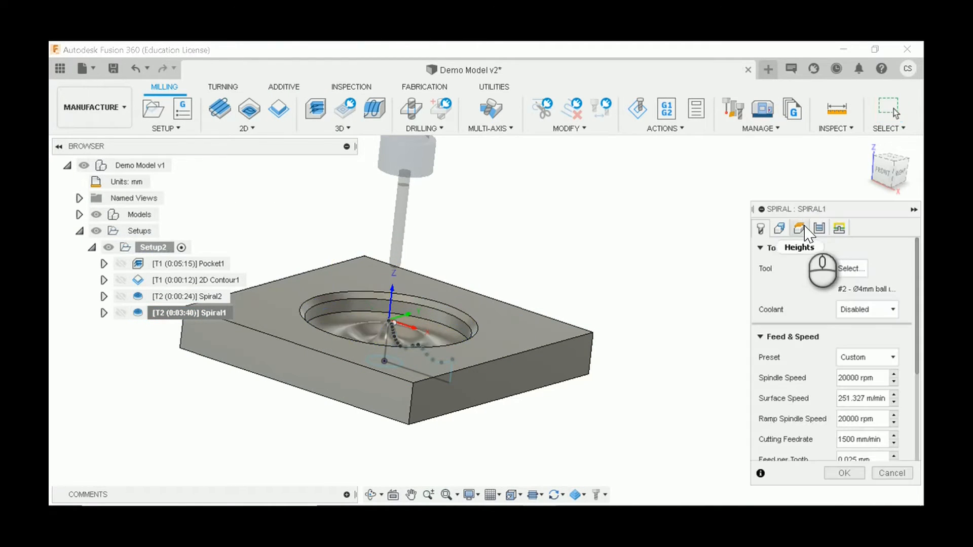
pyautogui.keyDown('shift'); pyautogui.moveTo(590, 279); pyautogui.dragTo(616, 276, button='middle'); pyautogui.keyUp('shift')
pyautogui.moveTo(616, 278); pyautogui.dragTo(616, 291)
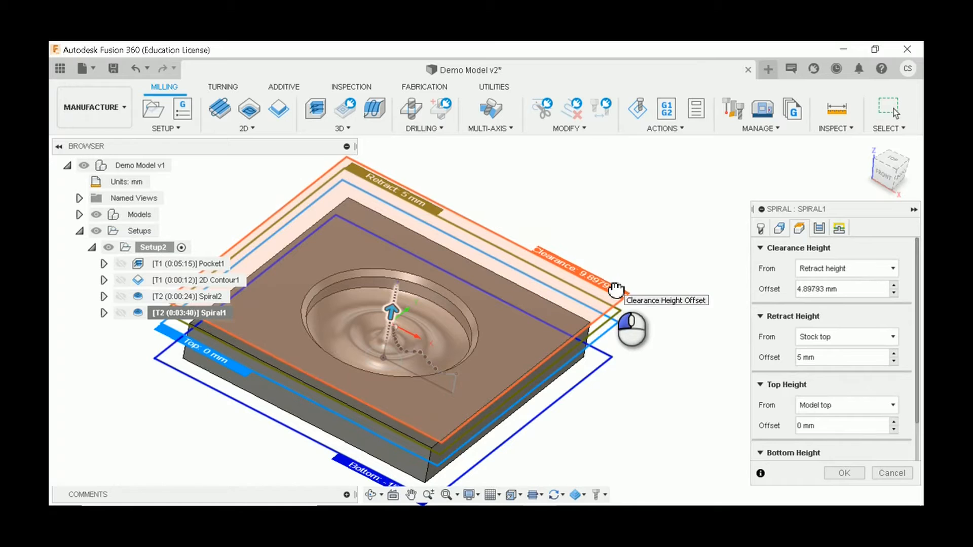
pyautogui.click(843, 474)
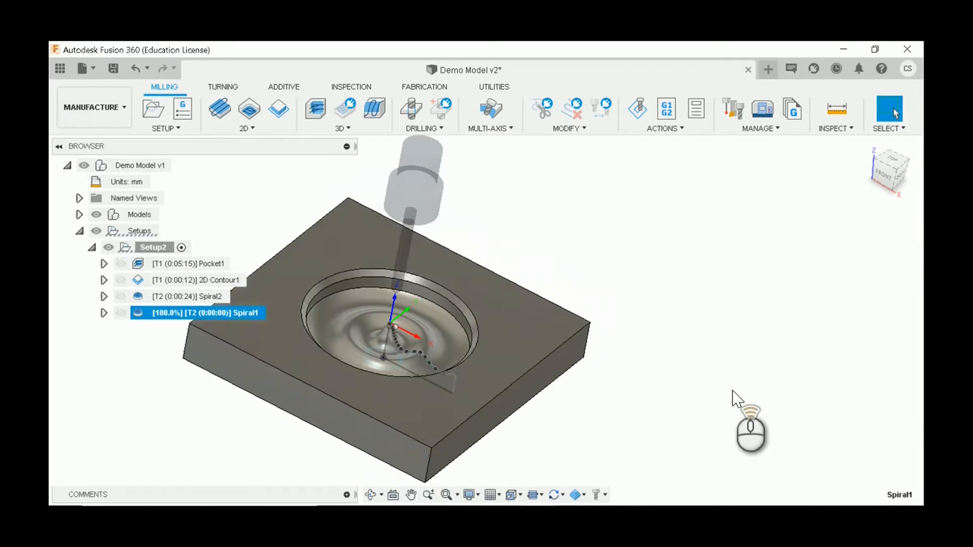
# Step: Examine the toolpaths of 2D Contour1, Spiral2 and Spiral1 on the block, along with Setup2 as a whole
pyautogui.scroll(-5, 641, 370)
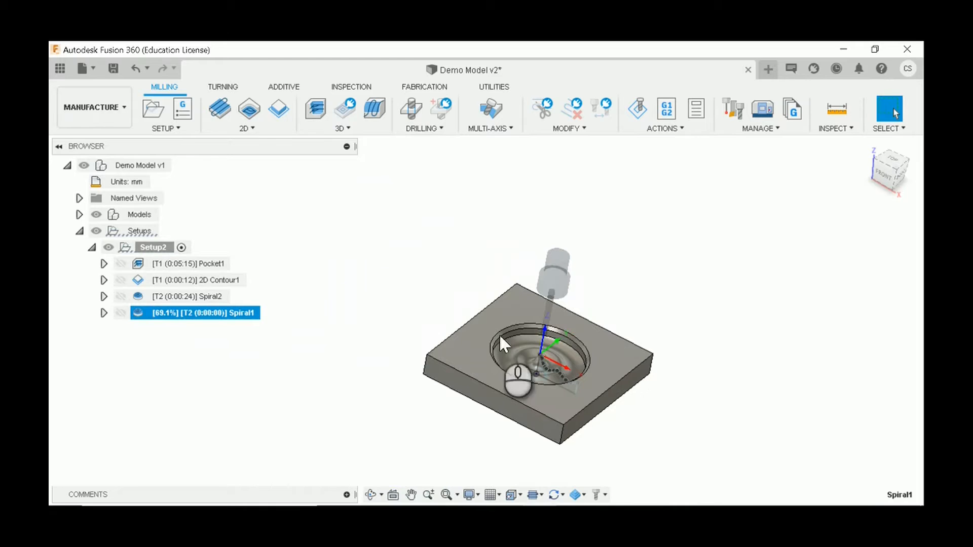
pyautogui.scroll(3, 556, 339)
pyautogui.scroll(3, 674, 340)
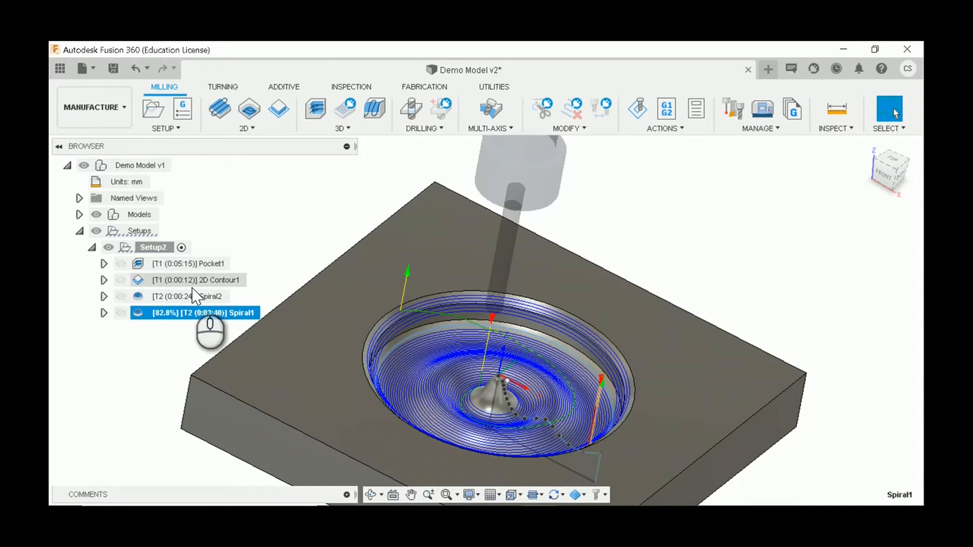
pyautogui.click(258, 272)
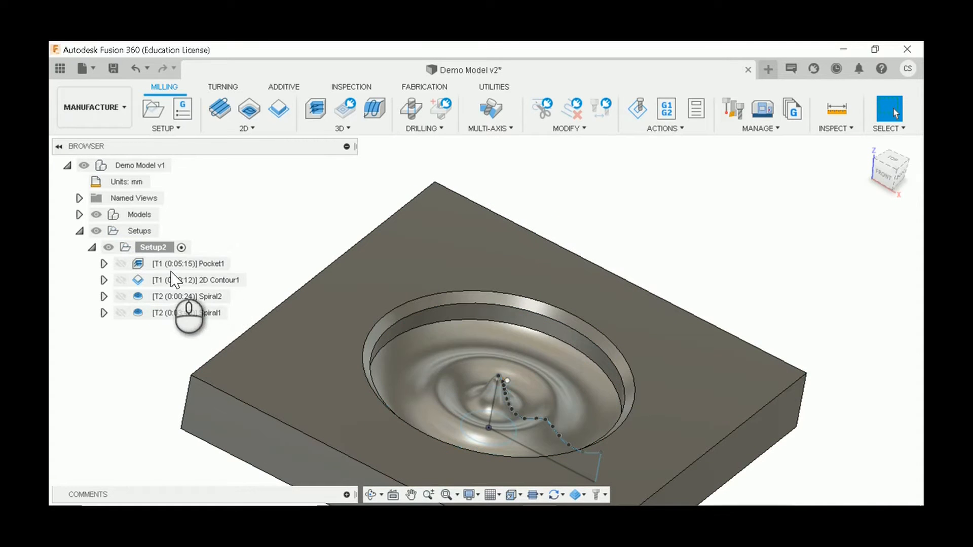
pyautogui.click(157, 282)
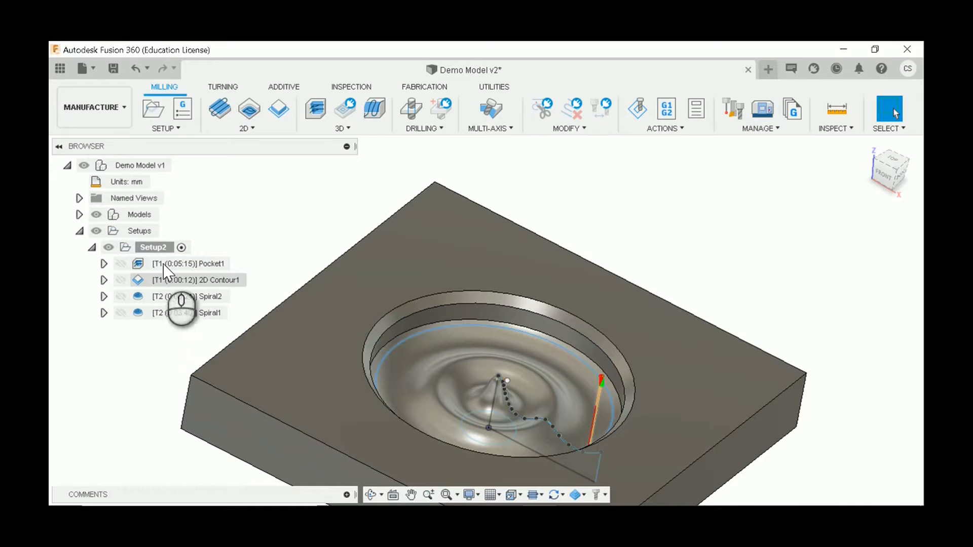
pyautogui.click(163, 298)
pyautogui.click(176, 315)
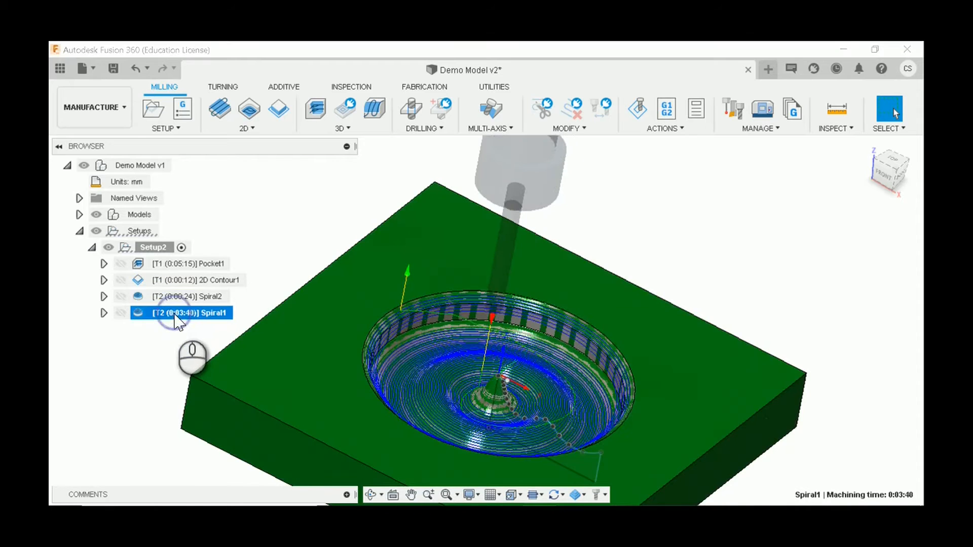
pyautogui.scroll(-3, 327, 252)
pyautogui.scroll(-3, 819, 361)
pyautogui.scroll(5, 521, 341)
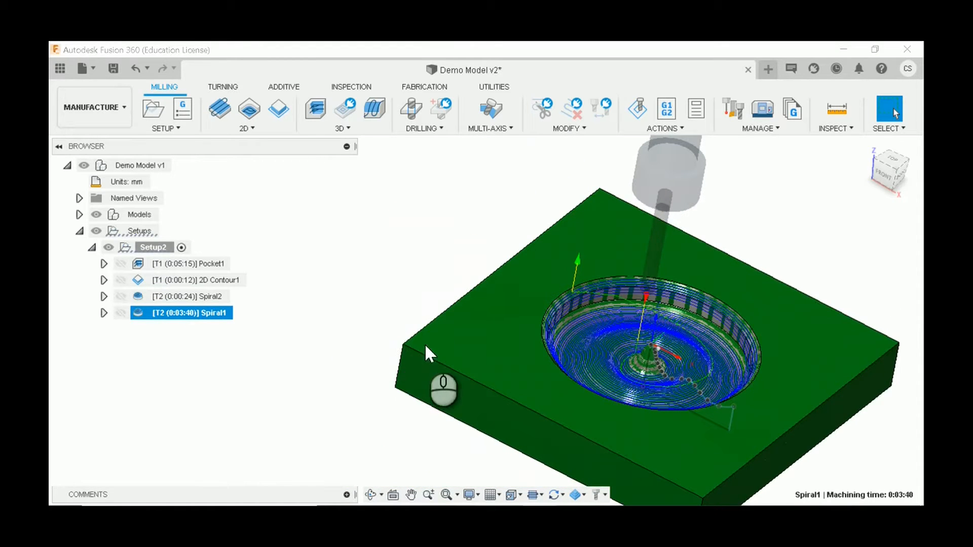
pyautogui.scroll(-3, 425, 347)
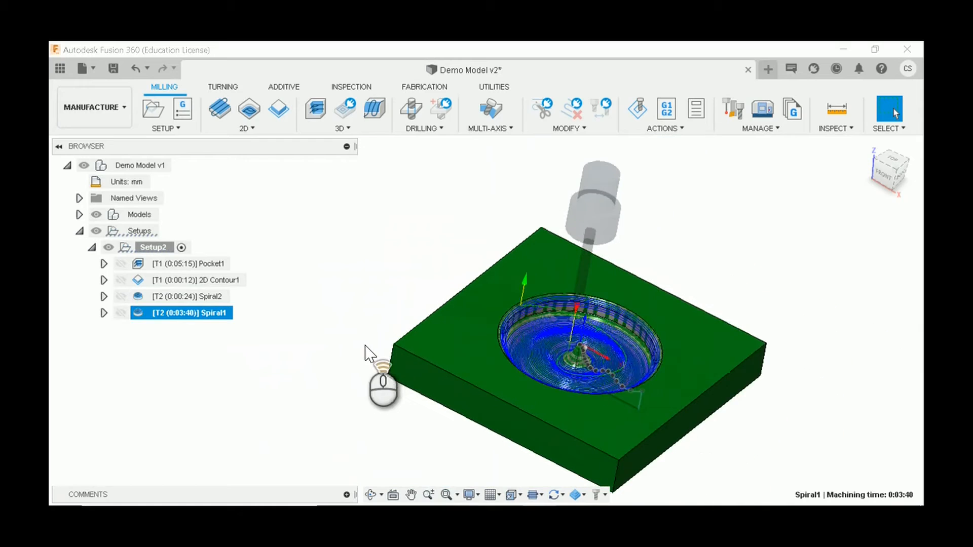
pyautogui.click(216, 298)
pyautogui.click(215, 314)
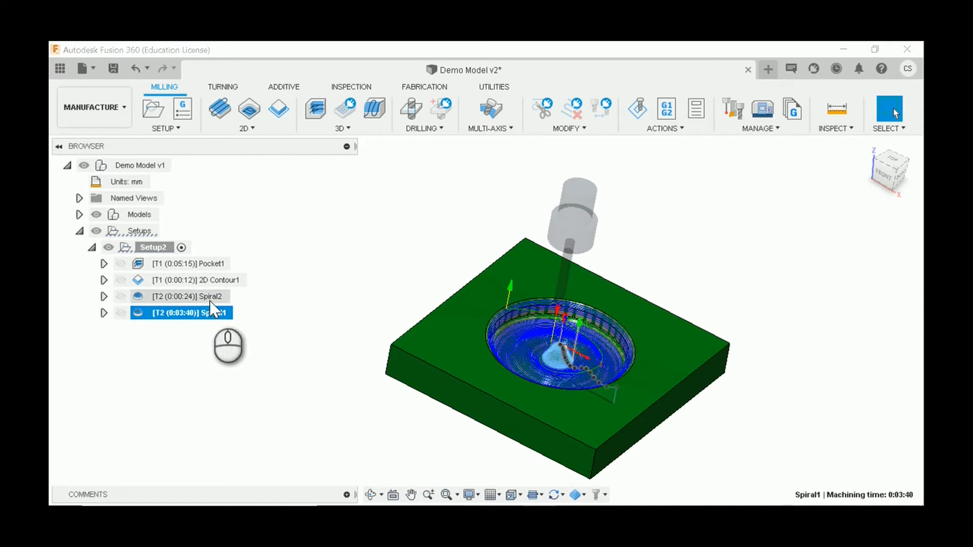
pyautogui.click(320, 303)
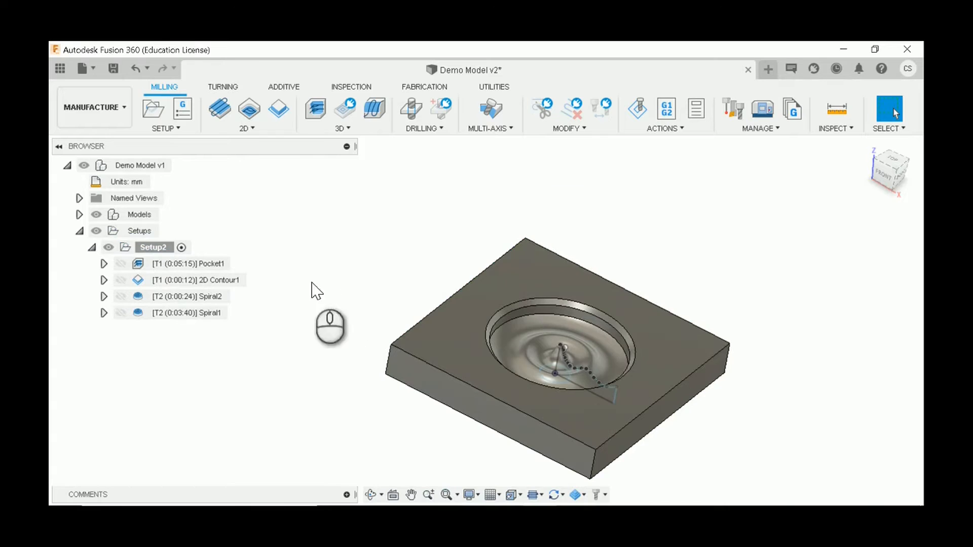
pyautogui.click(148, 249)
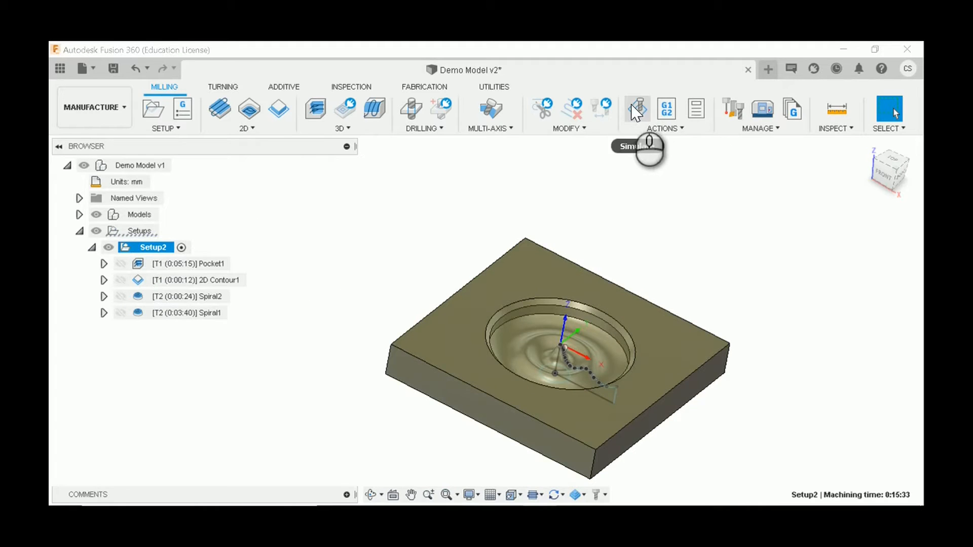
pyautogui.click(382, 315)
# Step: Open post-processing for Spiral2 and Spiral1 together and name the program droplet_height fixed
pyautogui.click(209, 297)
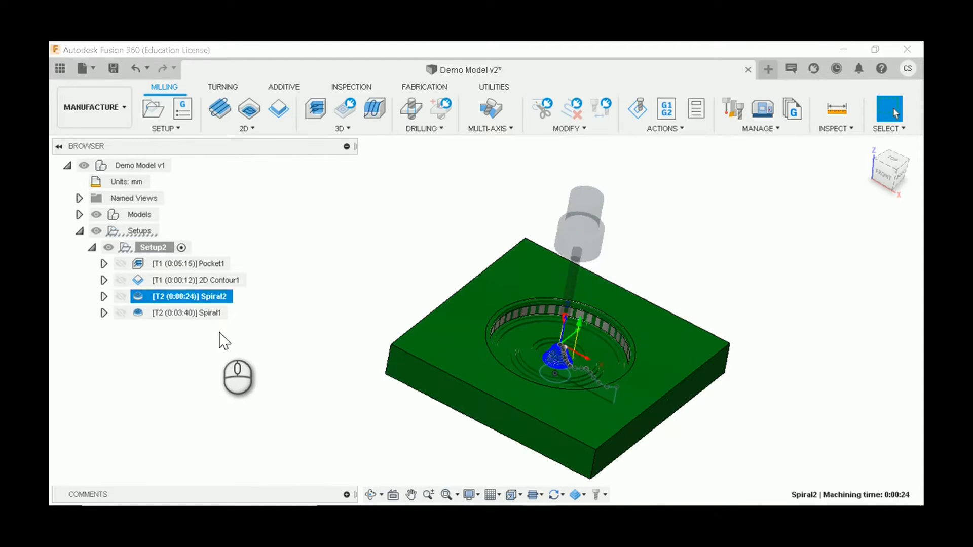
pyautogui.keyDown('ctrl'); pyautogui.click(208, 315); pyautogui.keyUp('ctrl')
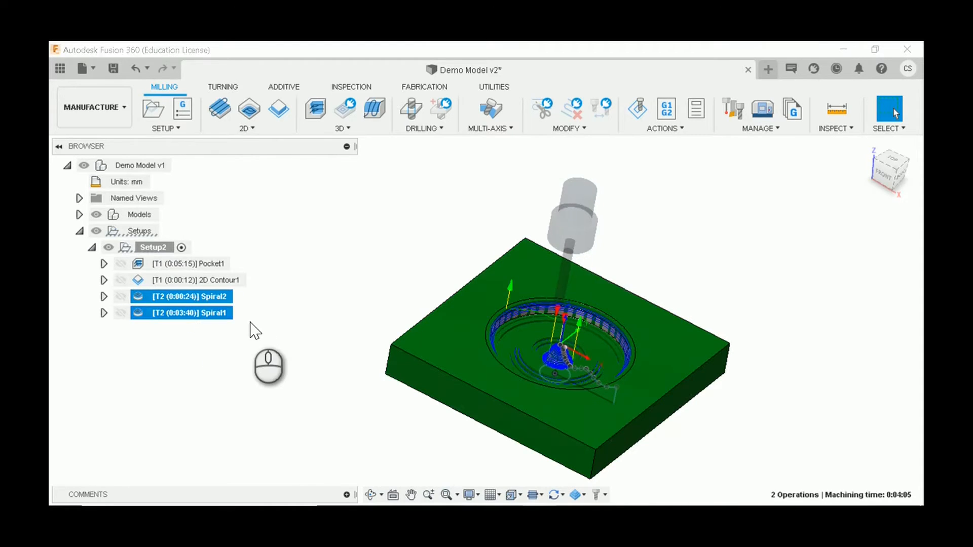
pyautogui.click(665, 116)
pyautogui.doubleClick(180, 276)
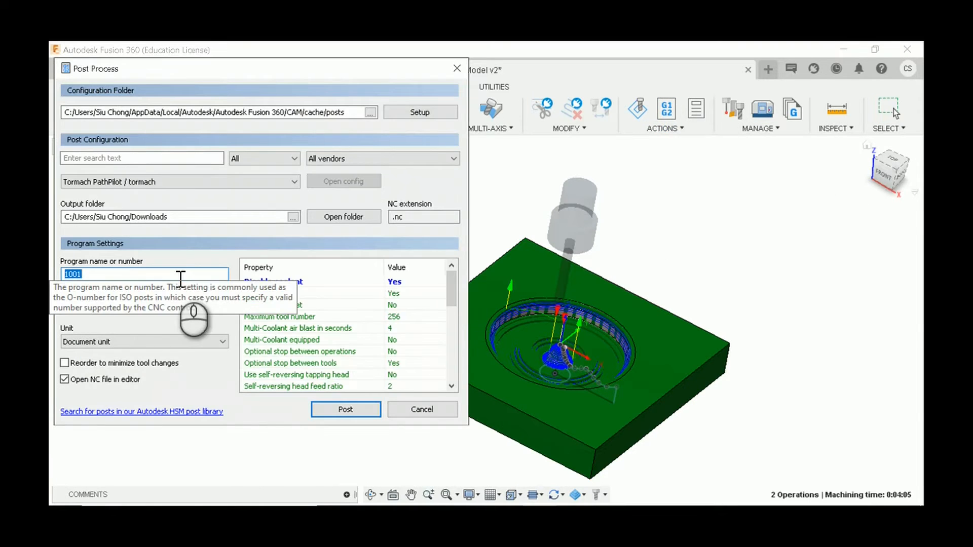
pyautogui.write('droplet_height fixed')
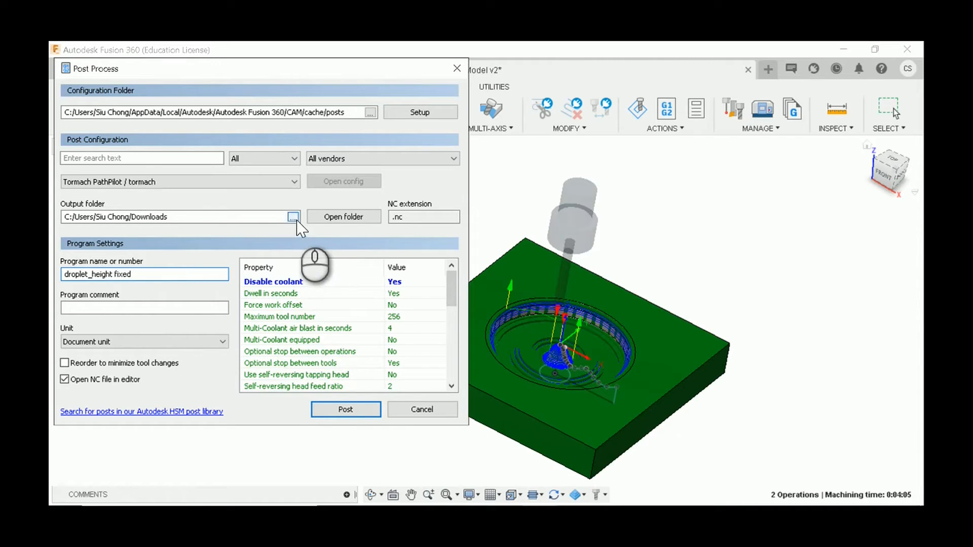
# Step: Set the output folder to D:/Tormach and post the program there as droplet_height fixed.nc
pyautogui.click(292, 217)
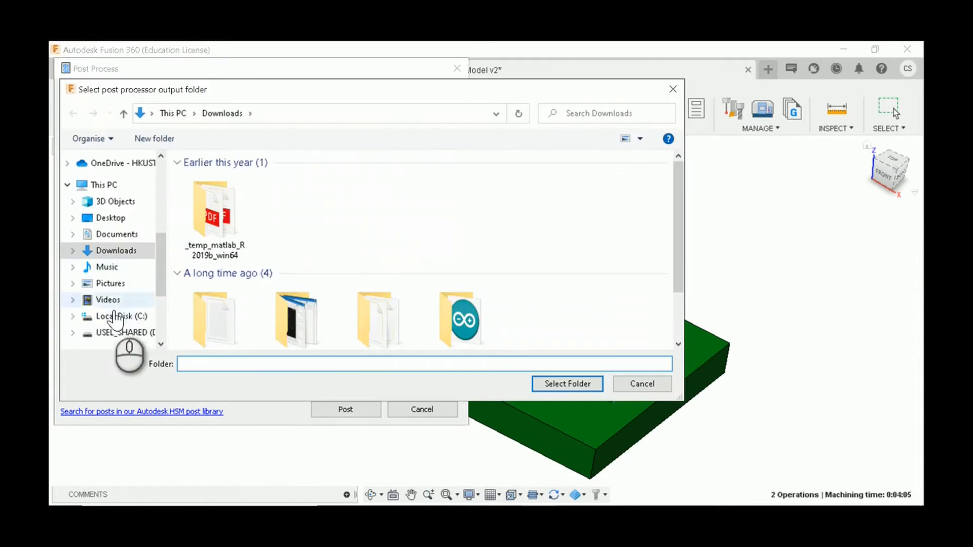
pyautogui.click(112, 333)
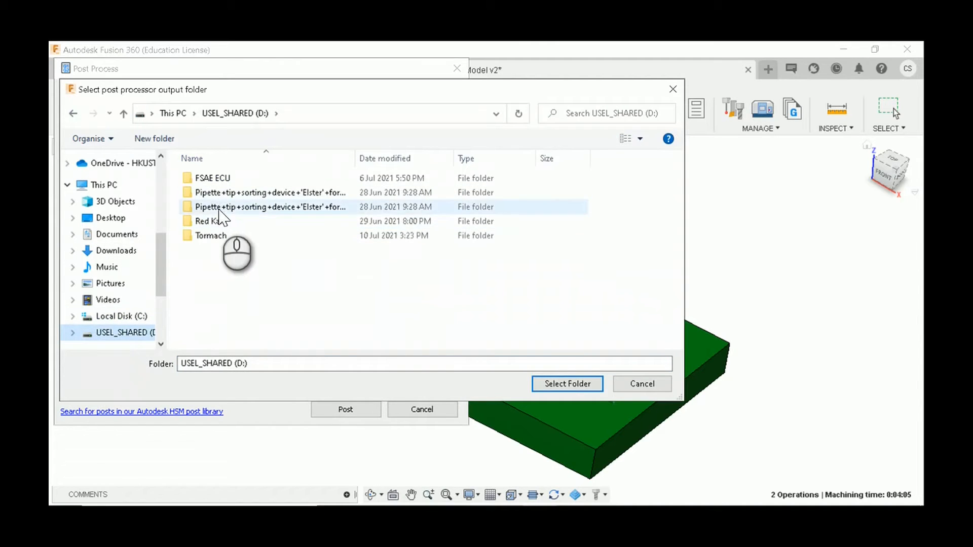
pyautogui.click(214, 234)
pyautogui.doubleClick(214, 234)
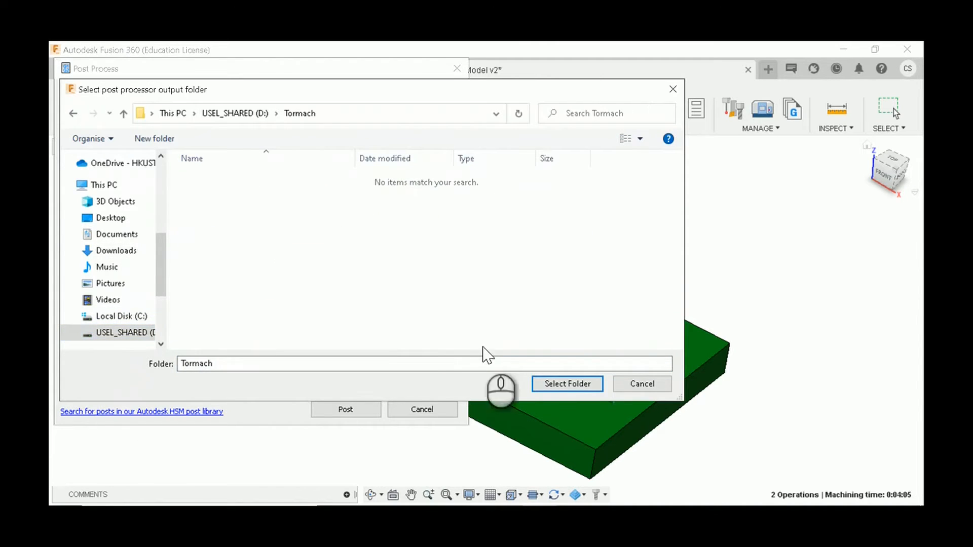
pyautogui.click(577, 385)
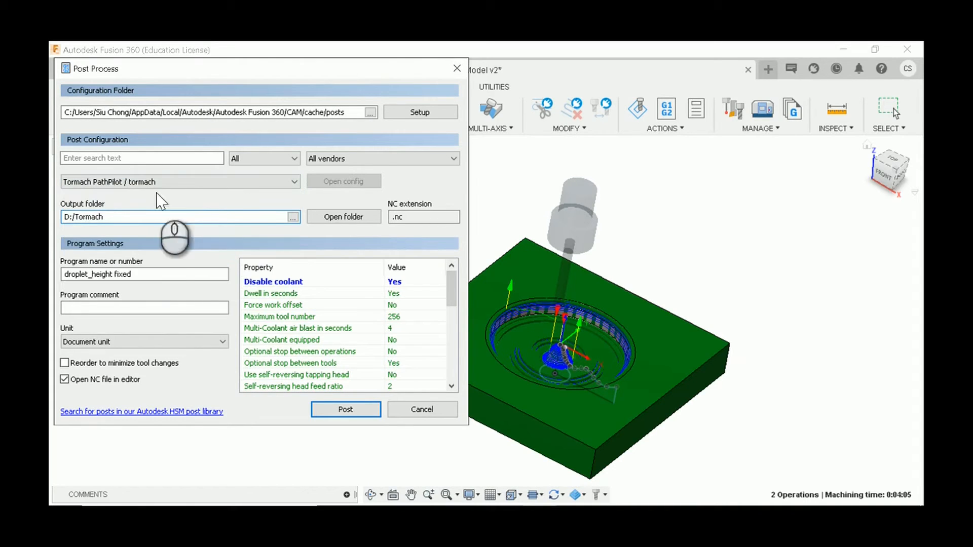
pyautogui.click(360, 409)
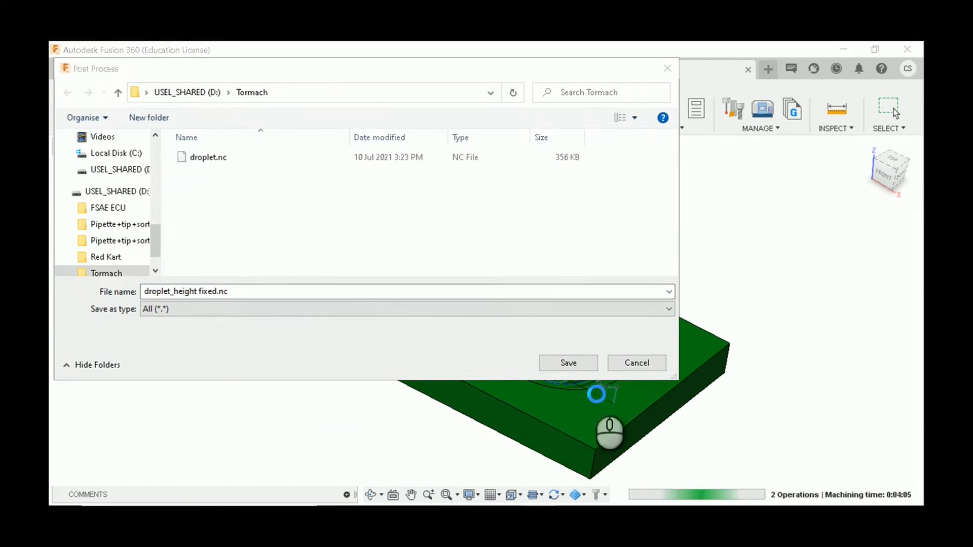
pyautogui.click(570, 363)
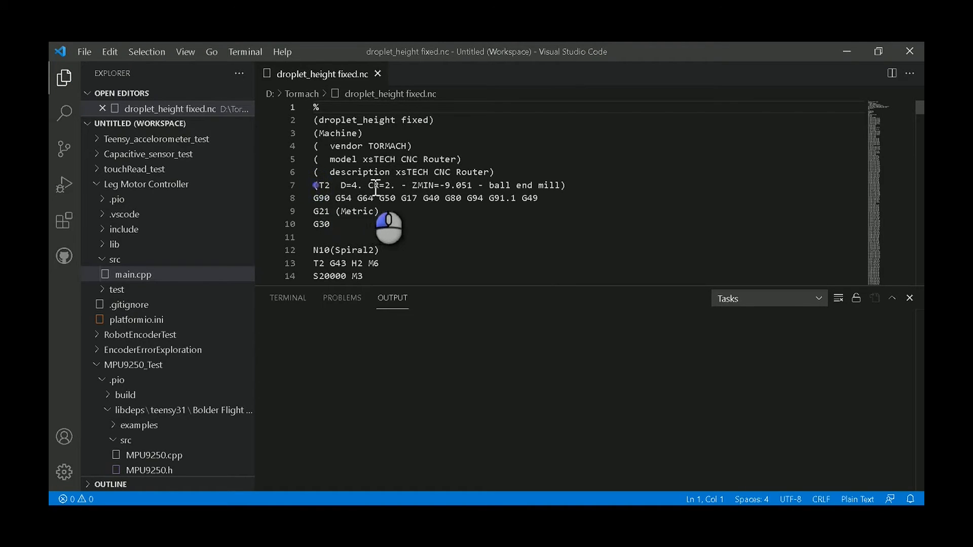
# Step: Check the T2 ball end mill line near the start of droplet_height fixed.nc and close the code editor
pyautogui.moveTo(314, 185); pyautogui.dragTo(373, 185)
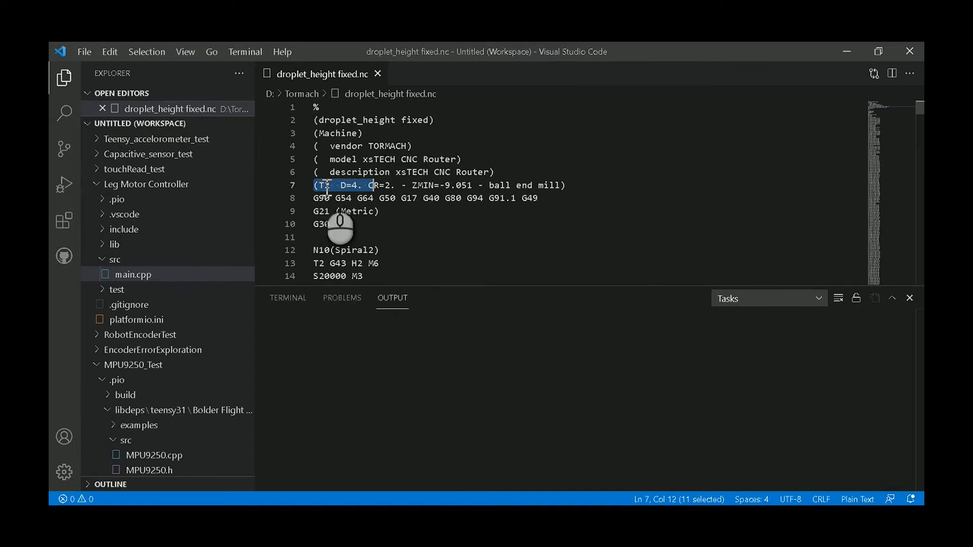
pyautogui.click(567, 186)
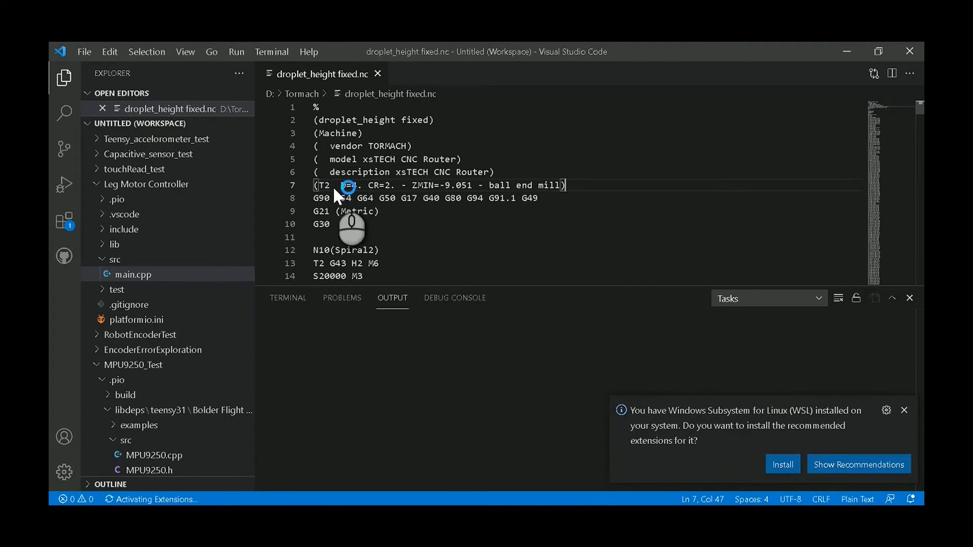
pyautogui.click(368, 80)
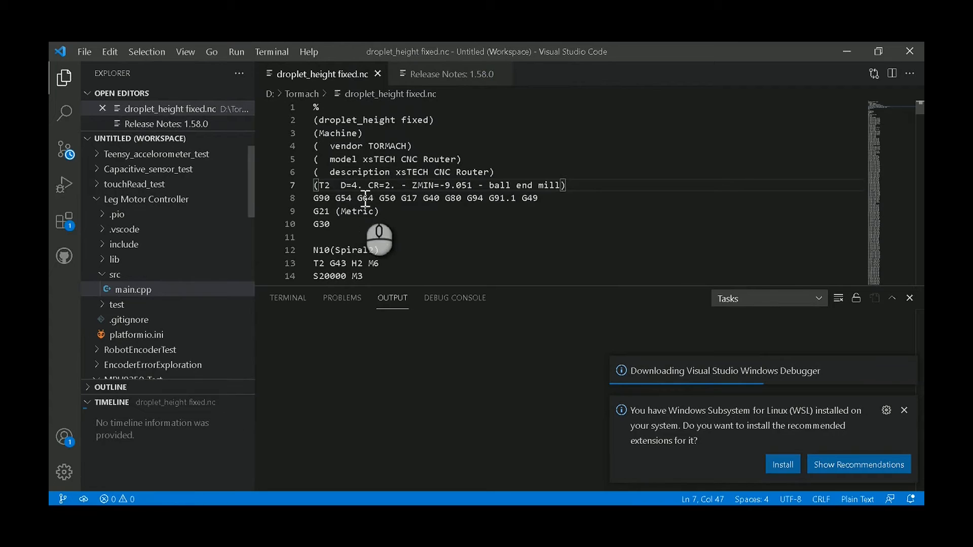
pyautogui.click(898, 54)
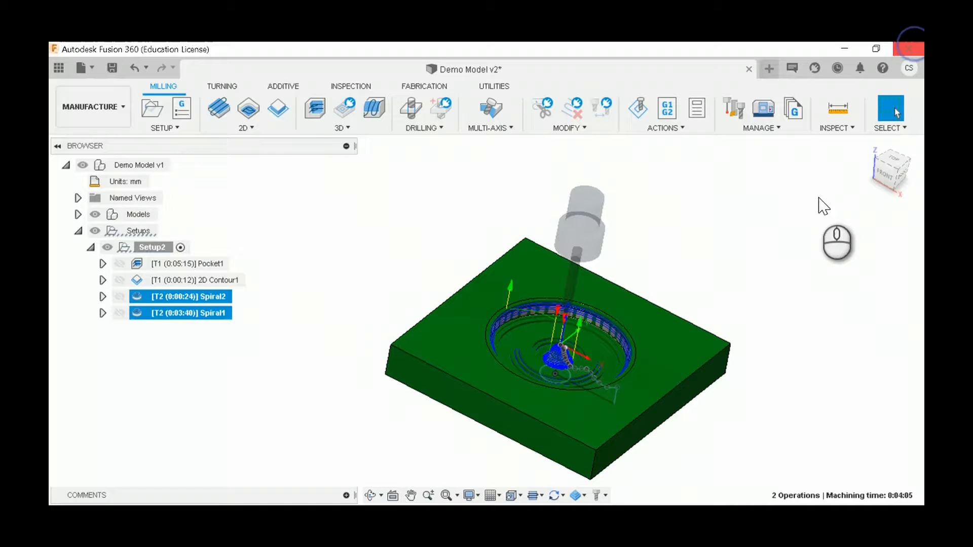
# Step: Safely eject the STORE N GO USB drive from the computer
pyautogui.click(732, 514)
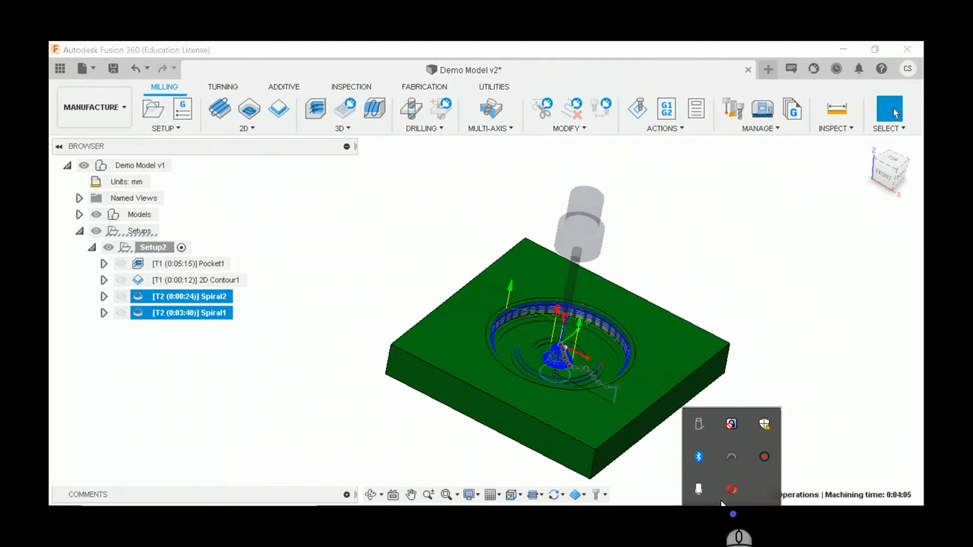
pyautogui.click(699, 425)
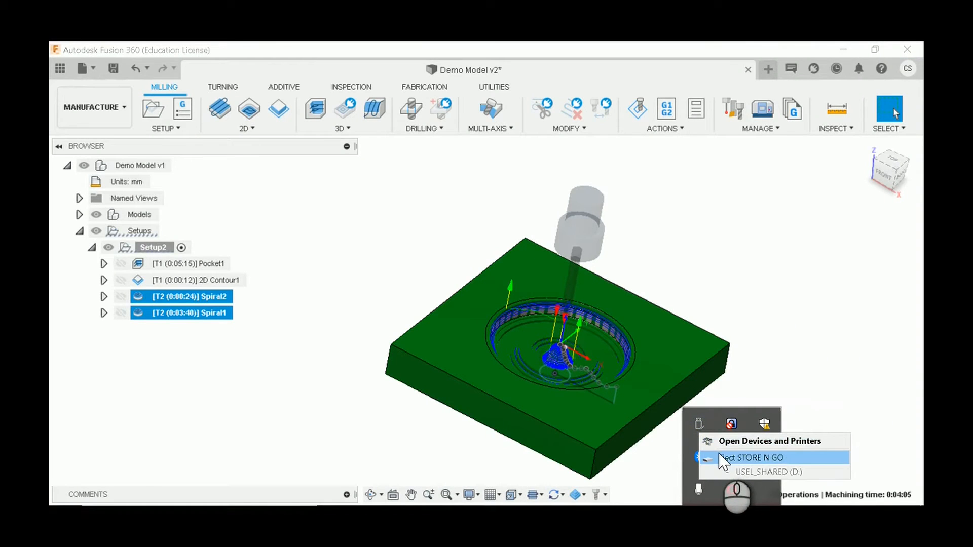
pyautogui.click(720, 456)
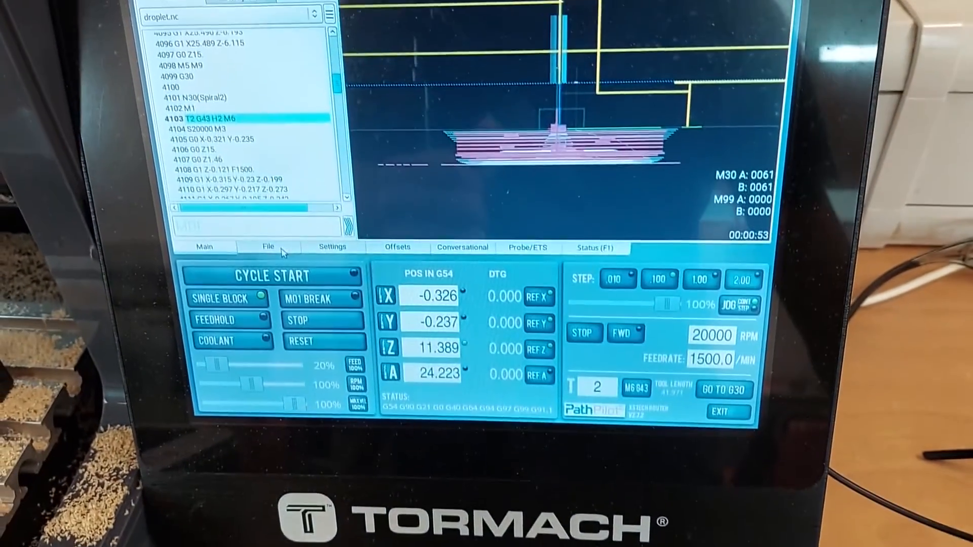
# Step: In PathPilot, copy droplet_height fixed.nc from the USB drive's Tormach folder to the controller's local files
pyautogui.click(268, 74)
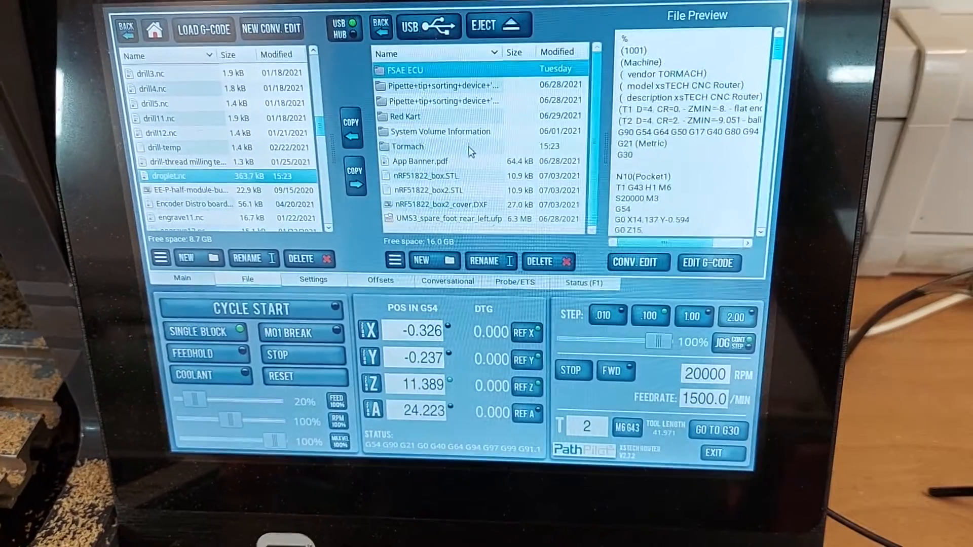
pyautogui.doubleClick(479, 148)
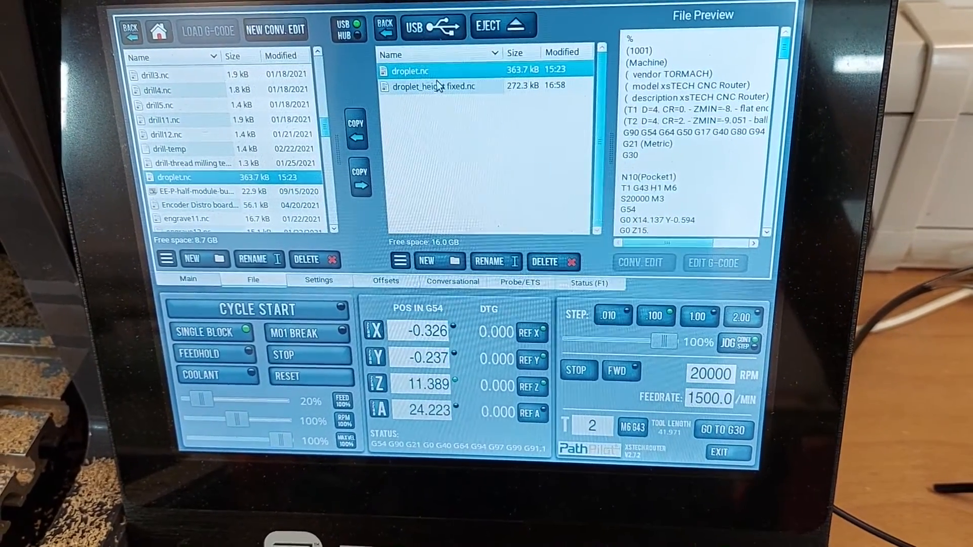
pyautogui.click(431, 83)
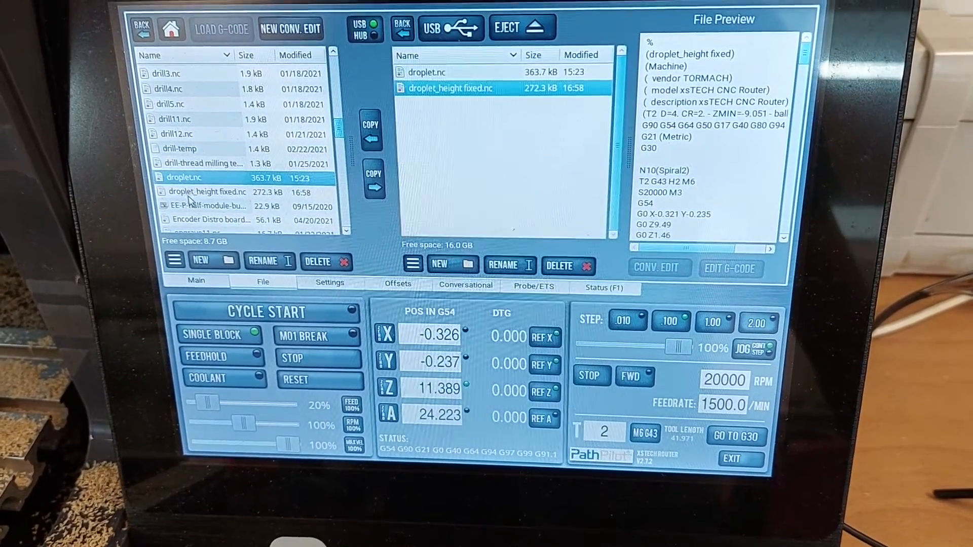
# Step: Load the local copy of droplet_height fixed.nc as the G-code program and inspect its toolpath from the side
pyautogui.click(203, 187)
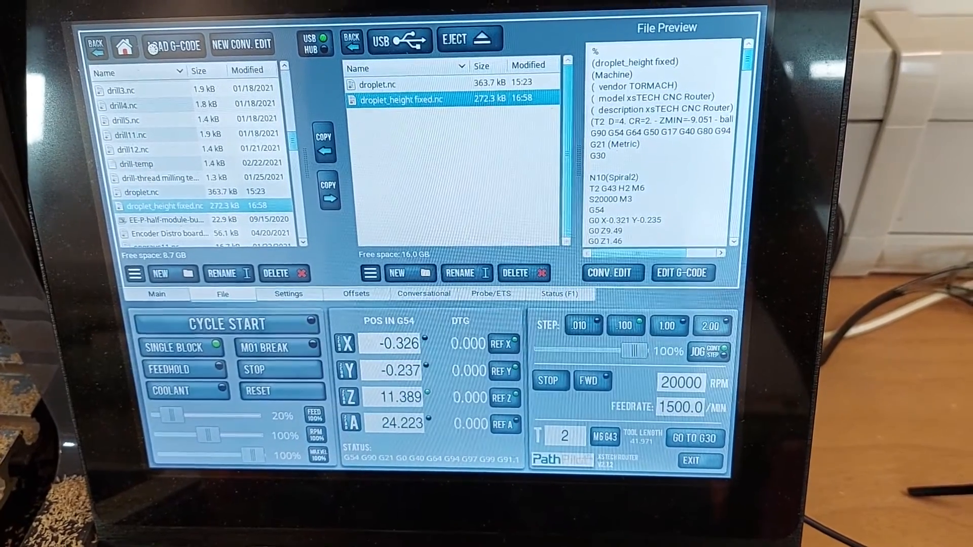
pyautogui.click(161, 58)
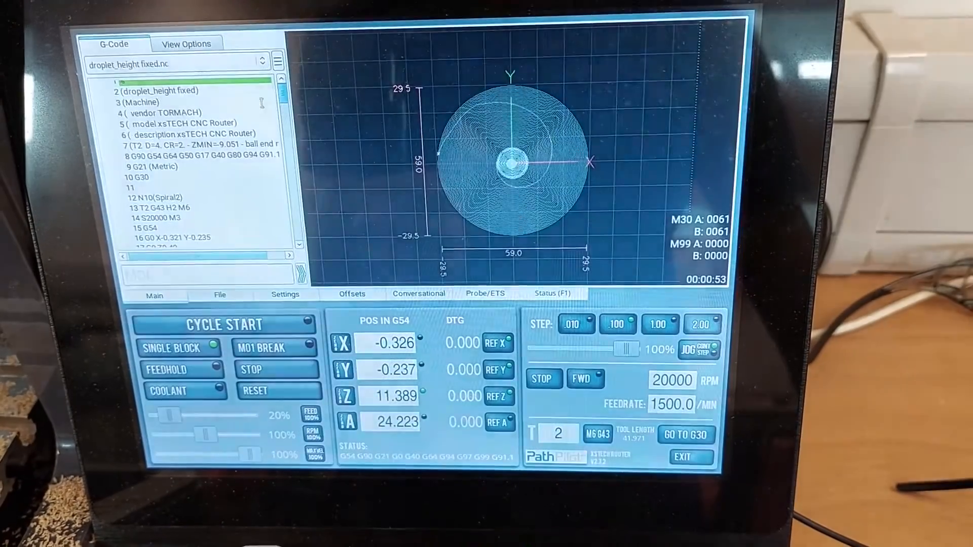
pyautogui.moveTo(583, 190); pyautogui.dragTo(516, 143)
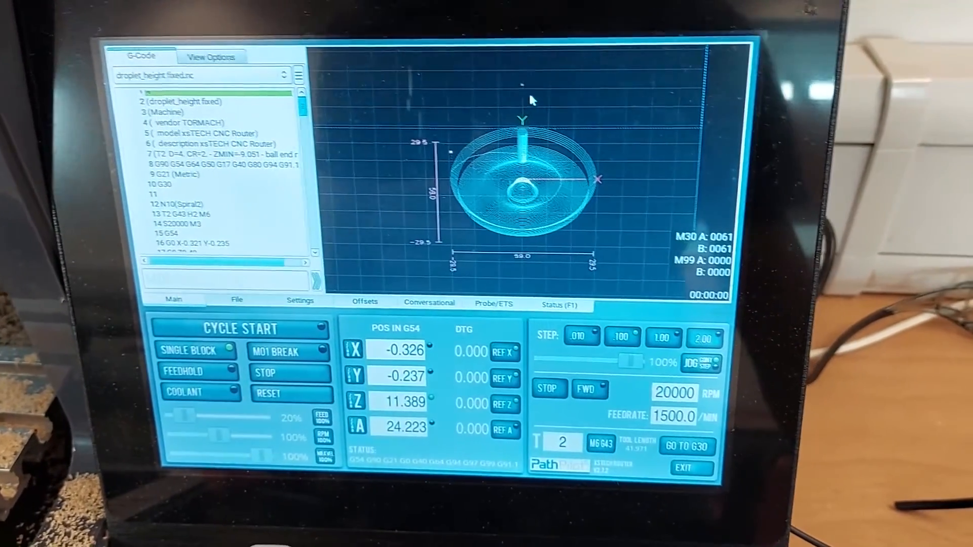
pyautogui.moveTo(529, 100); pyautogui.dragTo(516, 170)
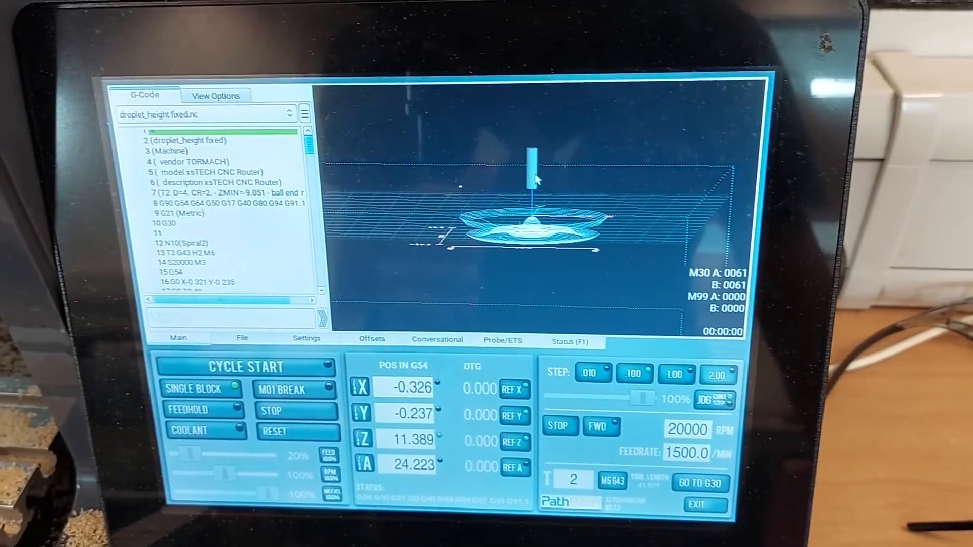